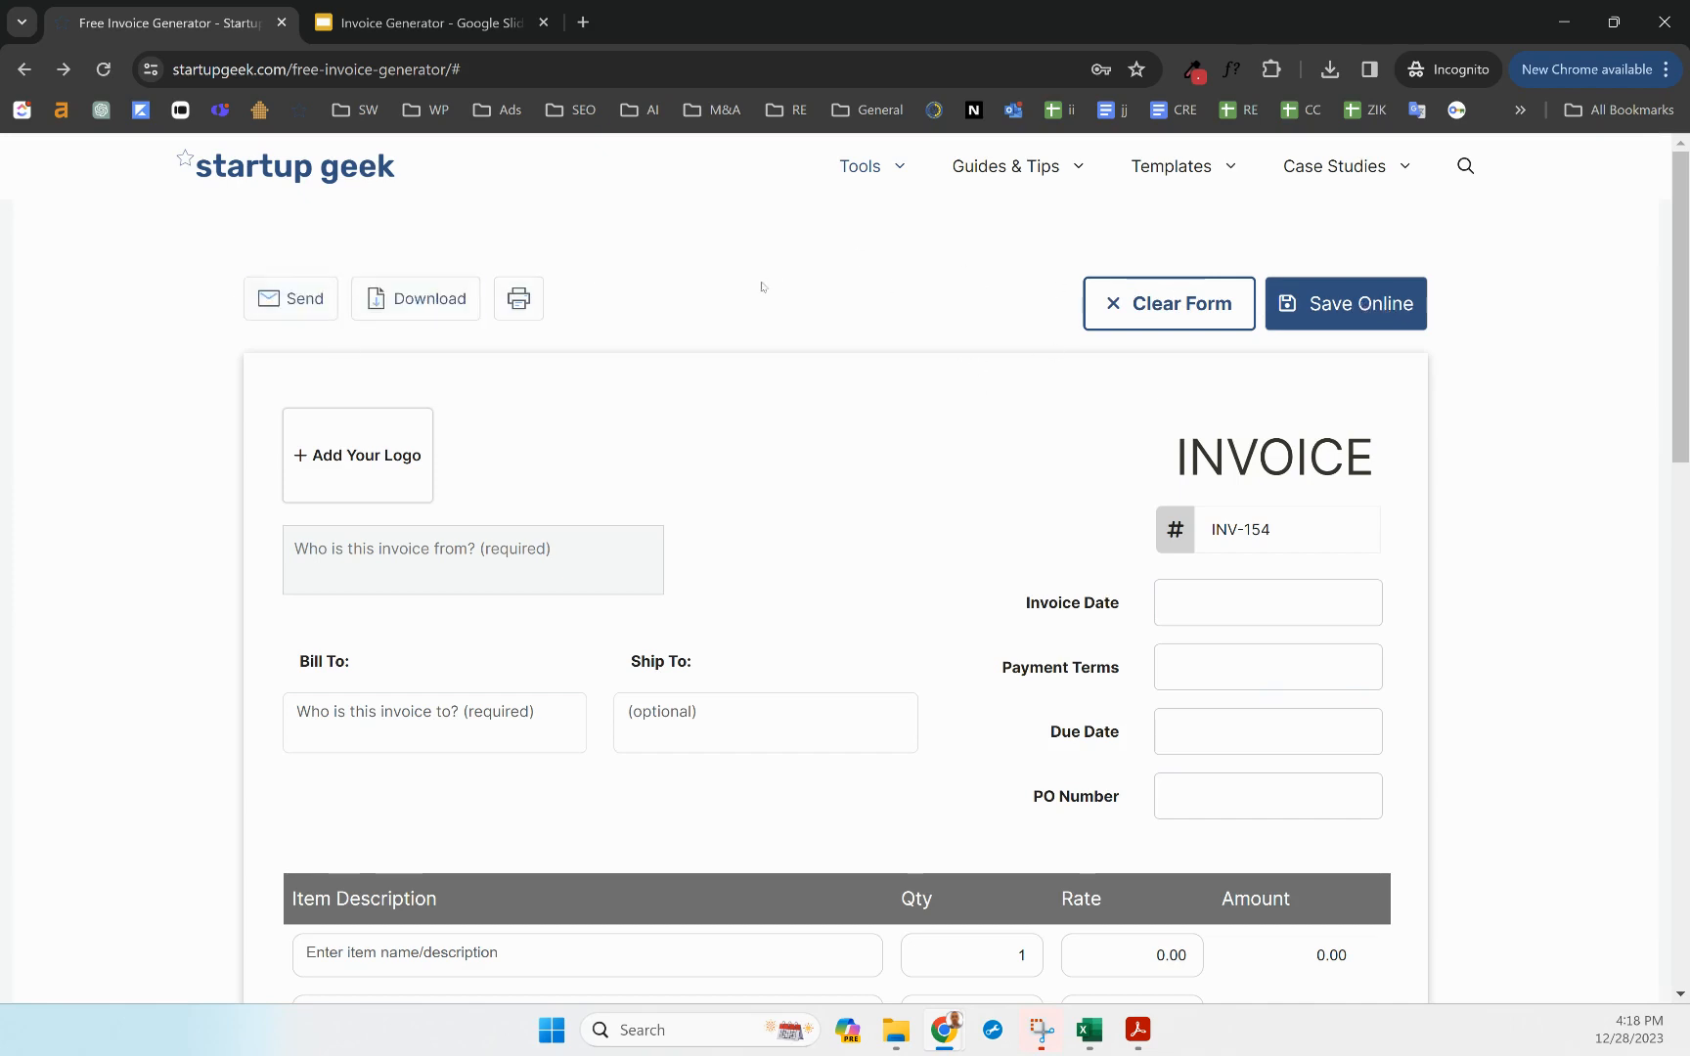
Insert the company logo image at the top of the invoice
{"action": "scroll", "coordinate": [580, 509], "scroll_direction": "down", "scroll_amount": 1}
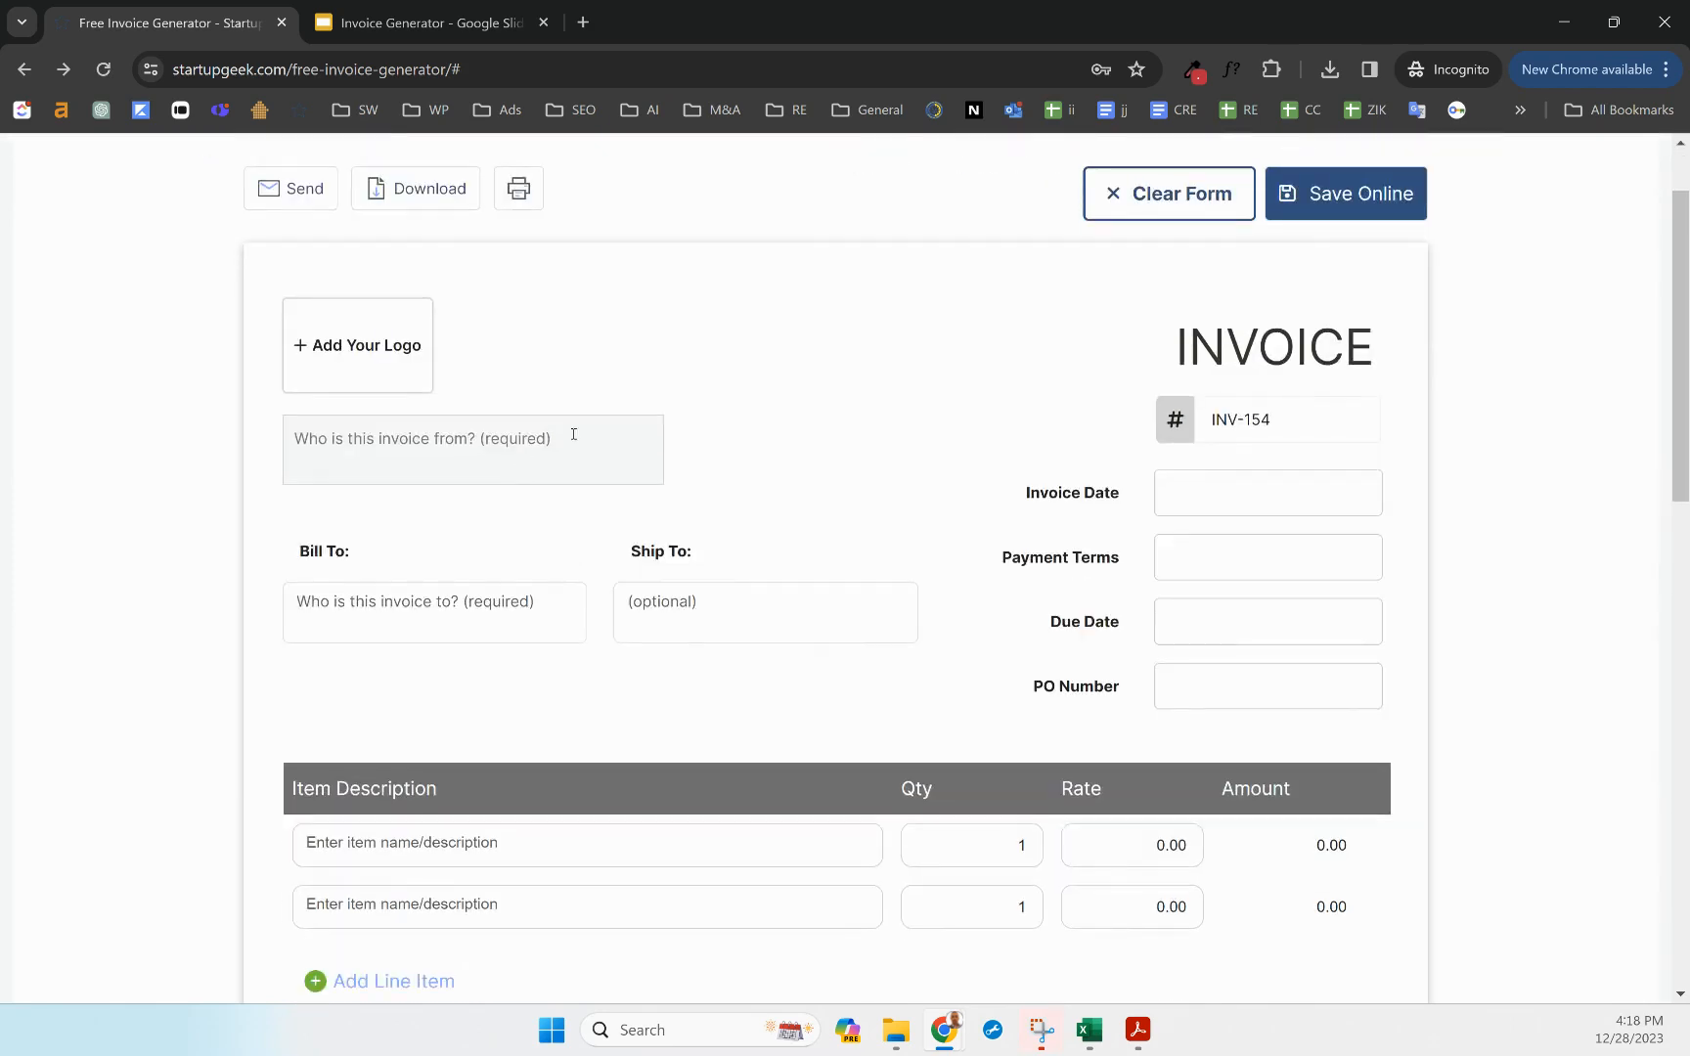
{"action": "scroll", "coordinate": [538, 580], "scroll_direction": "down", "scroll_amount": 1}
{"action": "scroll", "coordinate": [533, 513], "scroll_direction": "up", "scroll_amount": 2}
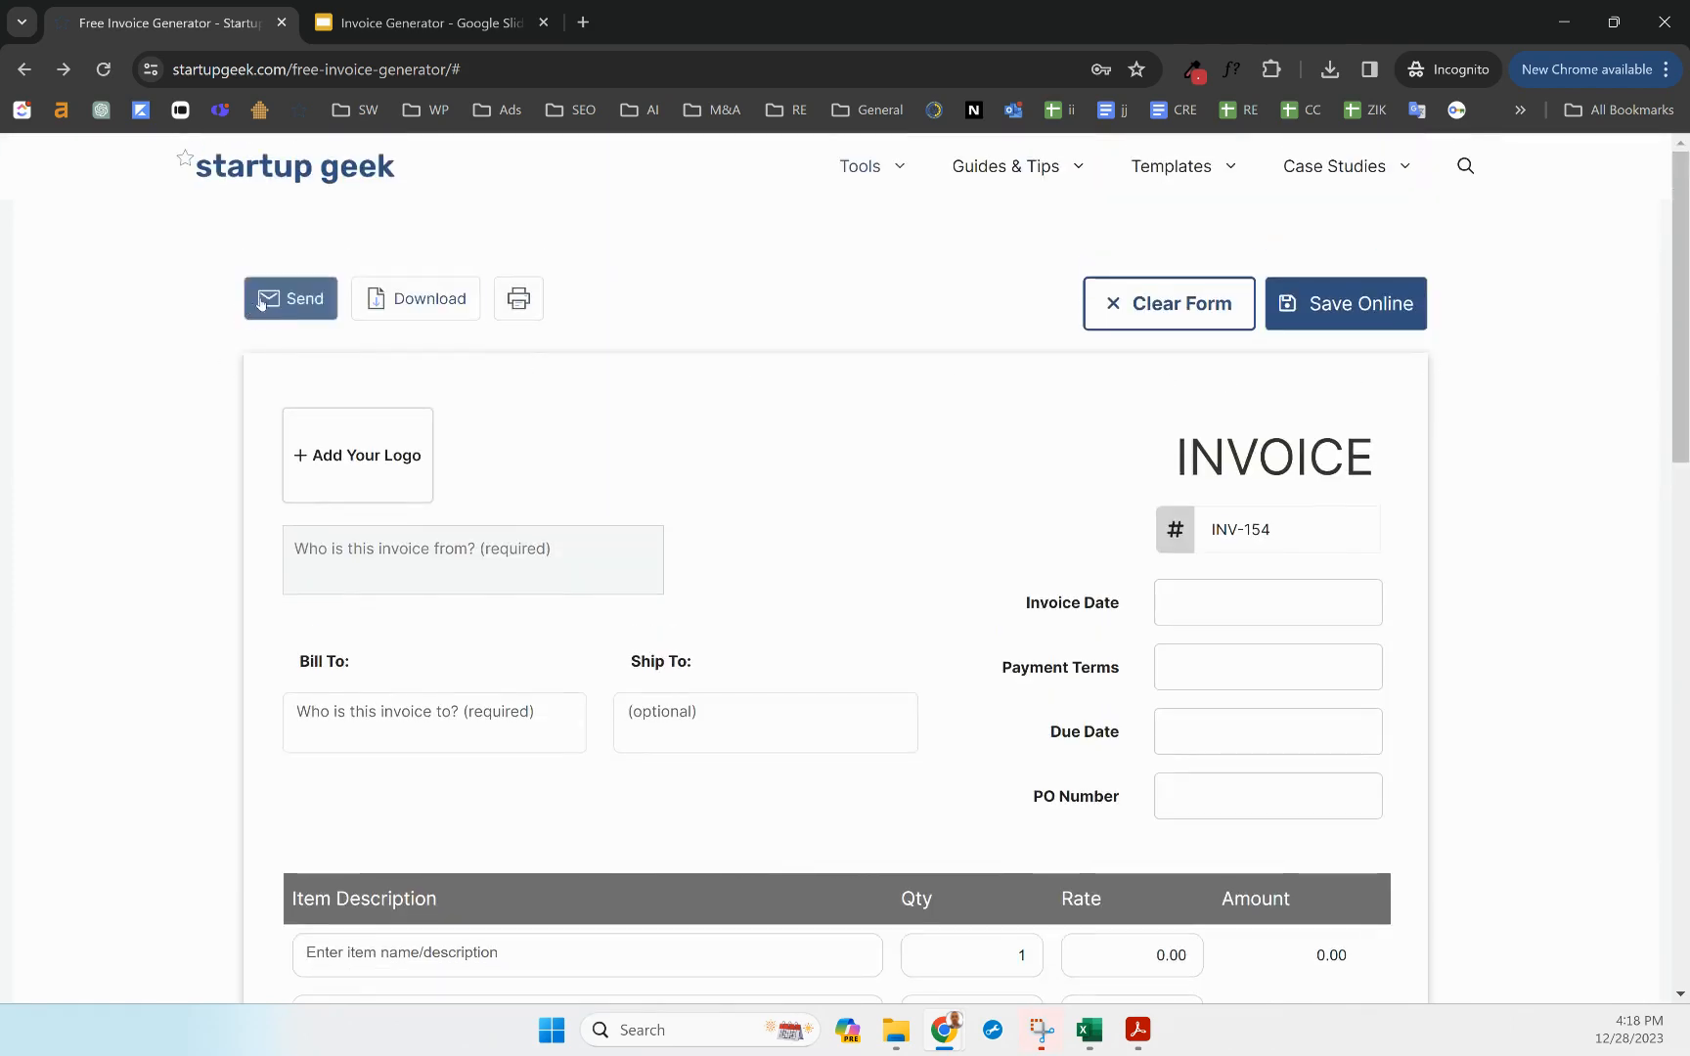
{"action": "left_click", "coordinate": [356, 458]}
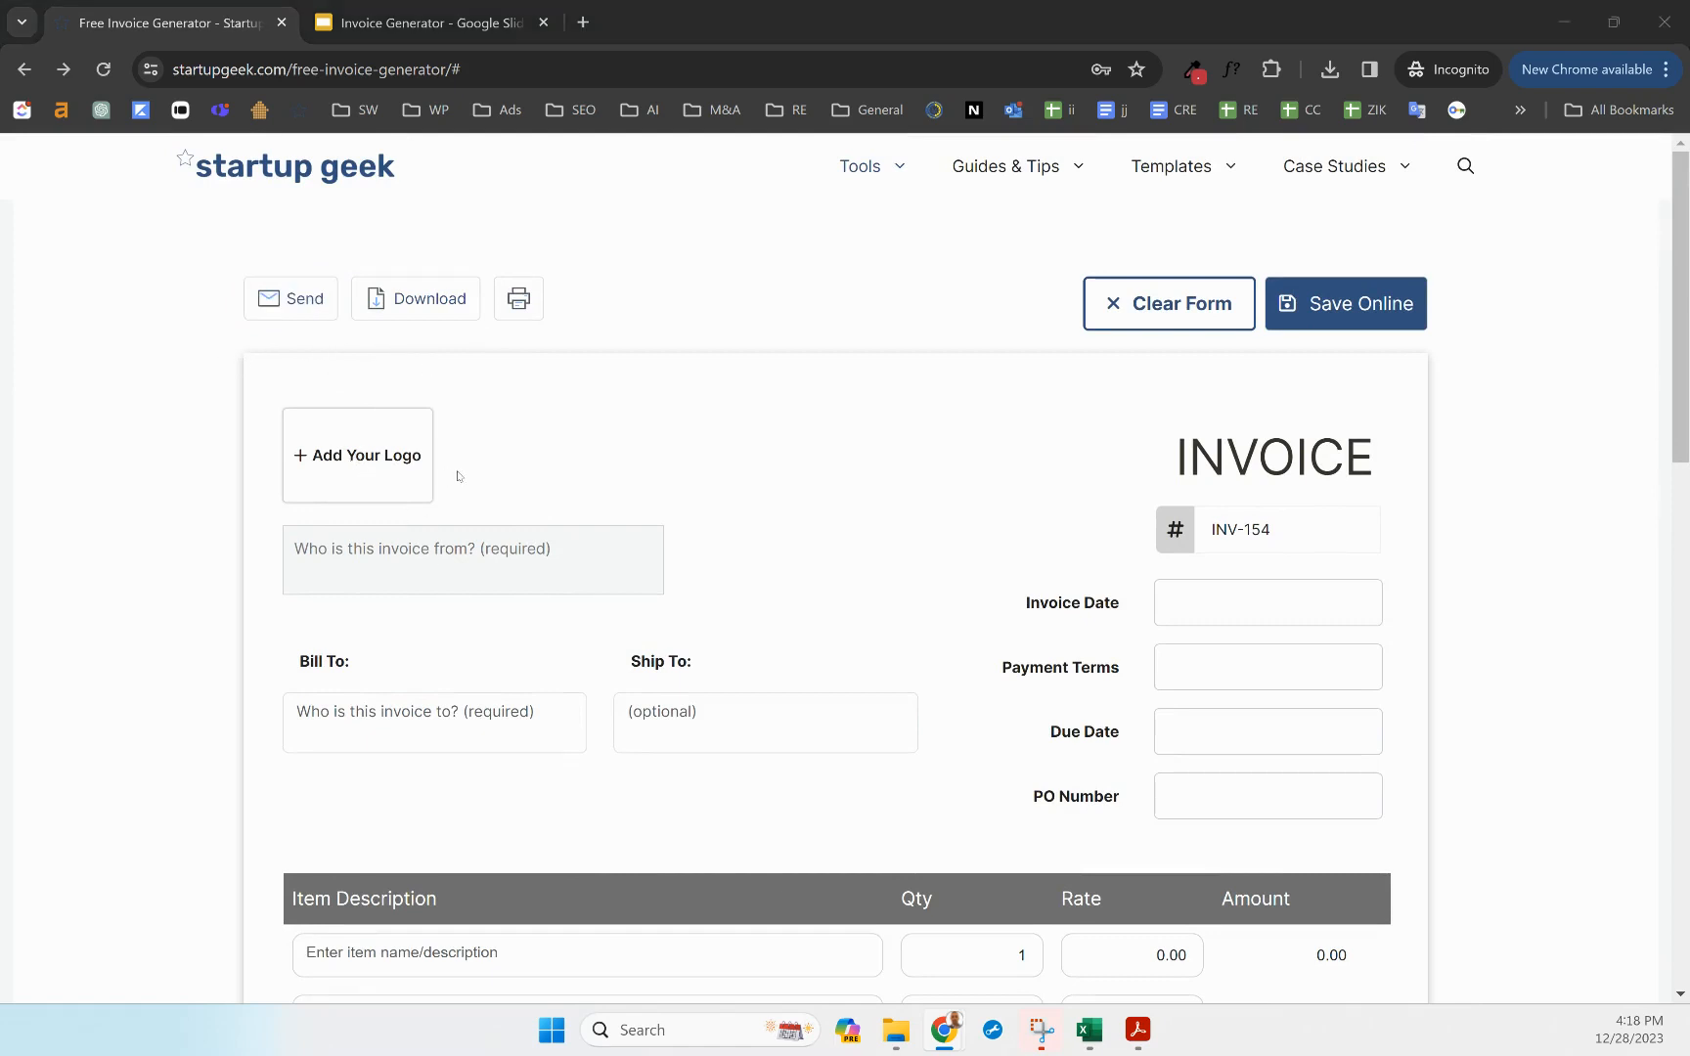
{"action": "double_click", "coordinate": [512, 186]}
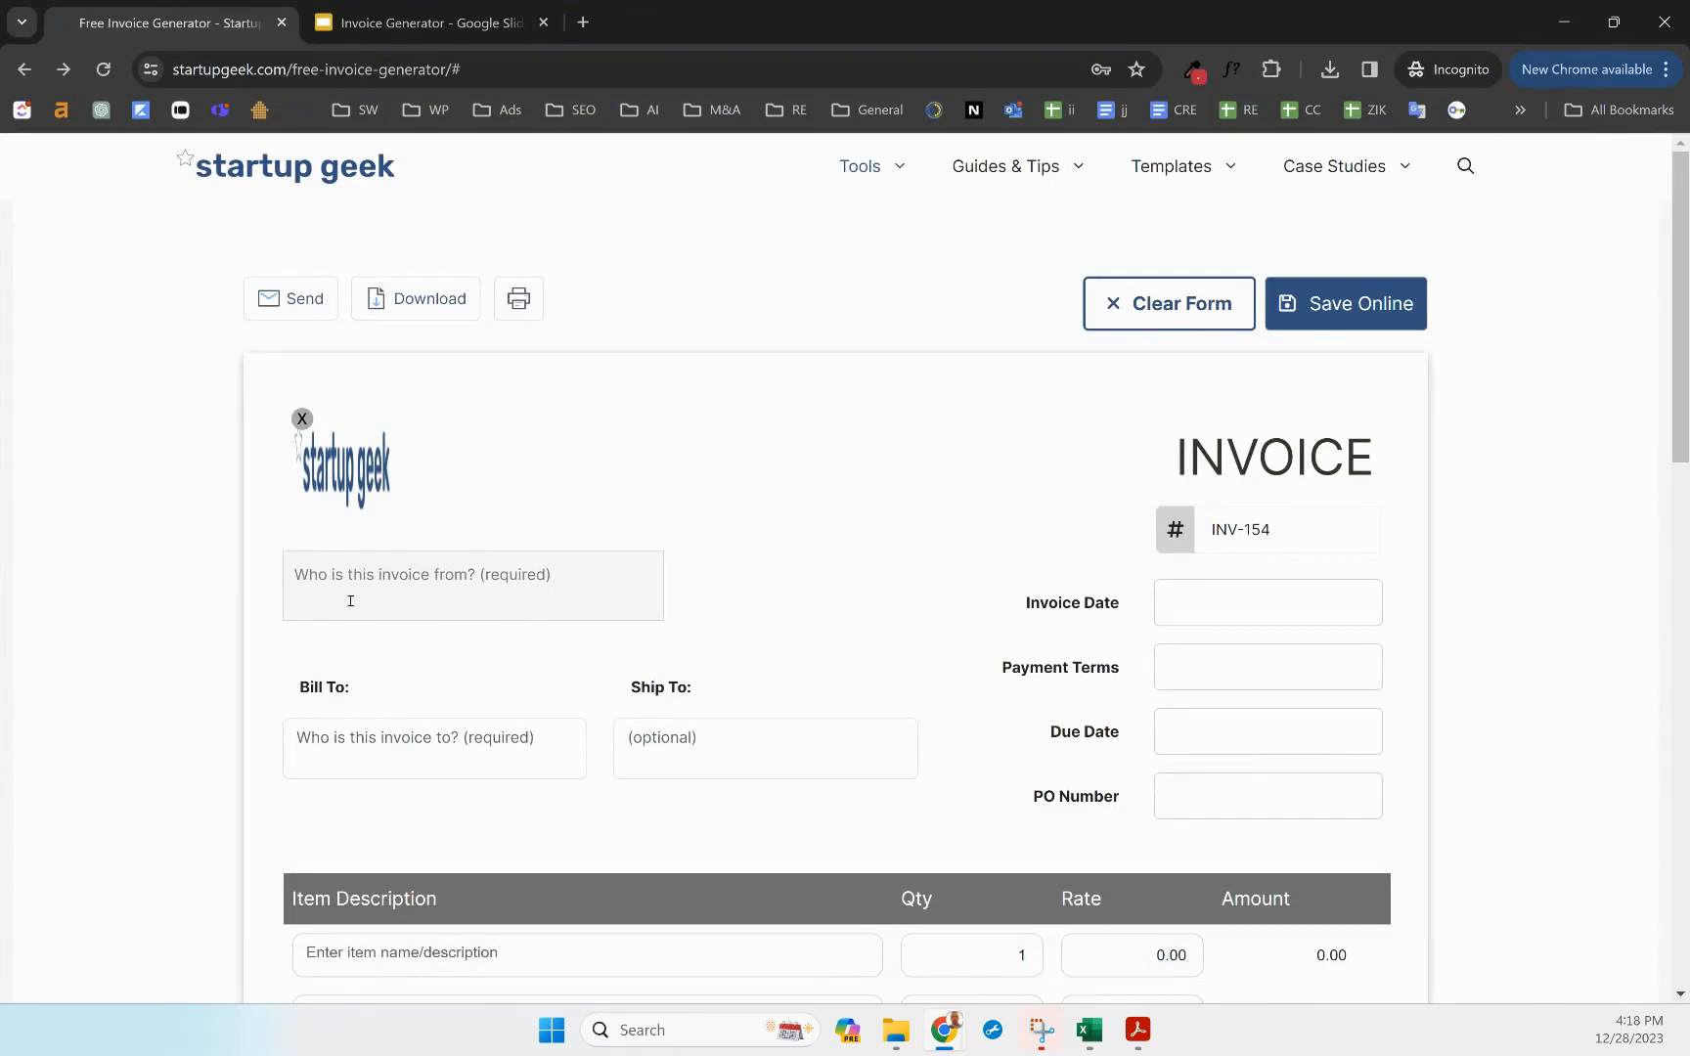
{"action": "type", "text": "Startup"}
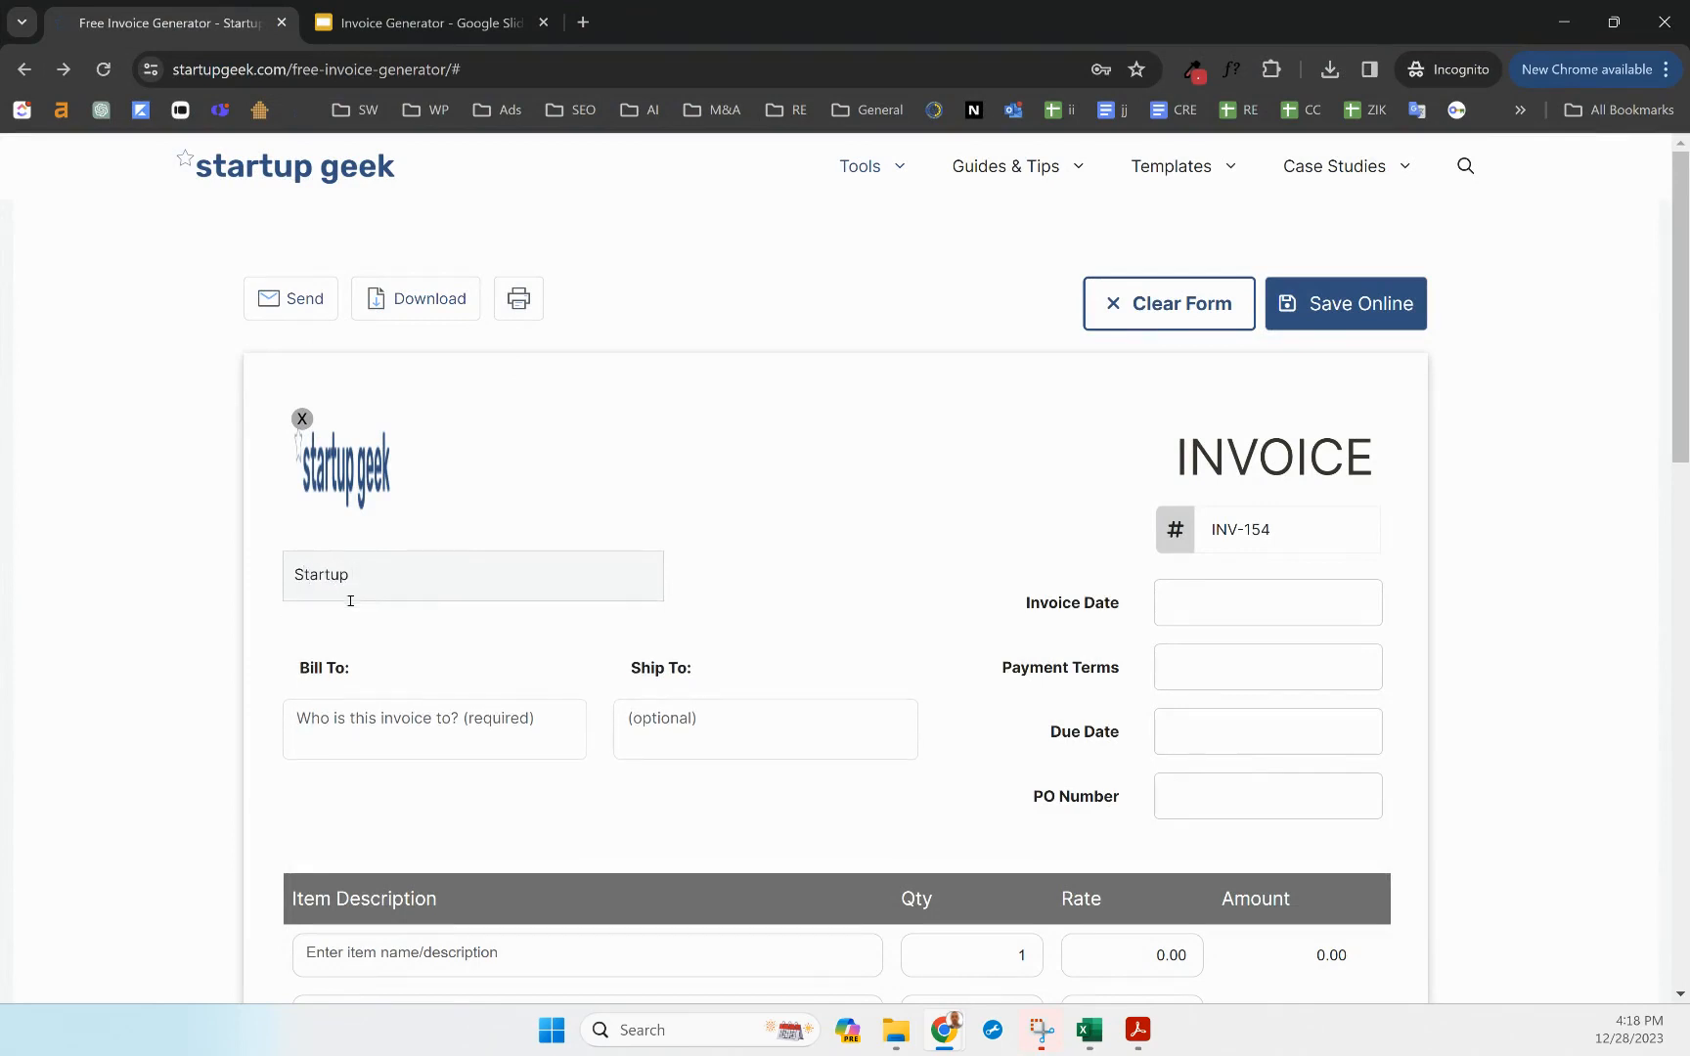
{"action": "type", "text": " Geek LLC"}
{"action": "key", "text": "Return"}
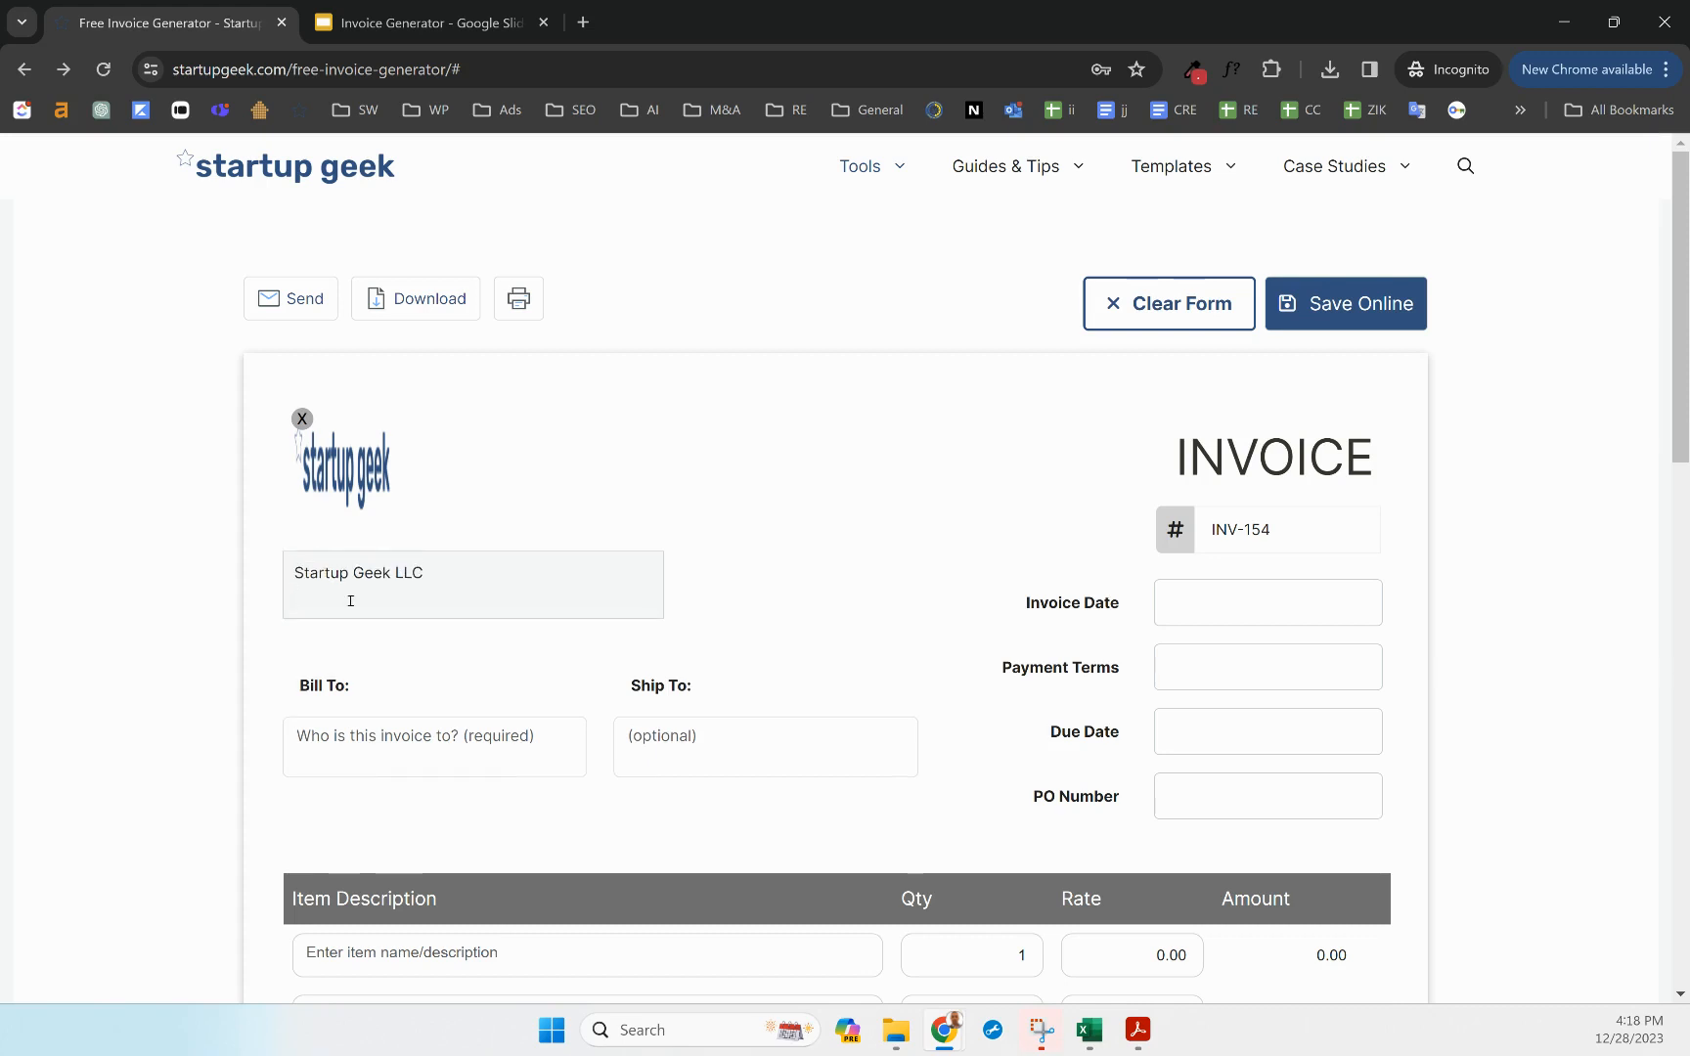
{"action": "key", "text": "Return"}
{"action": "type", "text": "Pitts"}
{"action": "type", "text": "but"}
{"action": "type", "text": "gh, "}
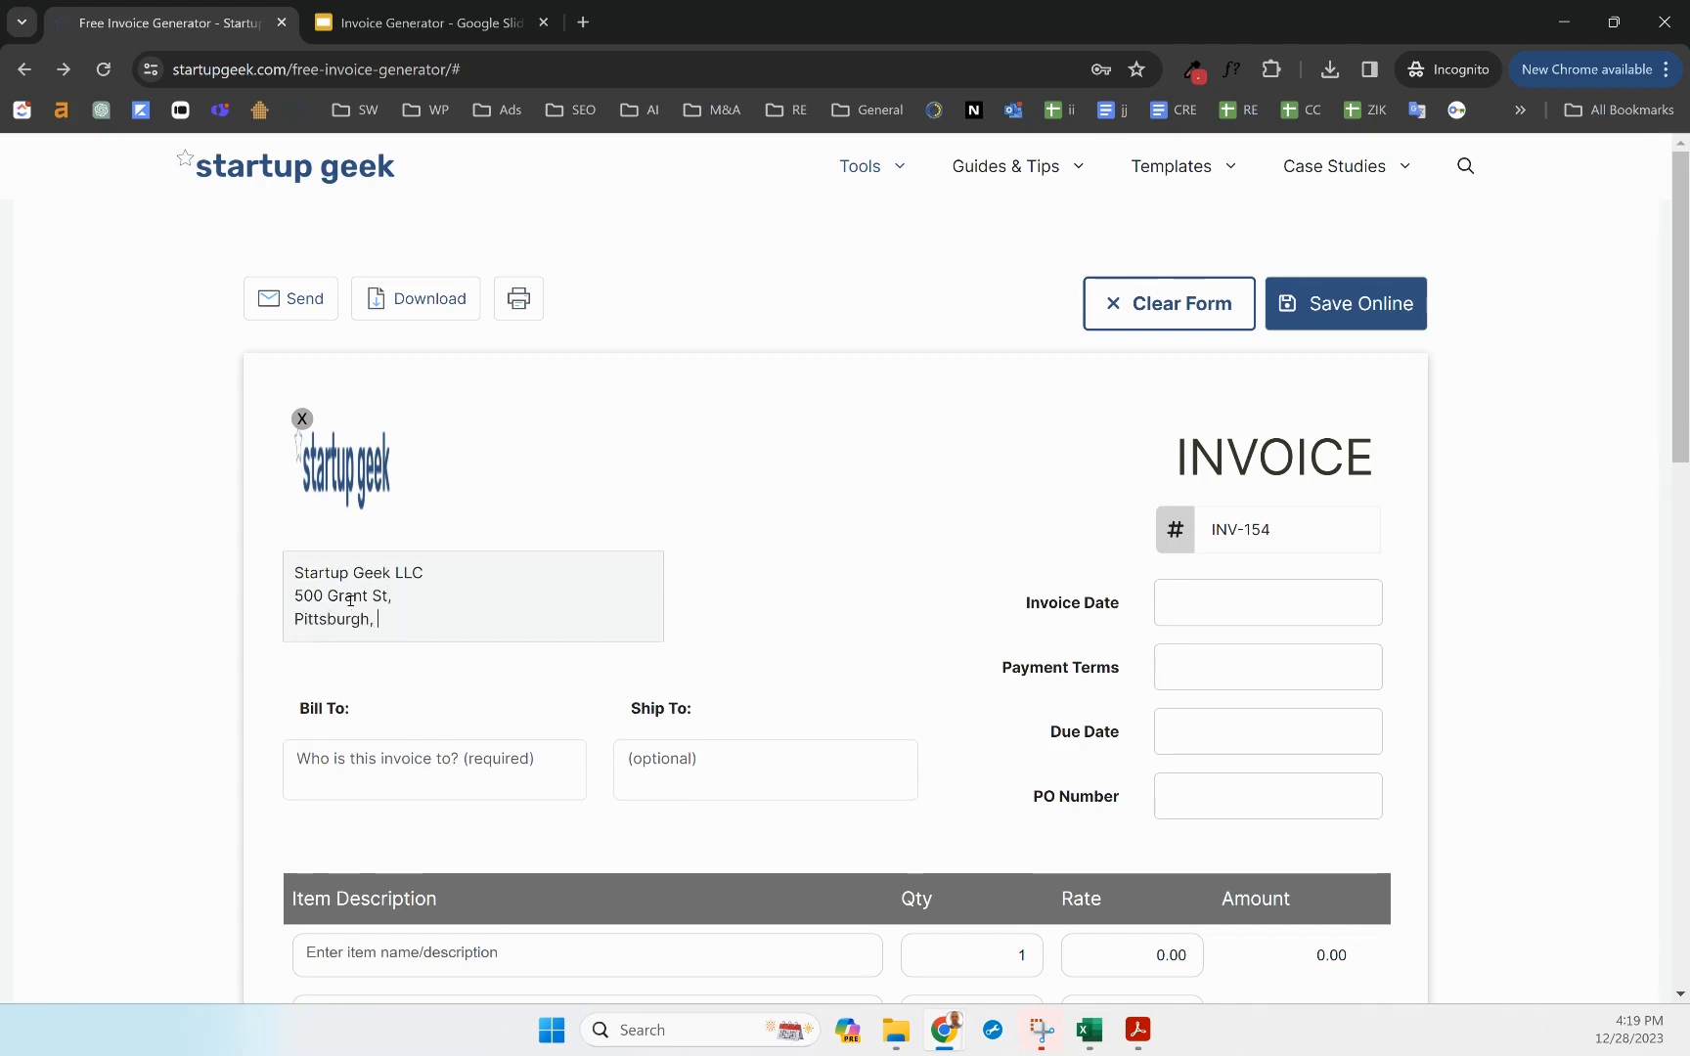
{"action": "type", "text": "PA 15217"}
Enter Apple Inc, 130 Brodway St, New York, NY 10025 as the Bill To address
{"action": "left_click", "coordinate": [339, 761]}
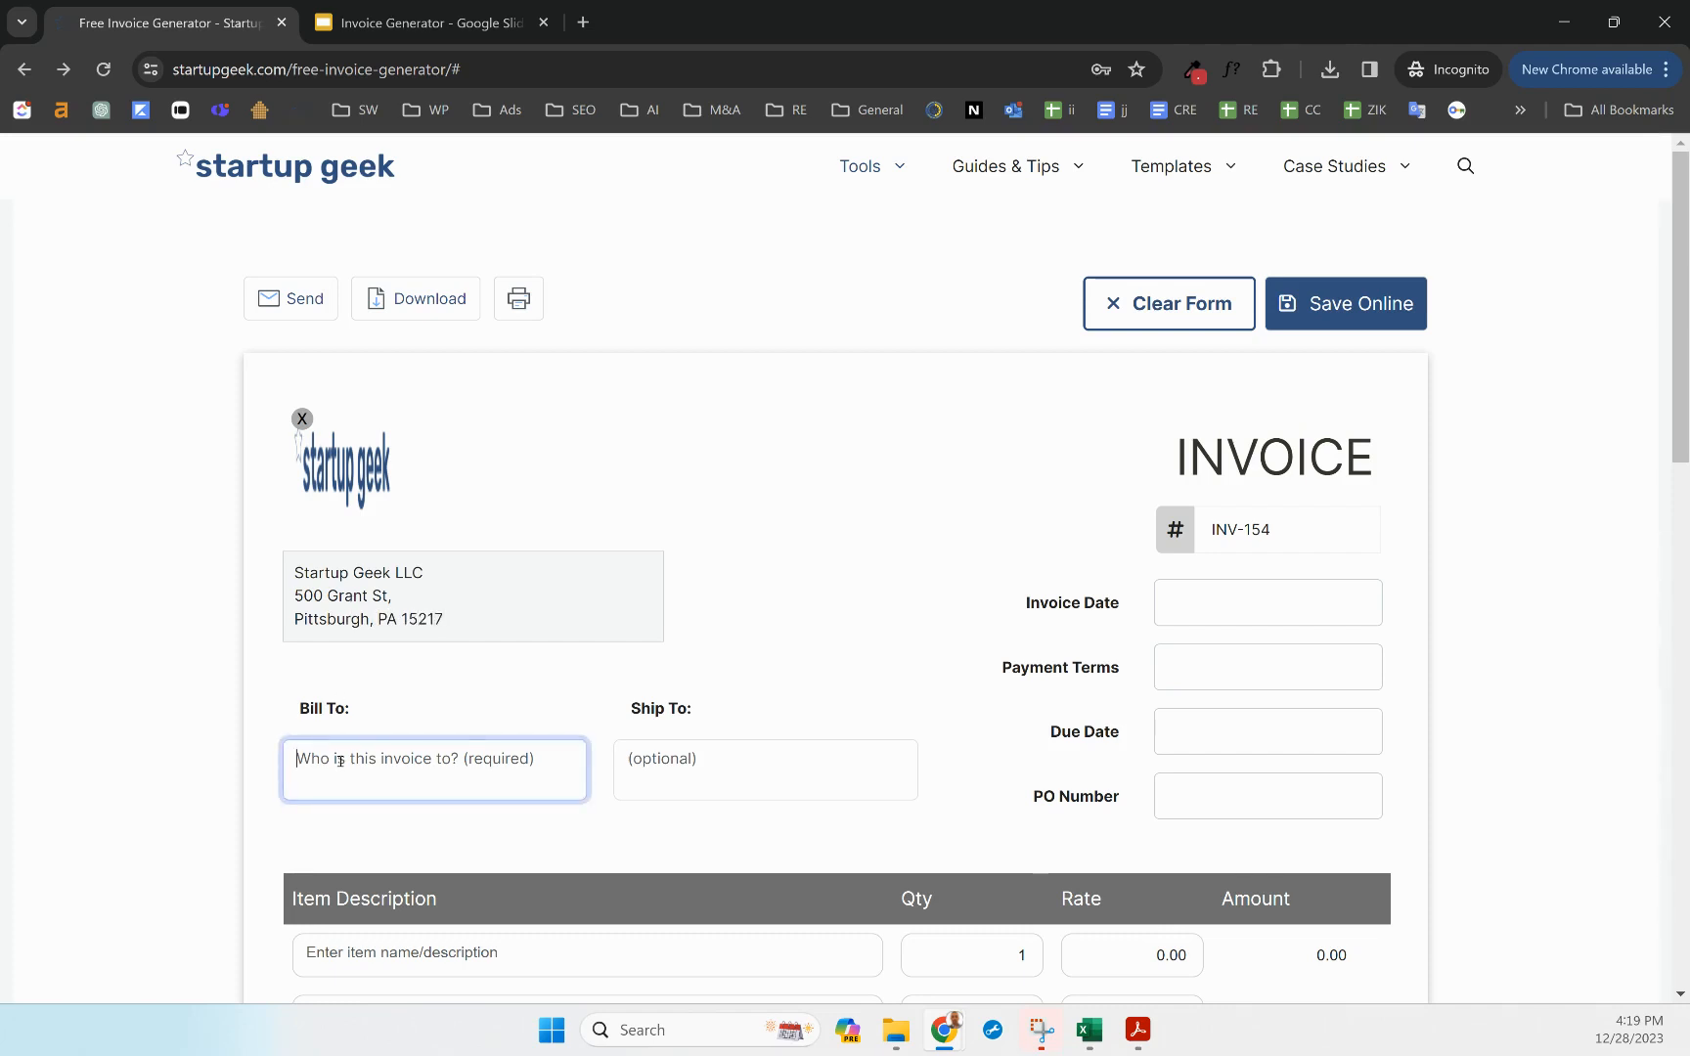
{"action": "type", "text": "Apple Inc"}
{"action": "key", "text": "Return"}
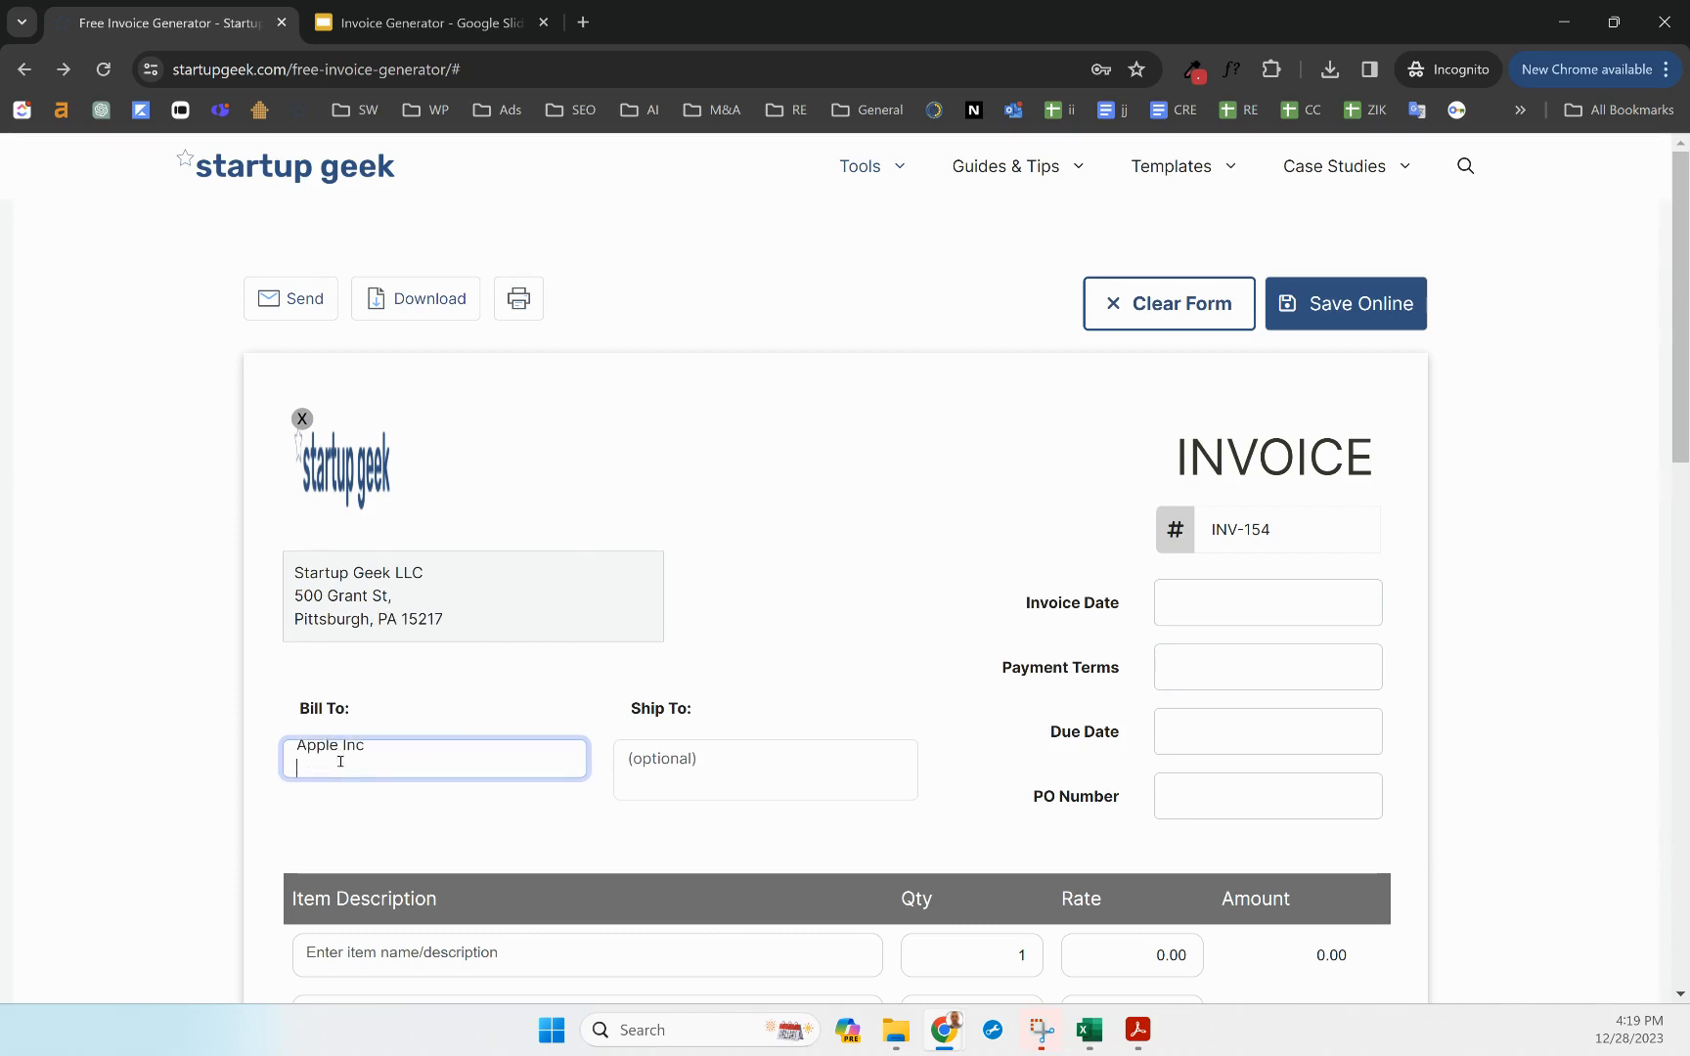
{"action": "type", "text": "130"}
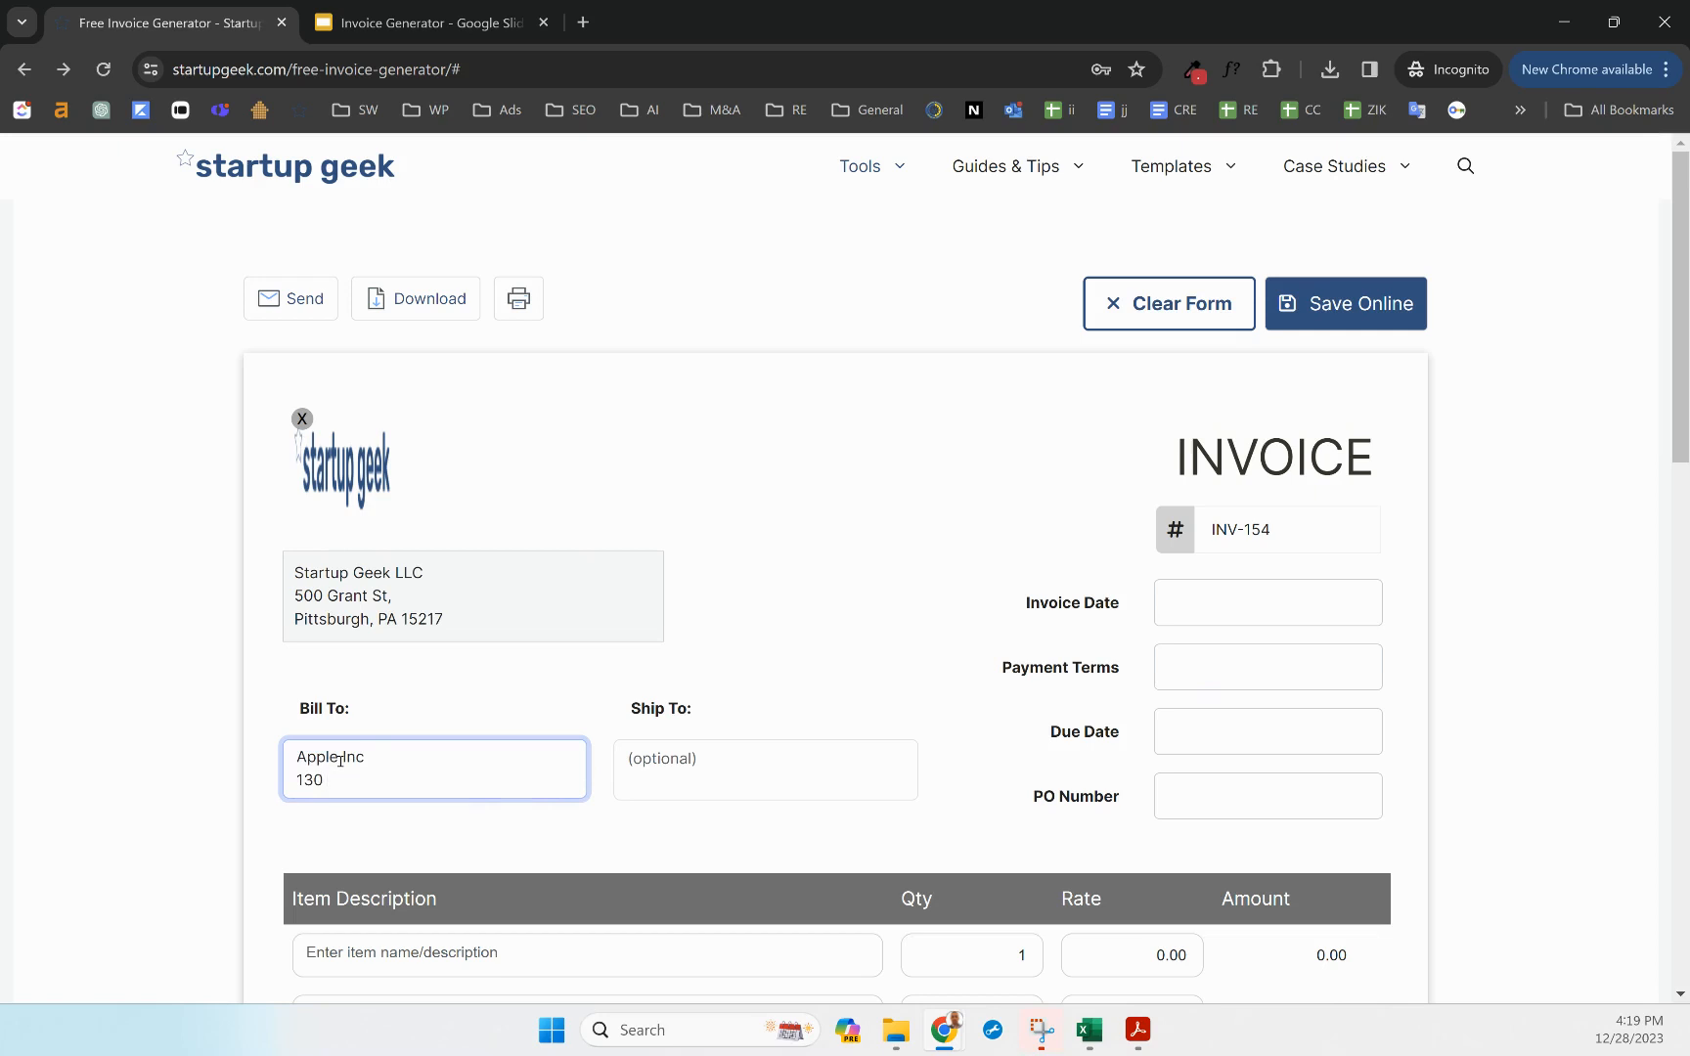
{"action": "type", "text": " Brodway St,"}
{"action": "key", "text": "Return"}
{"action": "type", "text": "New York, NY 10025"}
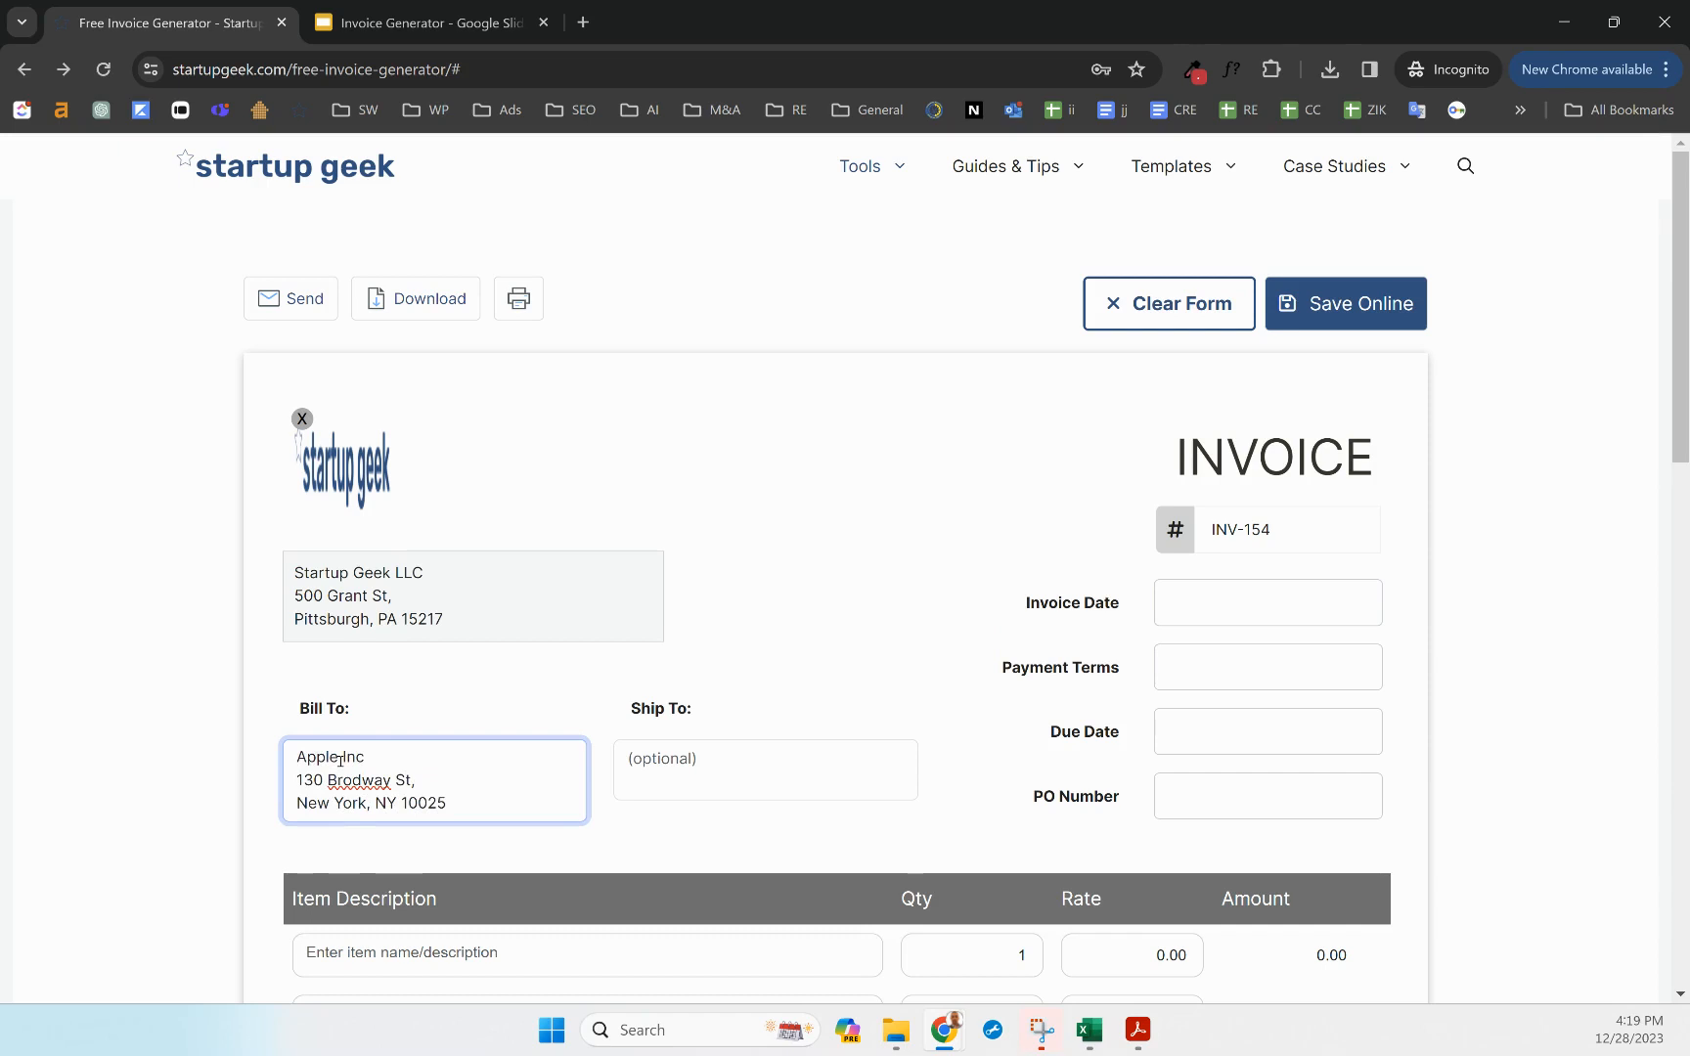
Correct the misspelled 'Brodway' to 'Broadway' using the spell-check suggestion
{"action": "double_click", "coordinate": [360, 779]}
{"action": "right_click", "coordinate": [360, 781]}
{"action": "left_click", "coordinate": [463, 326]}
{"action": "left_click", "coordinate": [671, 767]}
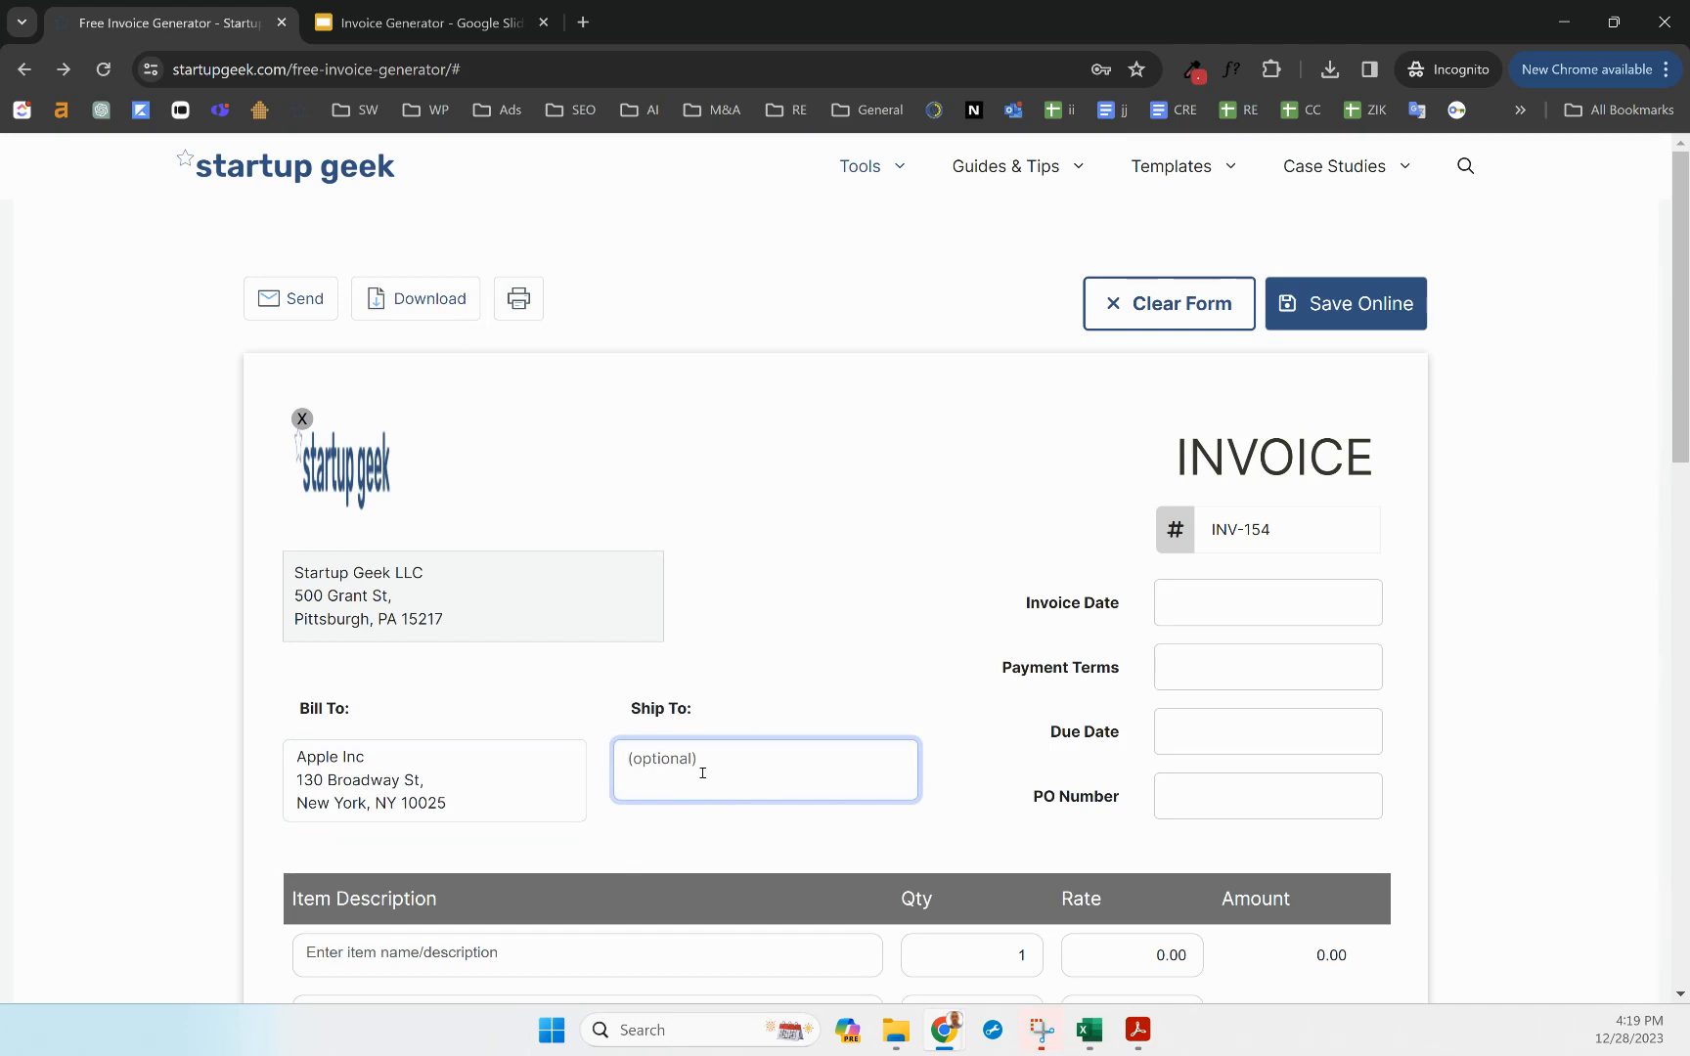
Change the invoice number to INV-123 and set the invoice date to December 28, 2023
{"action": "scroll", "coordinate": [592, 772], "scroll_direction": "down", "scroll_amount": 2}
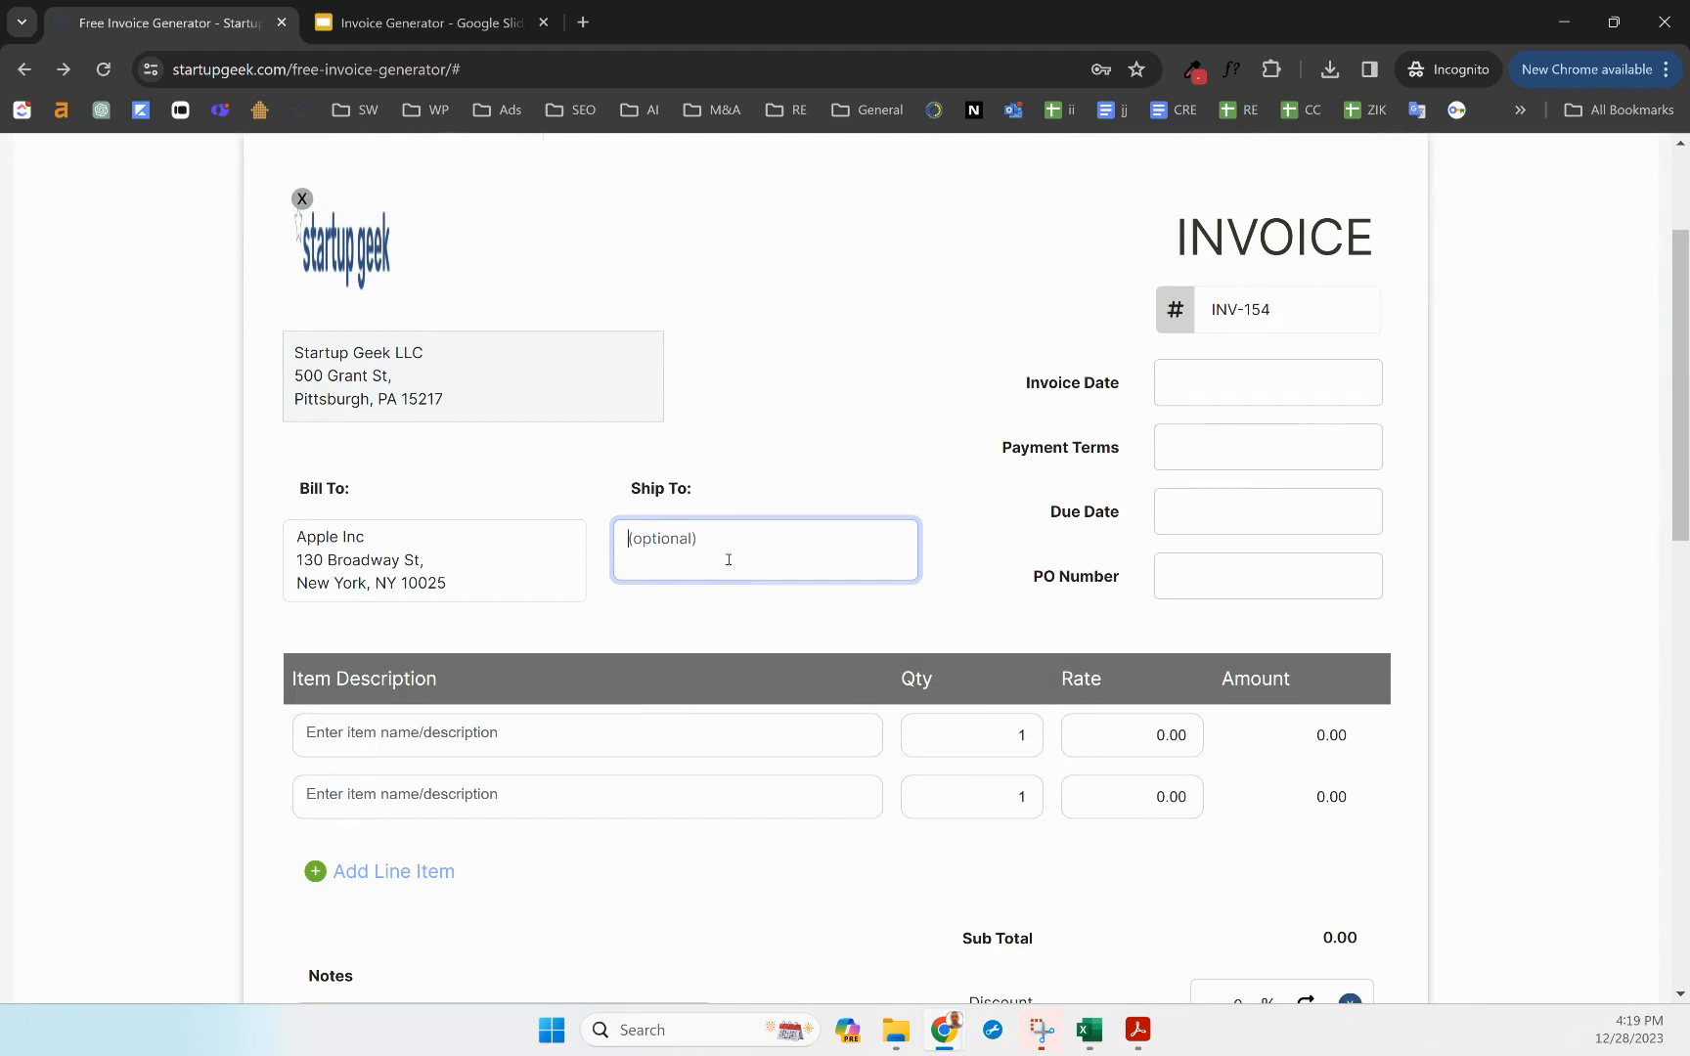
{"action": "left_click", "coordinate": [1281, 312]}
{"action": "key", "text": "shift+Left"}
{"action": "key", "text": "shift+Left"}
{"action": "type", "text": "2"}
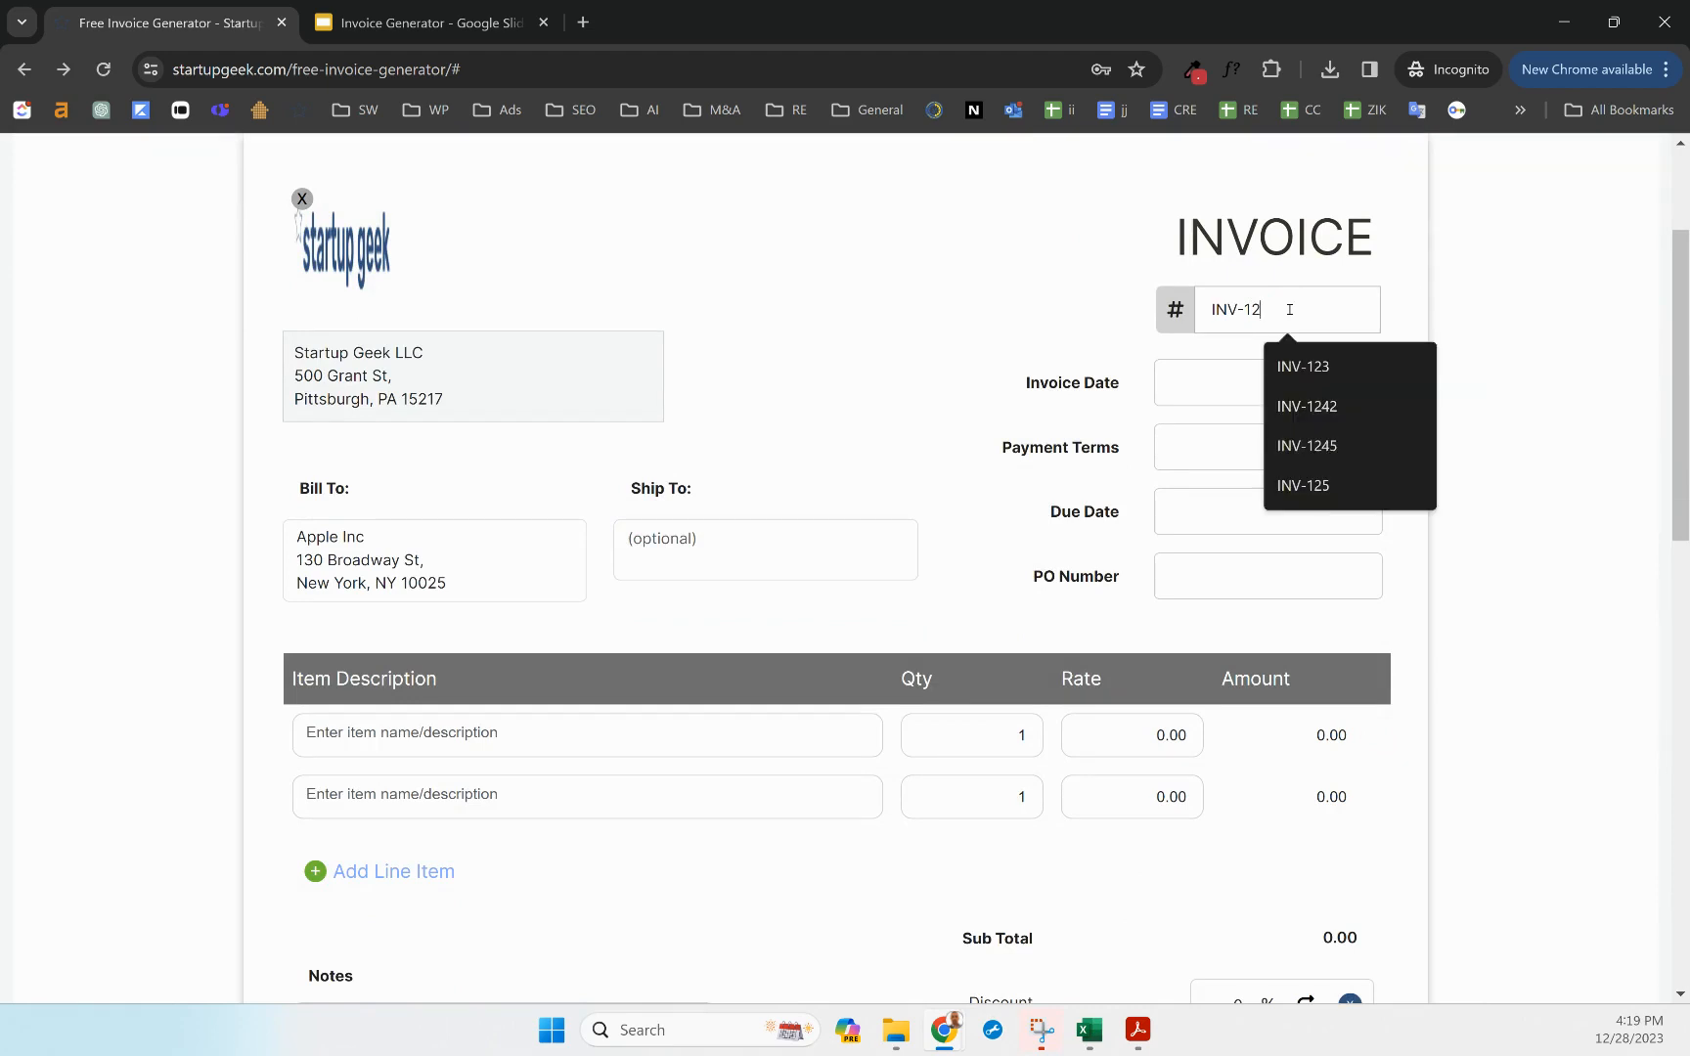
{"action": "type", "text": "3"}
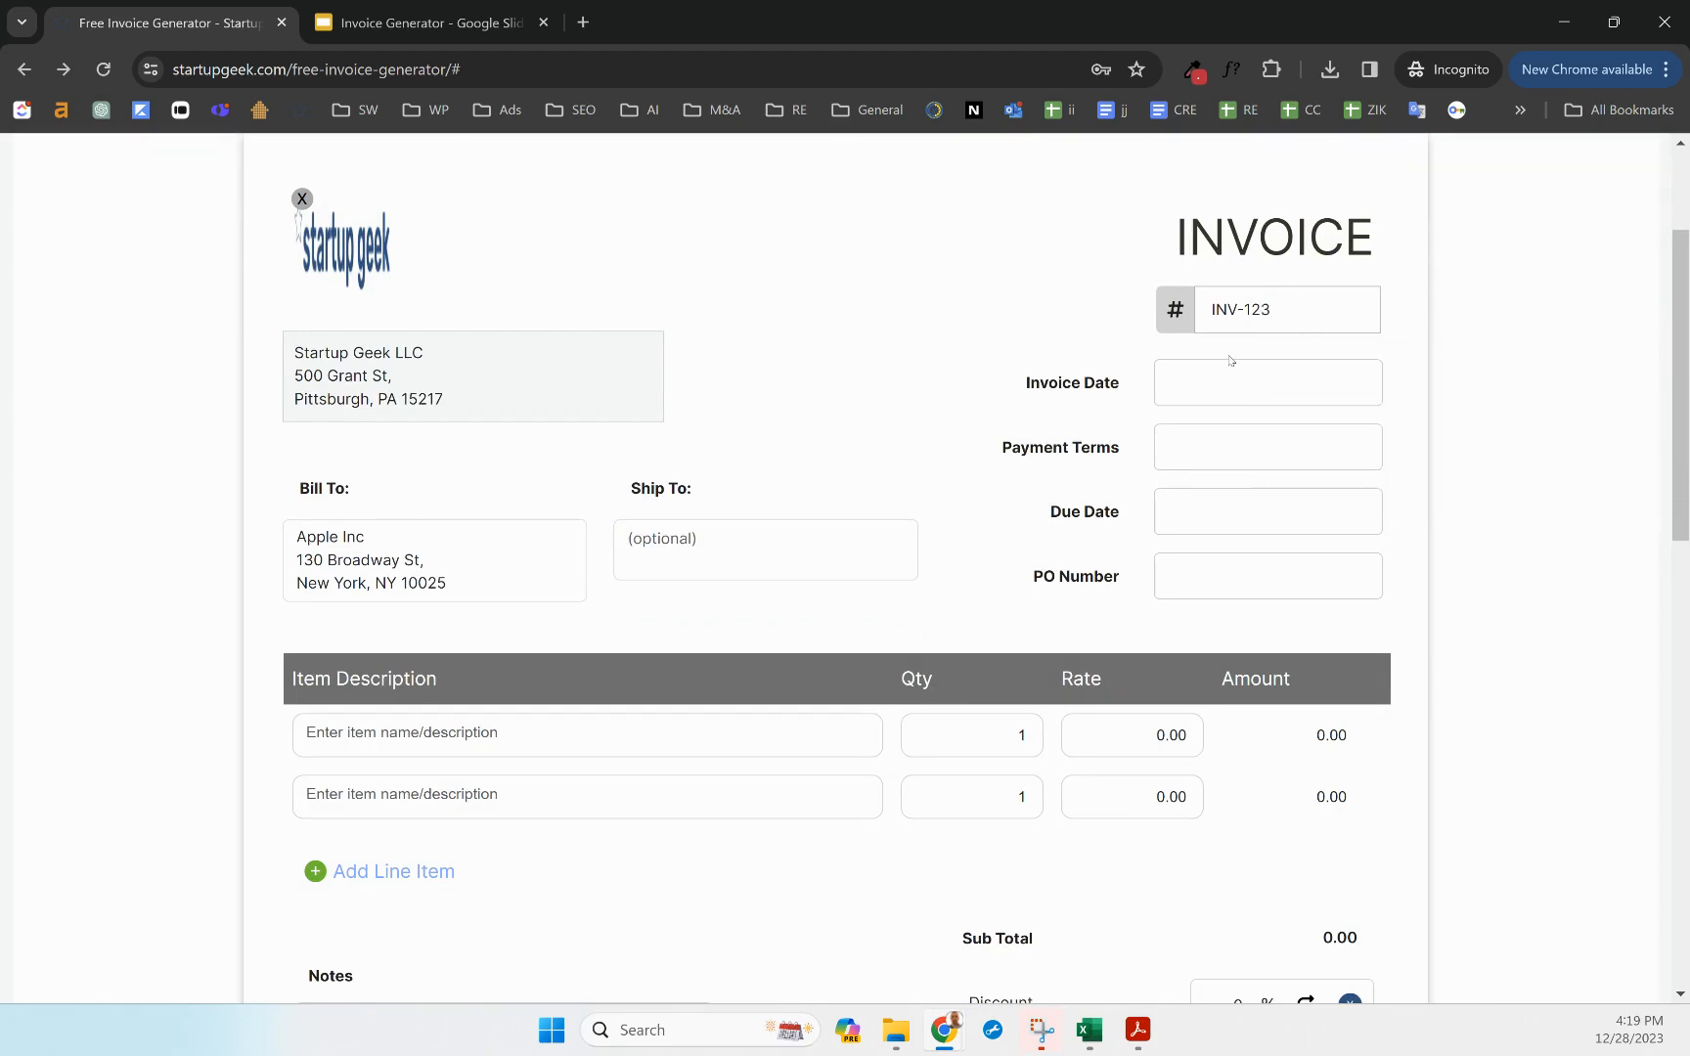
{"action": "left_click", "coordinate": [1193, 373]}
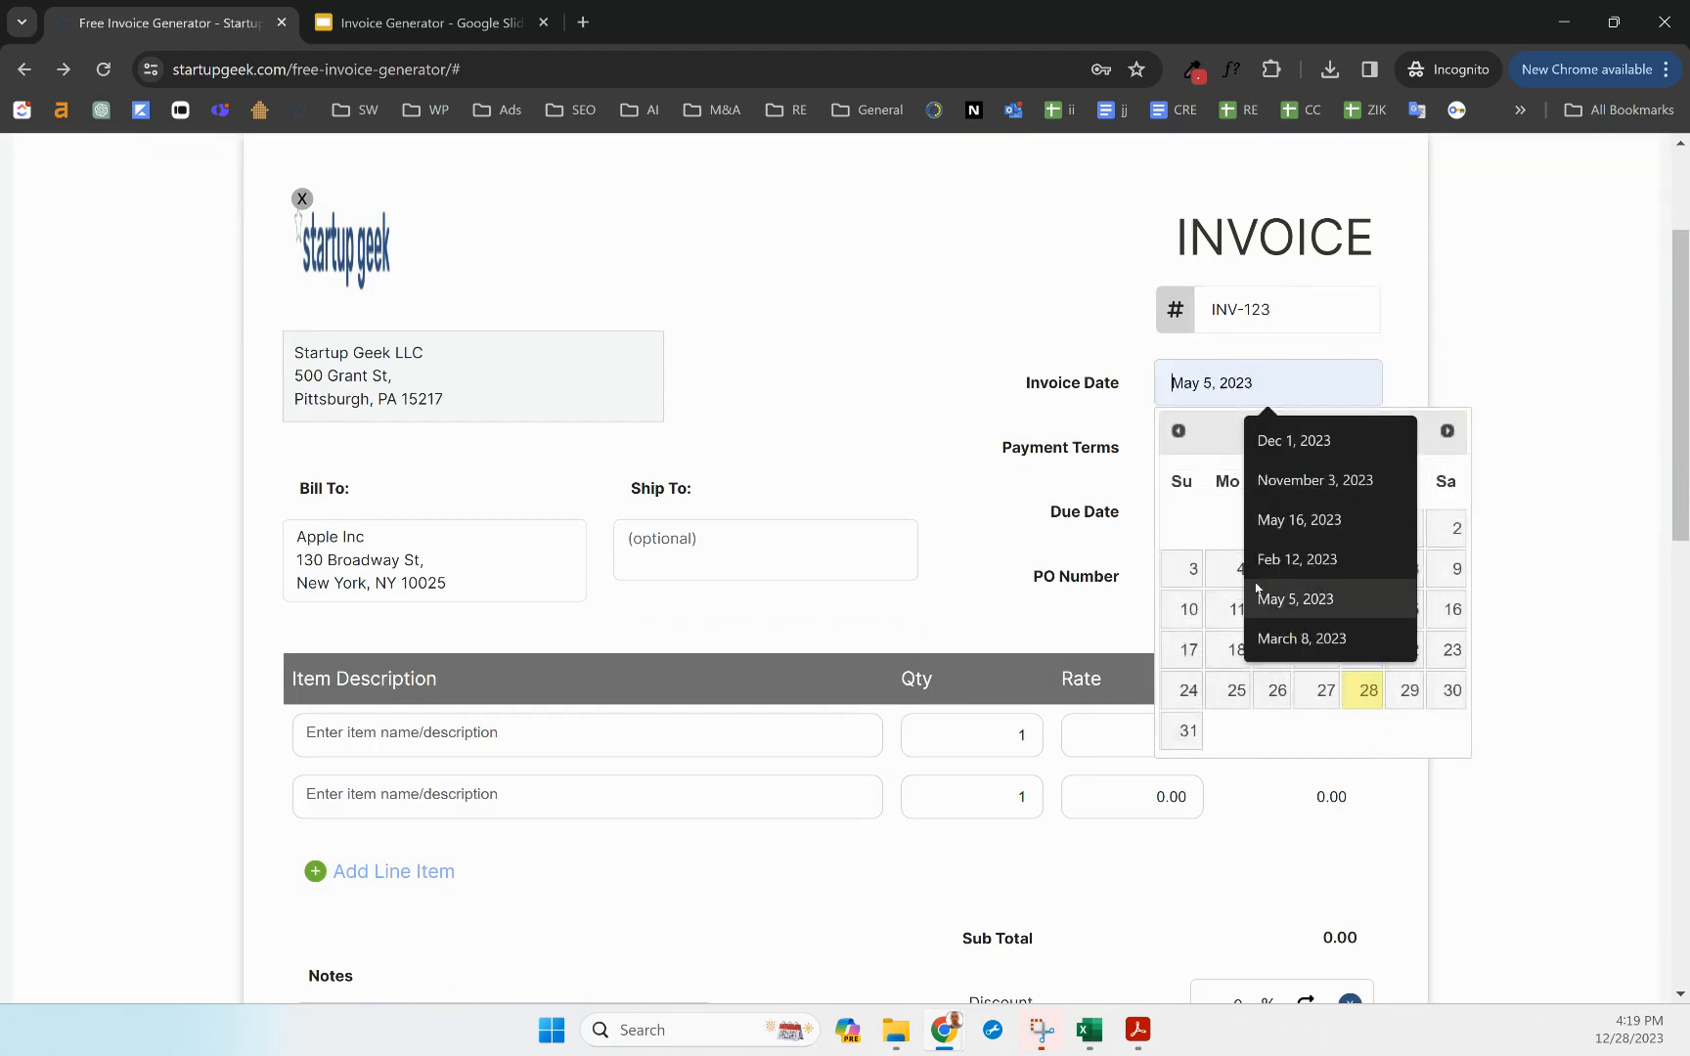
{"action": "left_click", "coordinate": [1229, 438]}
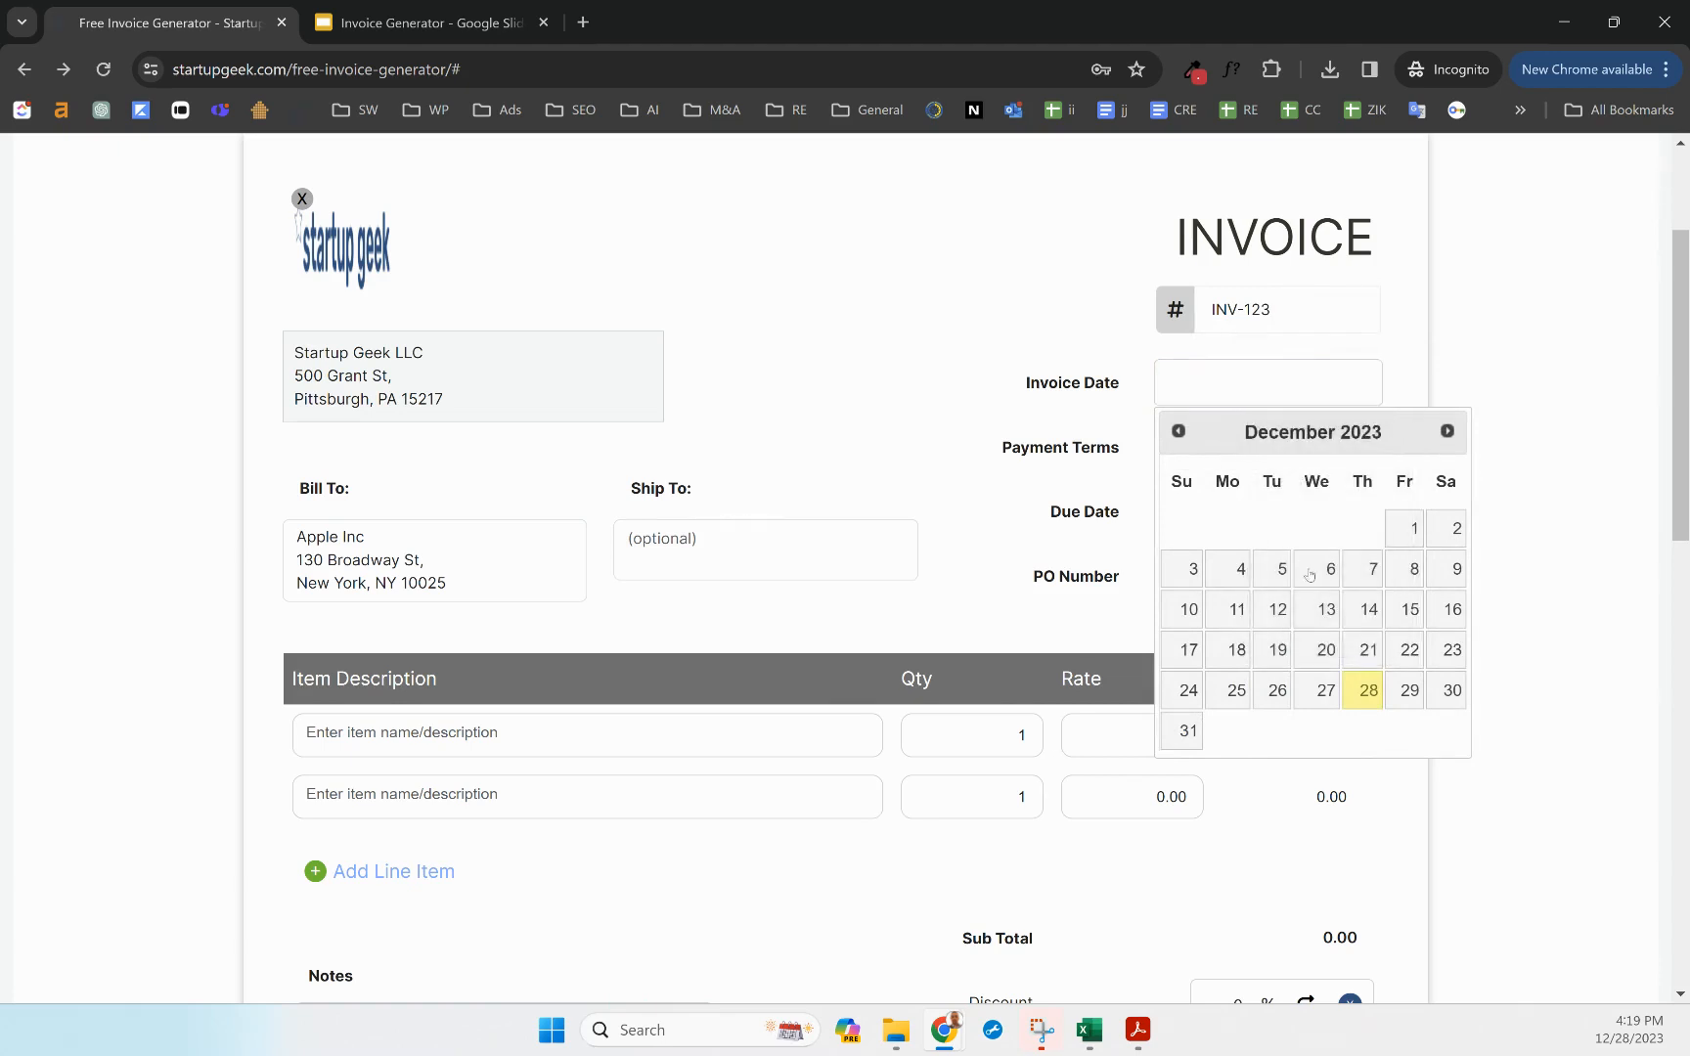
{"action": "left_click", "coordinate": [1369, 696]}
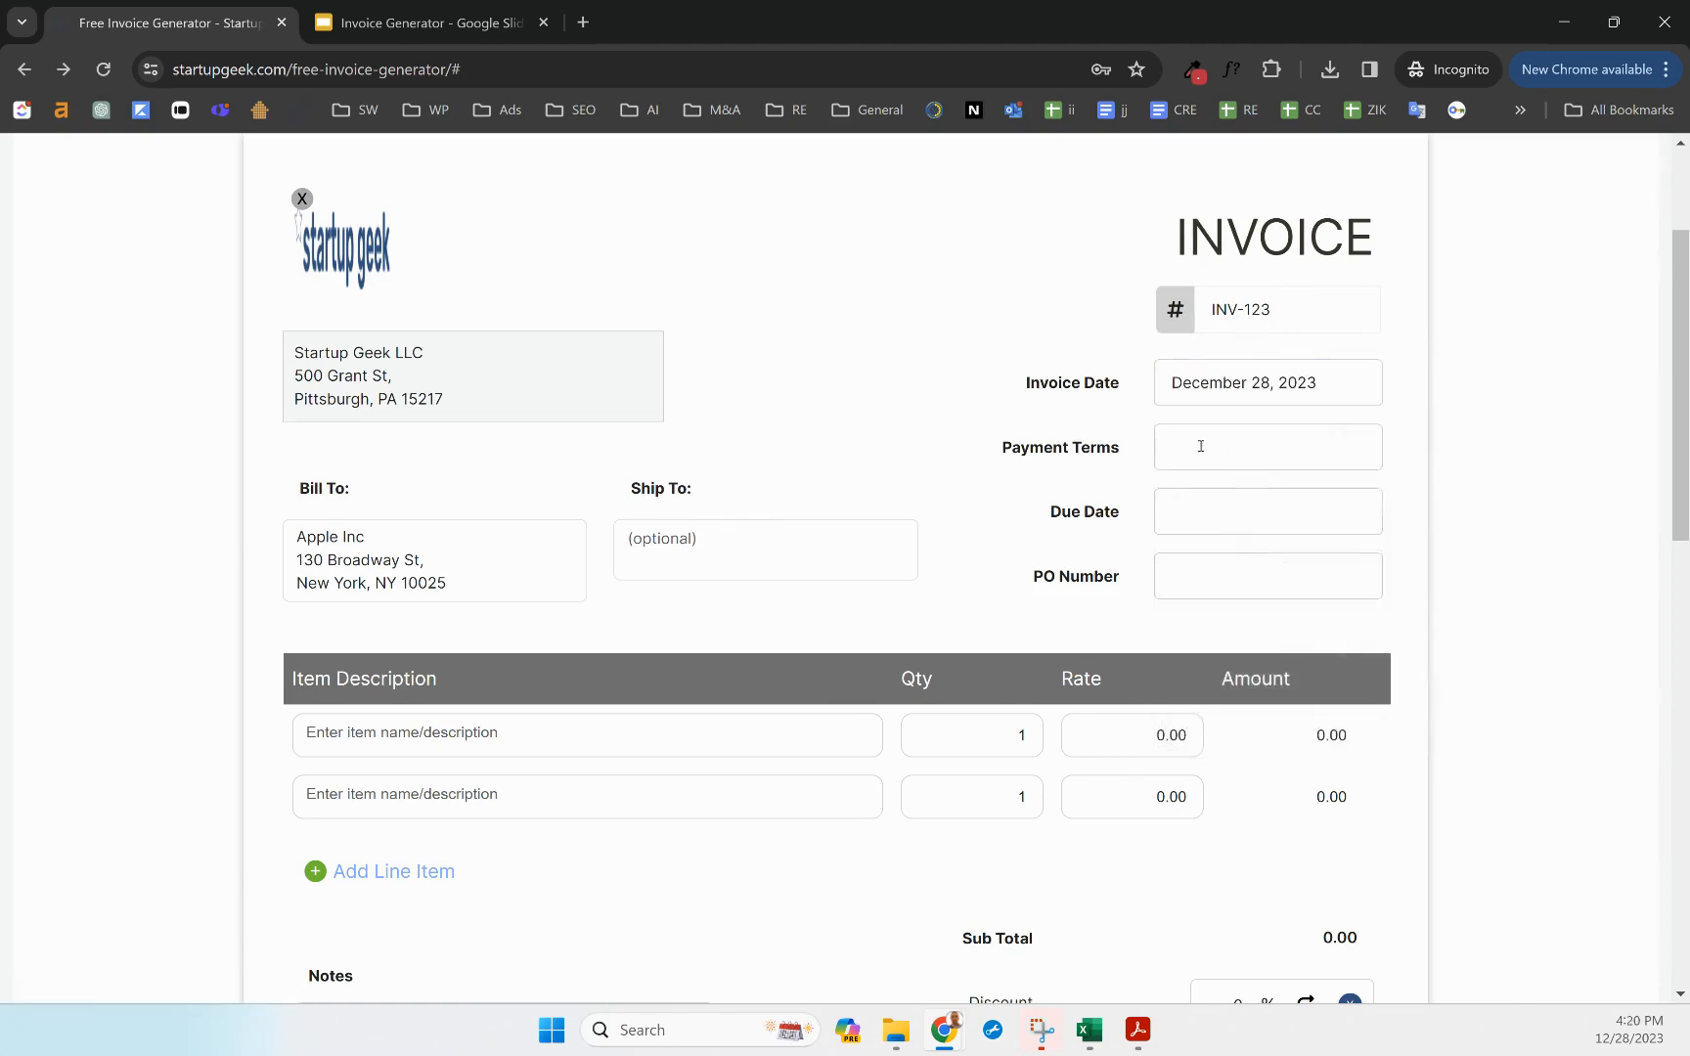
Choose Net7 payment terms with a due date of January 4, 2024
{"action": "left_click", "coordinate": [1201, 446]}
{"action": "left_click", "coordinate": [1281, 541]}
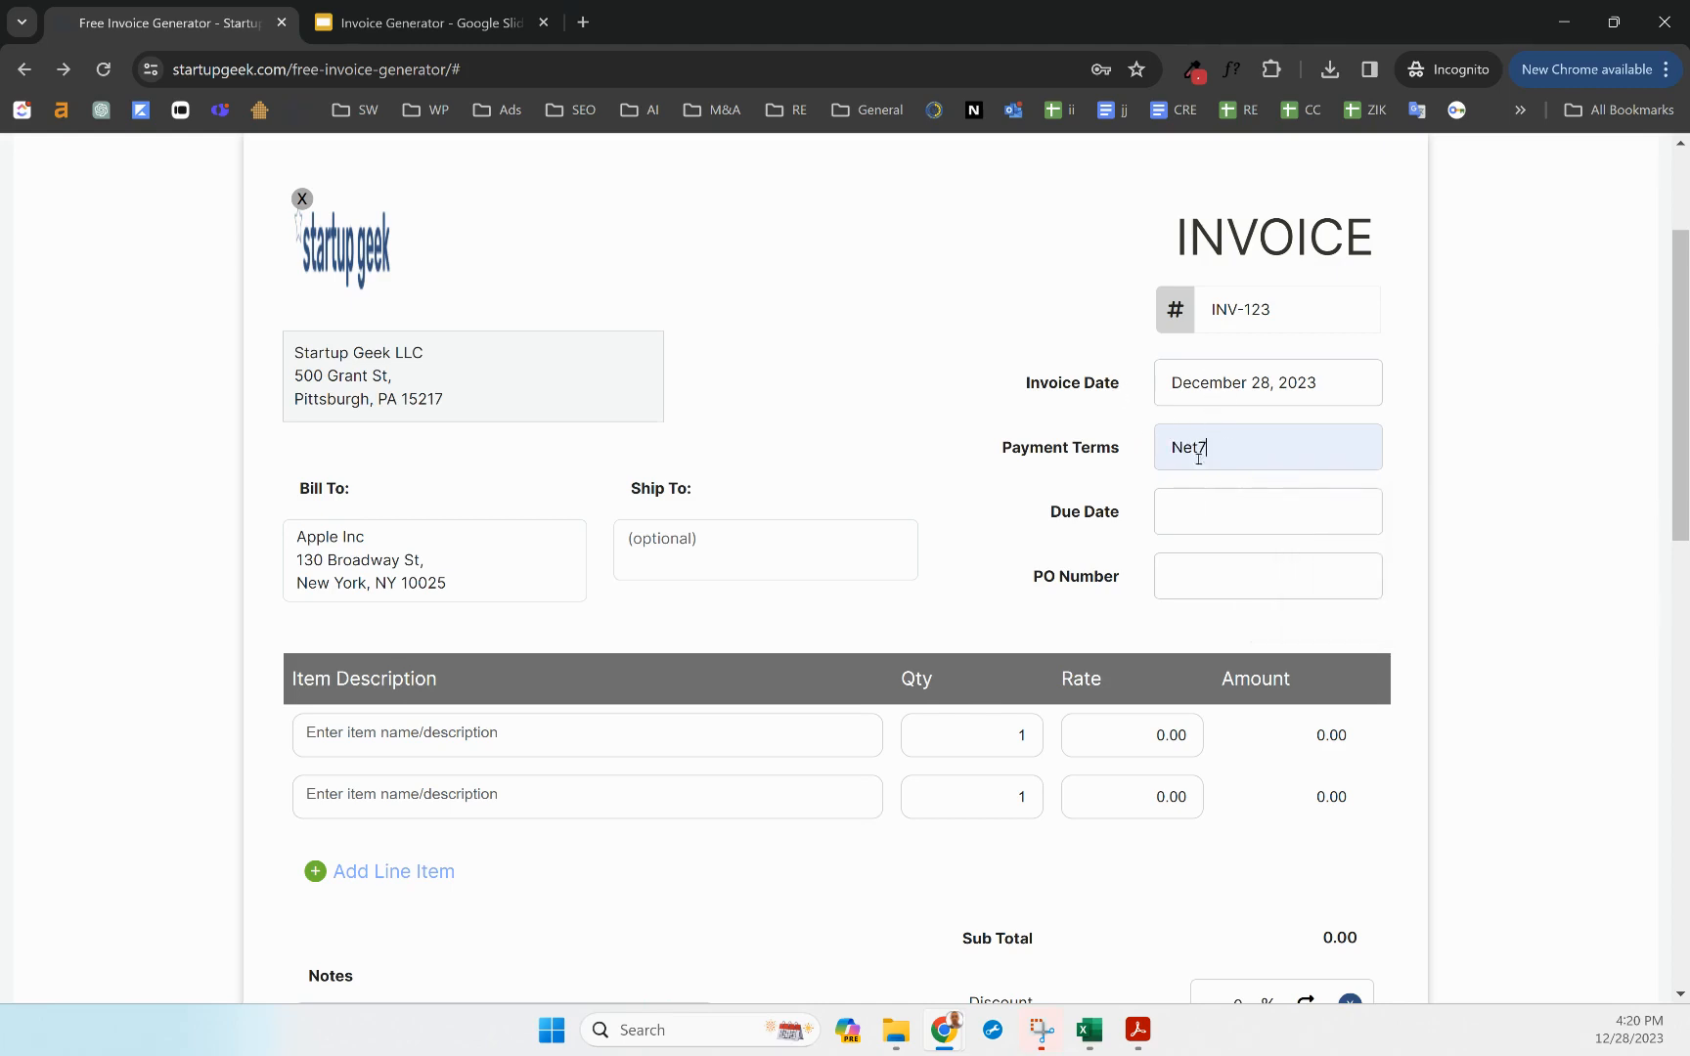
{"action": "left_click", "coordinate": [1238, 516]}
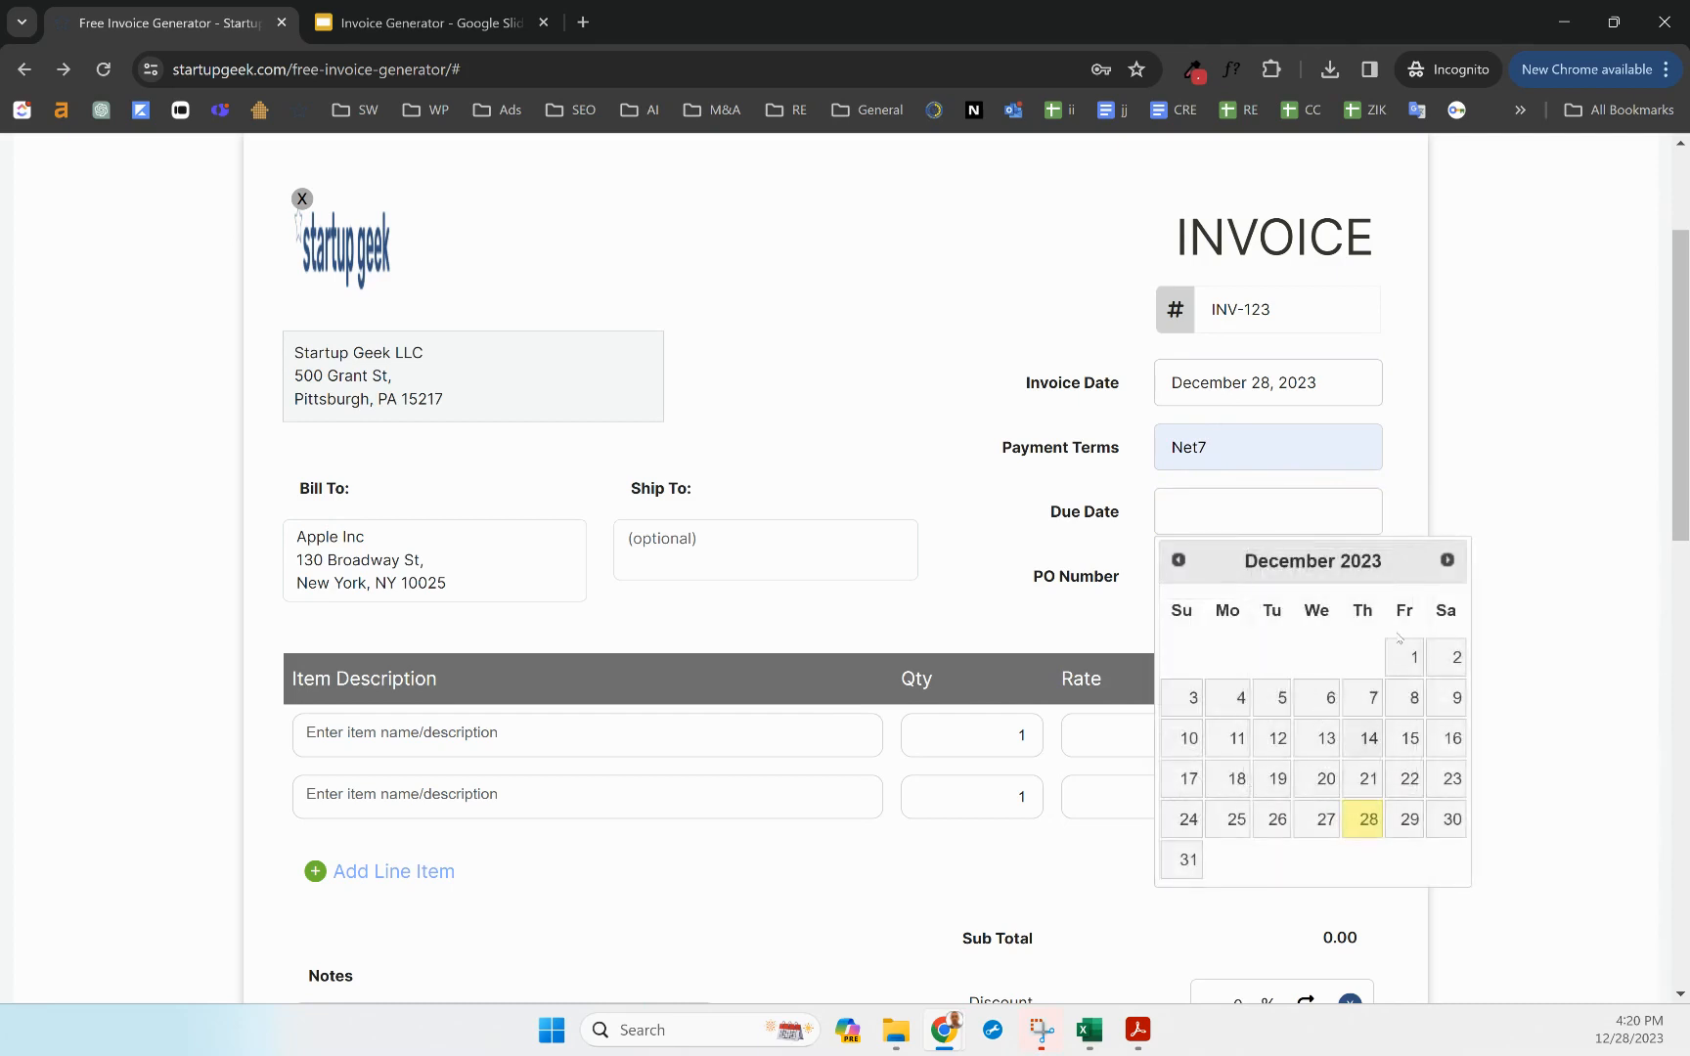
{"action": "left_click", "coordinate": [1447, 560]}
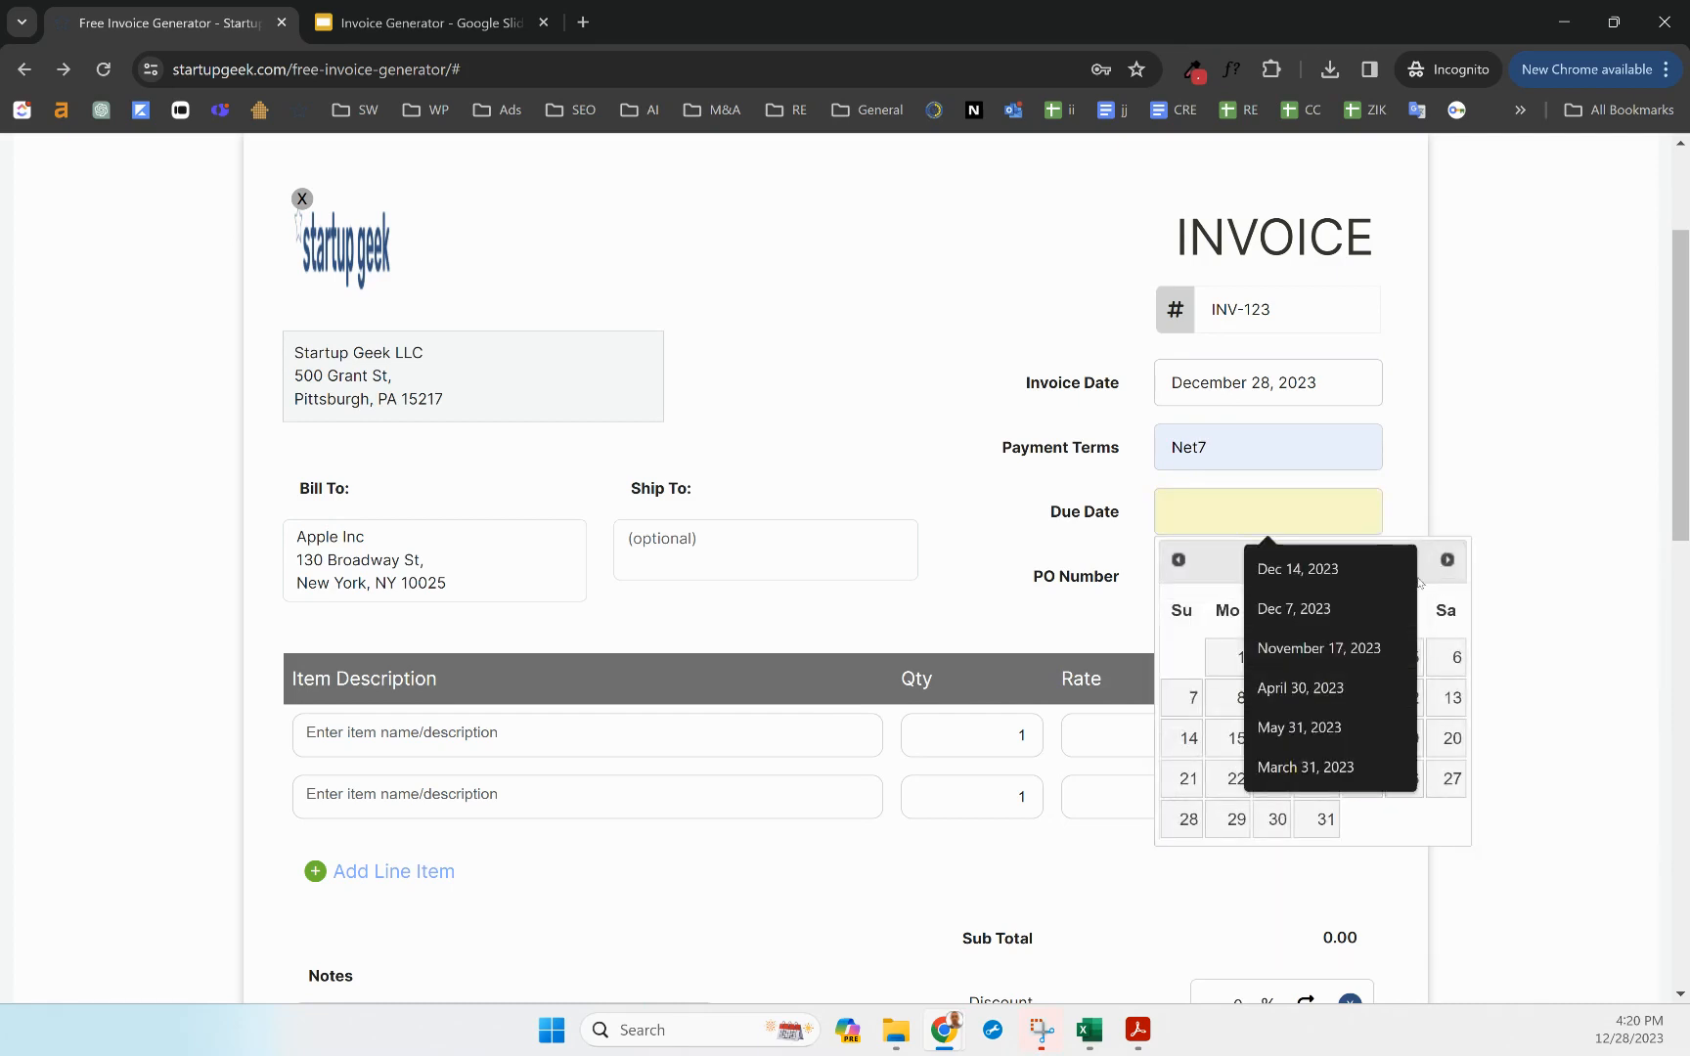
{"action": "left_click", "coordinate": [1238, 567]}
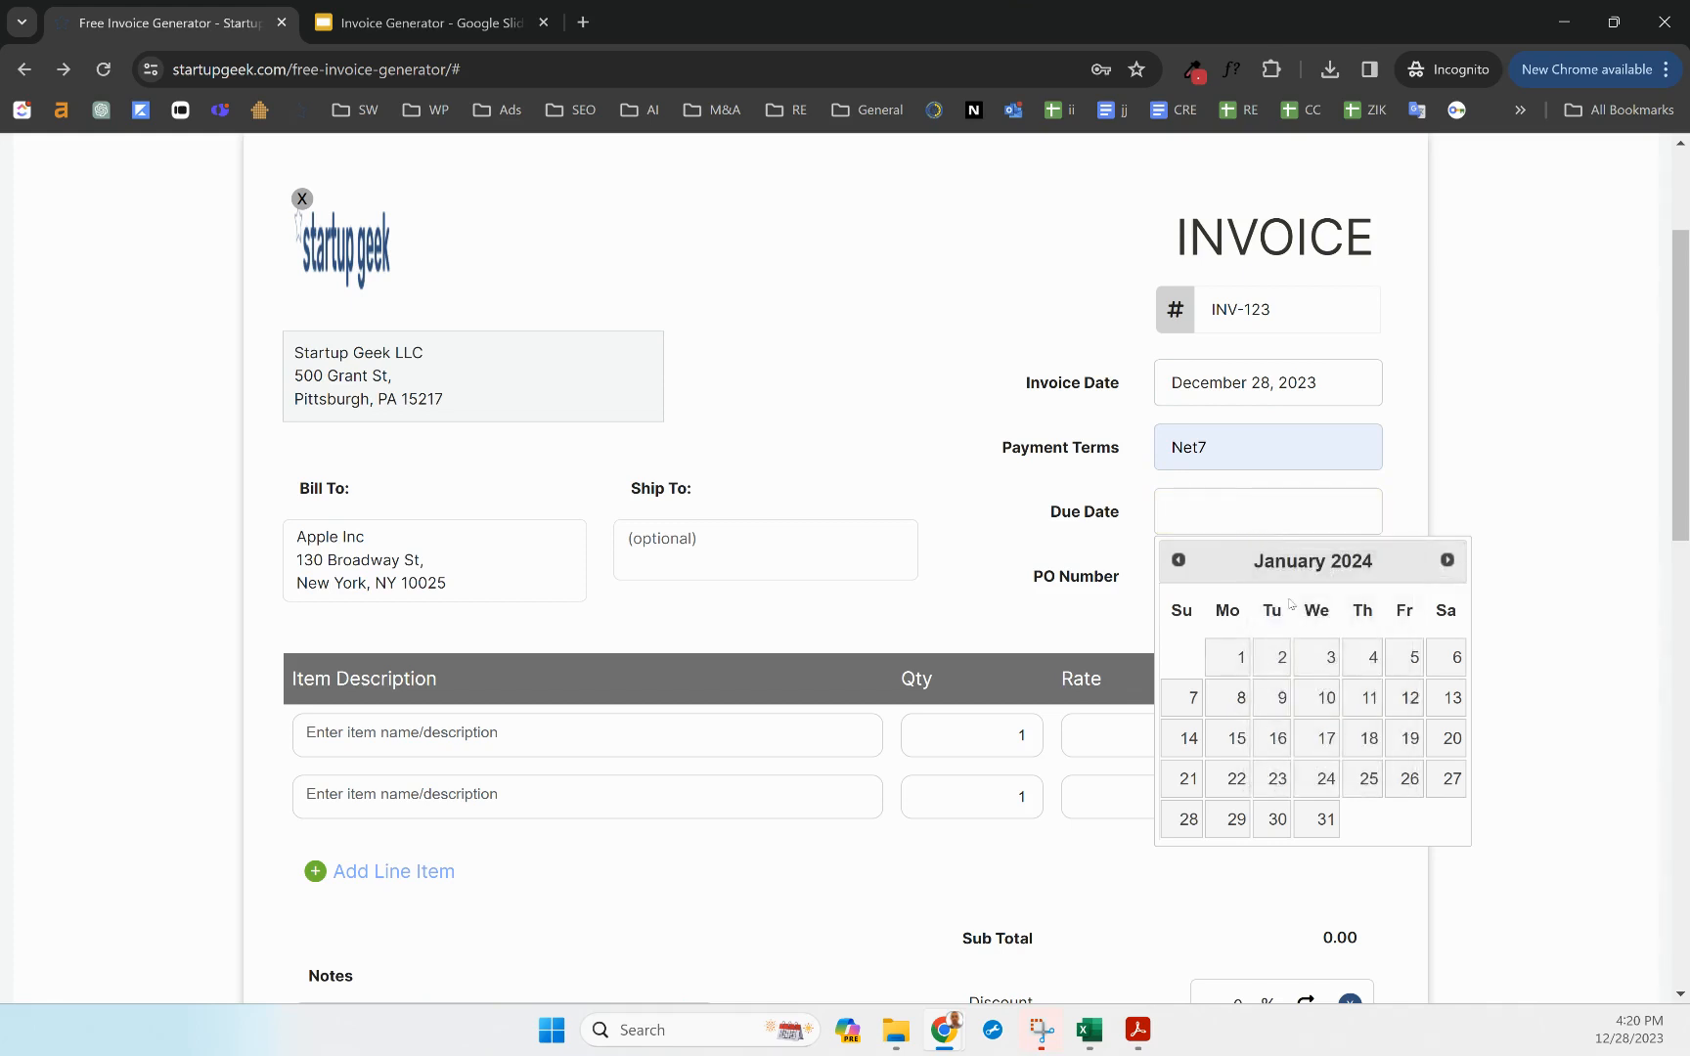
{"action": "left_click", "coordinate": [1372, 660]}
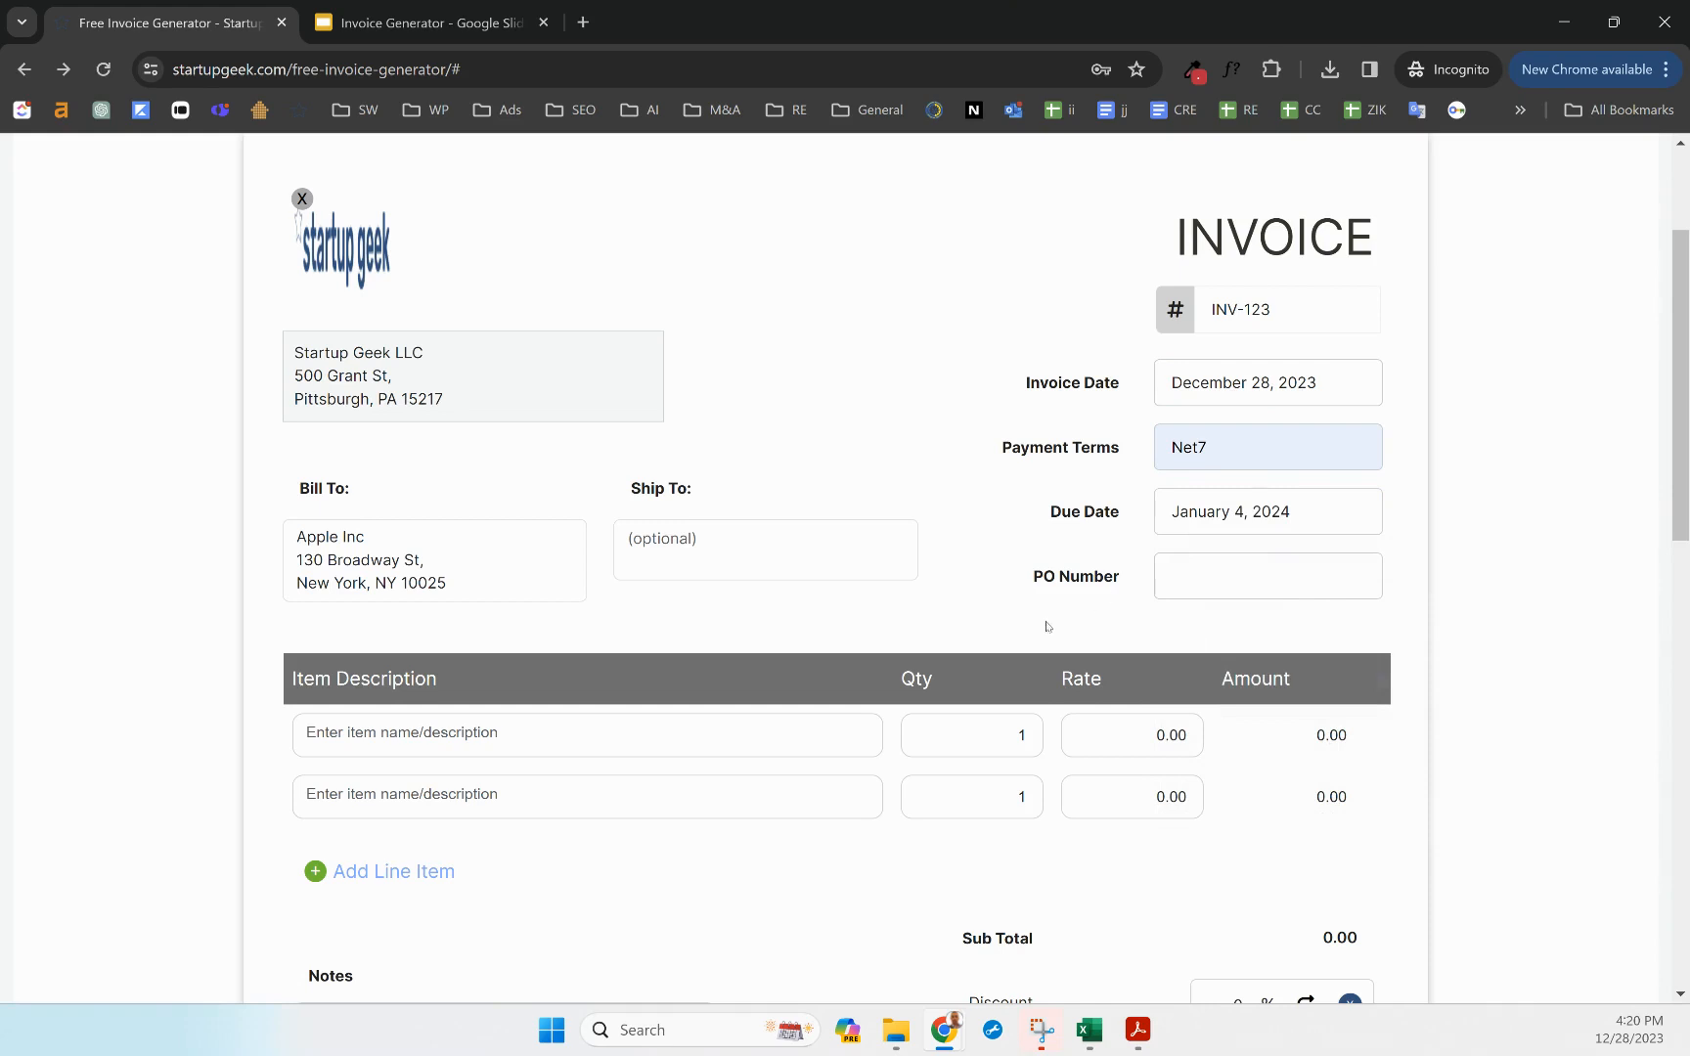
Enter 48897 as the PO number
{"action": "left_click", "coordinate": [1205, 578]}
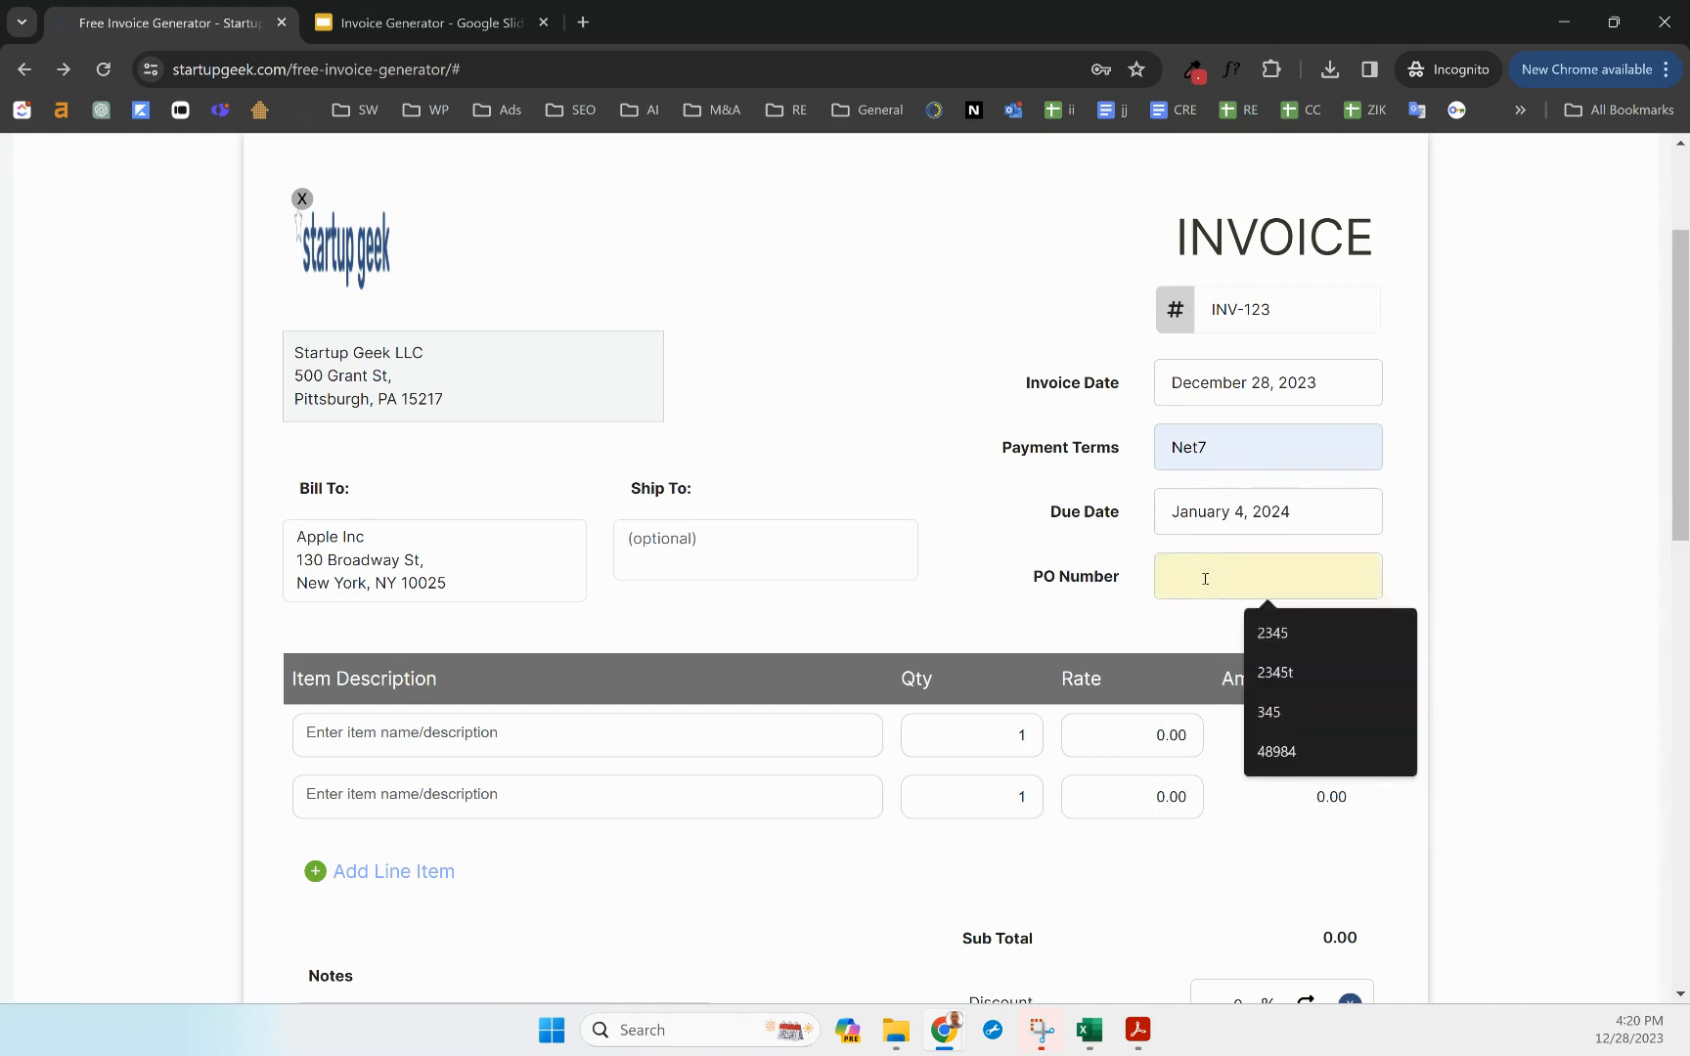
{"action": "left_click", "coordinate": [1087, 596]}
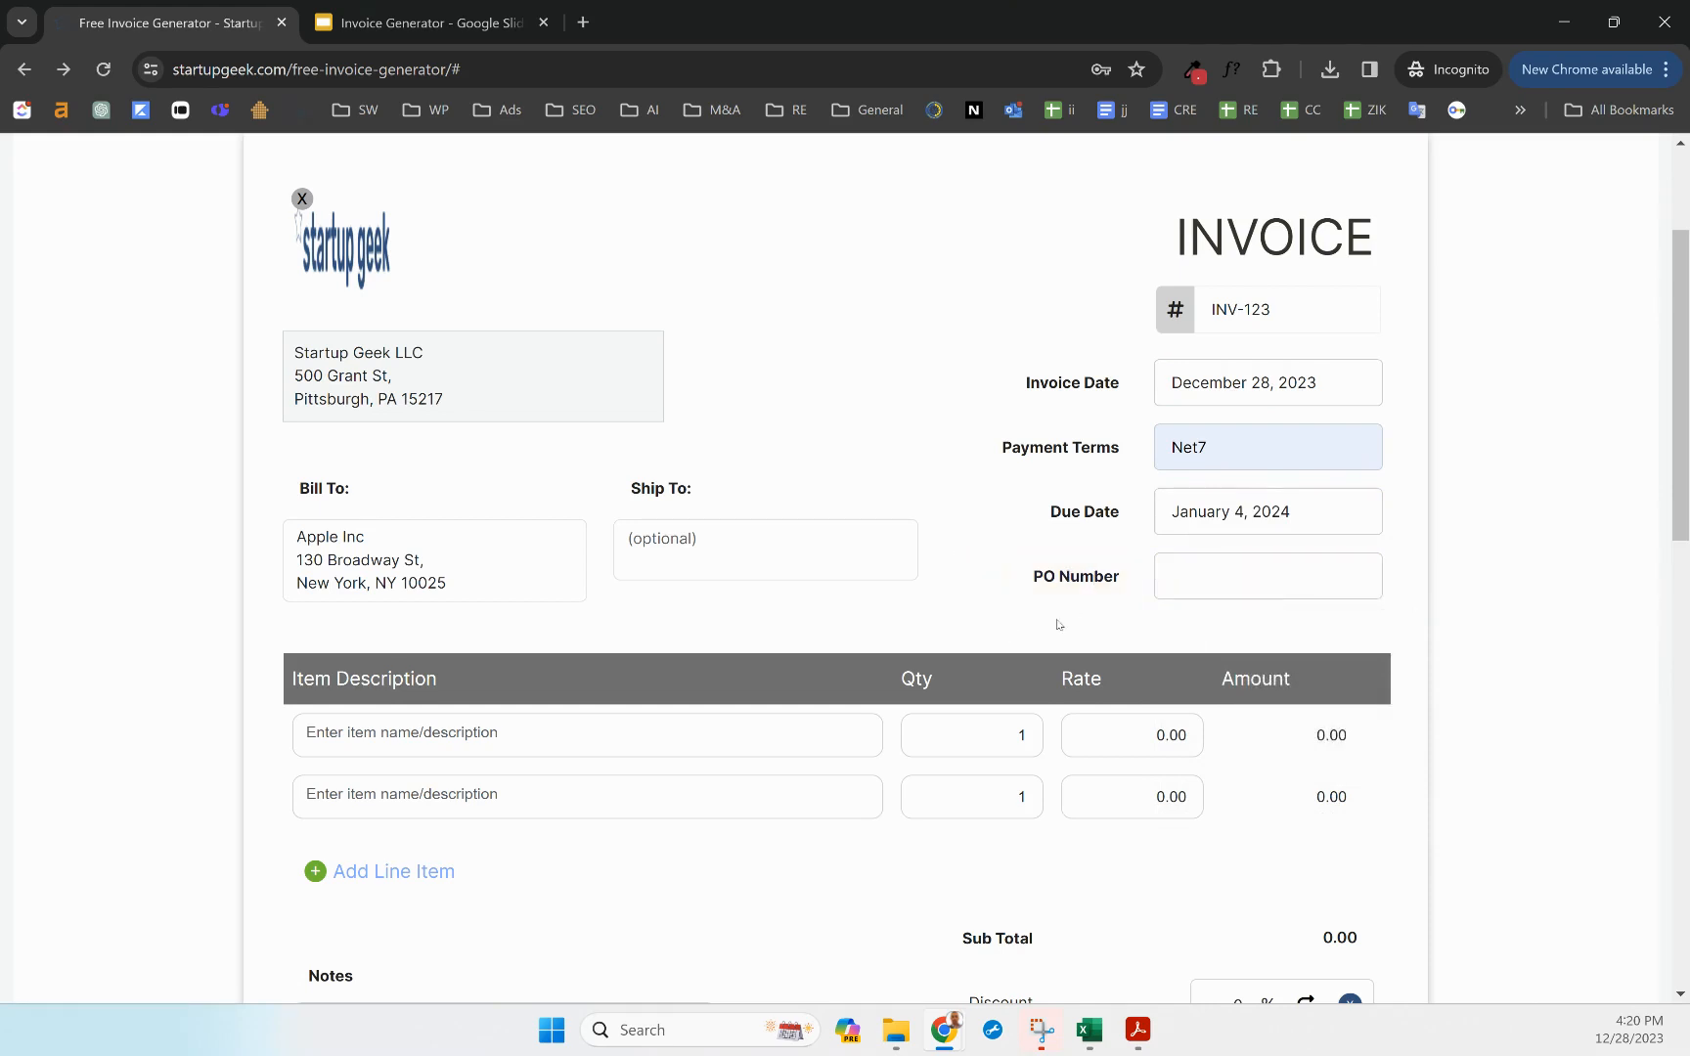
{"action": "left_click", "coordinate": [1214, 578]}
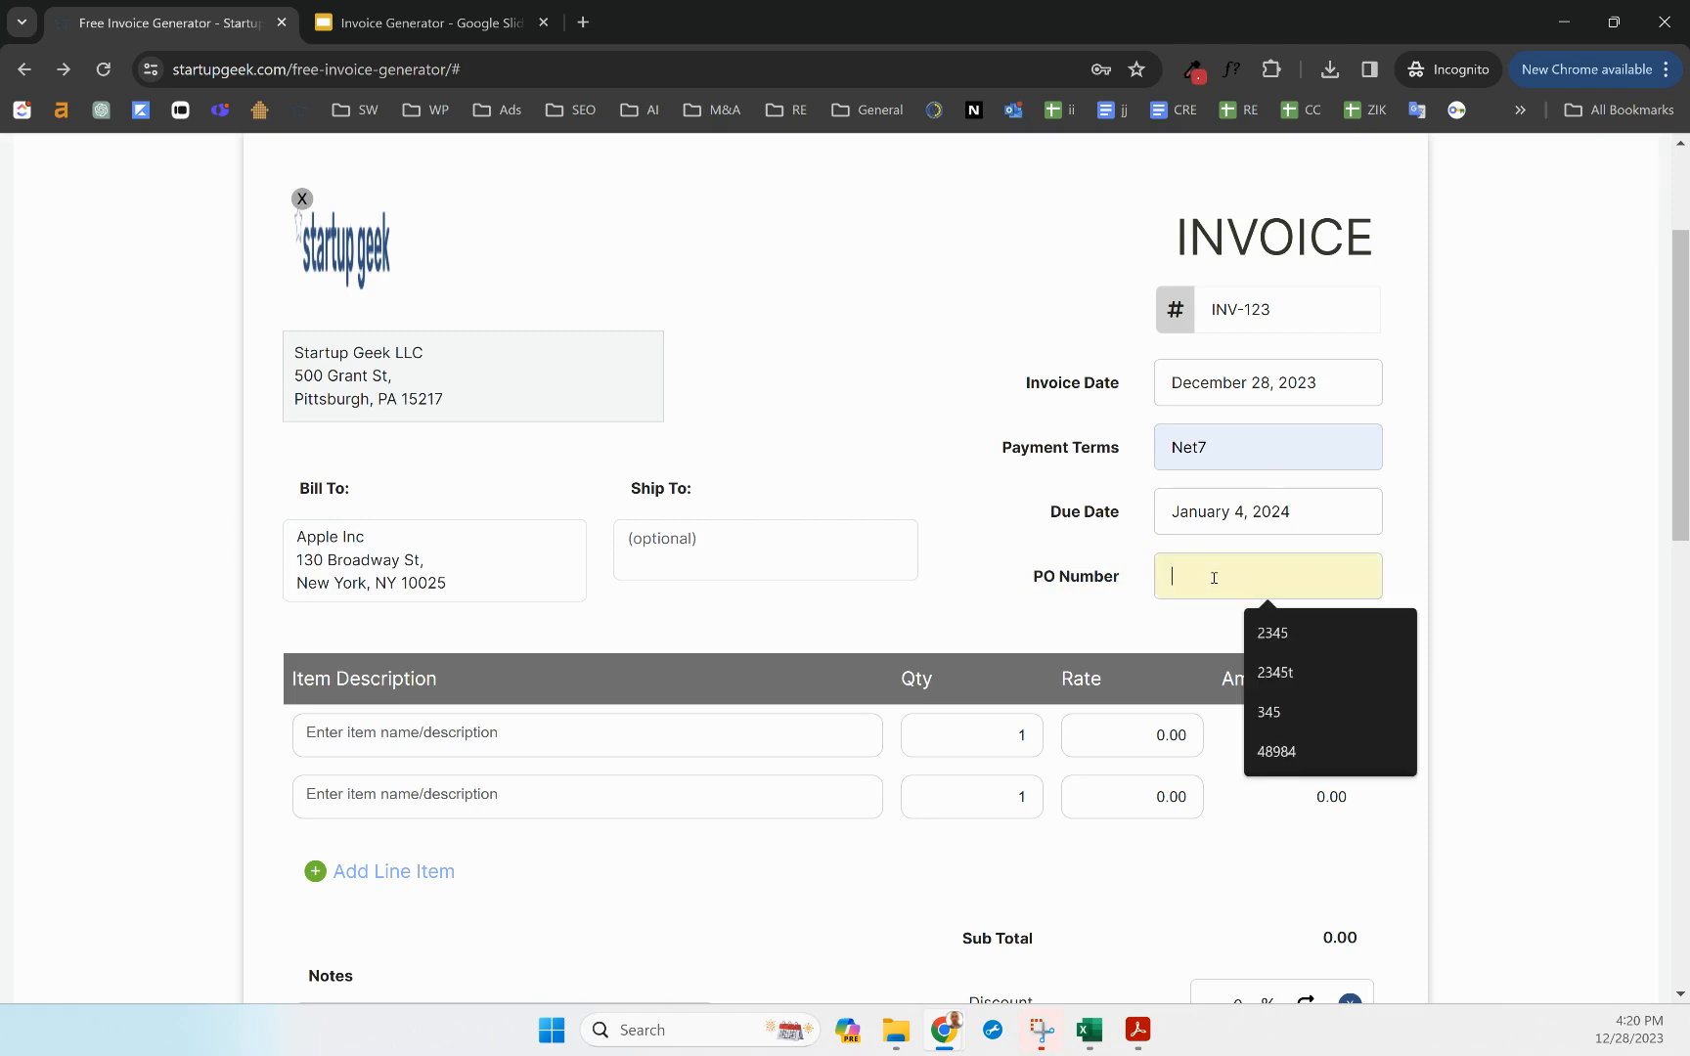
{"action": "type", "text": "48897"}
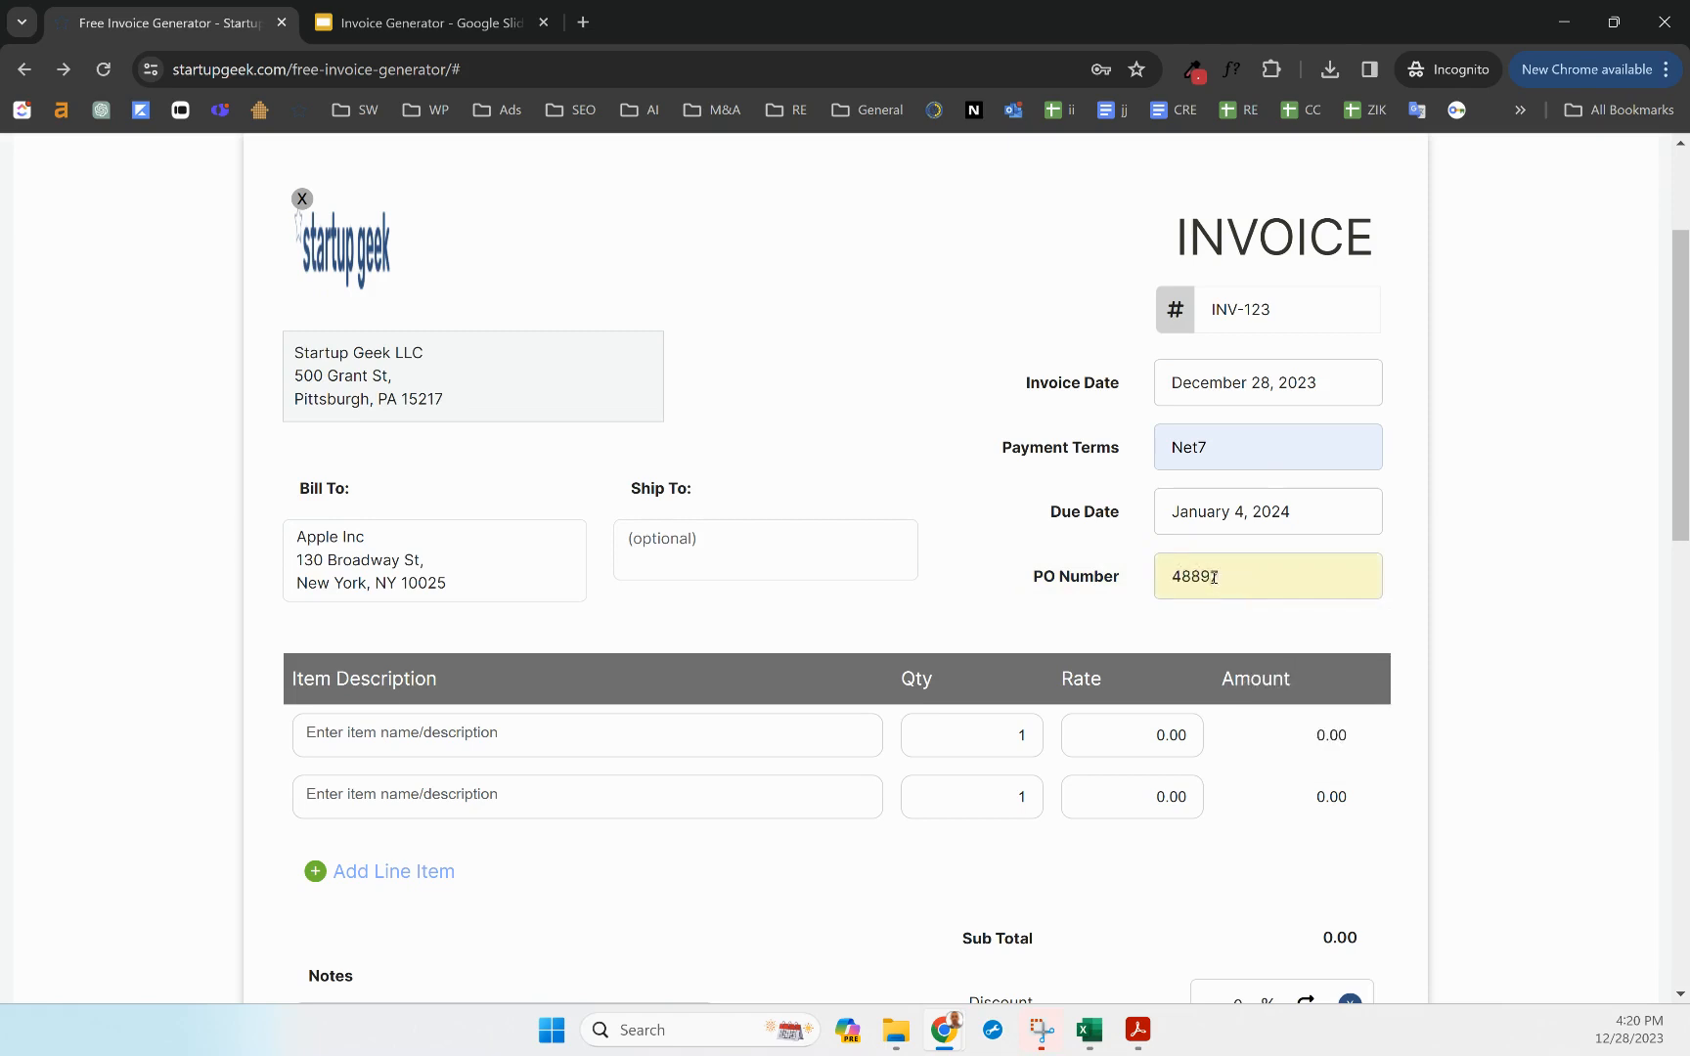
{"action": "left_click", "coordinate": [1099, 607]}
Describe the first line item as 'Marketing Services Dec 2023' with a $10,000 amount
{"action": "scroll", "coordinate": [1054, 609], "scroll_direction": "down", "scroll_amount": 1}
{"action": "left_click", "coordinate": [500, 636]}
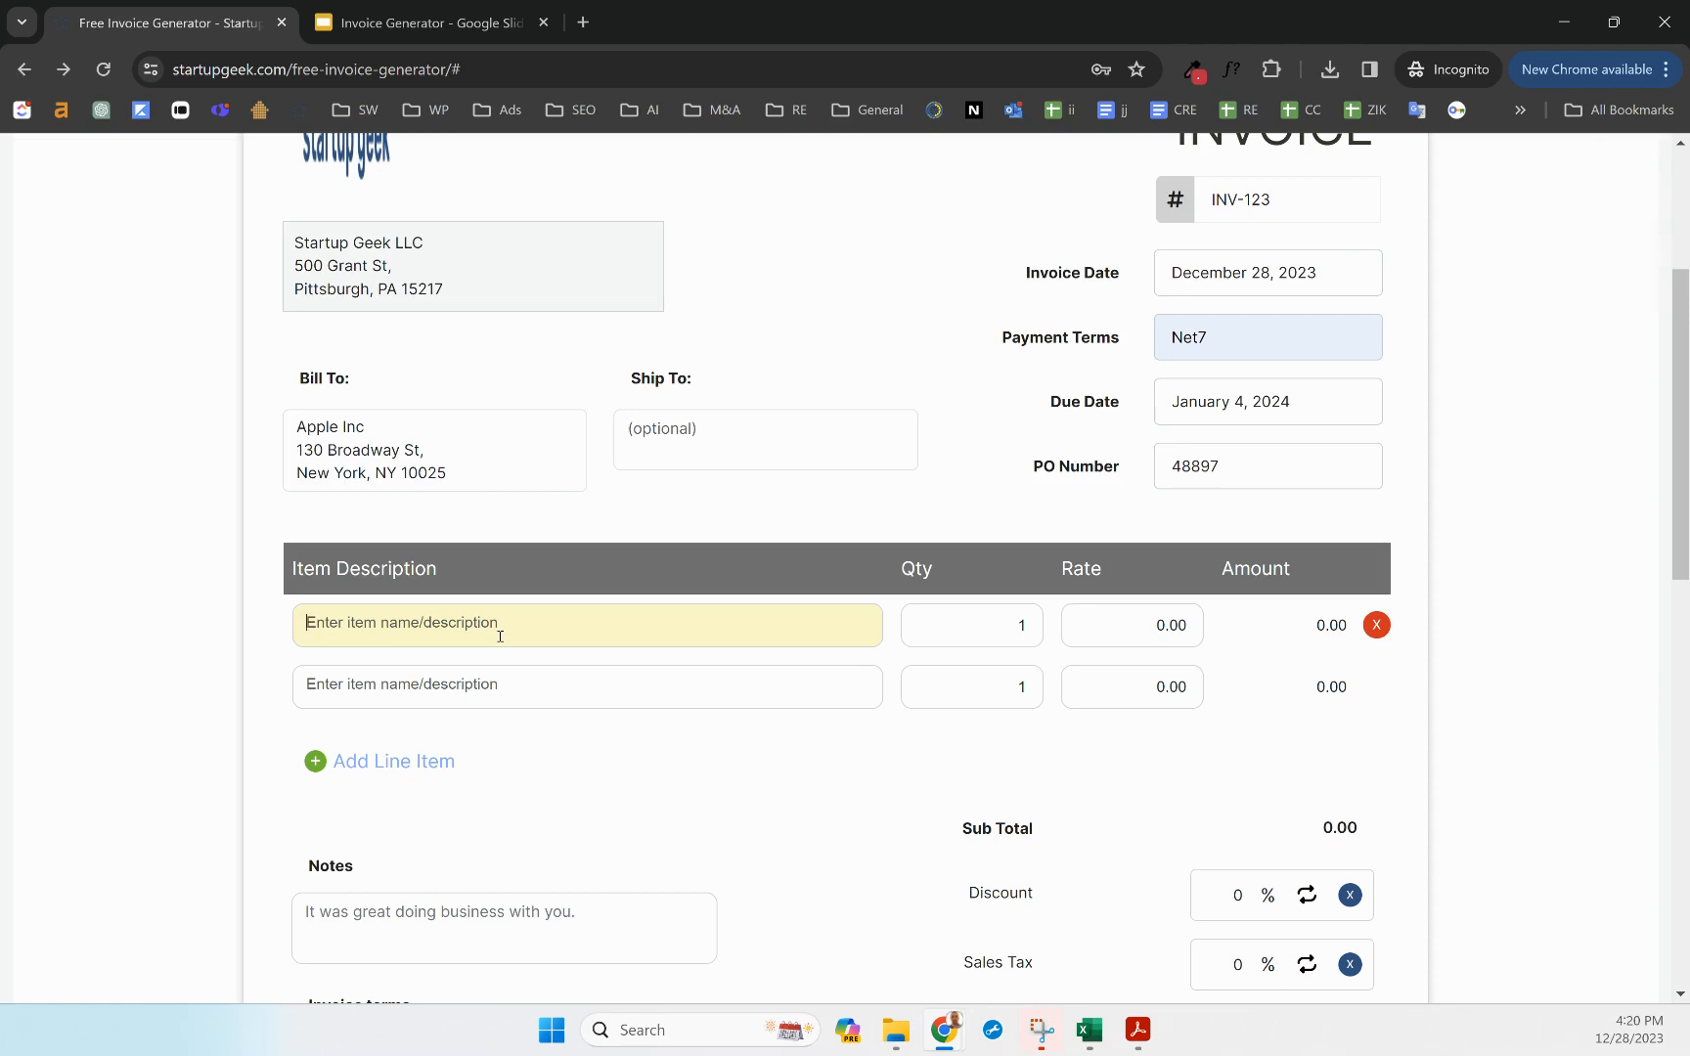
{"action": "type", "text": "Marketing Se"}
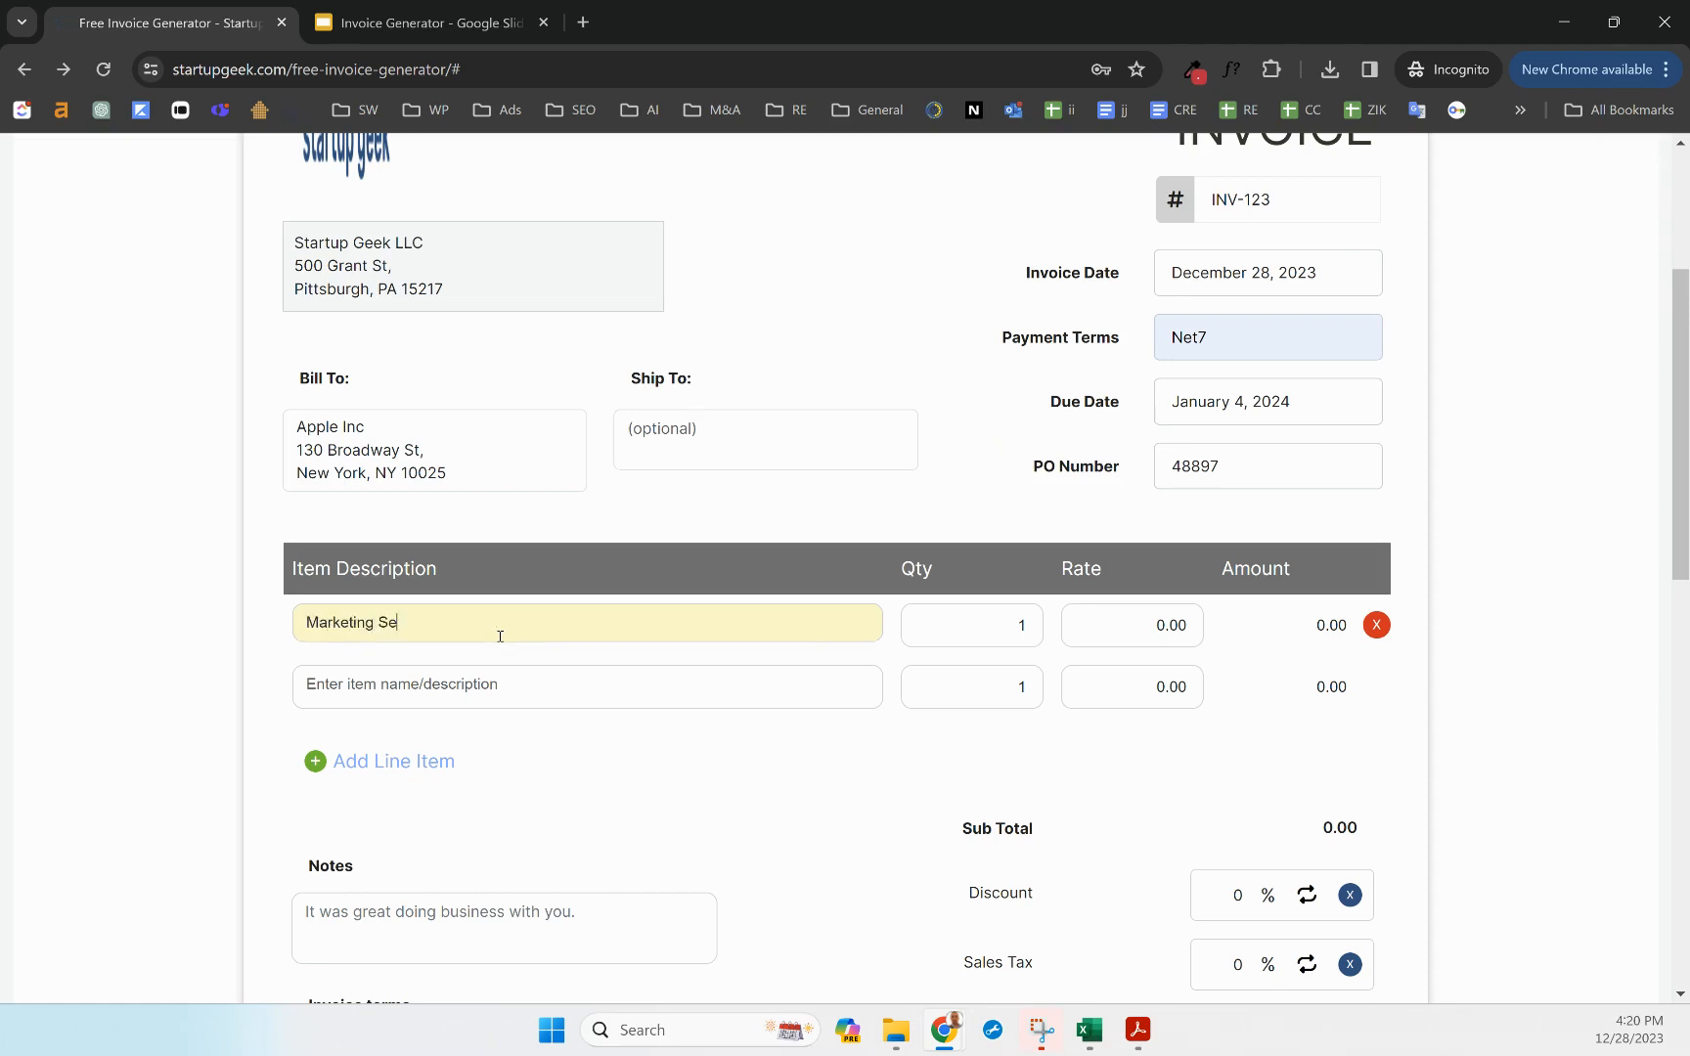
{"action": "type", "text": "rvices Dec 0"}
{"action": "key", "text": "BackSpace"}
{"action": "type", "text": "2023"}
{"action": "left_click", "coordinate": [988, 640]}
{"action": "left_click", "coordinate": [1123, 618]}
{"action": "type", "text": "1000"}
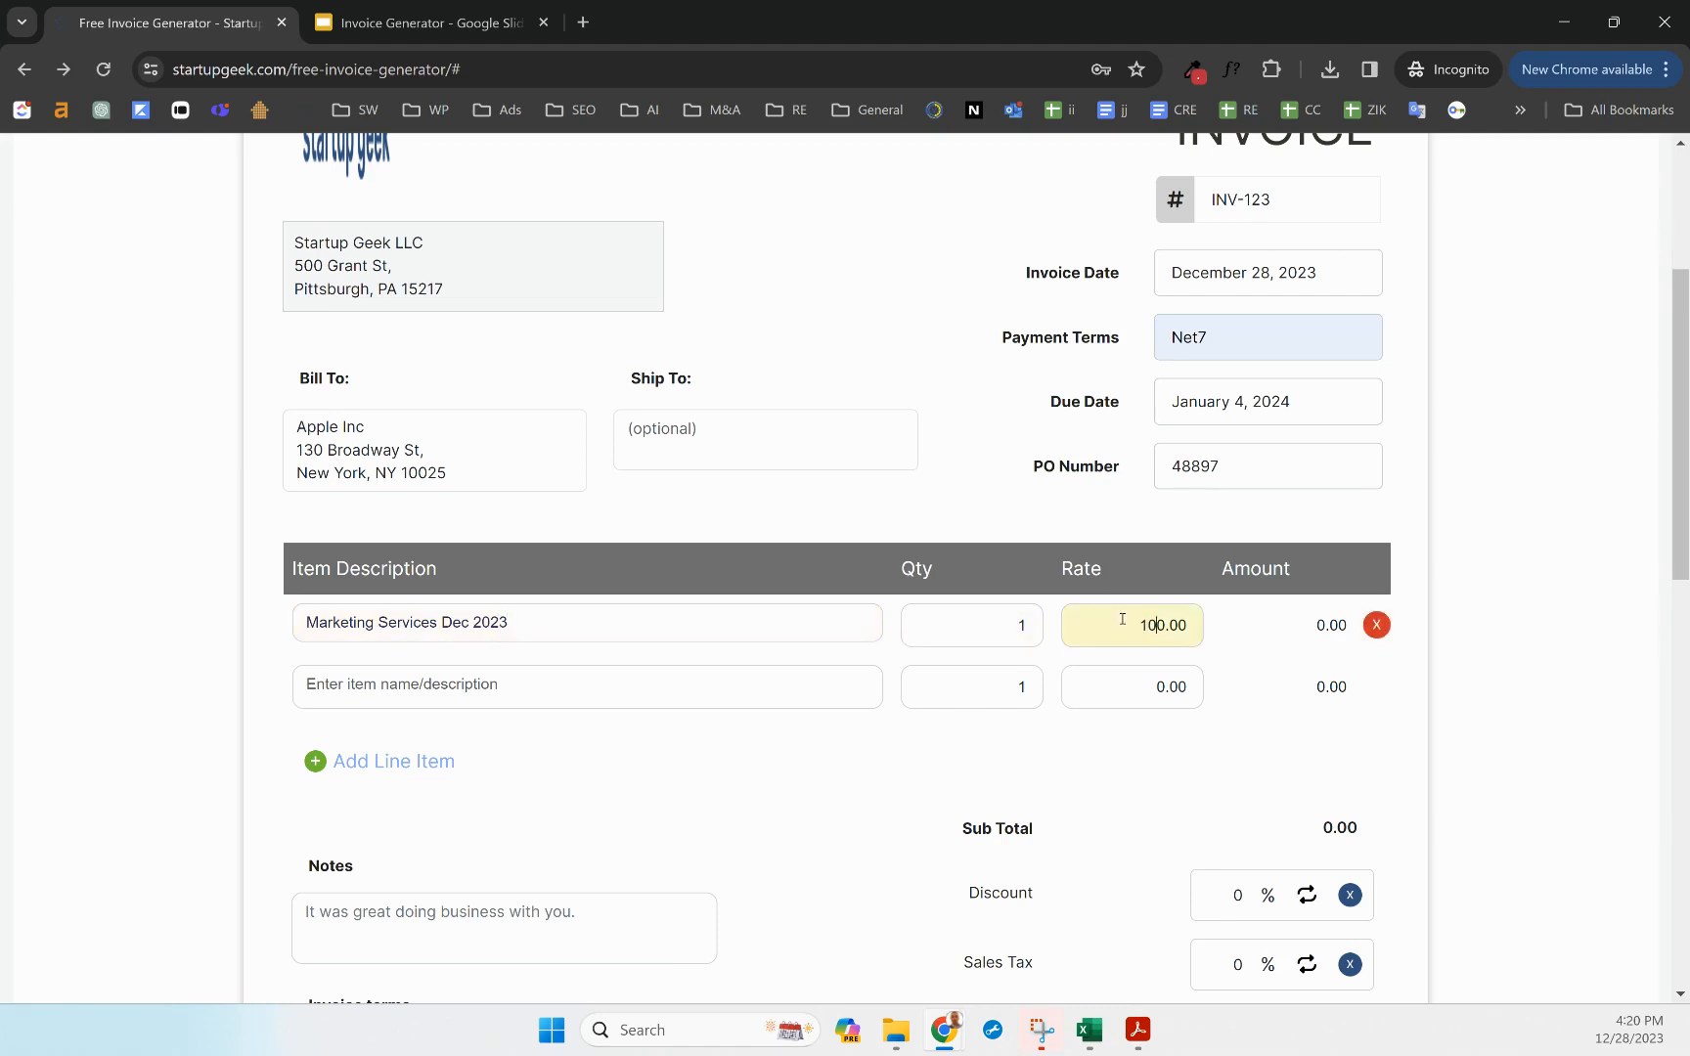
{"action": "left_click", "coordinate": [1234, 669]}
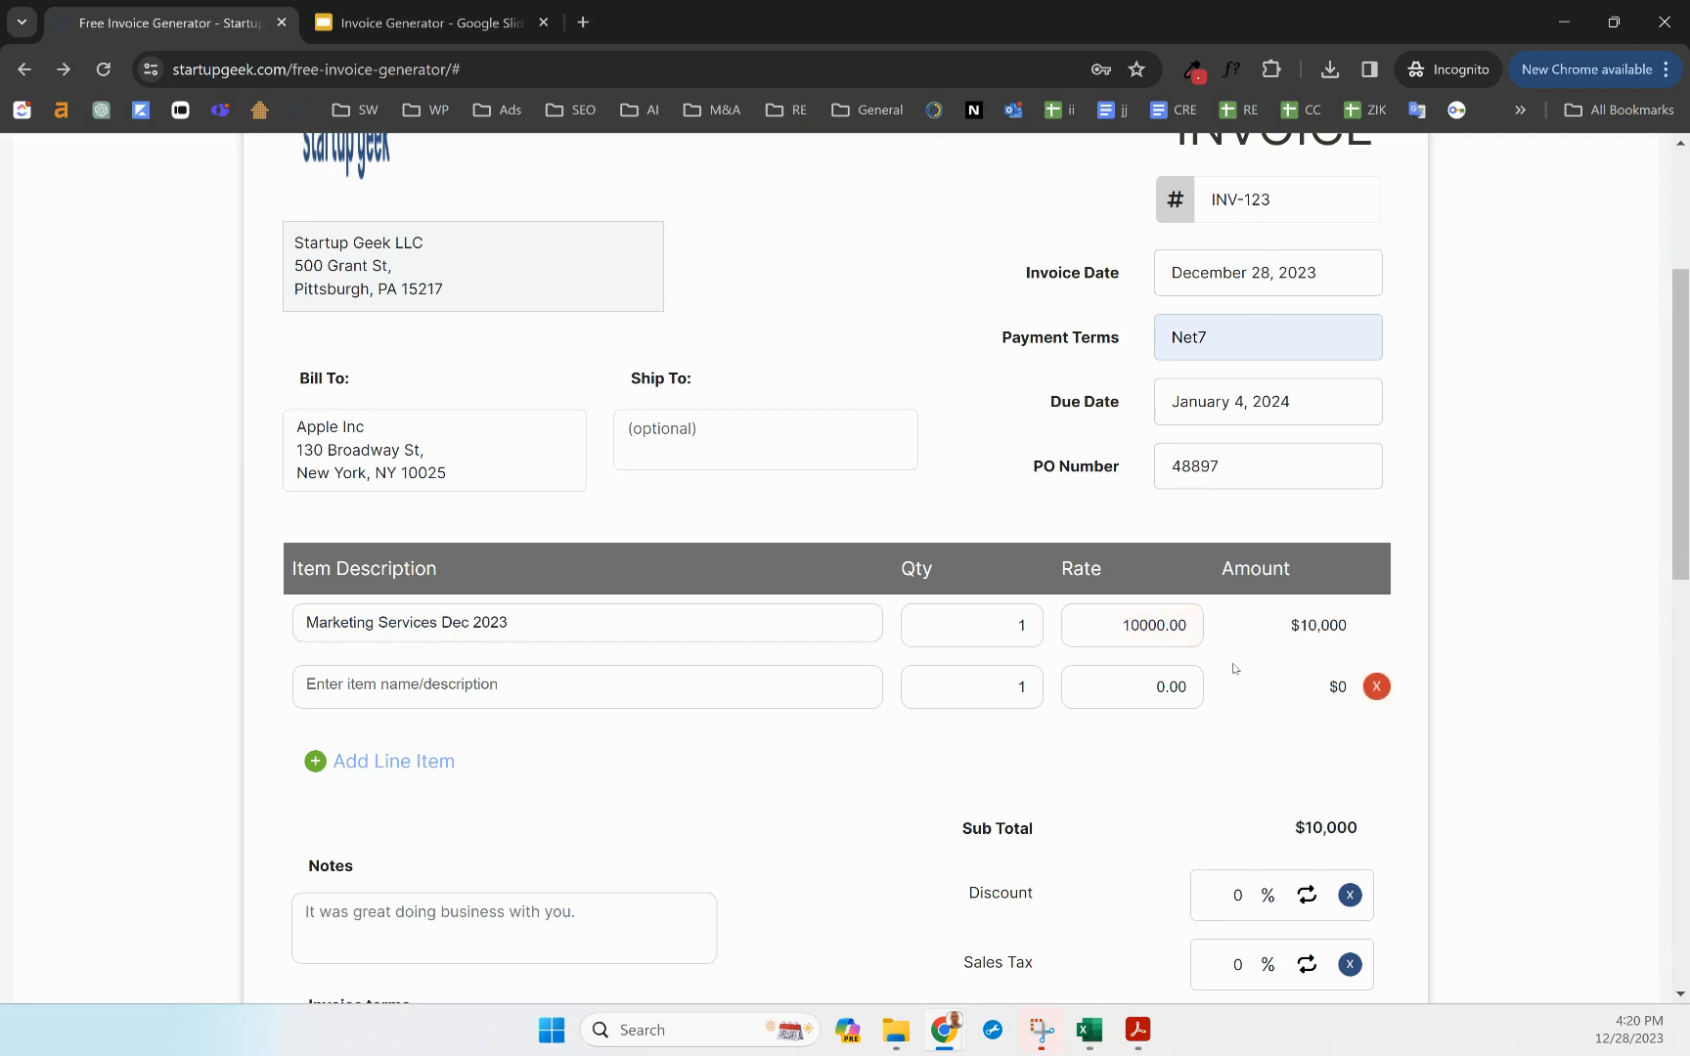
Replace the empty second row with a 'Printing materials' line item at rate 500
{"action": "left_click", "coordinate": [455, 693]}
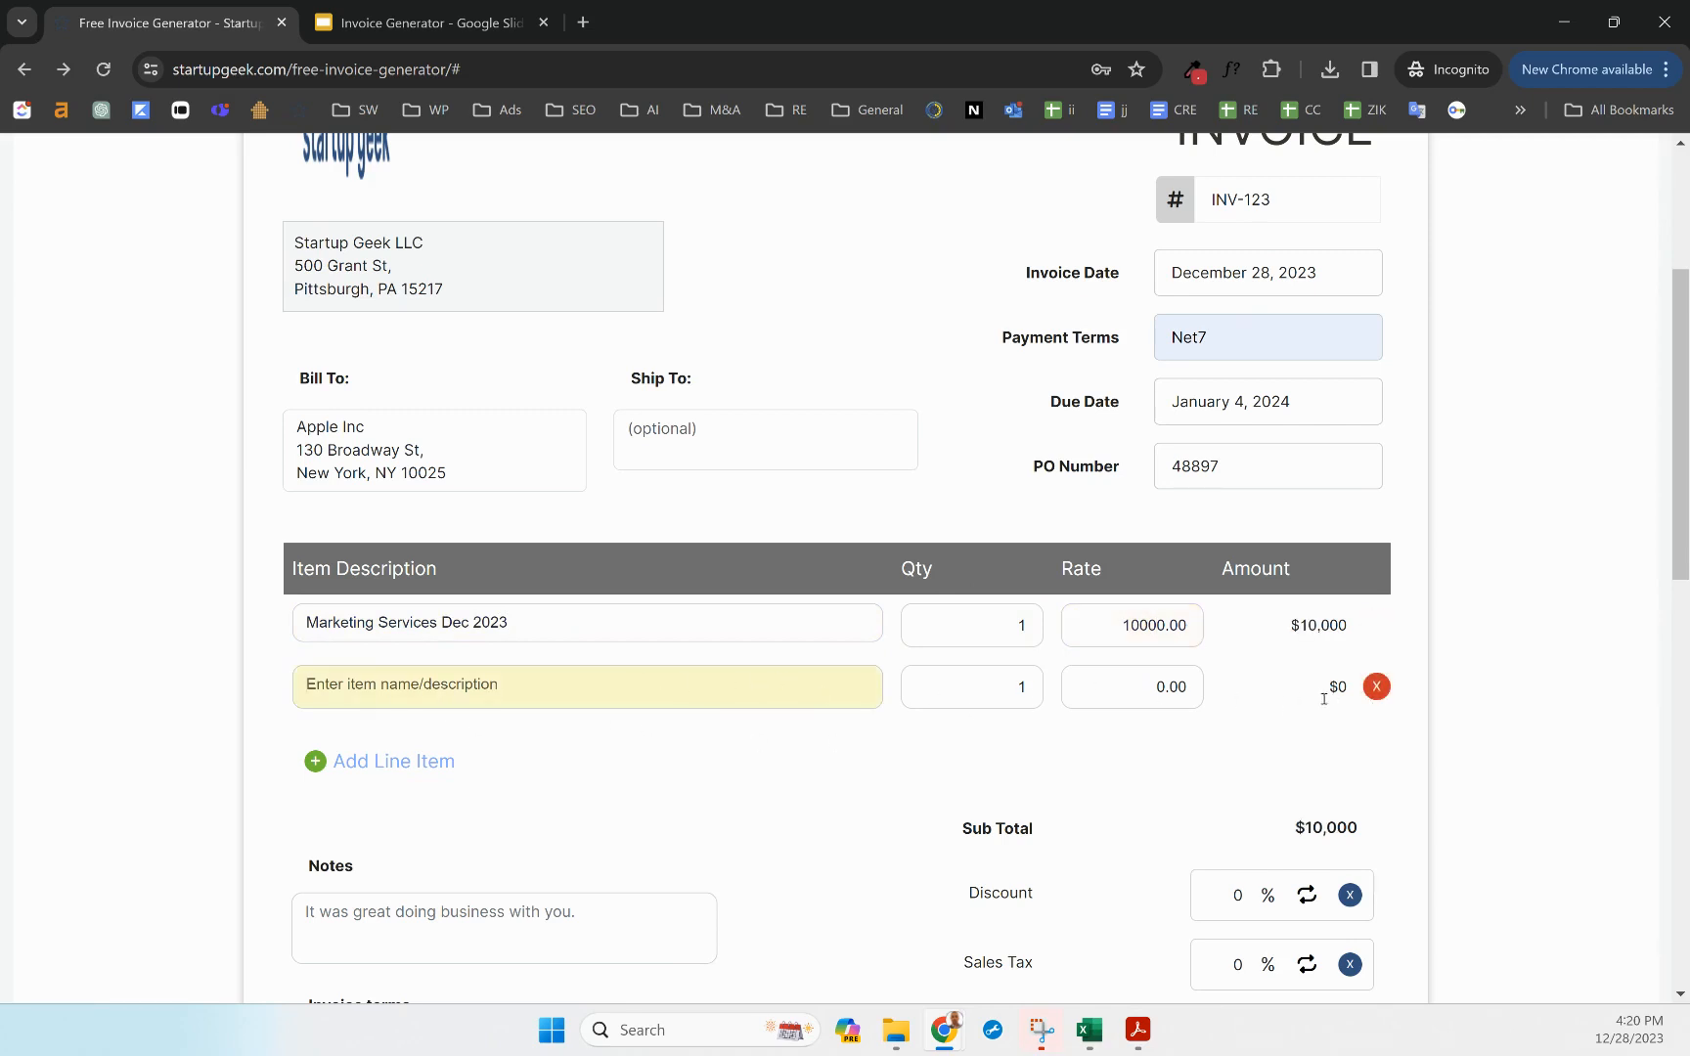
{"action": "left_click", "coordinate": [1376, 687]}
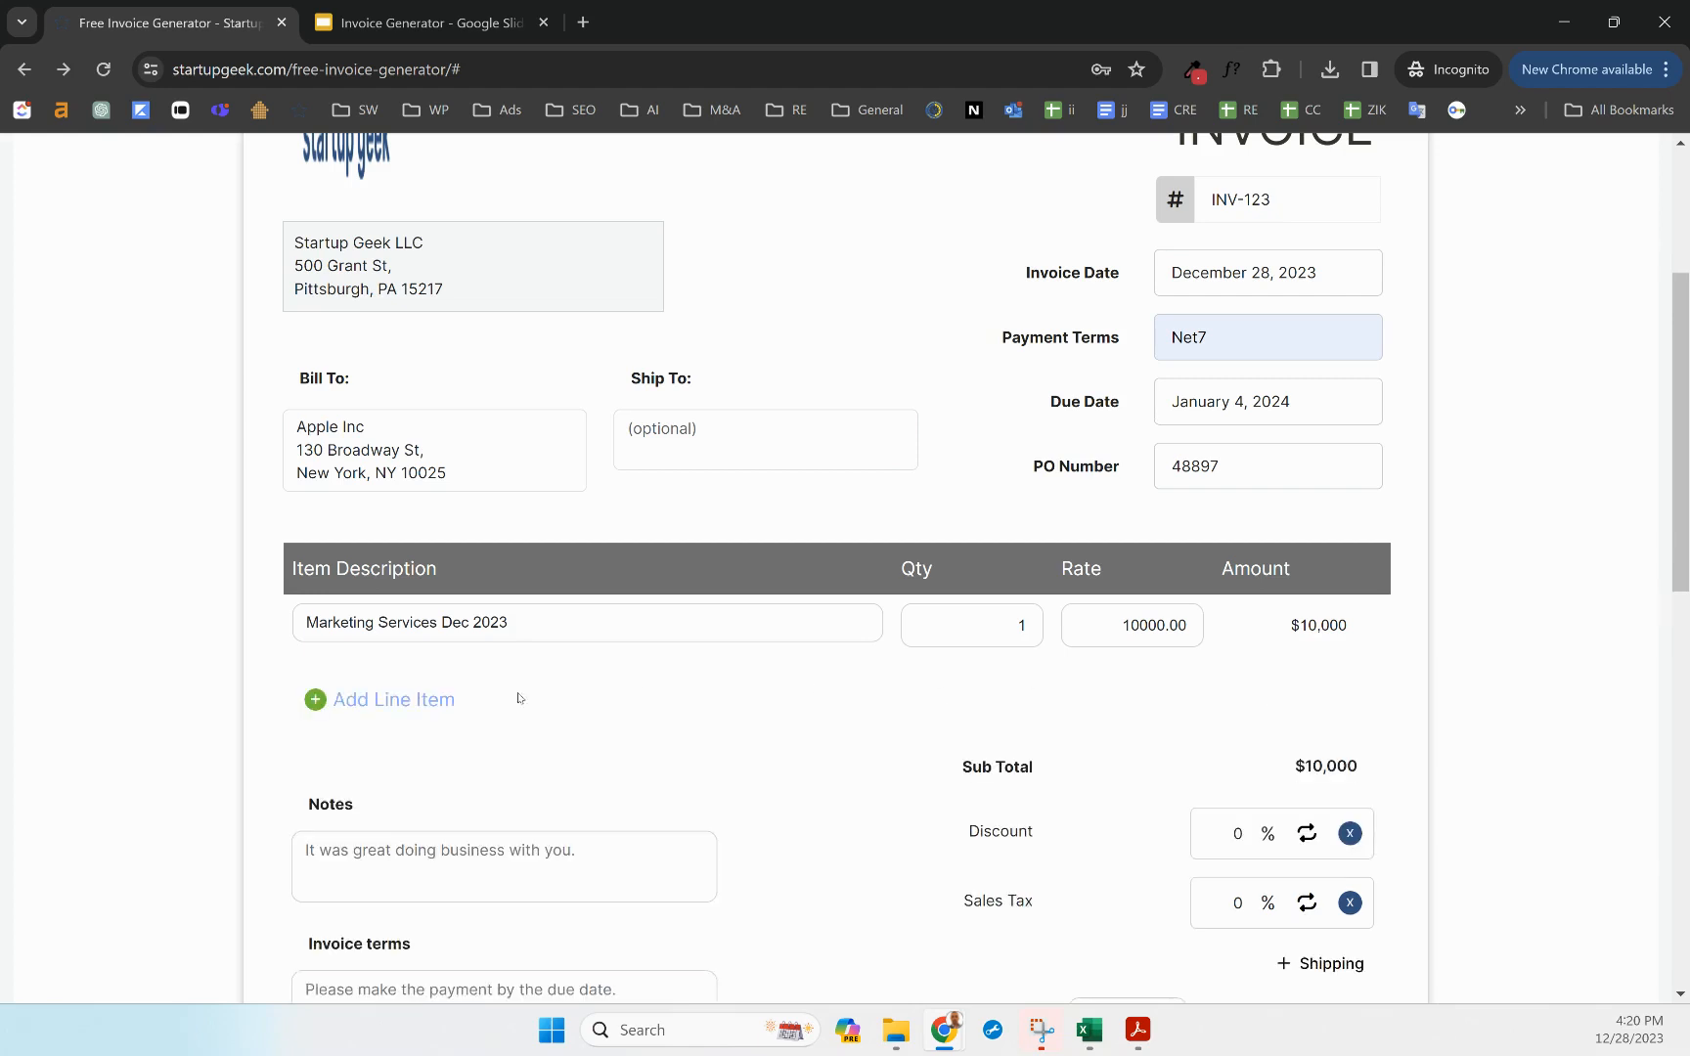
{"action": "left_click", "coordinate": [388, 694]}
{"action": "left_click", "coordinate": [378, 667]}
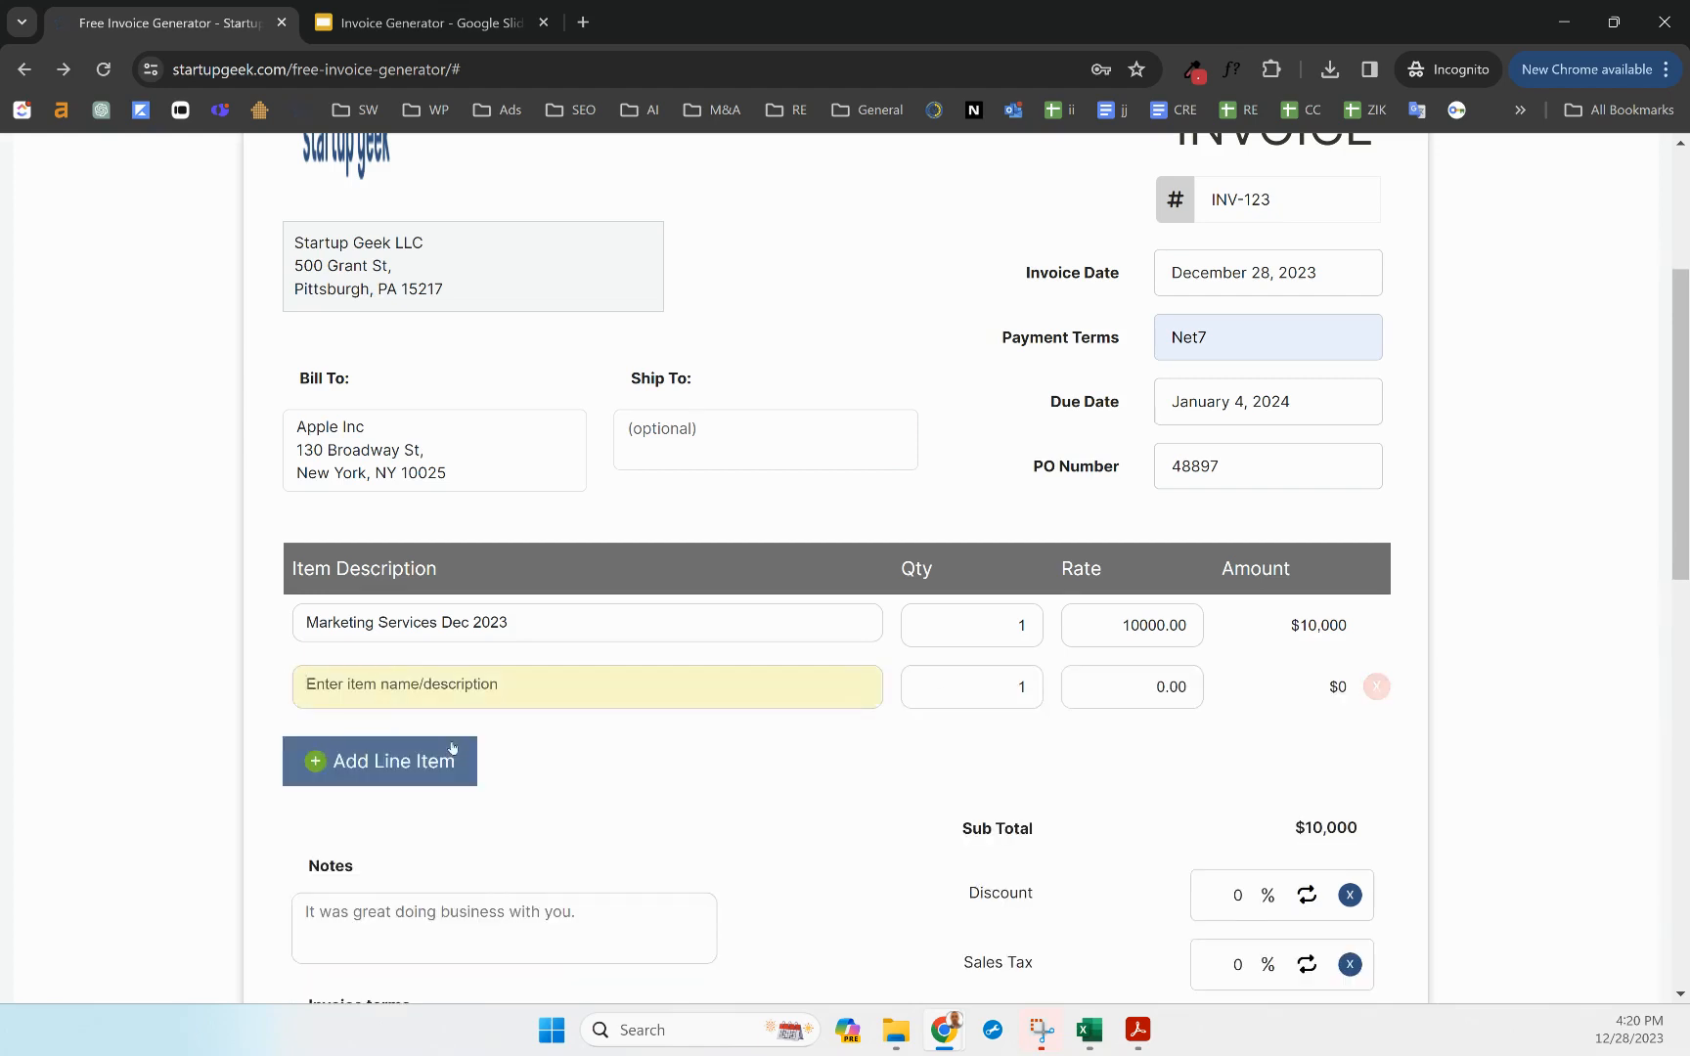
{"action": "type", "text": "Priniting"}
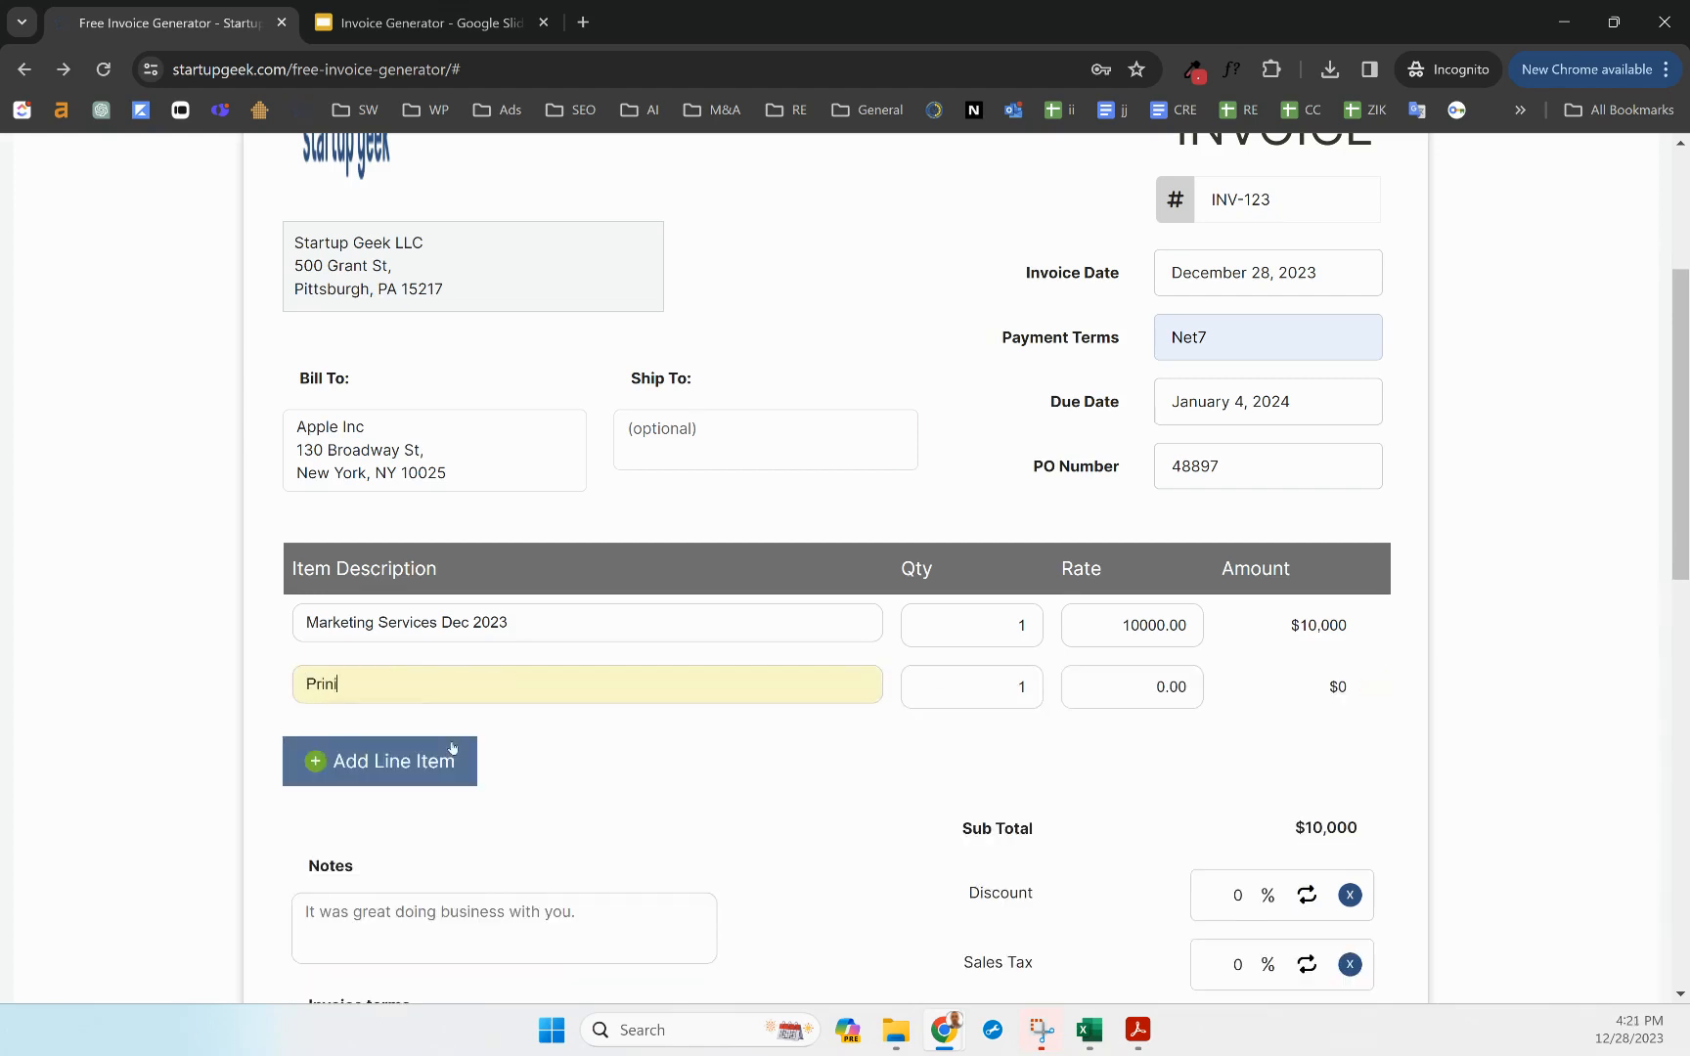
{"action": "key", "text": "BackSpace"}
{"action": "key", "text": "BackSpace"}
{"action": "key", "text": "BackSpace"}
{"action": "key", "text": "BackSpace"}
{"action": "key", "text": "BackSpace"}
{"action": "type", "text": "ting"}
{"action": "type", "text": " material"}
{"action": "type", "text": "ls"}
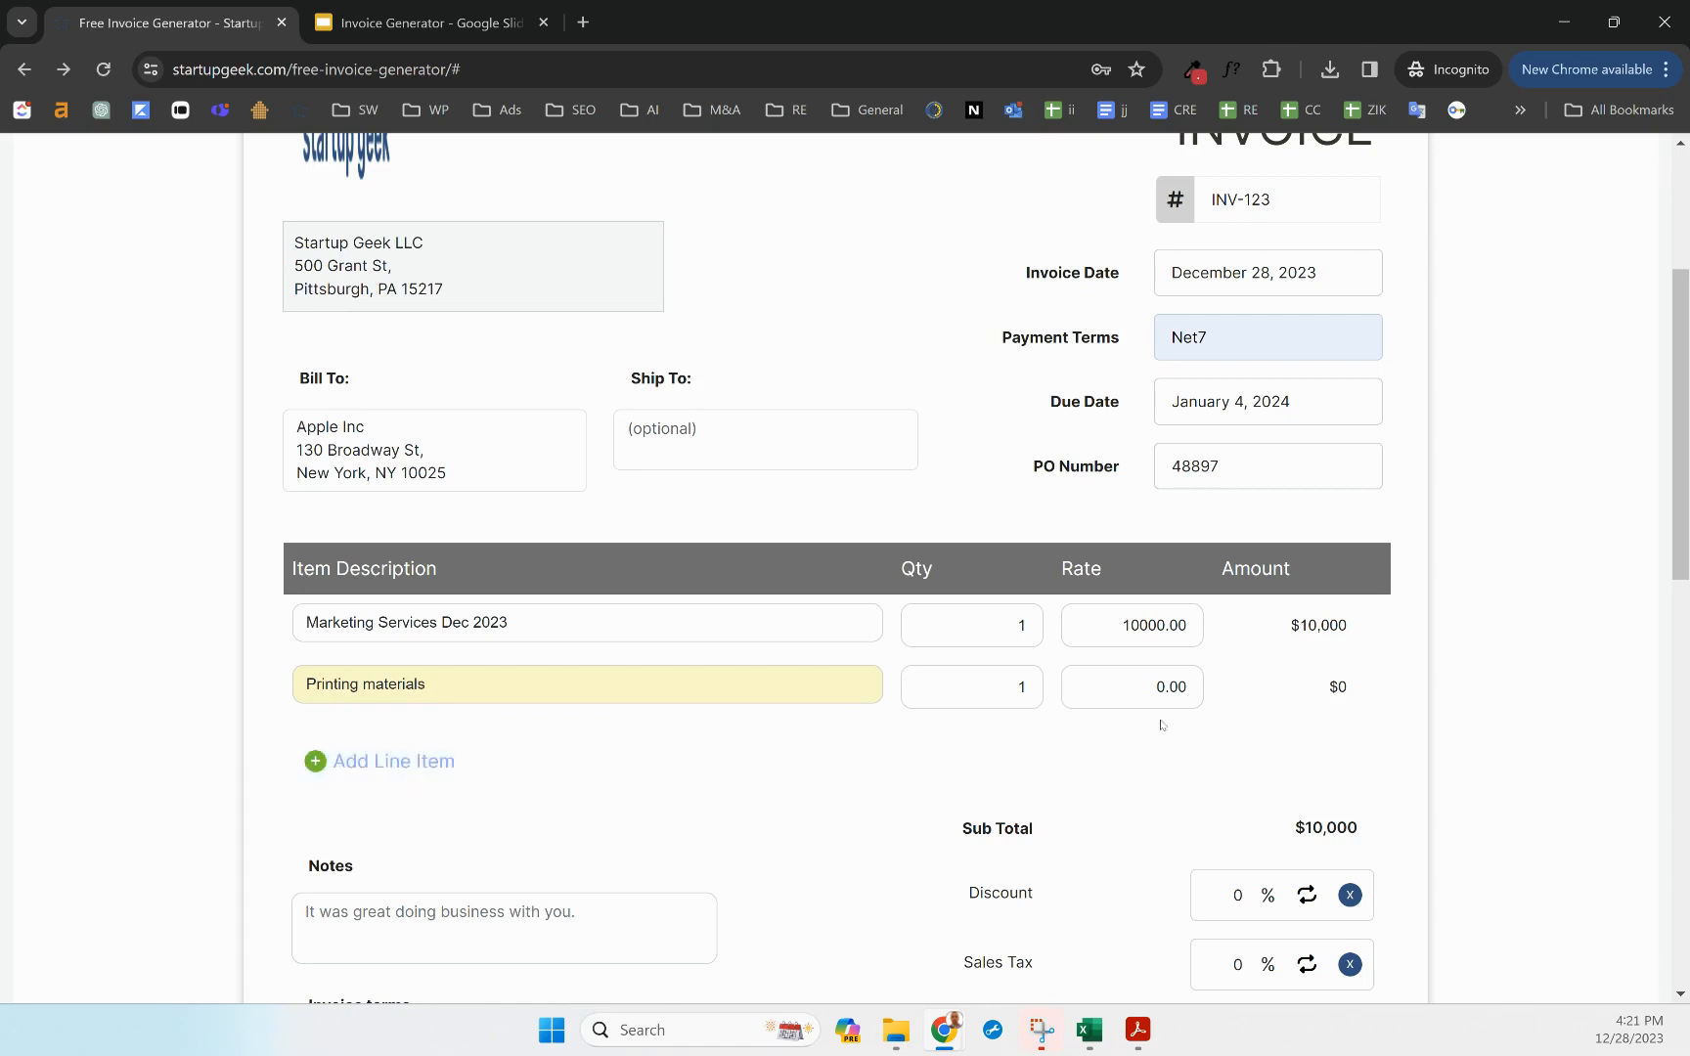
{"action": "left_click", "coordinate": [1139, 700]}
{"action": "left_click", "coordinate": [1138, 700]}
{"action": "type", "text": "50"}
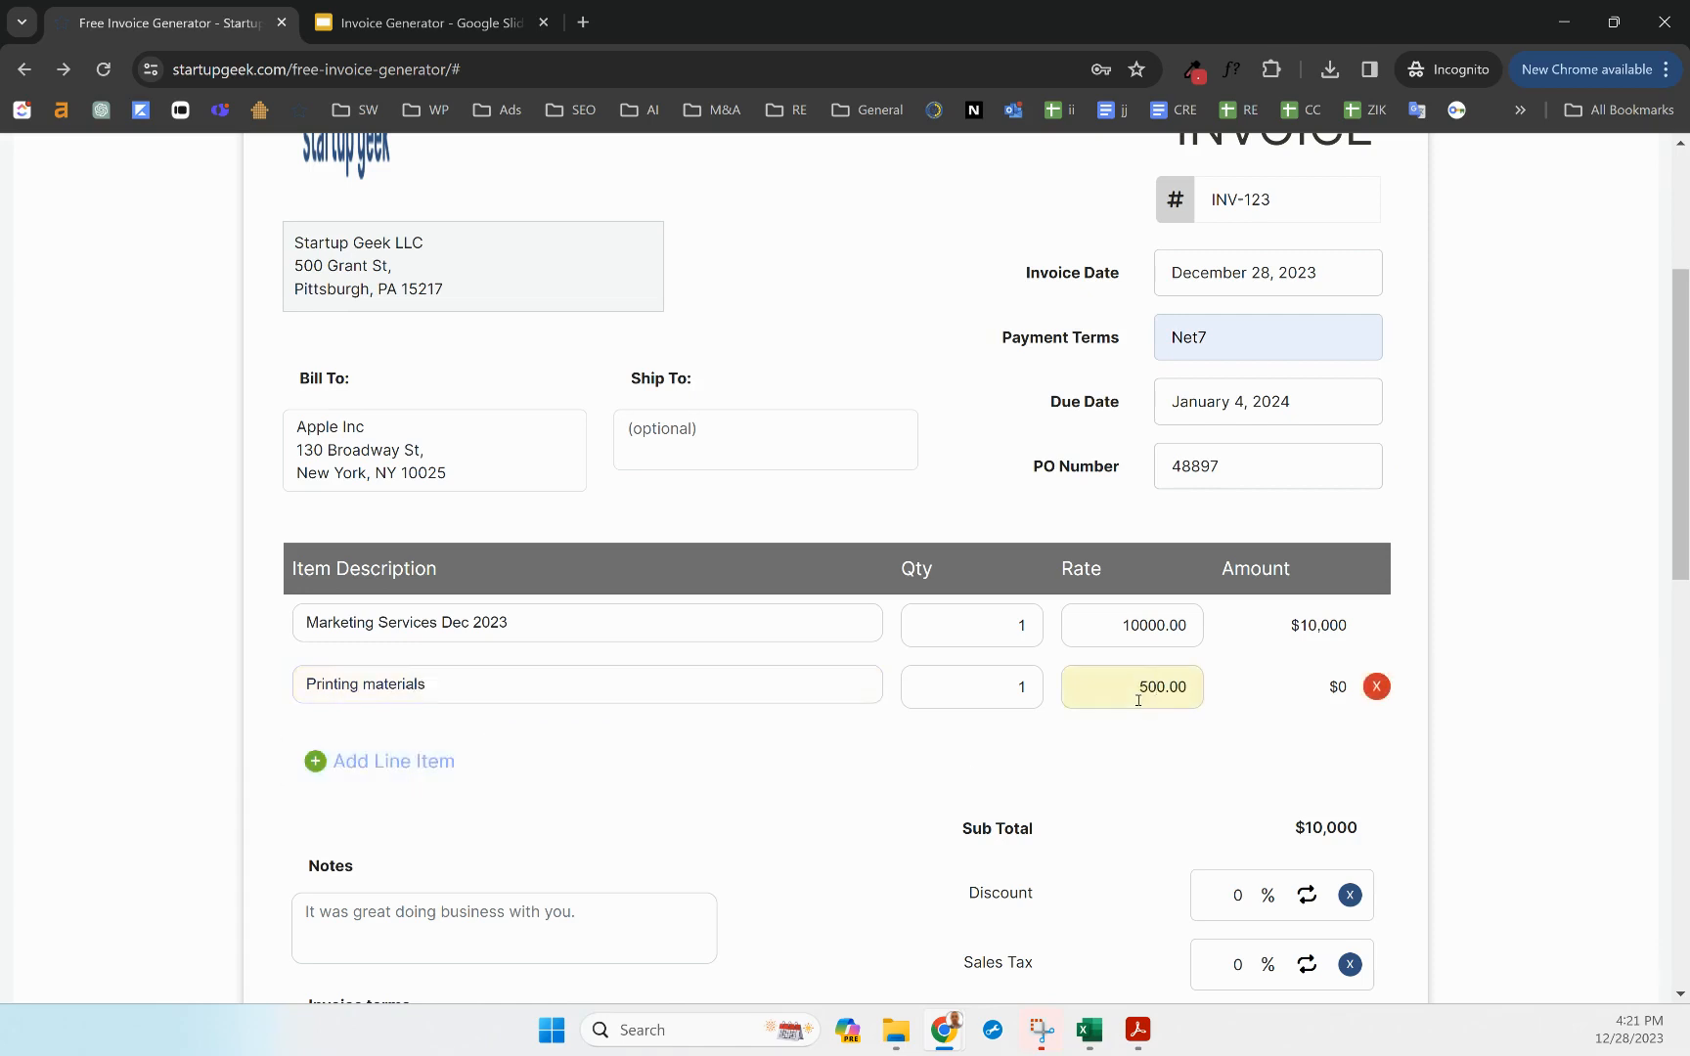
{"action": "left_click", "coordinate": [1137, 748]}
{"action": "scroll", "coordinate": [1137, 749], "scroll_direction": "down", "scroll_amount": 1}
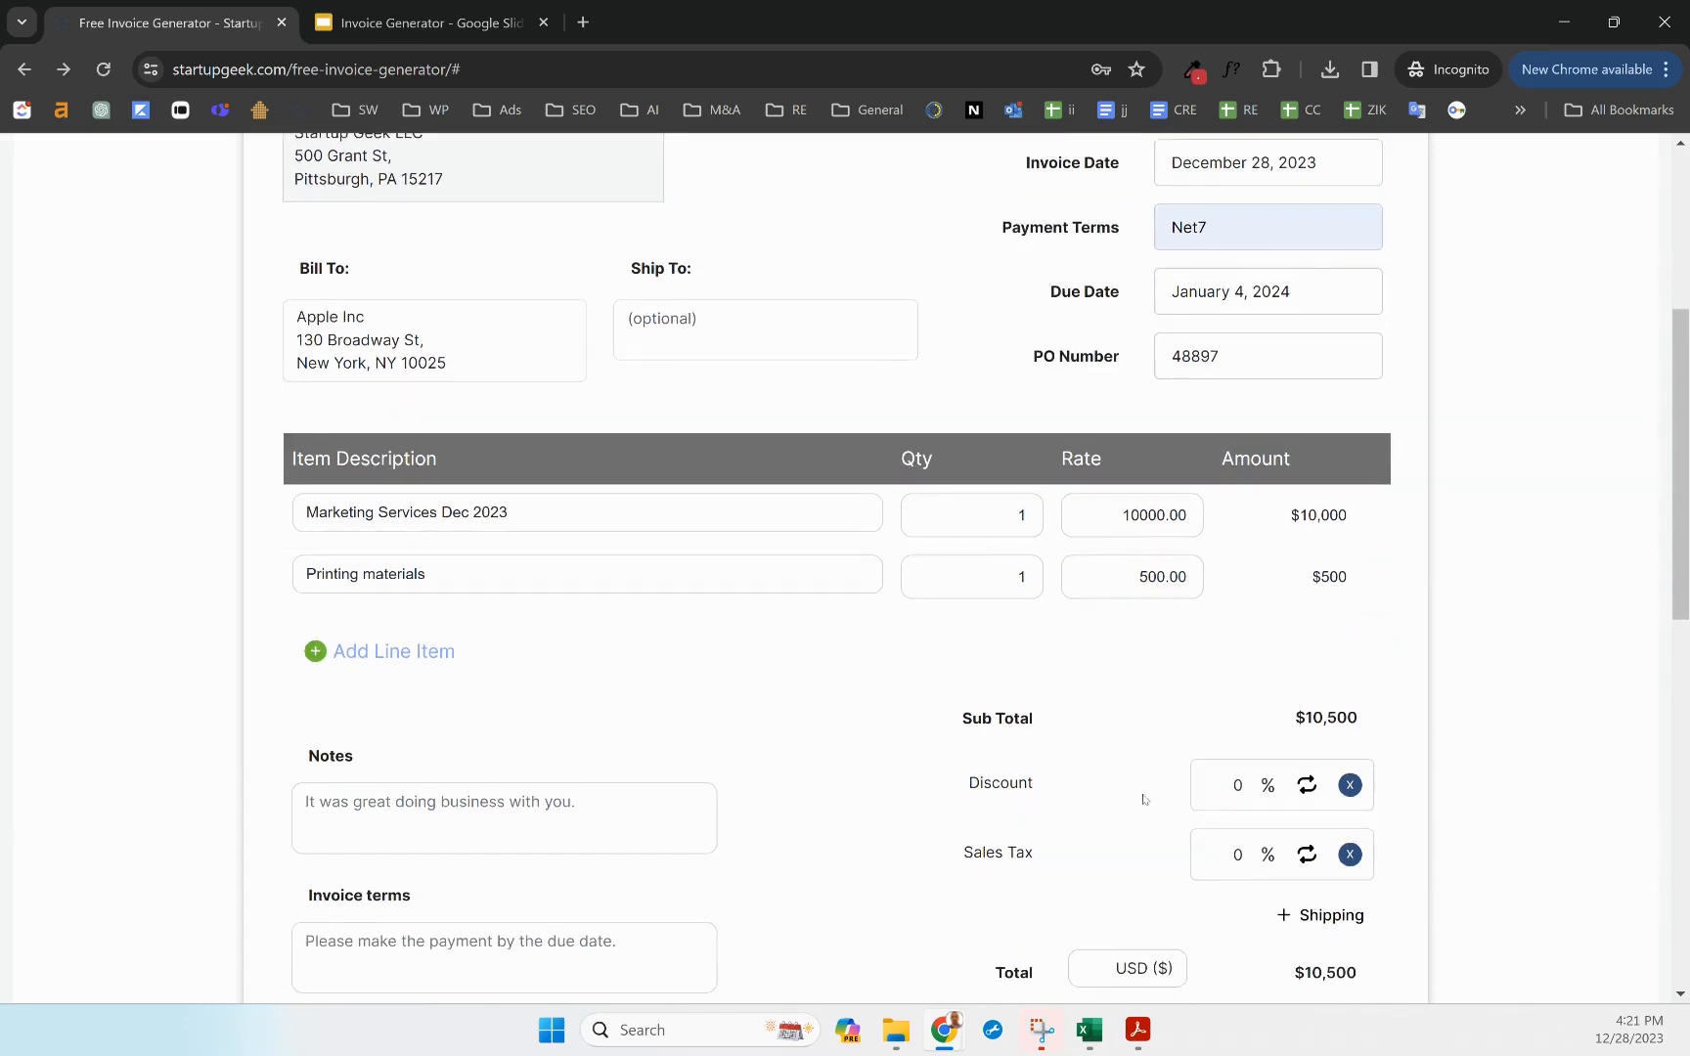
Set the sales tax to 7% and the discount to 10%
{"action": "left_click", "coordinate": [1231, 856]}
{"action": "type", "text": "7"}
{"action": "left_click", "coordinate": [1231, 787]}
{"action": "type", "text": "1"}
{"action": "left_click", "coordinate": [1408, 773]}
Add a $0 shipping row labelled 'Shipping'
{"action": "scroll", "coordinate": [1331, 893], "scroll_direction": "down", "scroll_amount": 1}
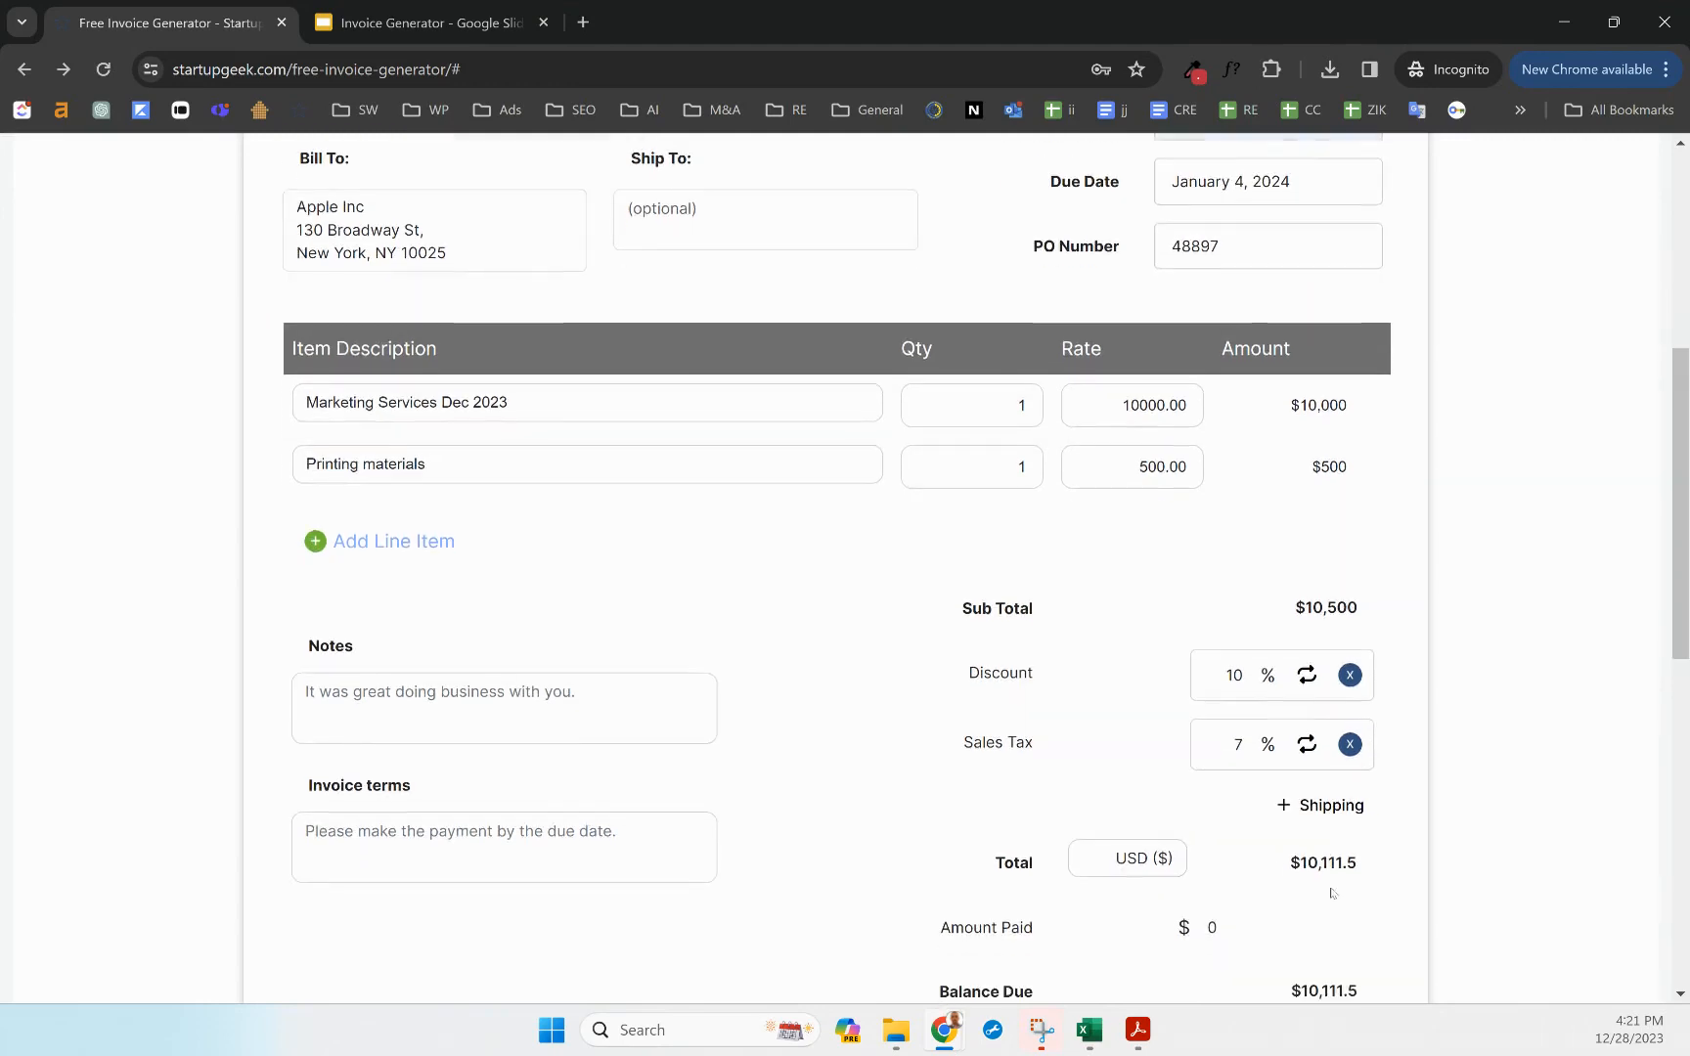
{"action": "left_click", "coordinate": [1307, 806]}
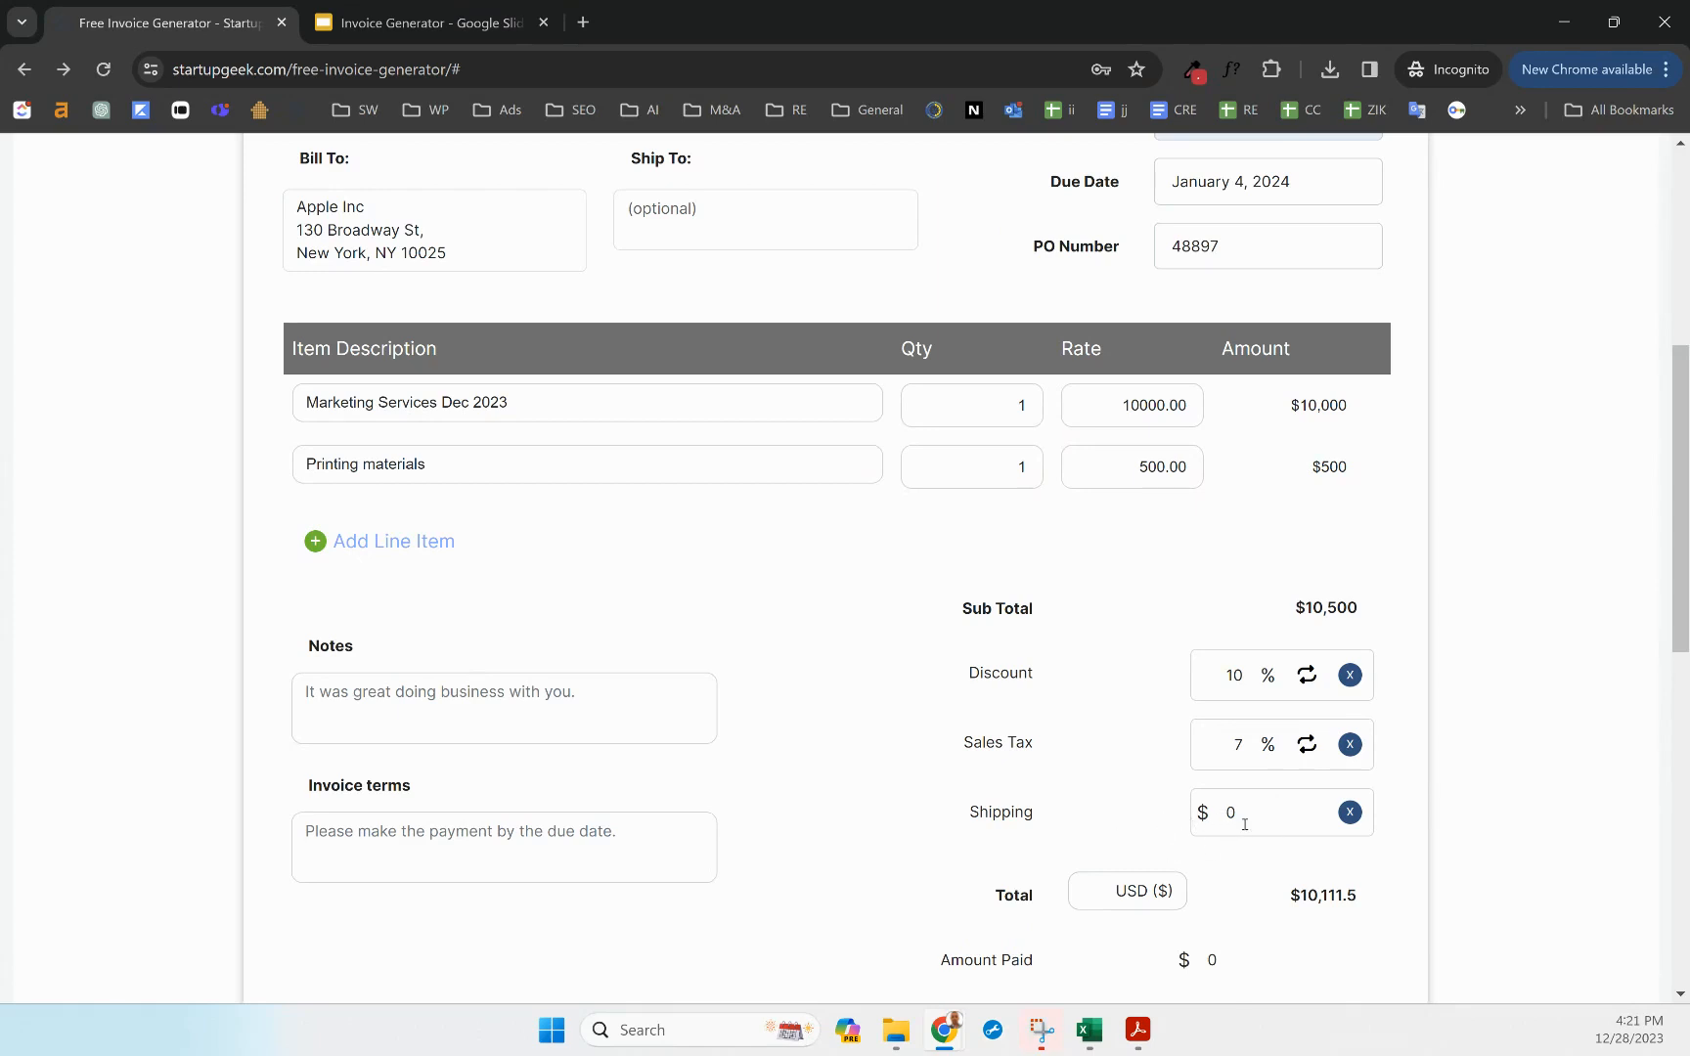
{"action": "double_click", "coordinate": [1010, 814]}
{"action": "type", "text": "sihgpi"}
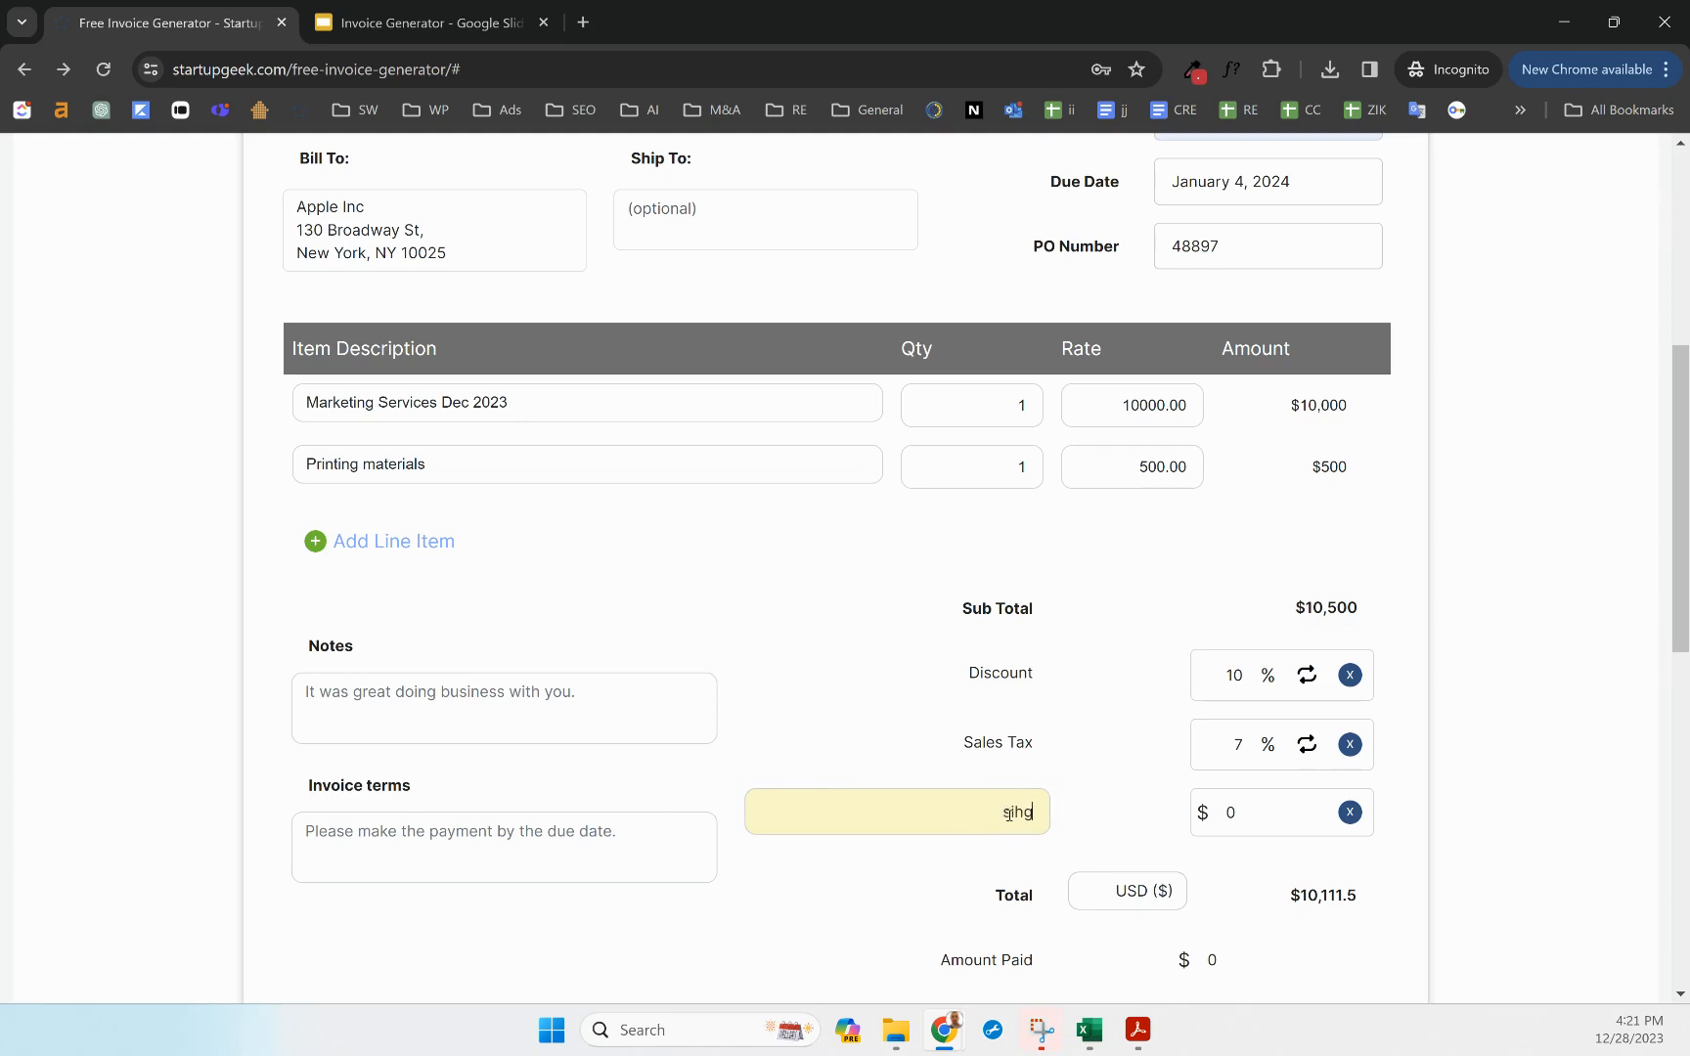
{"action": "key", "text": "BackSpace"}
{"action": "key", "text": "BackSpace"}
{"action": "type", "text": "Vo"}
{"action": "key", "text": "BackSpace"}
{"action": "key", "text": "BackSpace"}
{"action": "type", "text": "Consulting"}
{"action": "double_click", "coordinate": [1010, 814]}
{"action": "type", "text": "Shipping"}
{"action": "left_click", "coordinate": [1120, 784]}
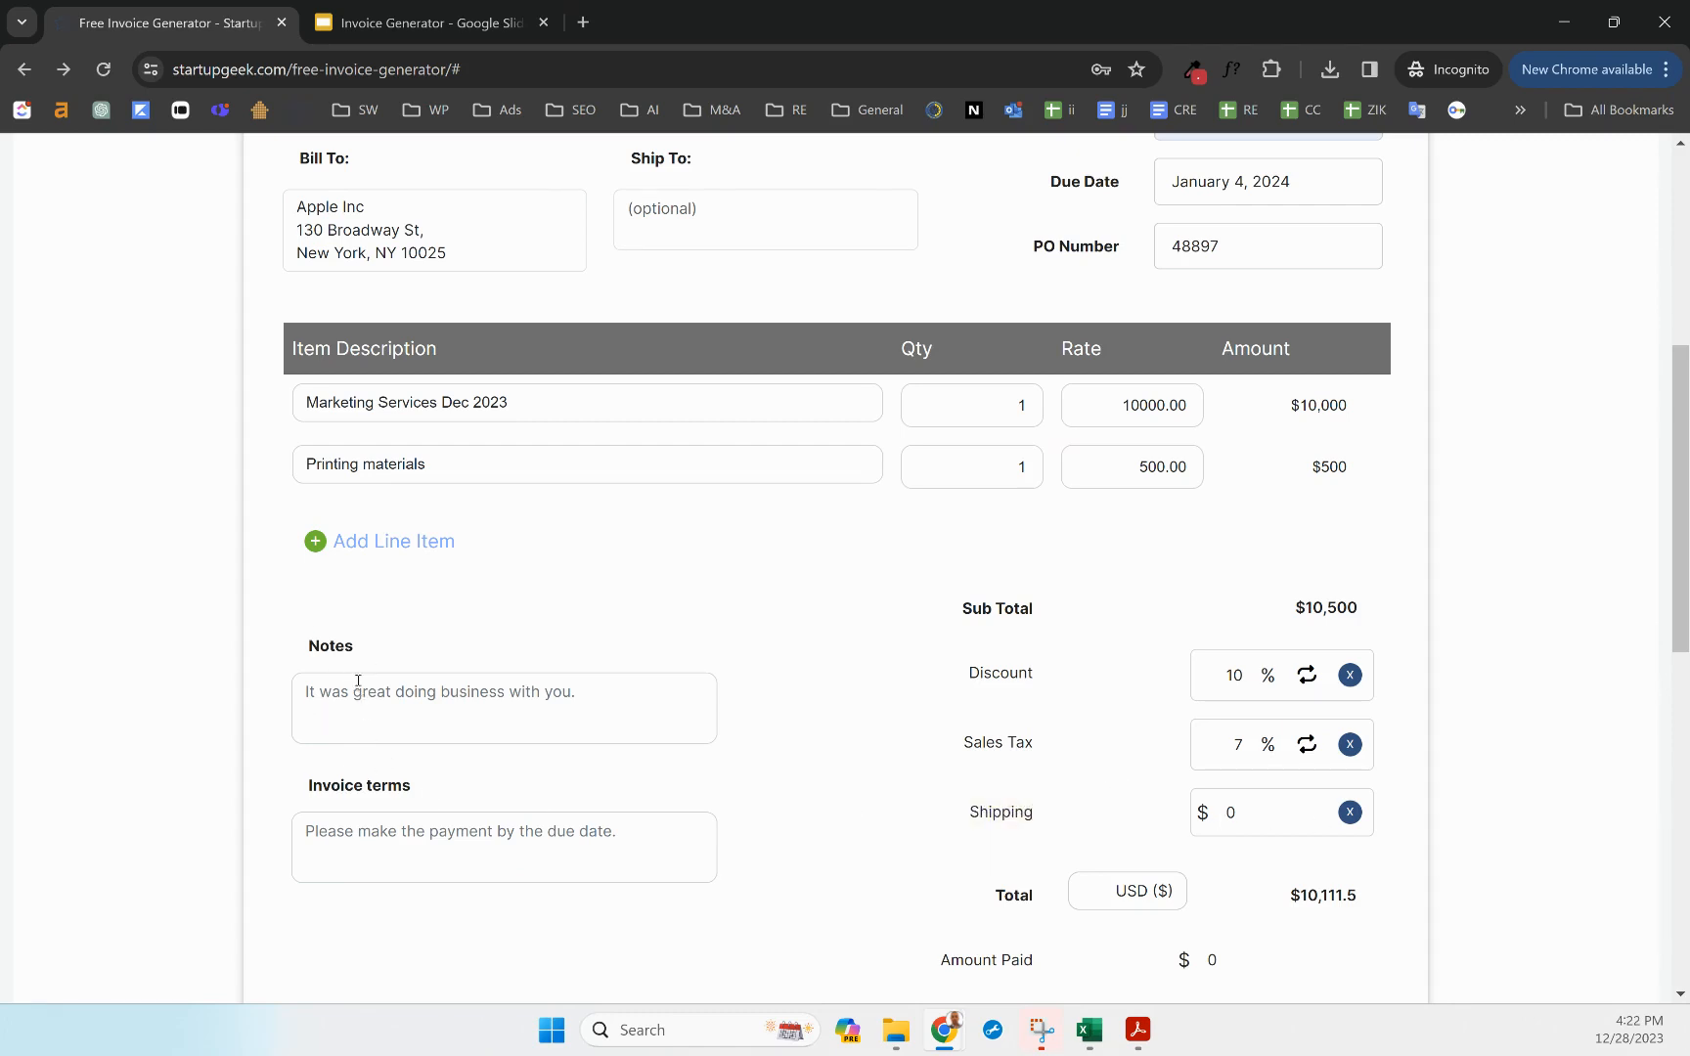
Add 'Wire instruction:' with Bank of America, the routing number and the account number to the terms
{"action": "left_click", "coordinate": [427, 737]}
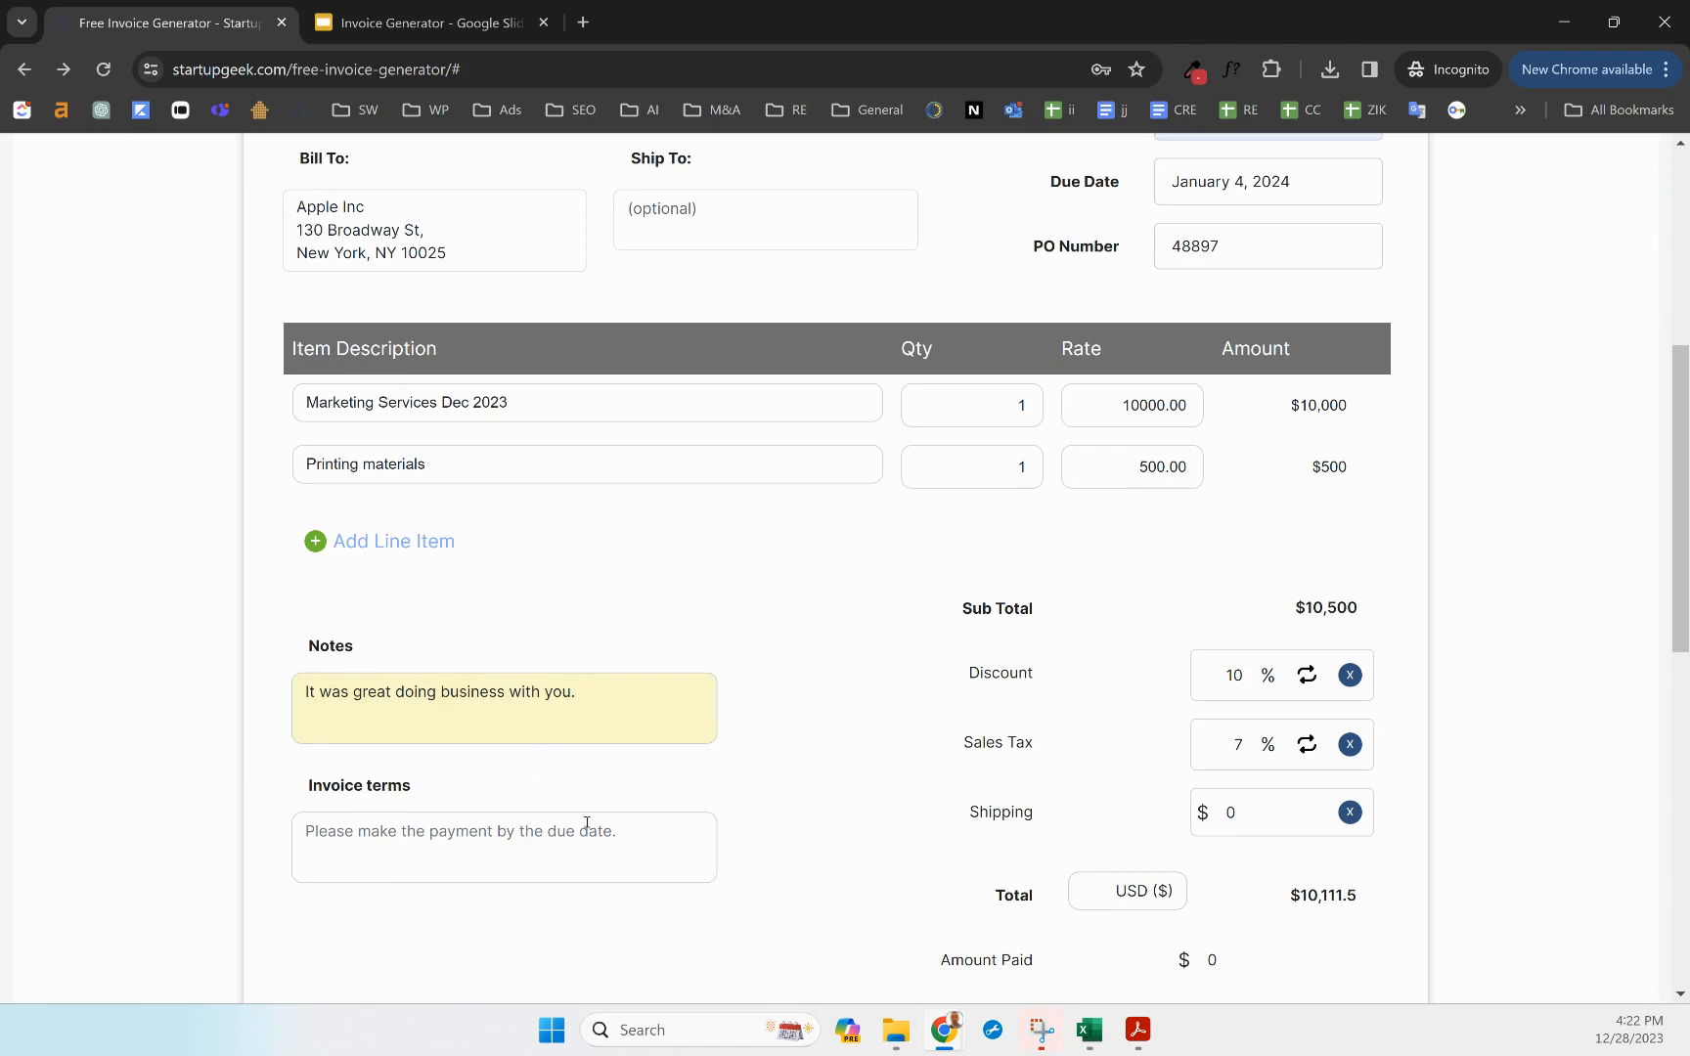
{"action": "left_click", "coordinate": [655, 832]}
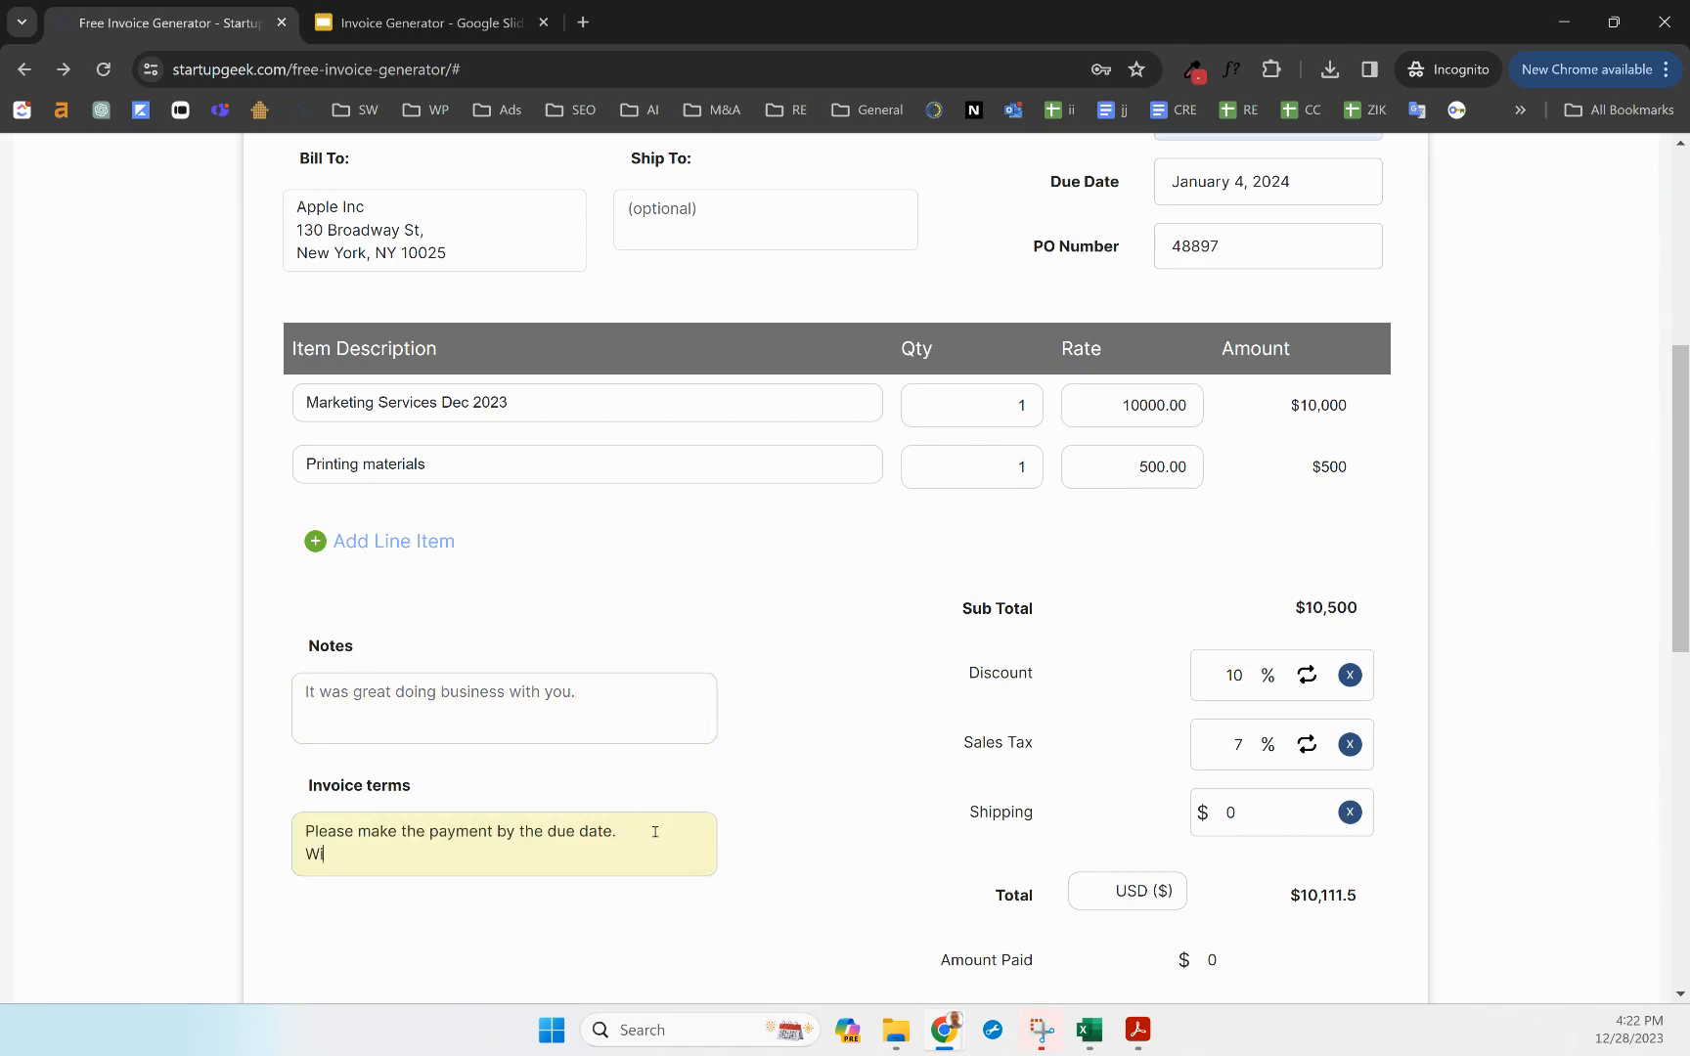
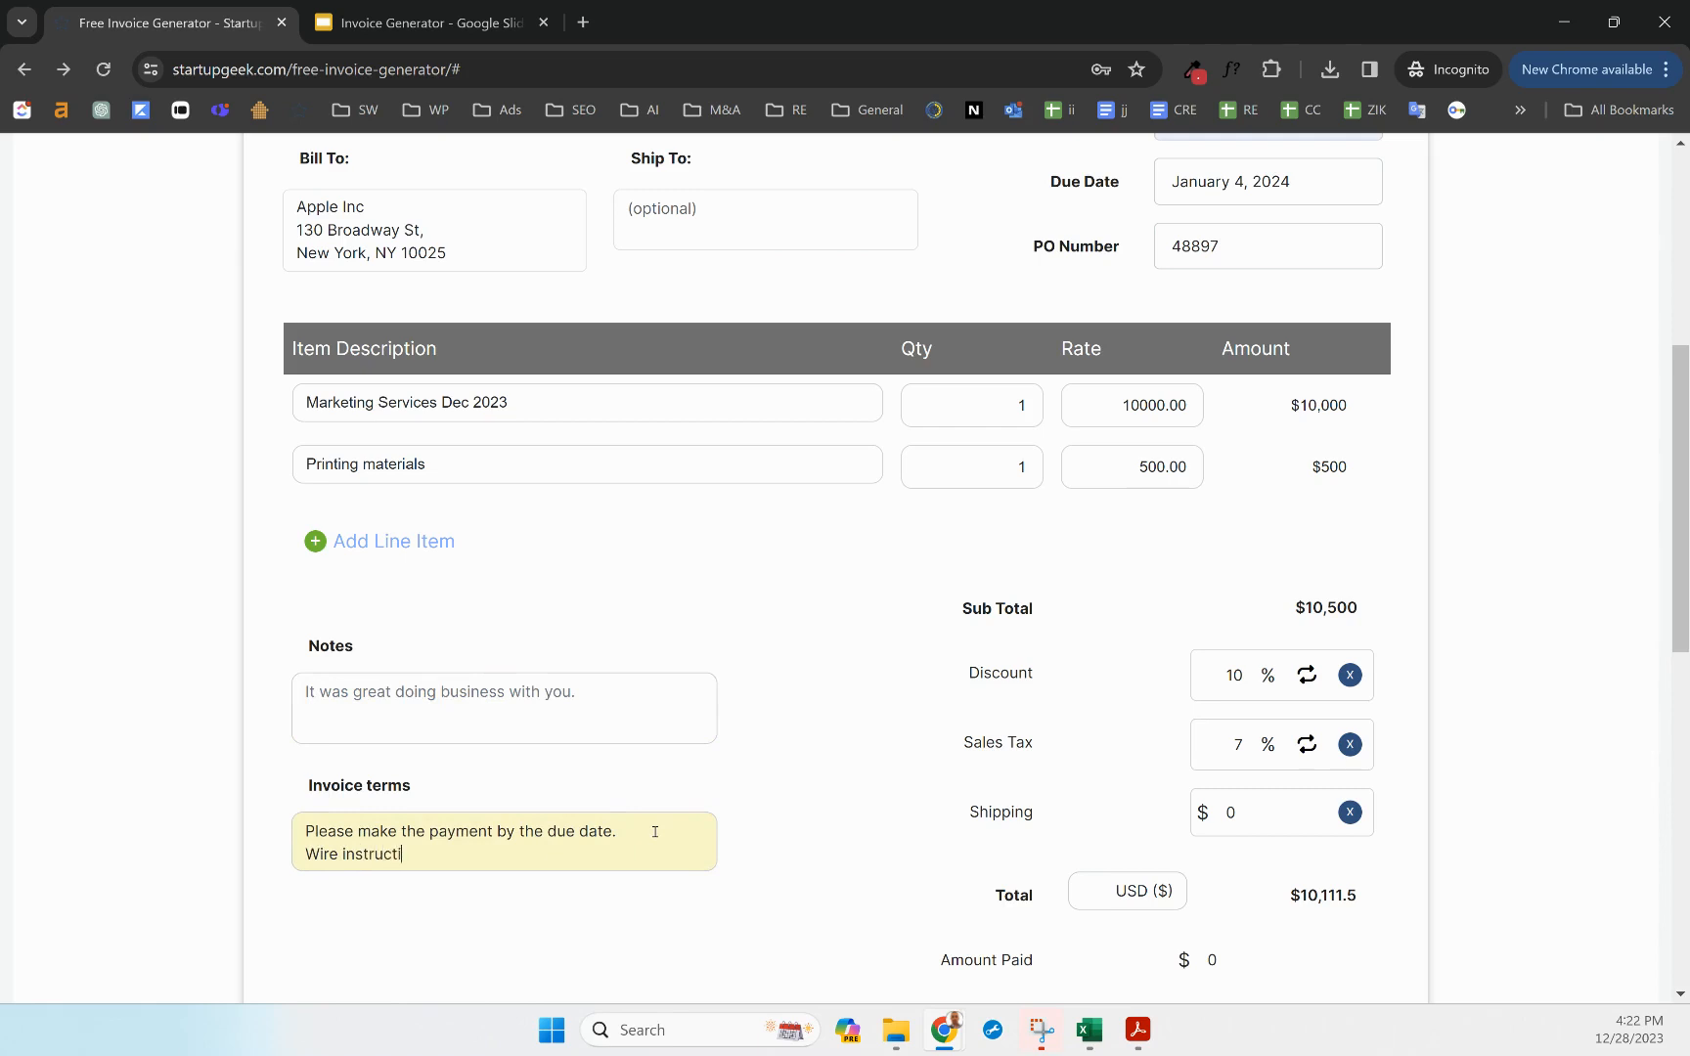
{"action": "key", "text": "Return"}
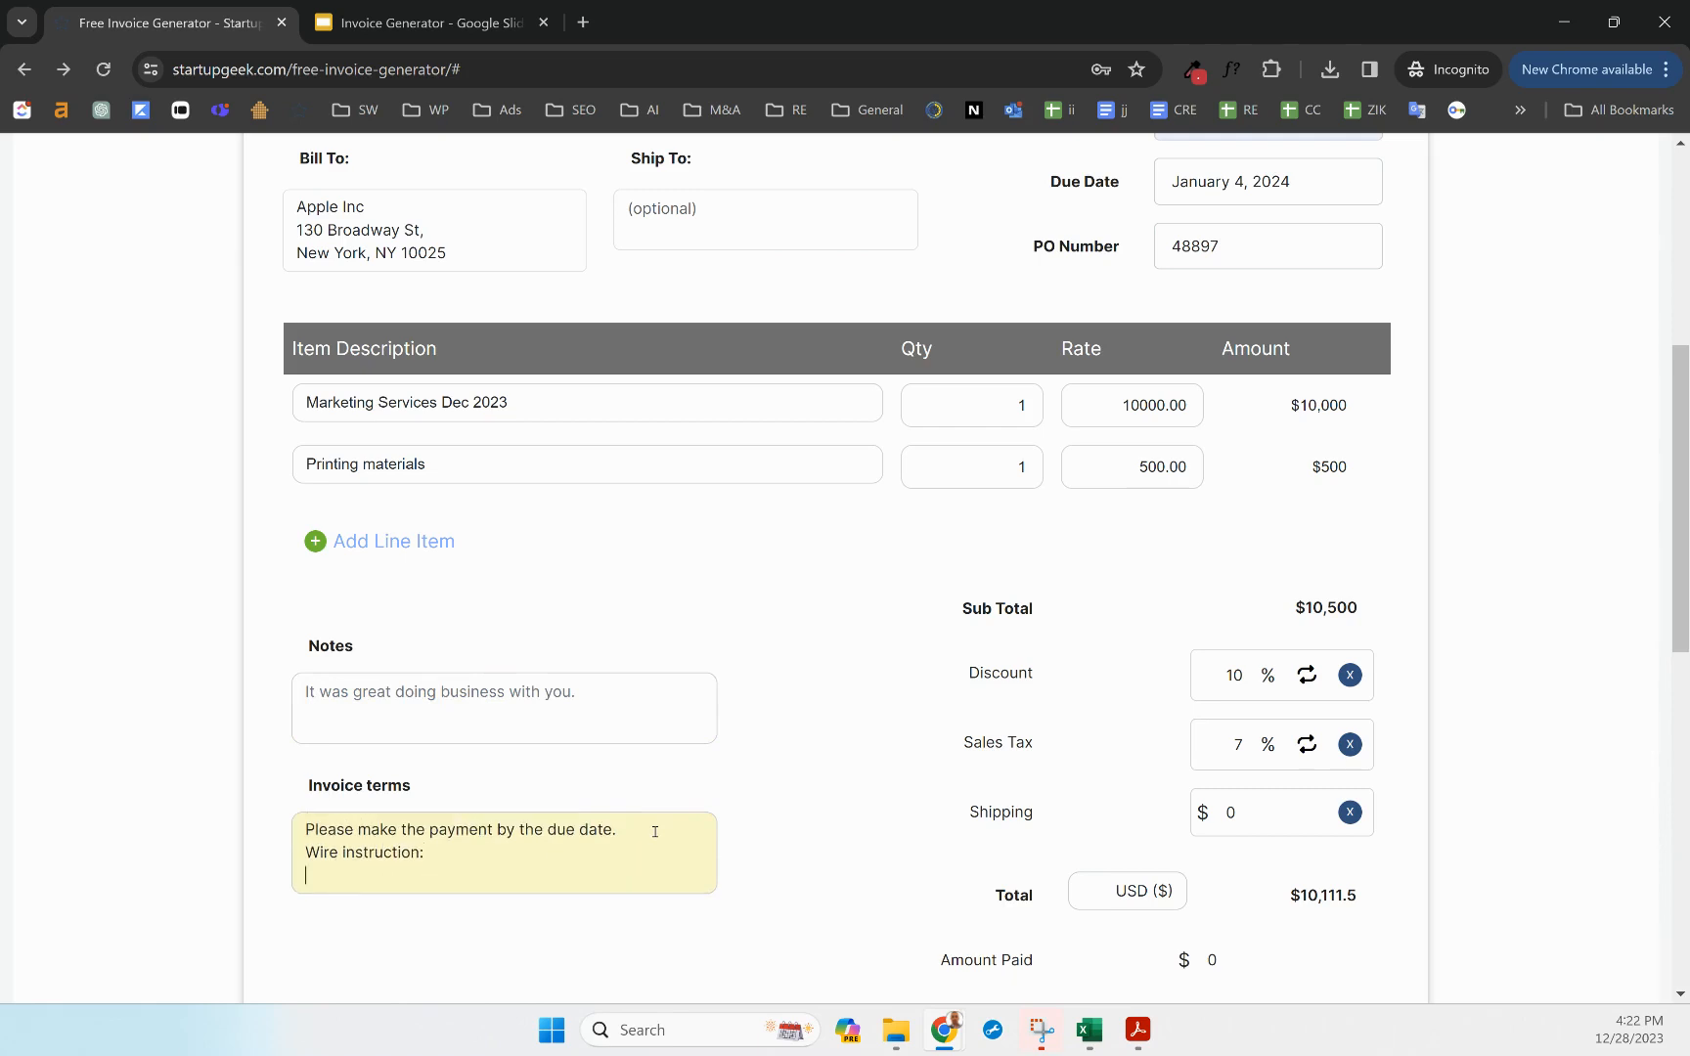
{"action": "key", "text": "Return"}
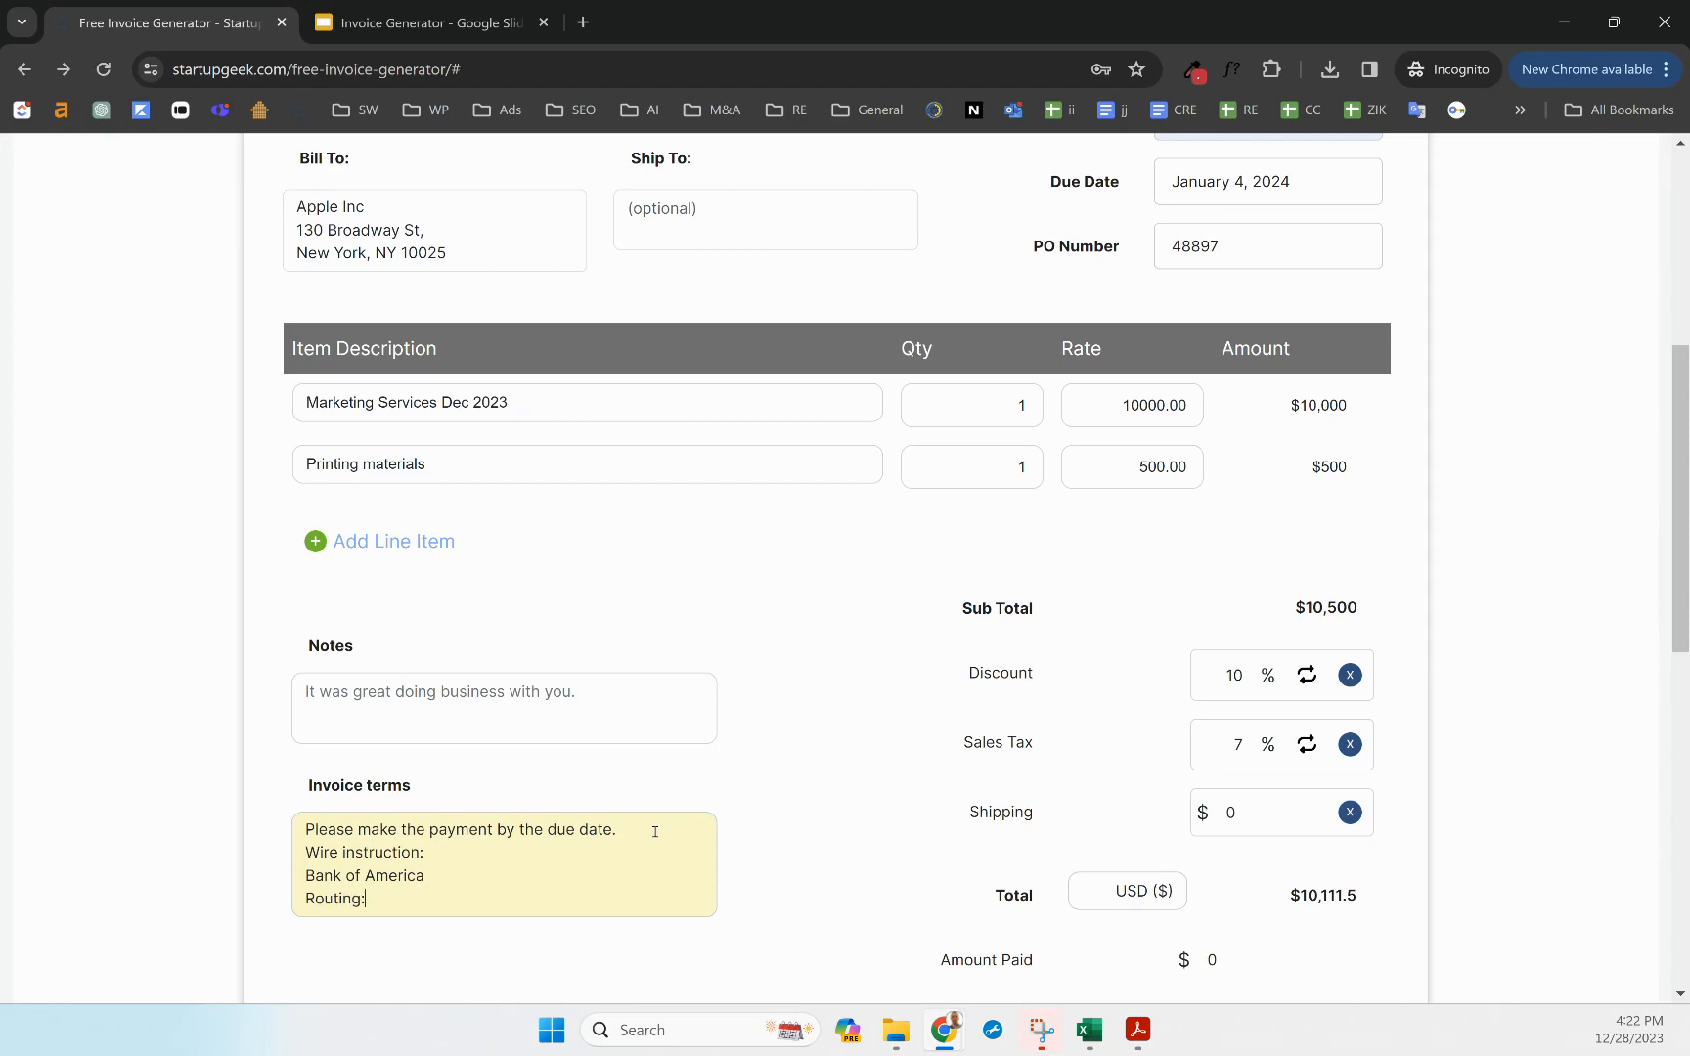
{"action": "key", "text": "Return"}
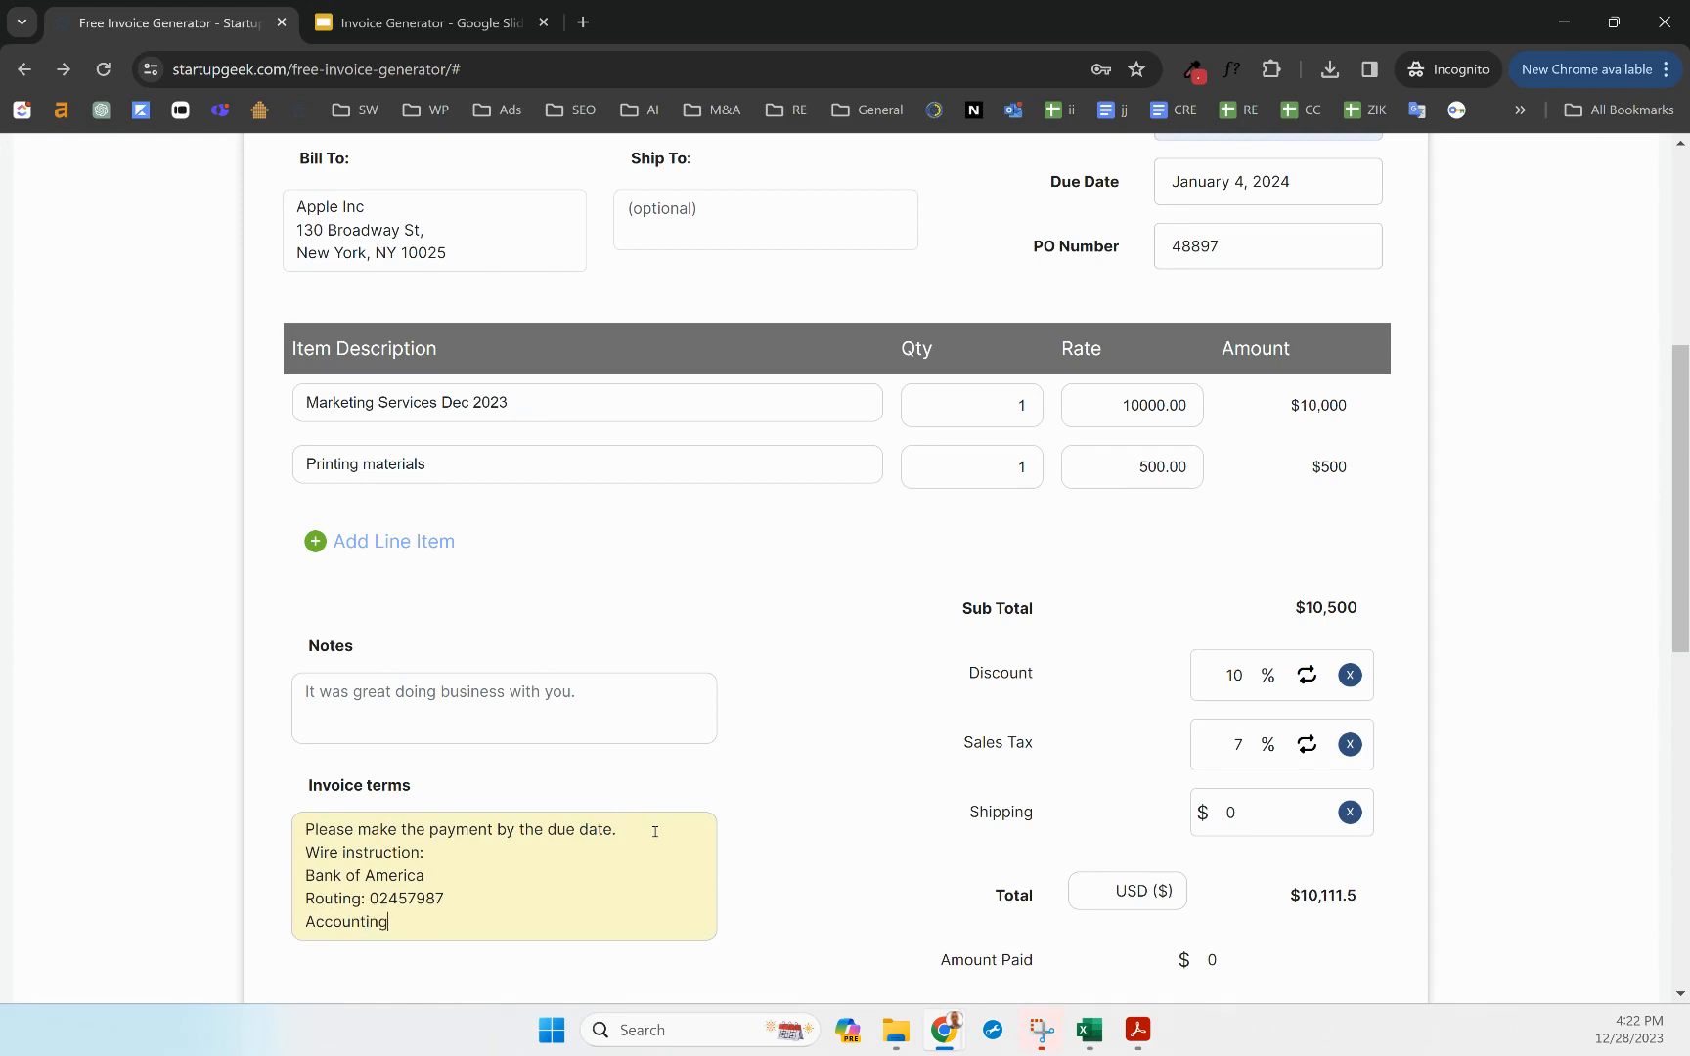
{"action": "key", "text": "BackSpace"}
{"action": "key", "text": "BackSpace"}
{"action": "key", "text": "BackSpace"}
Browse the currency list and keep the invoice in USD
{"action": "left_click", "coordinate": [761, 685]}
{"action": "scroll", "coordinate": [767, 694], "scroll_direction": "down", "scroll_amount": 2}
{"action": "scroll", "coordinate": [768, 694], "scroll_direction": "up", "scroll_amount": 1}
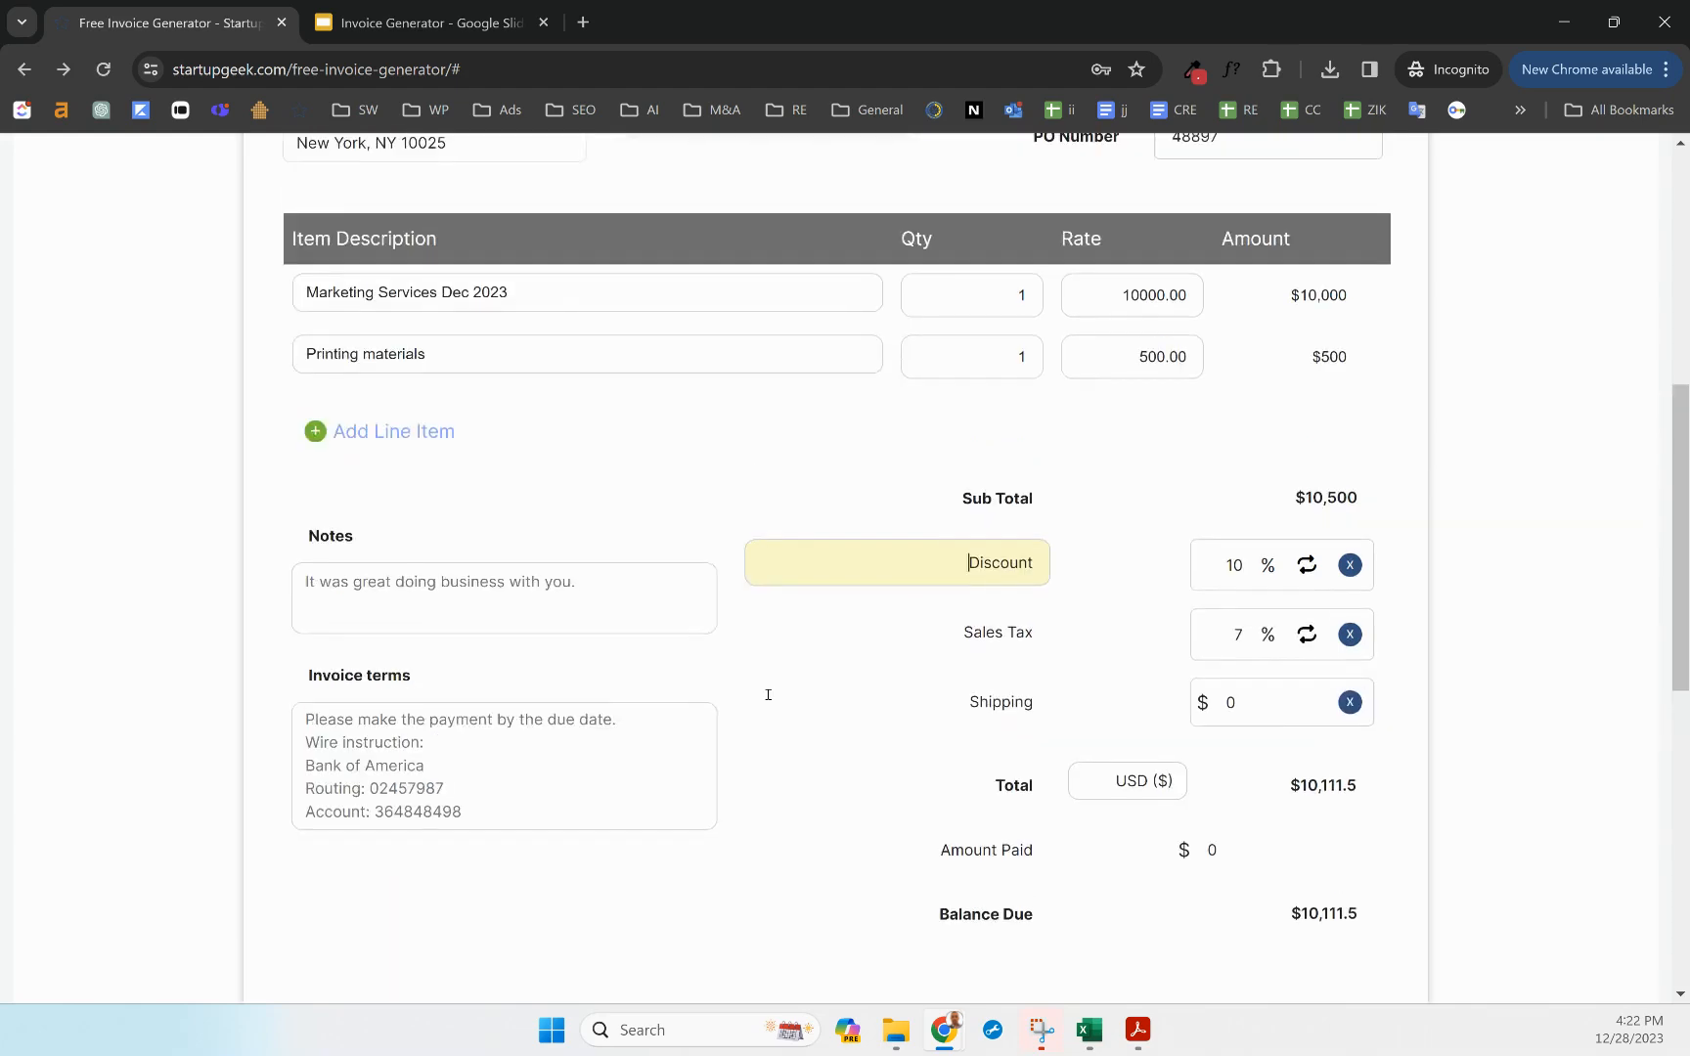
{"action": "scroll", "coordinate": [751, 755], "scroll_direction": "up", "scroll_amount": 1}
{"action": "left_click", "coordinate": [822, 821]}
{"action": "left_click", "coordinate": [1080, 907]}
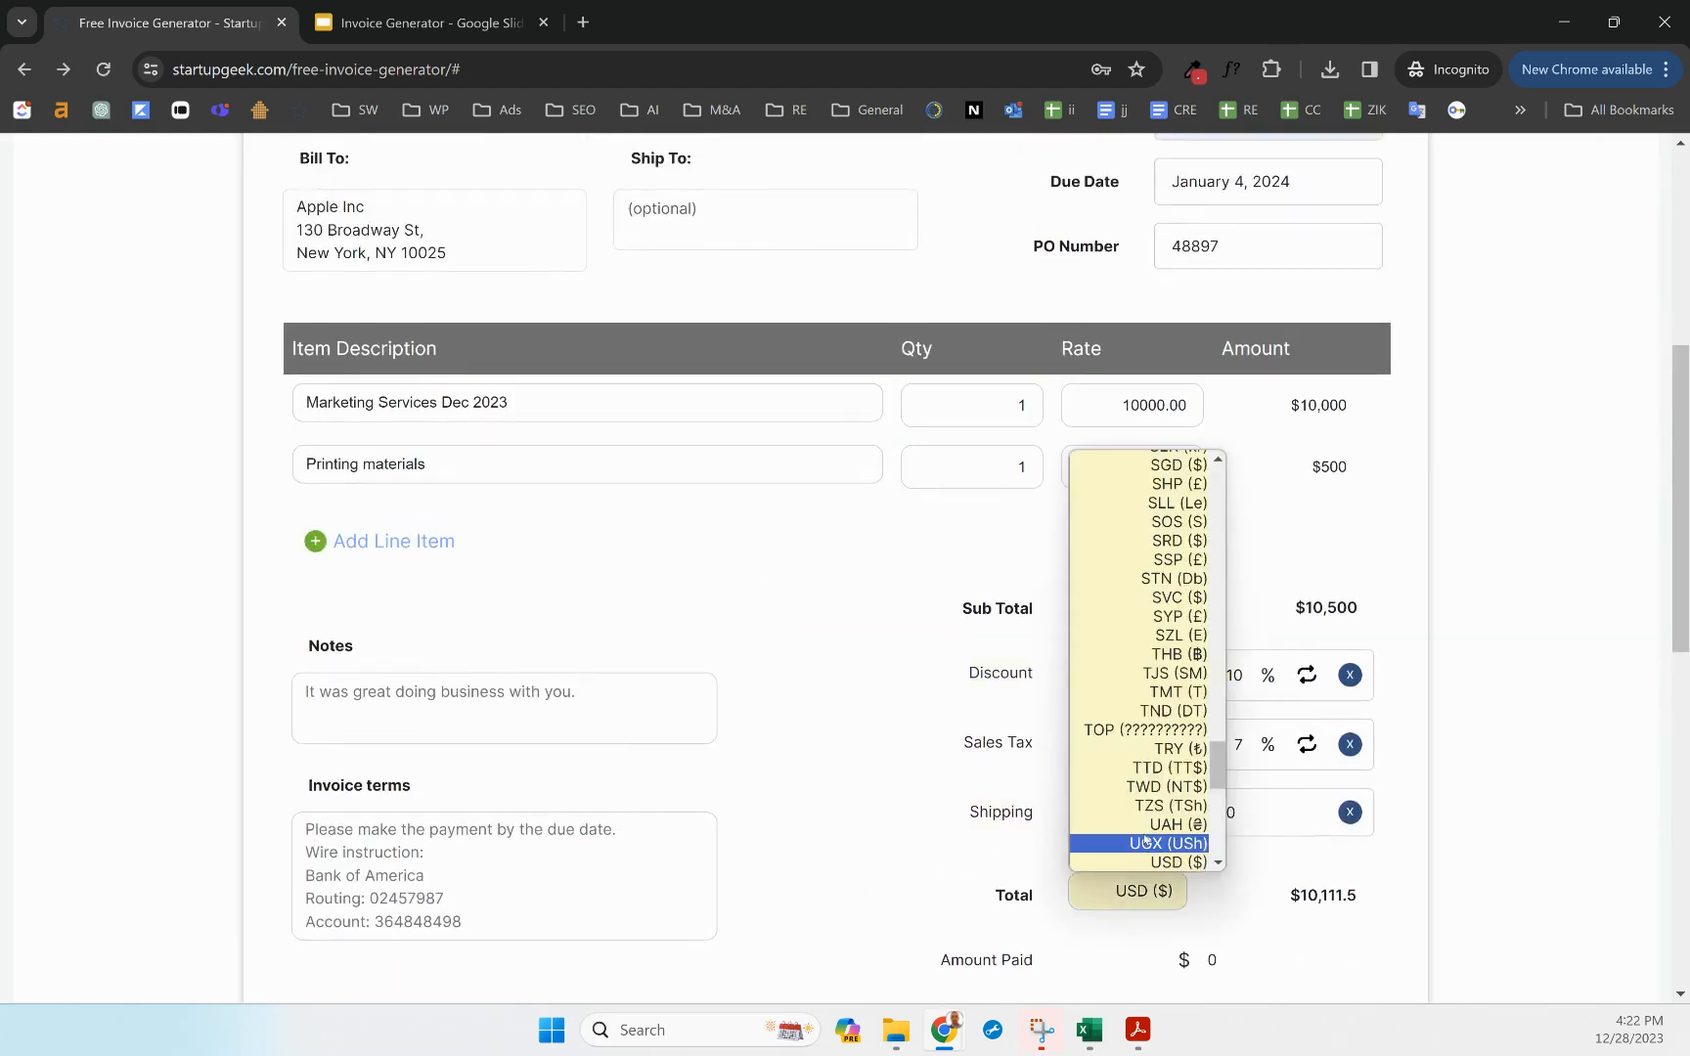
{"action": "scroll", "coordinate": [1134, 694], "scroll_direction": "up", "scroll_amount": 20}
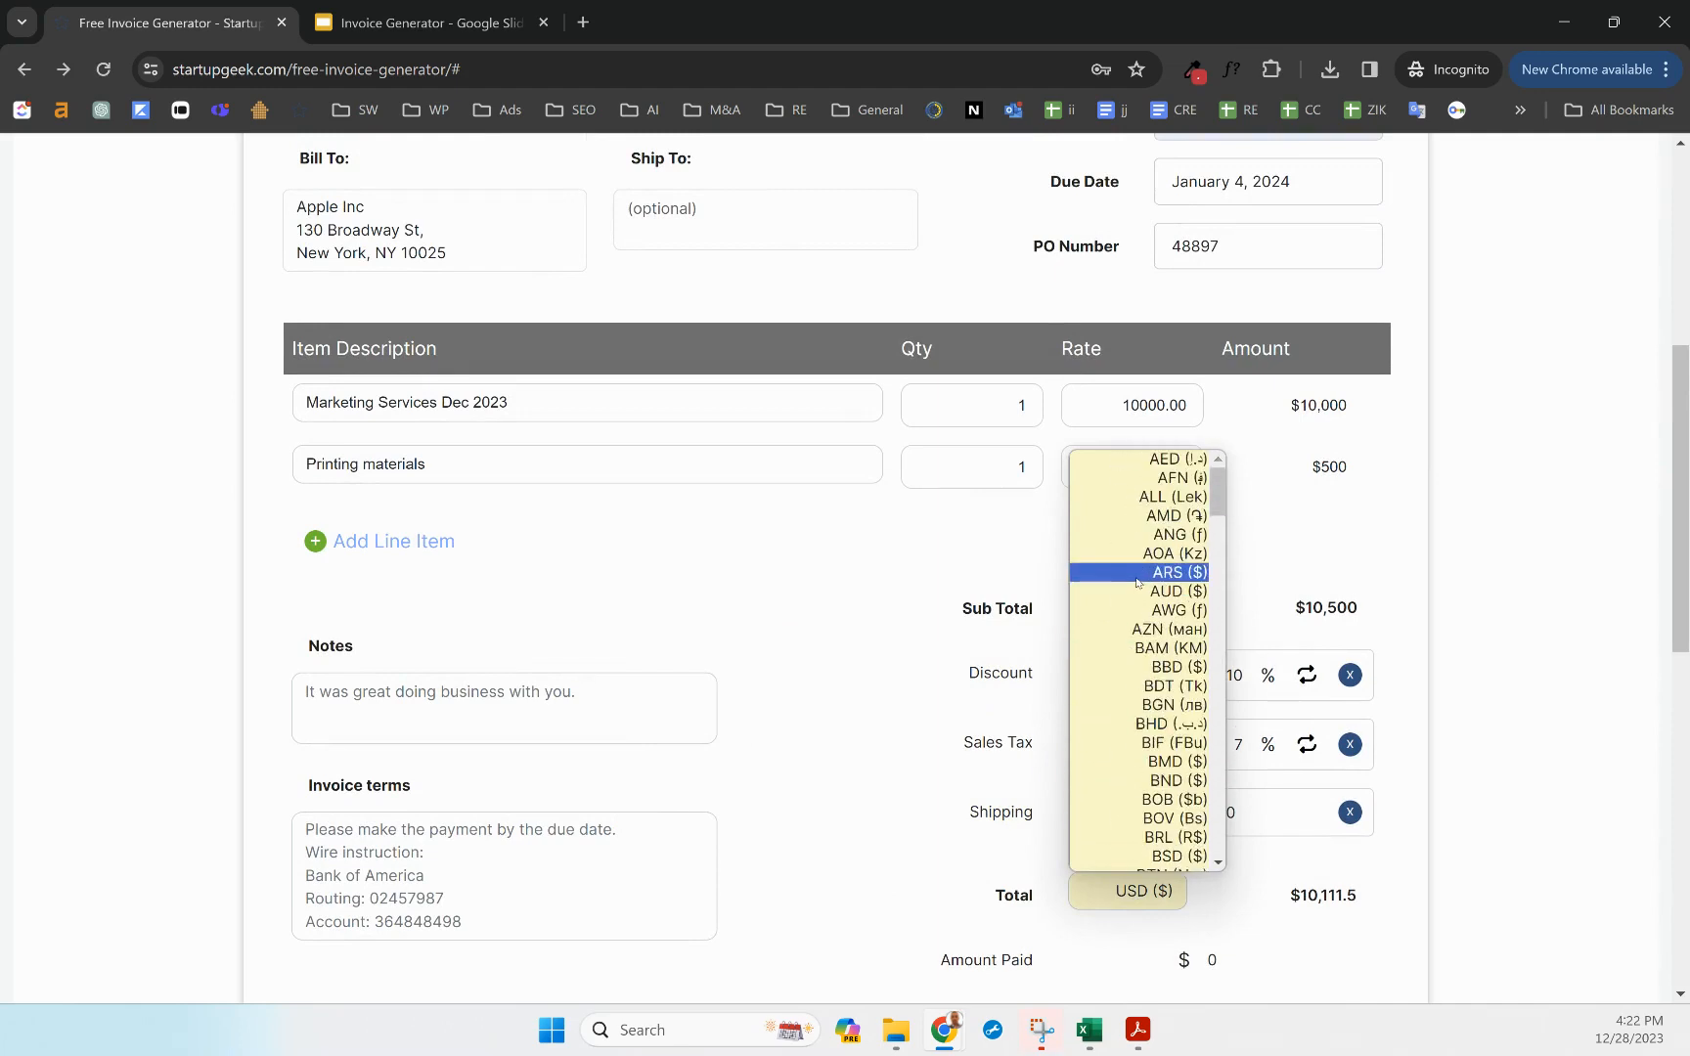
{"action": "scroll", "coordinate": [1099, 657], "scroll_direction": "down", "scroll_amount": 20}
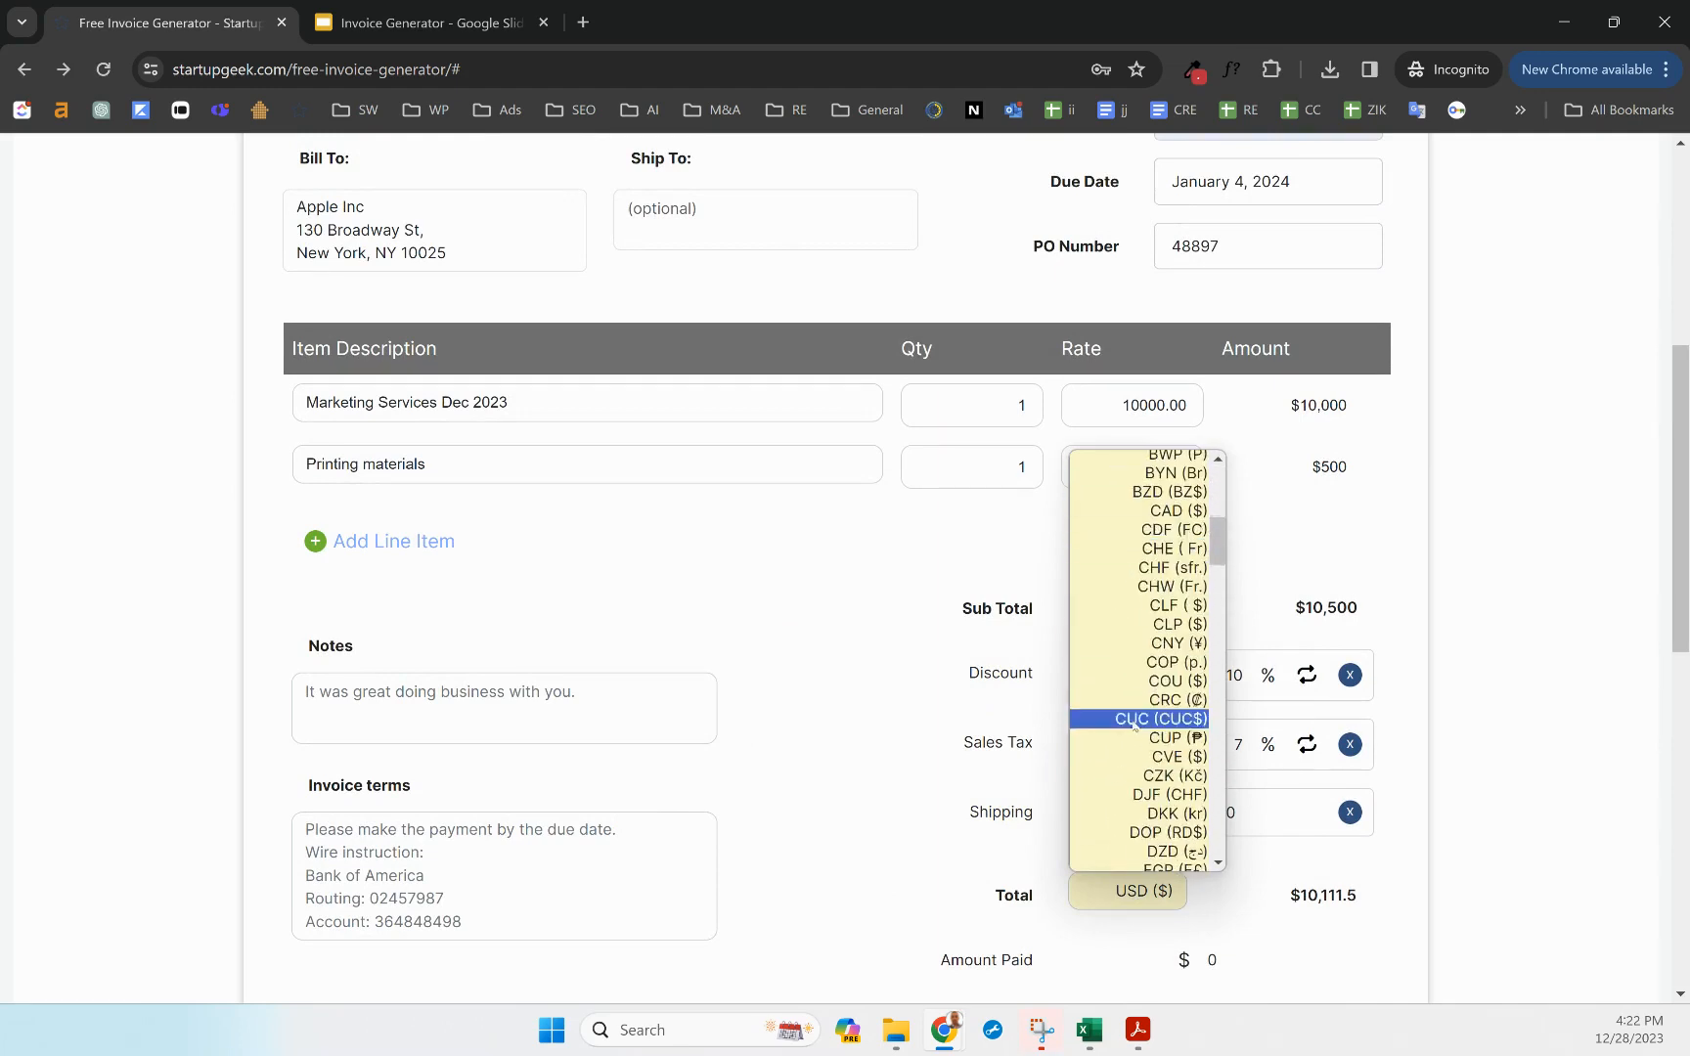
{"action": "scroll", "coordinate": [1137, 739], "scroll_direction": "down", "scroll_amount": 5}
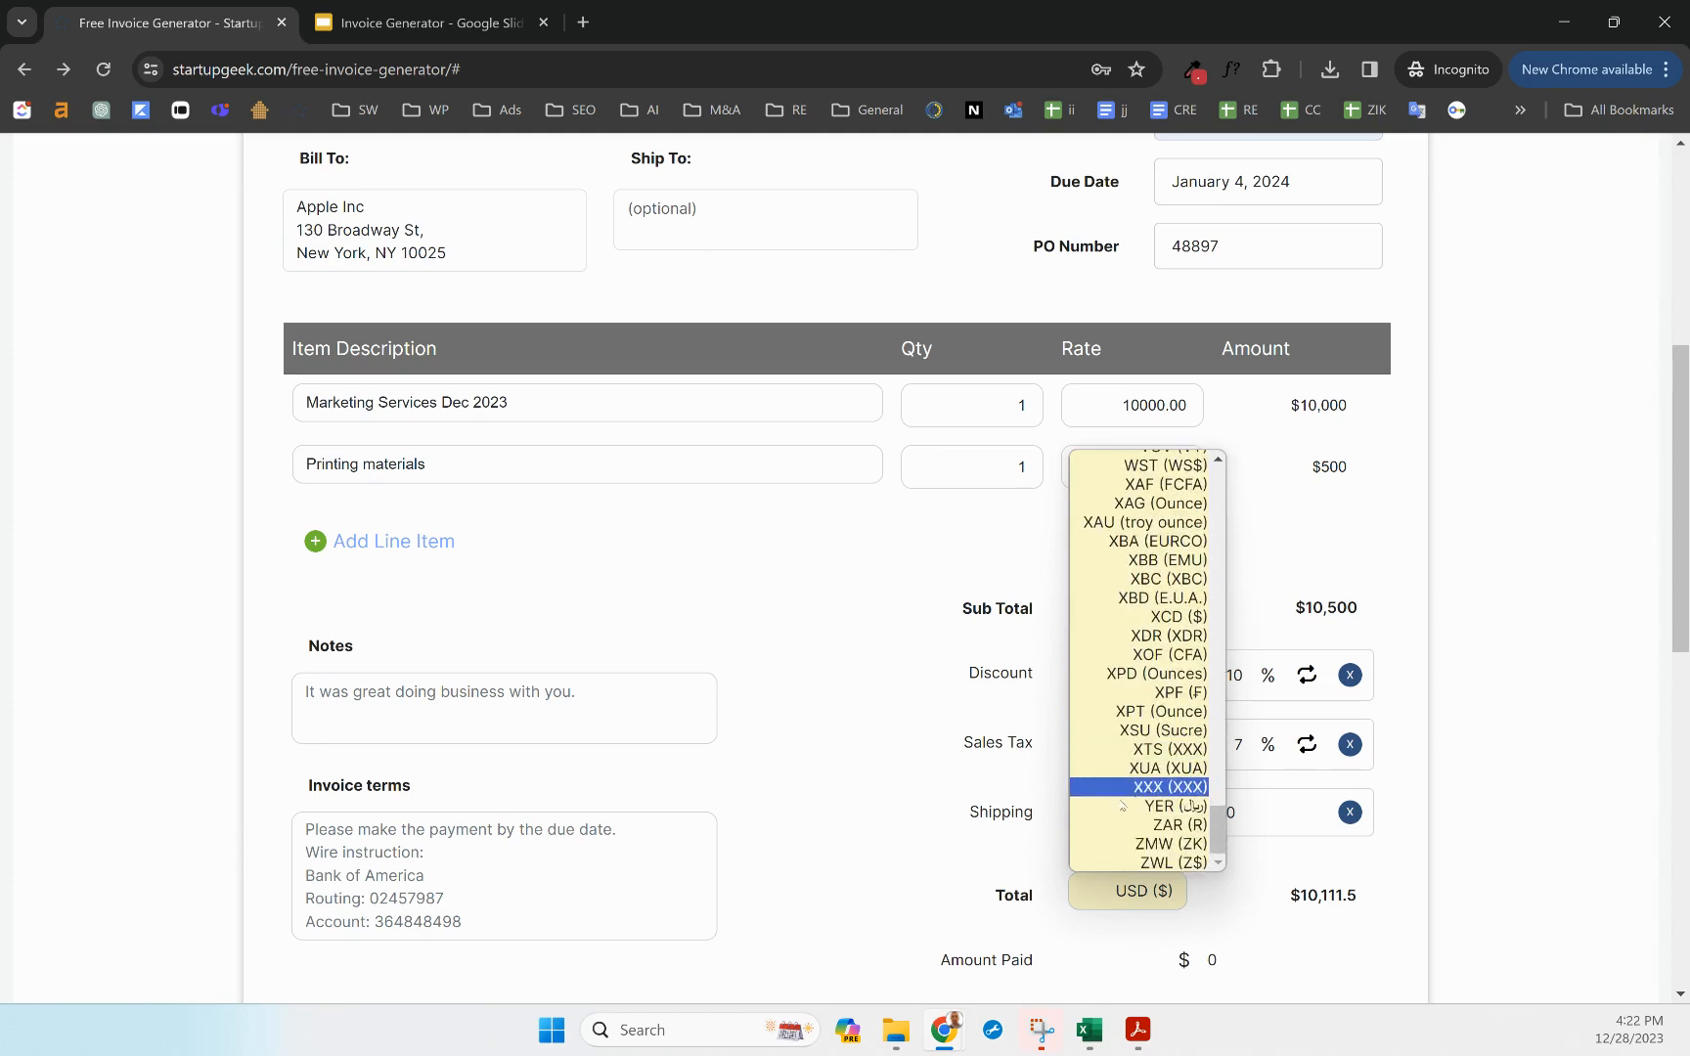
{"action": "left_click", "coordinate": [856, 908]}
{"action": "left_click", "coordinate": [1422, 799]}
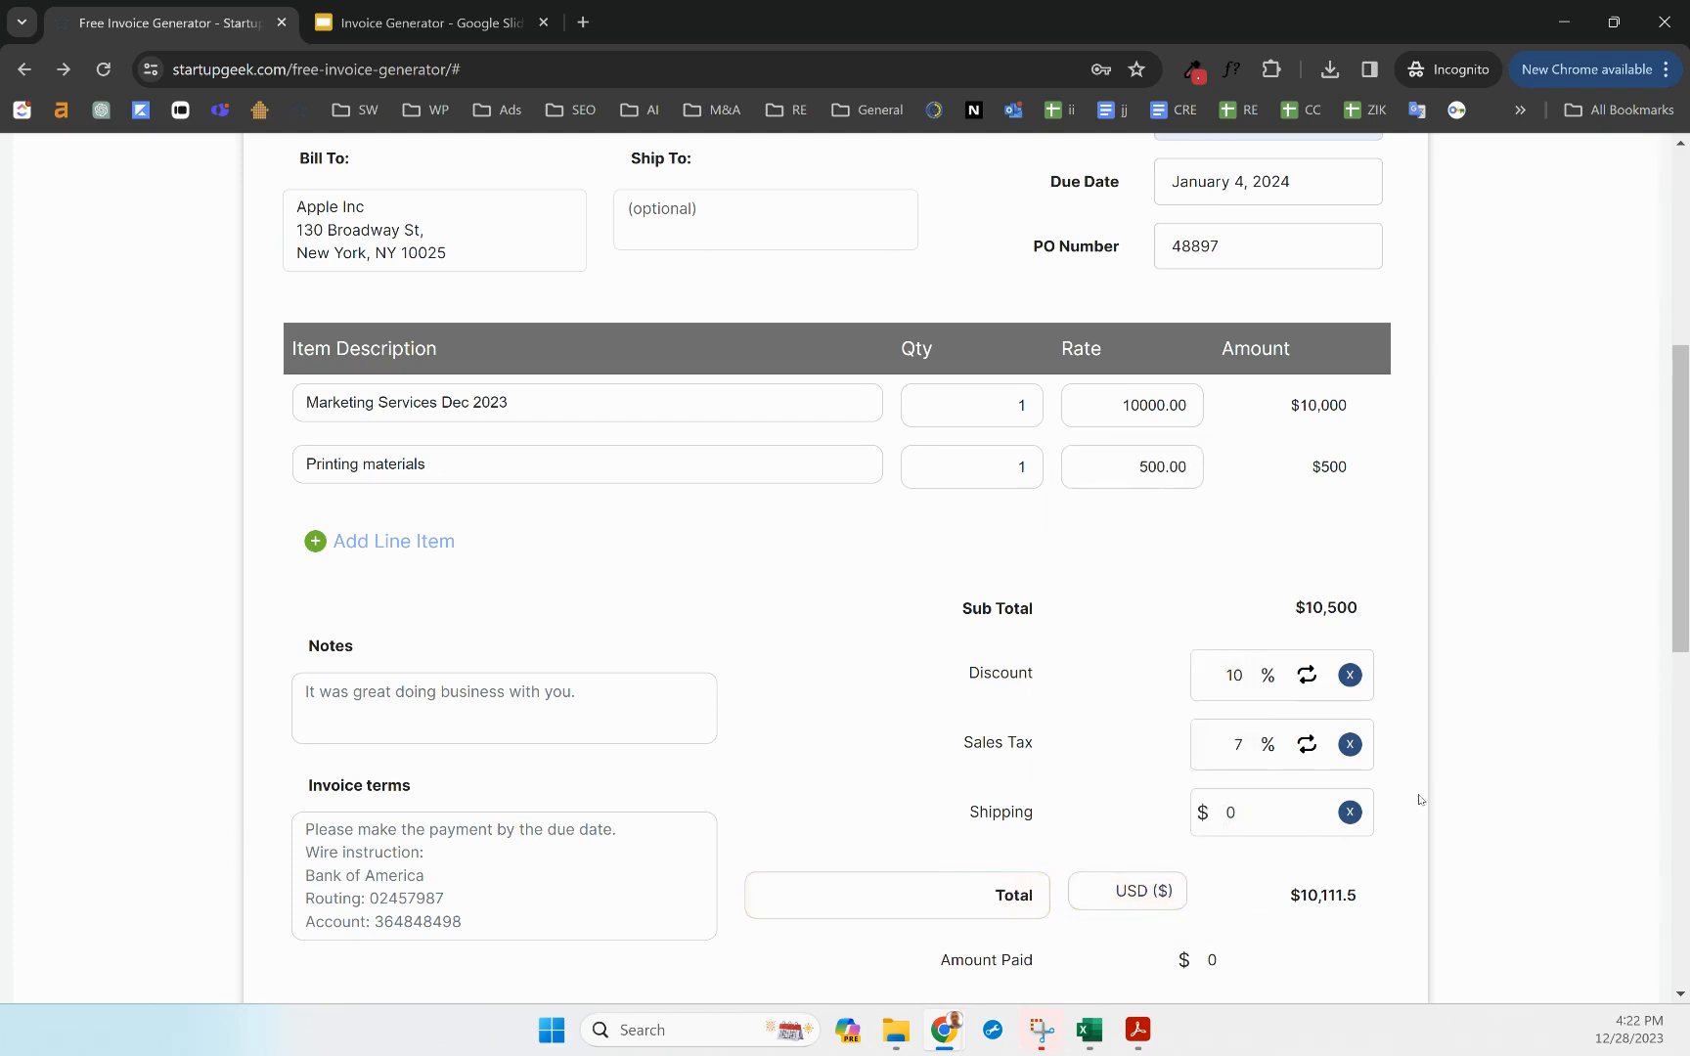
Record 1000 as the amount paid, leaving a $9,111.5 balance due
{"action": "scroll", "coordinate": [1295, 880], "scroll_direction": "down", "scroll_amount": 3}
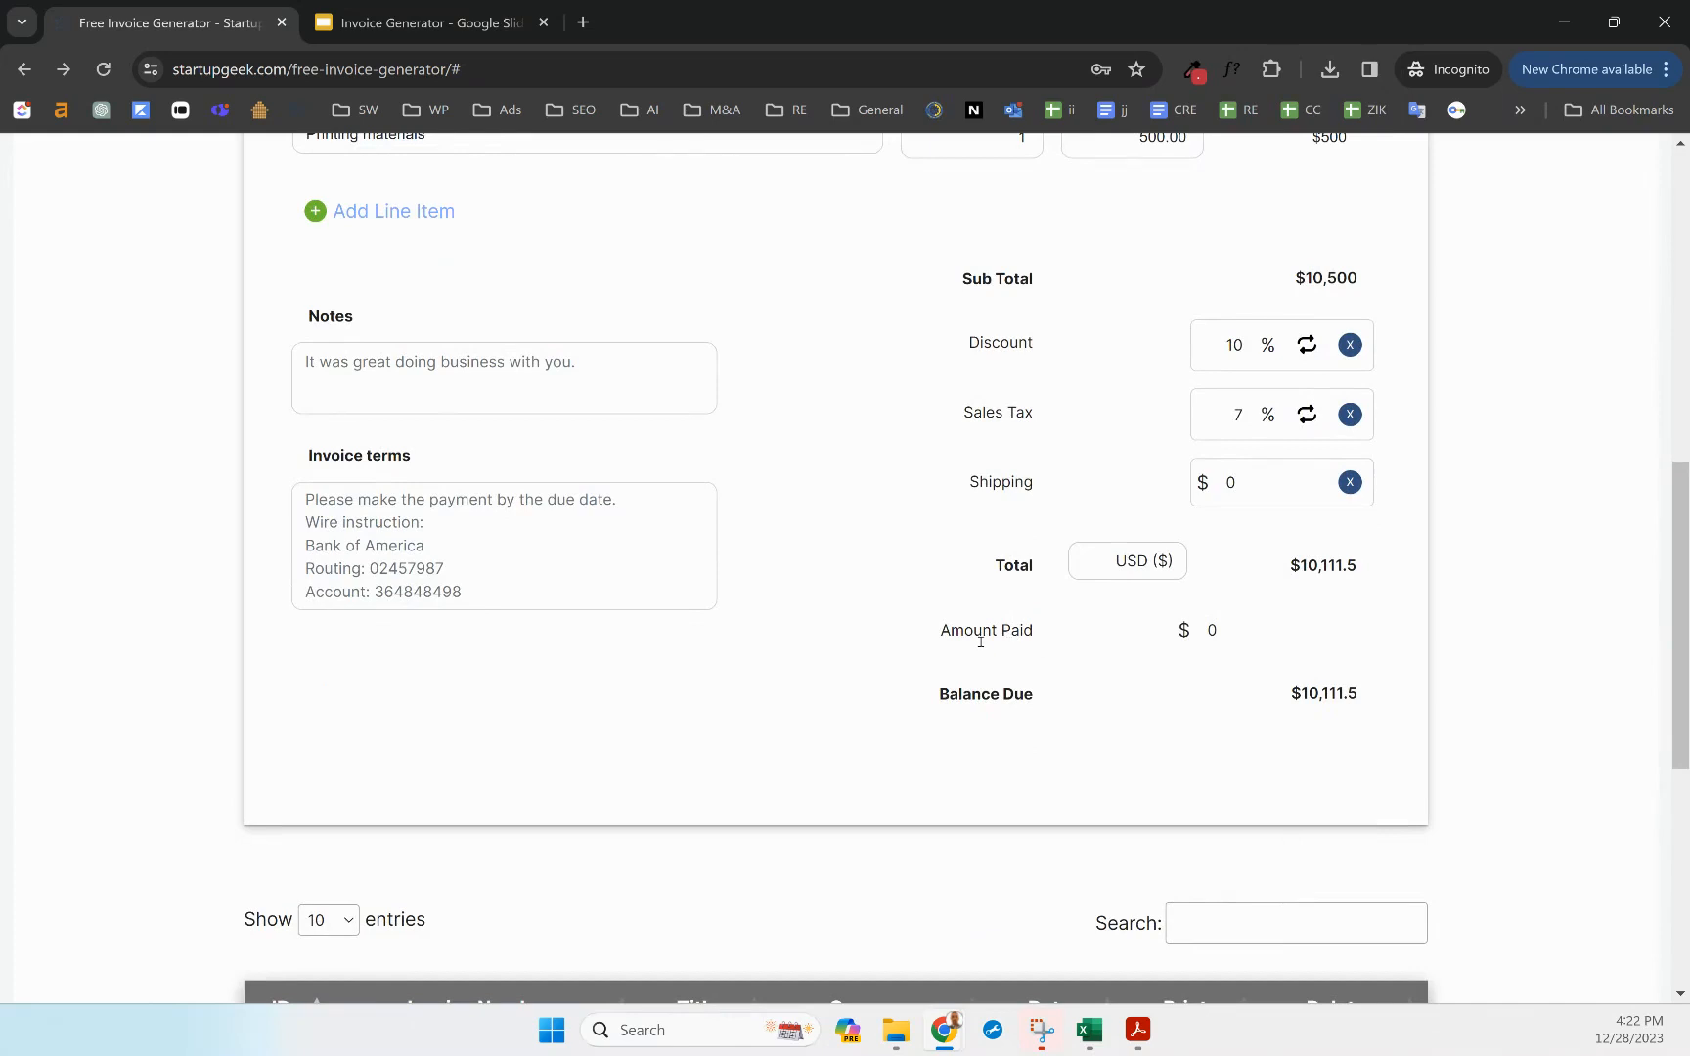
{"action": "scroll", "coordinate": [979, 641], "scroll_direction": "up", "scroll_amount": 1}
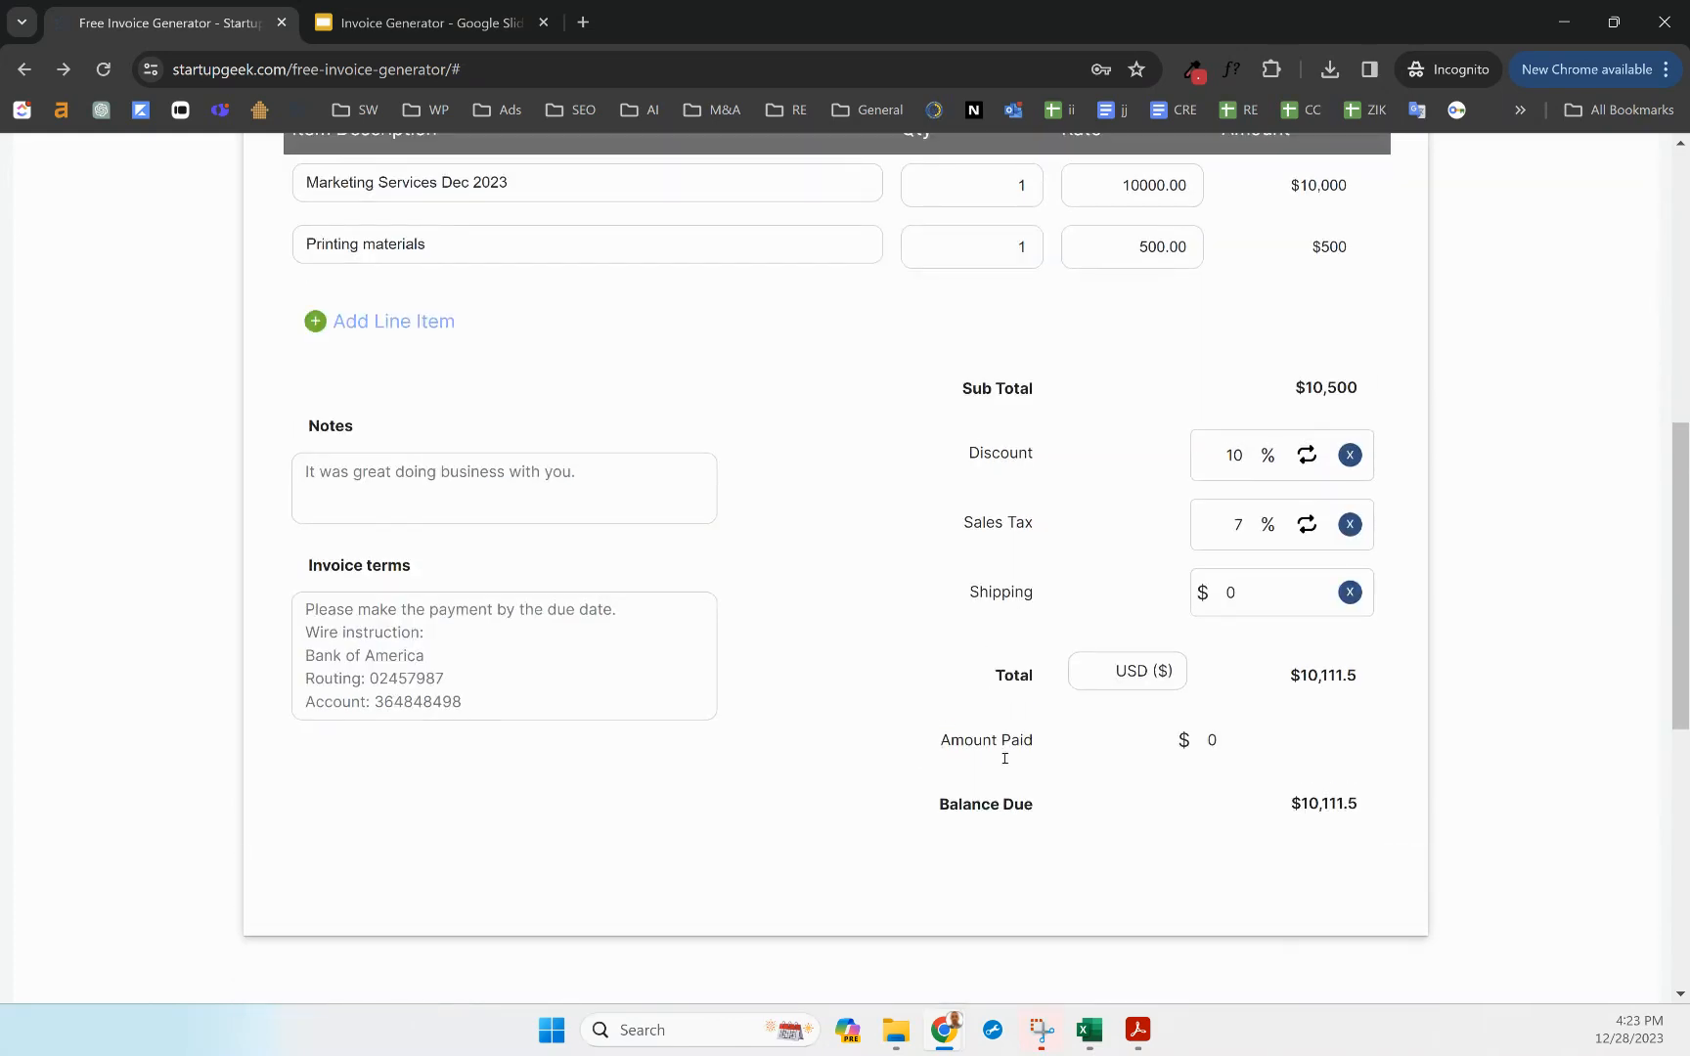
{"action": "left_click", "coordinate": [1198, 745]}
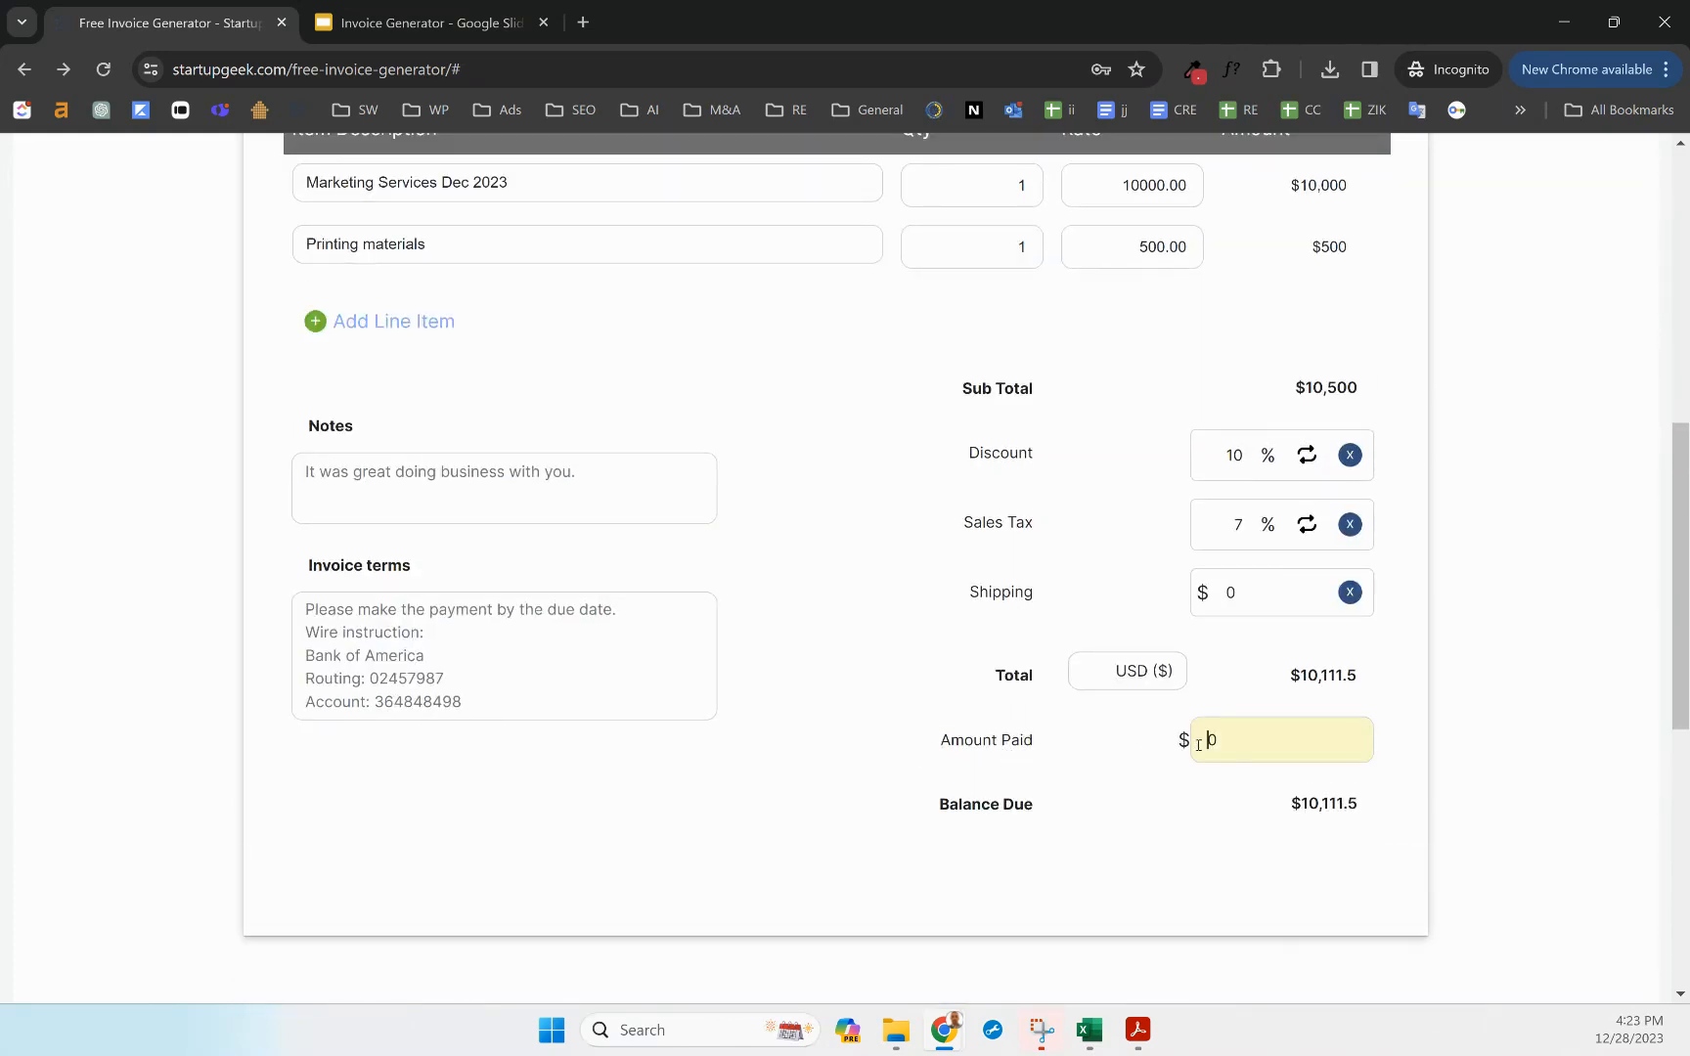
{"action": "type", "text": "1000"}
{"action": "left_click", "coordinate": [1457, 743]}
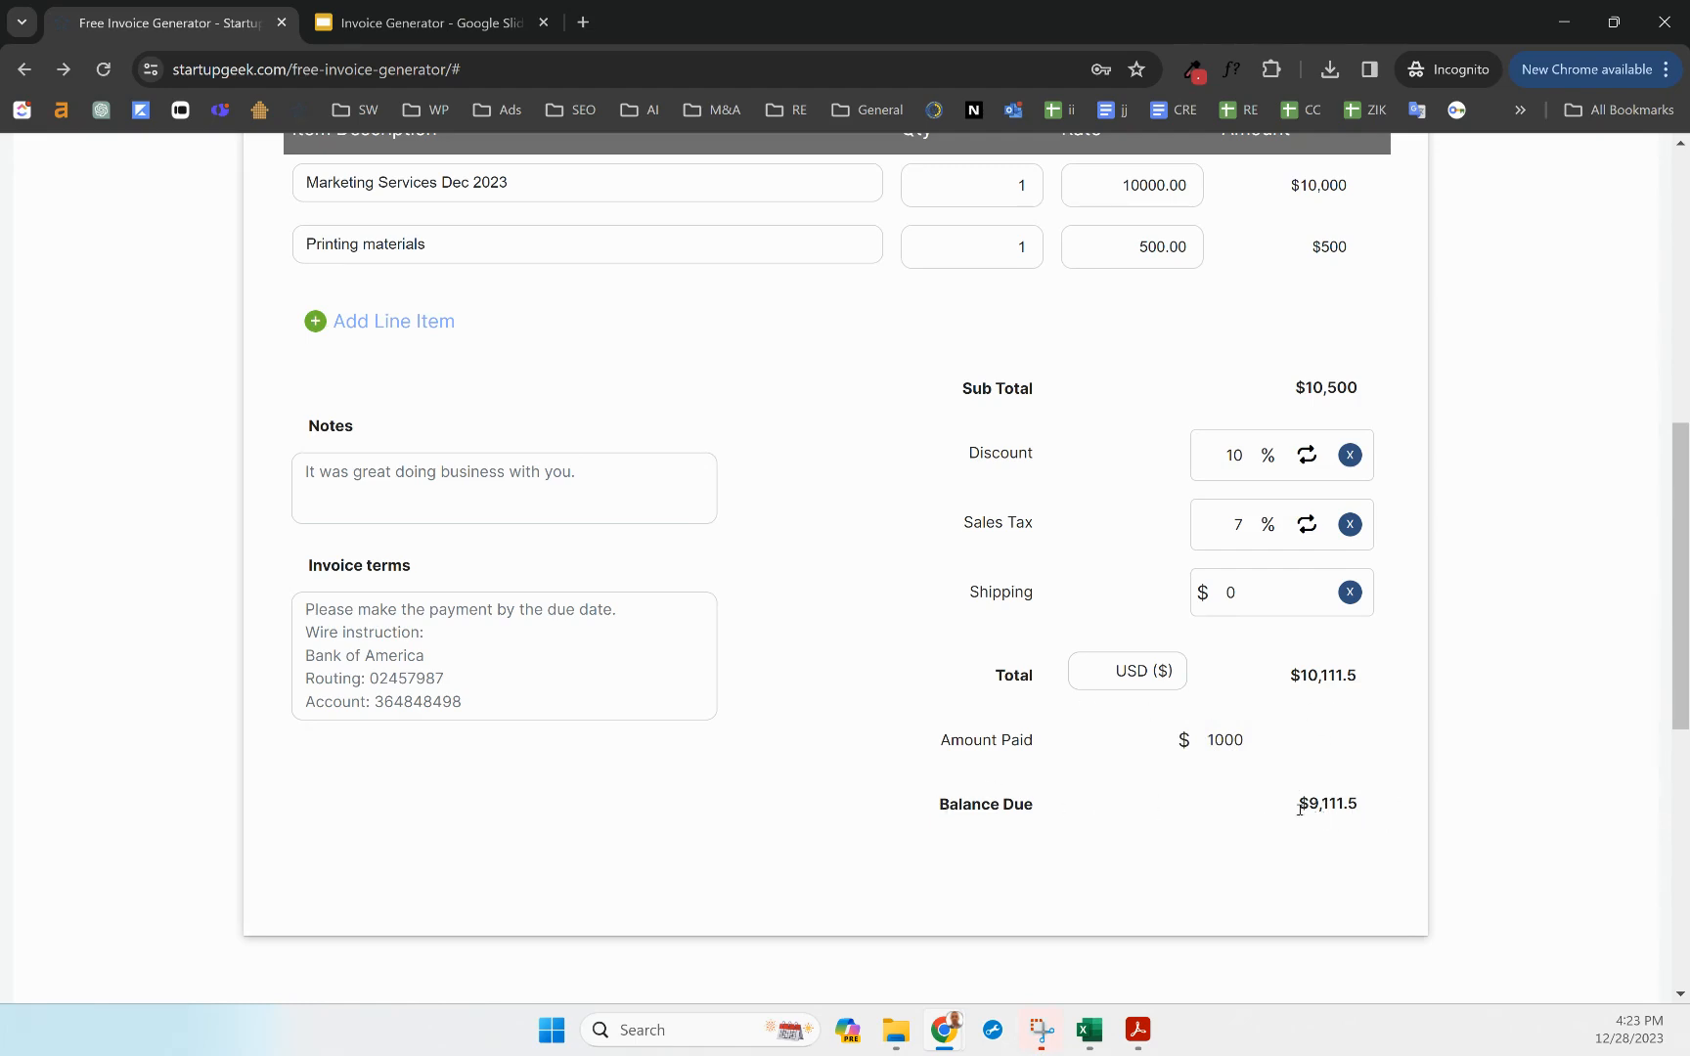
Delete the blank third line item below Printing materials
{"action": "scroll", "coordinate": [973, 811], "scroll_direction": "up", "scroll_amount": 5}
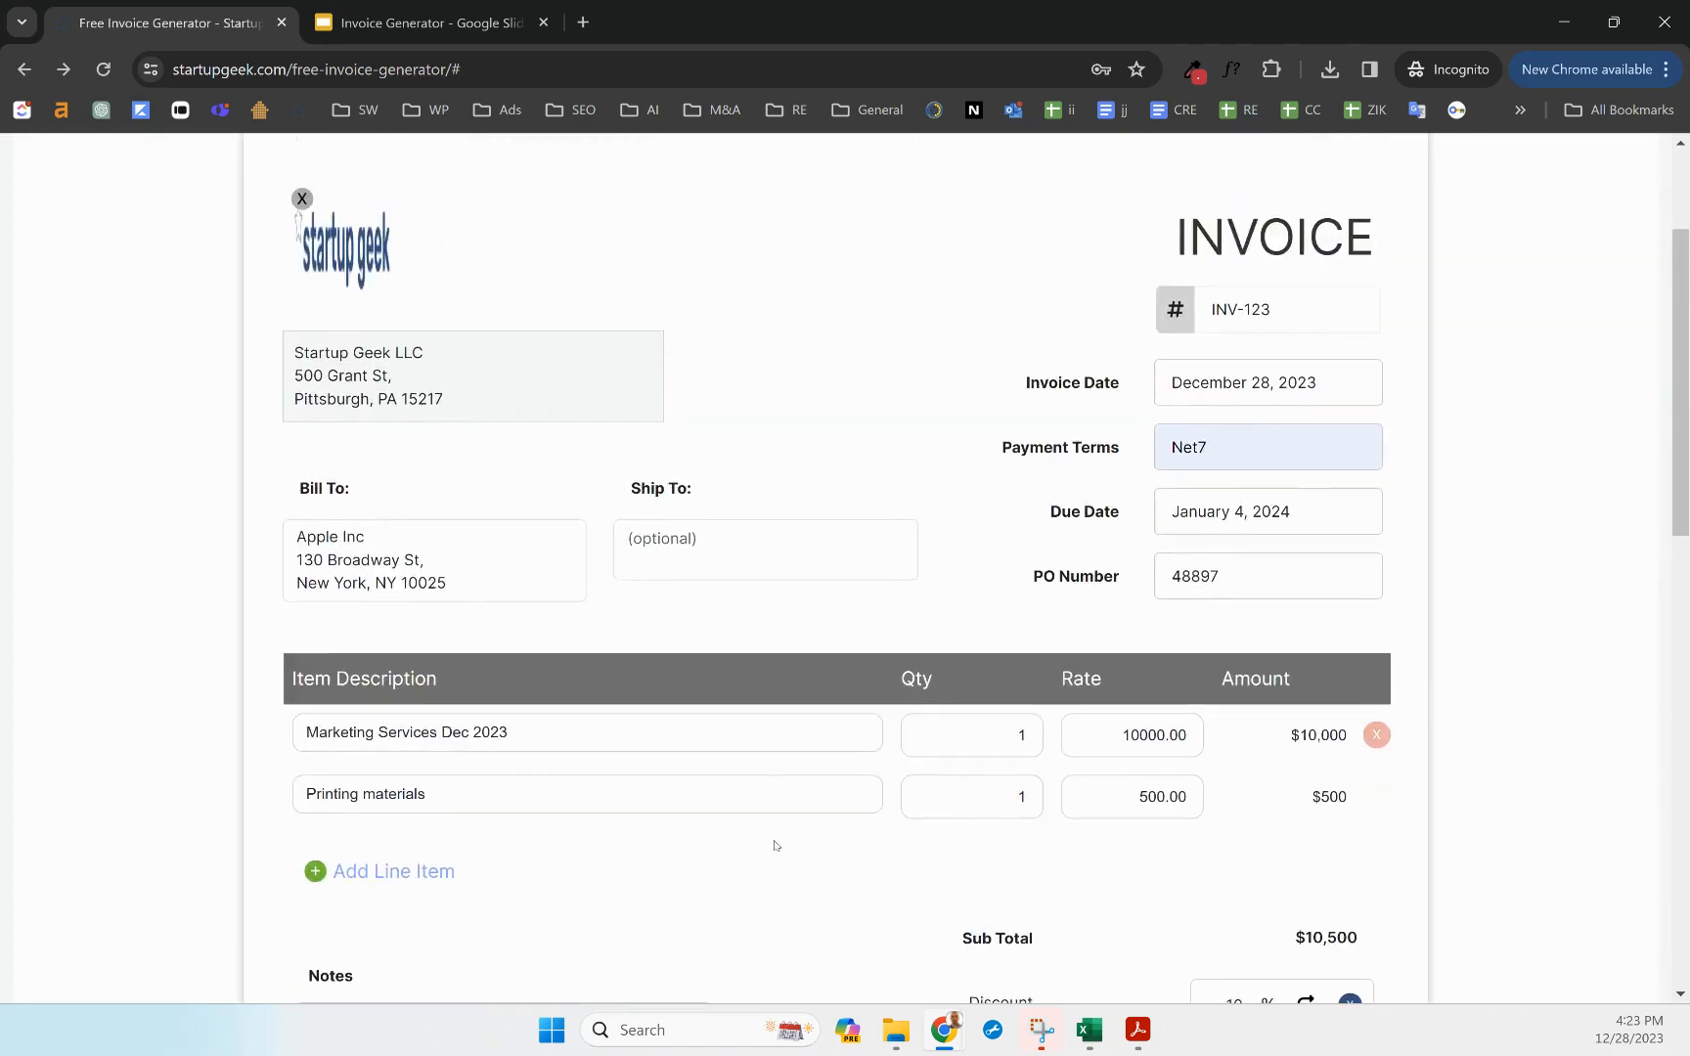
{"action": "scroll", "coordinate": [772, 845], "scroll_direction": "up", "scroll_amount": 1}
{"action": "scroll", "coordinate": [388, 745], "scroll_direction": "down", "scroll_amount": 3}
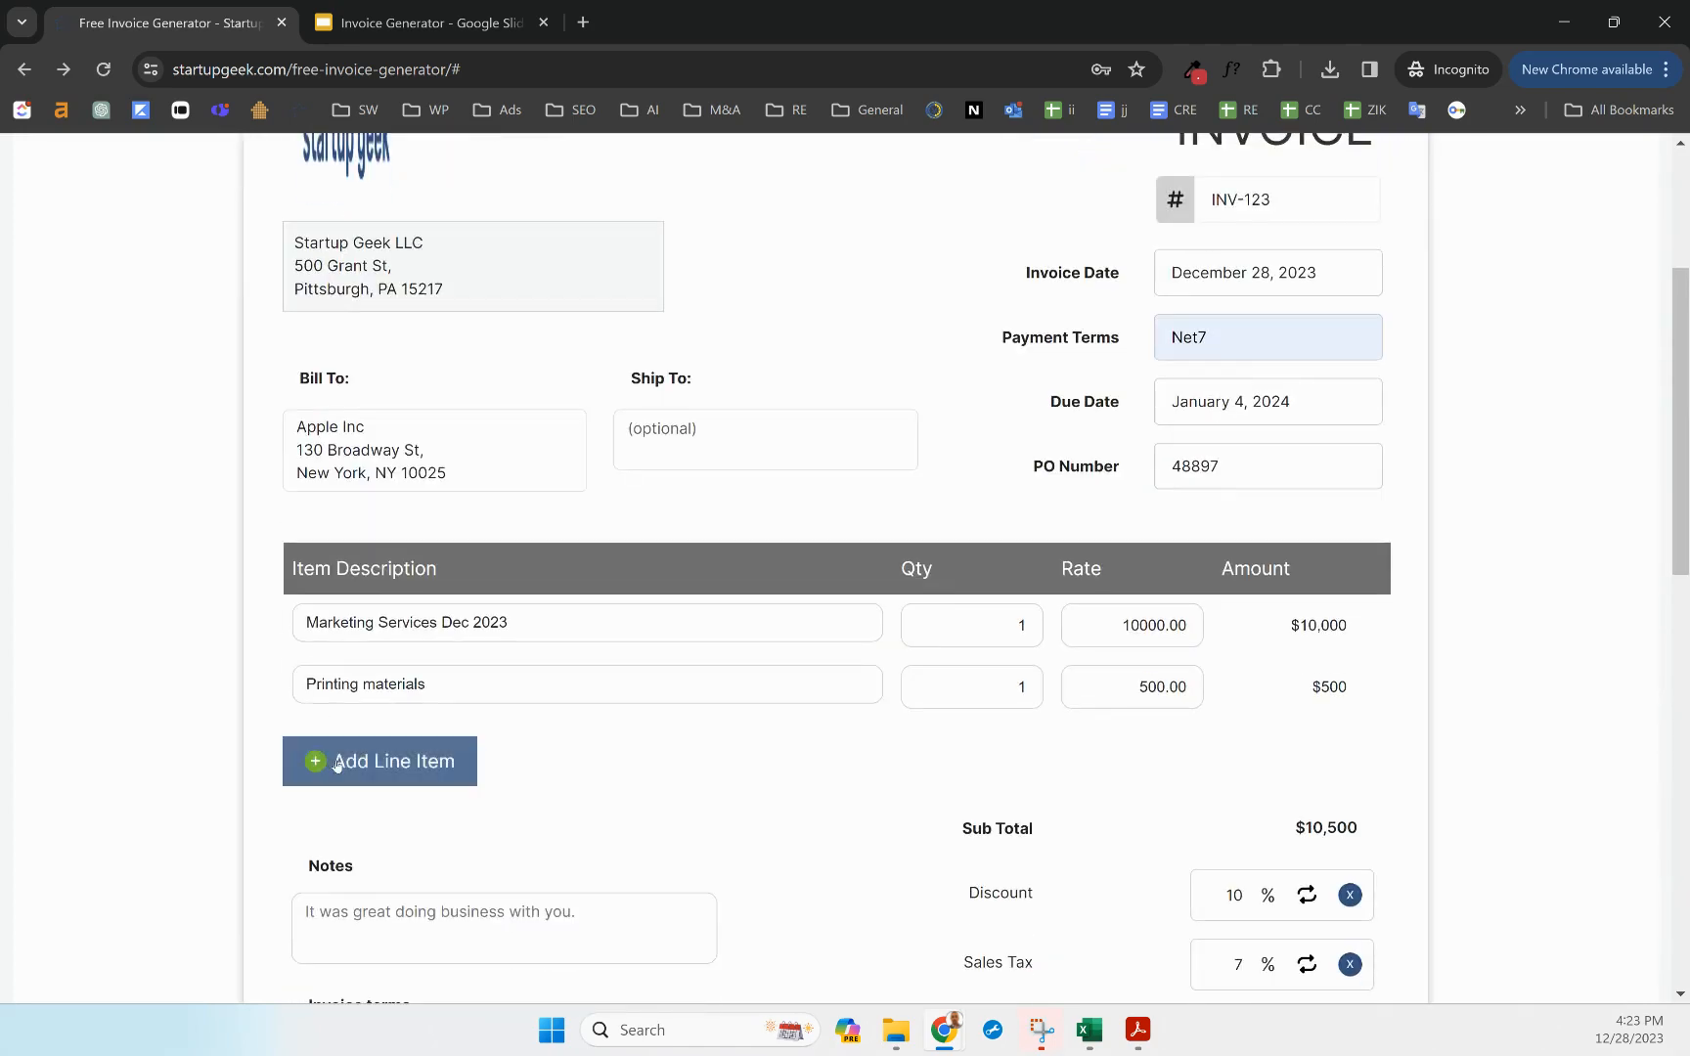
{"action": "left_click", "coordinate": [361, 770]}
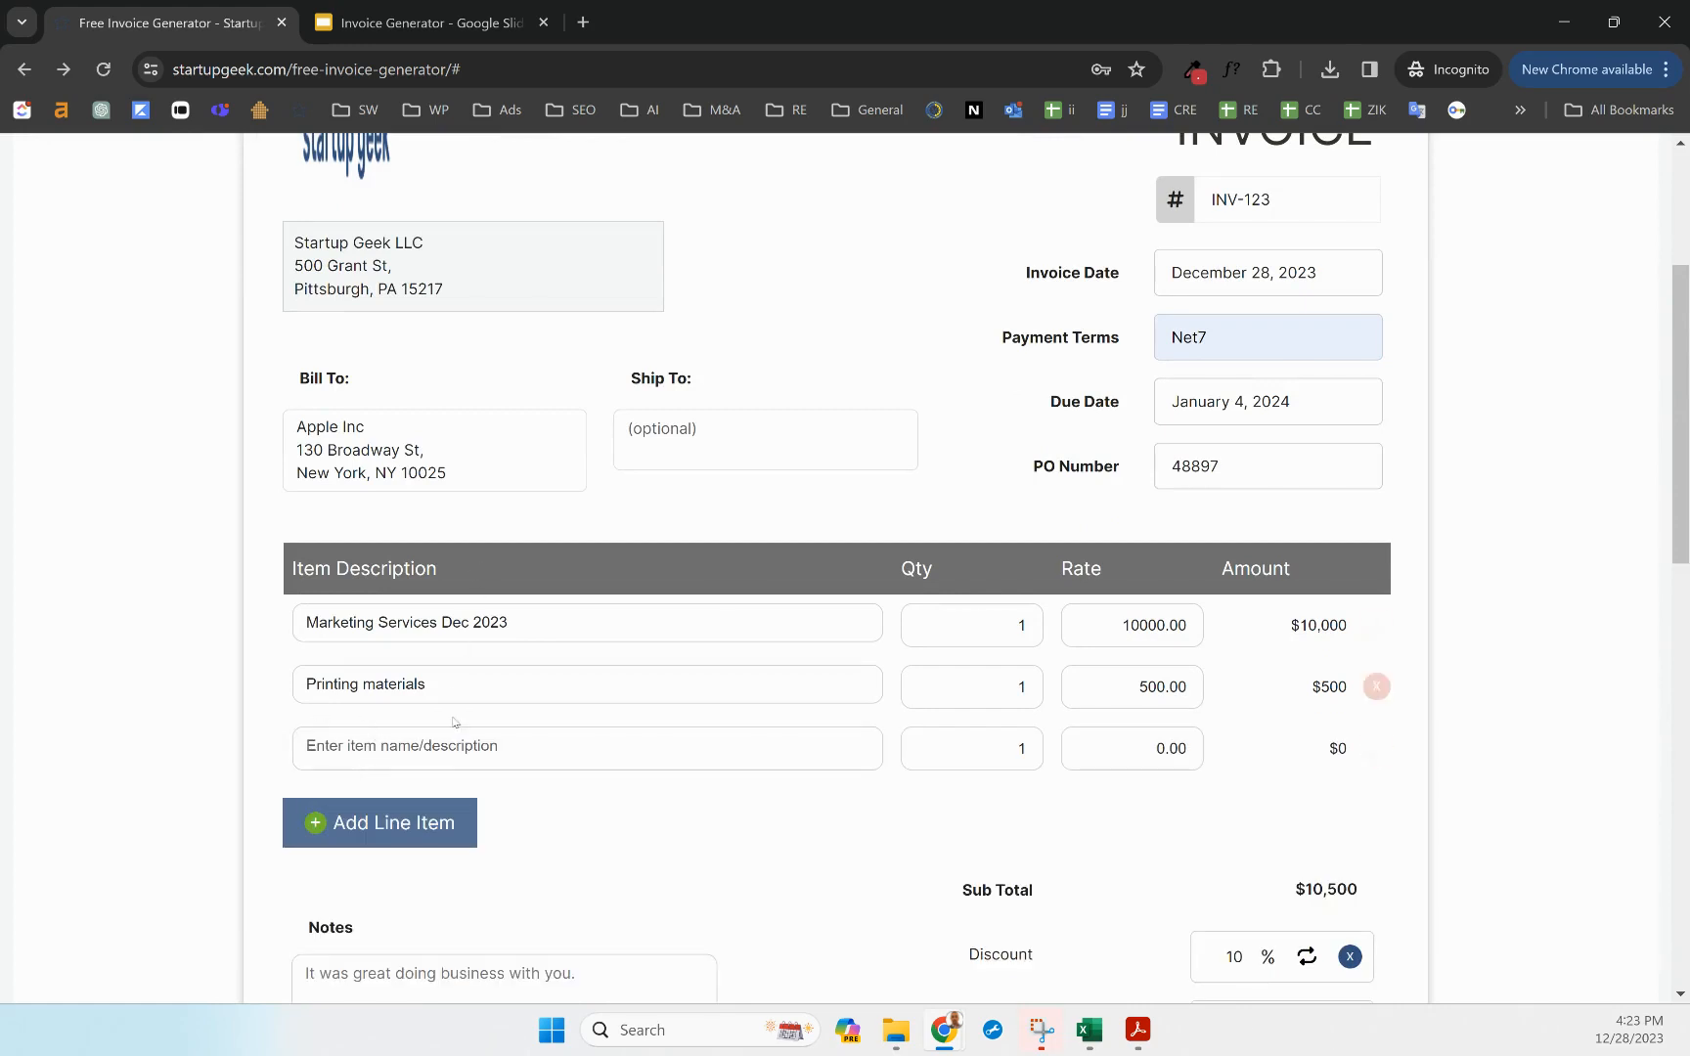
{"action": "left_click", "coordinate": [1375, 748]}
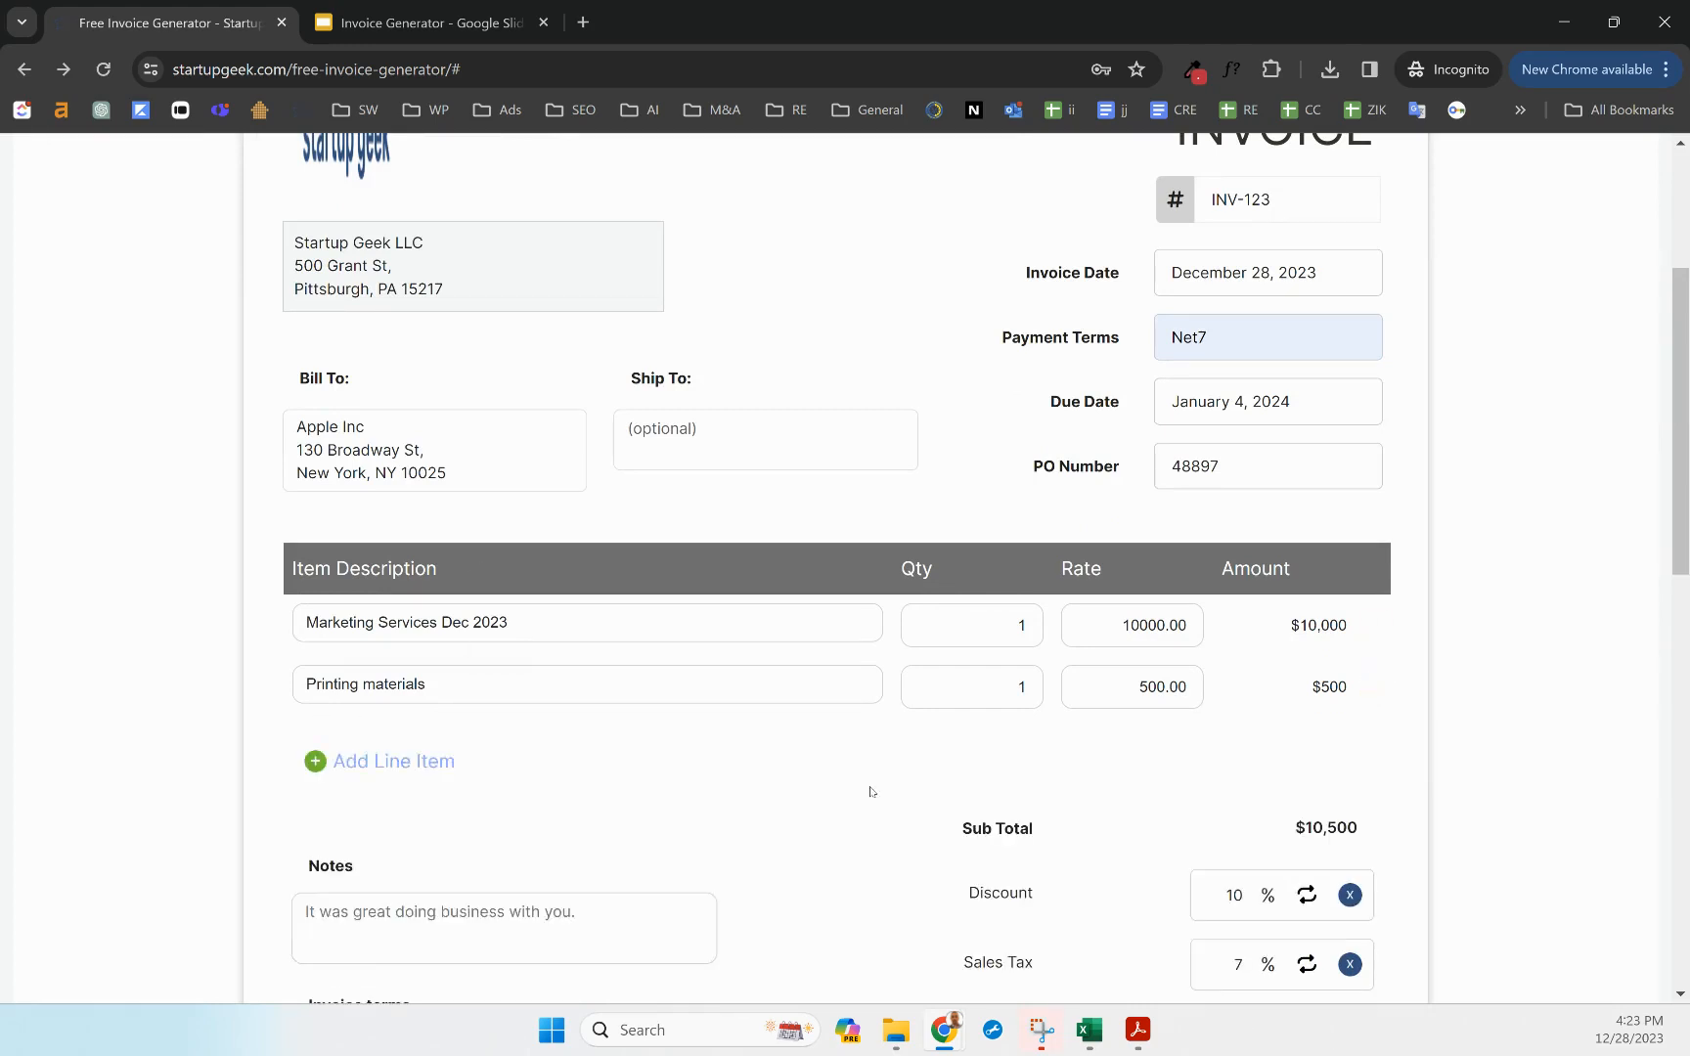
{"action": "scroll", "coordinate": [653, 782], "scroll_direction": "up", "scroll_amount": 3}
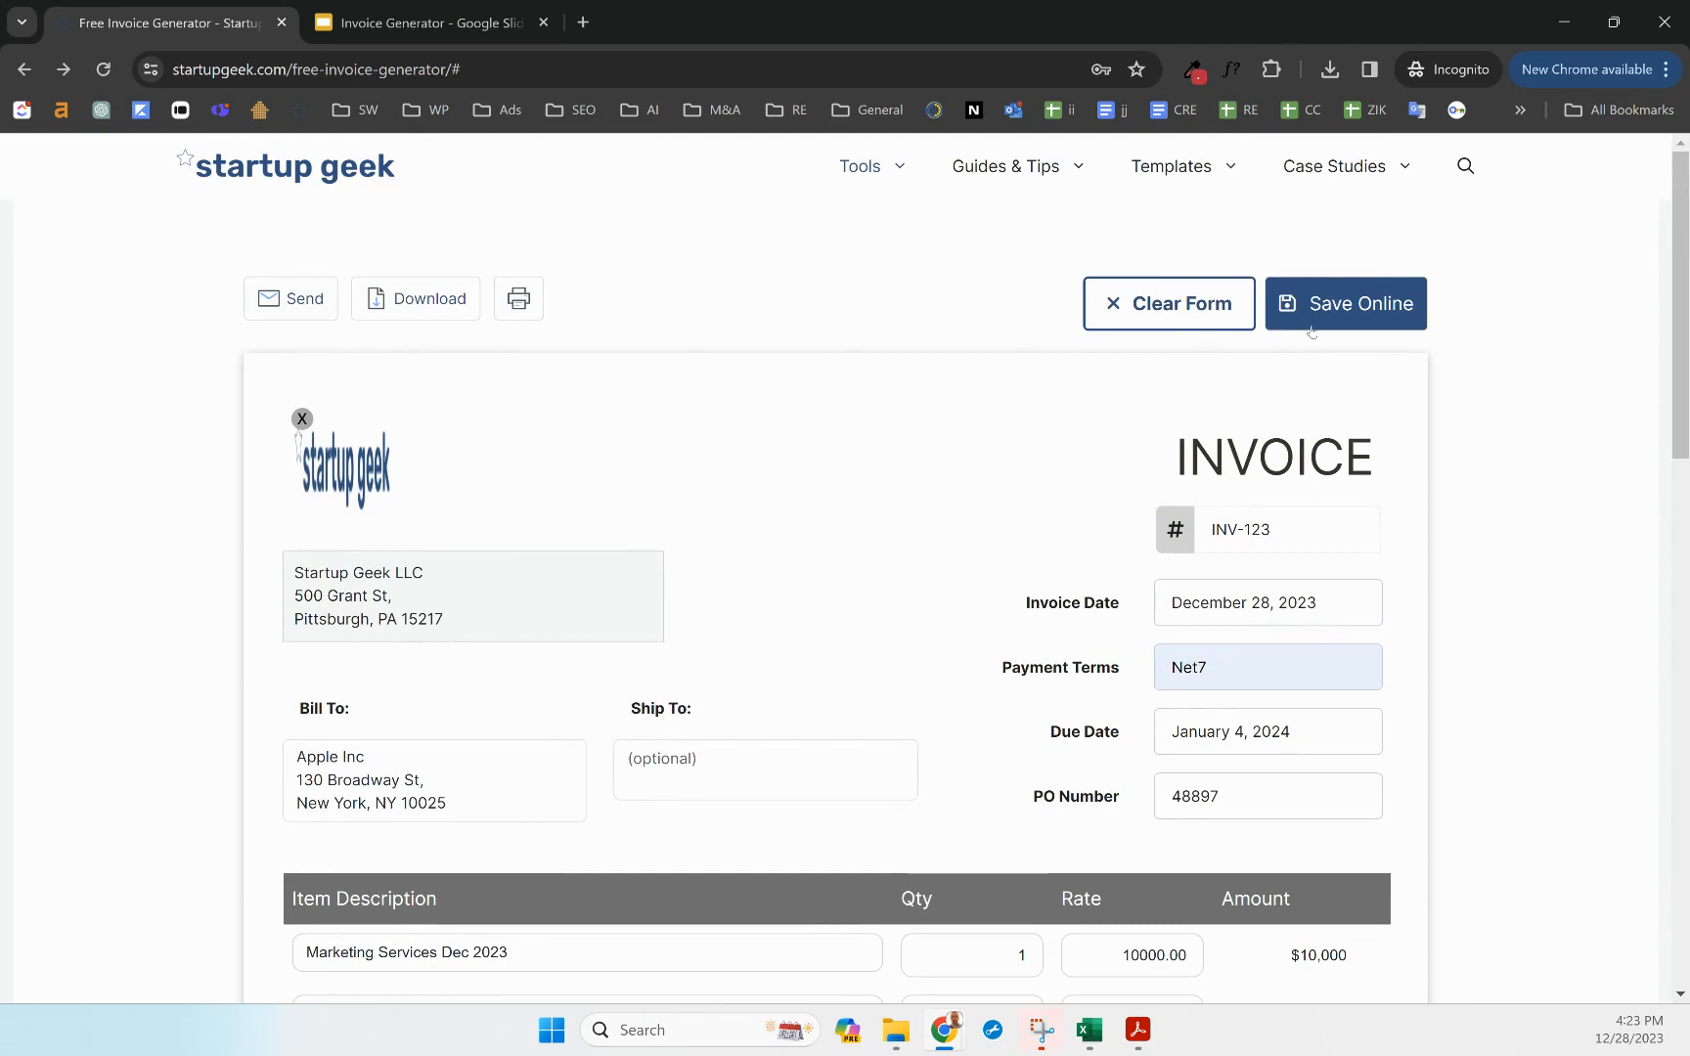
Cancel the PDF download, review the printable PDF preview, then return to the invoice form
{"action": "left_click", "coordinate": [430, 307]}
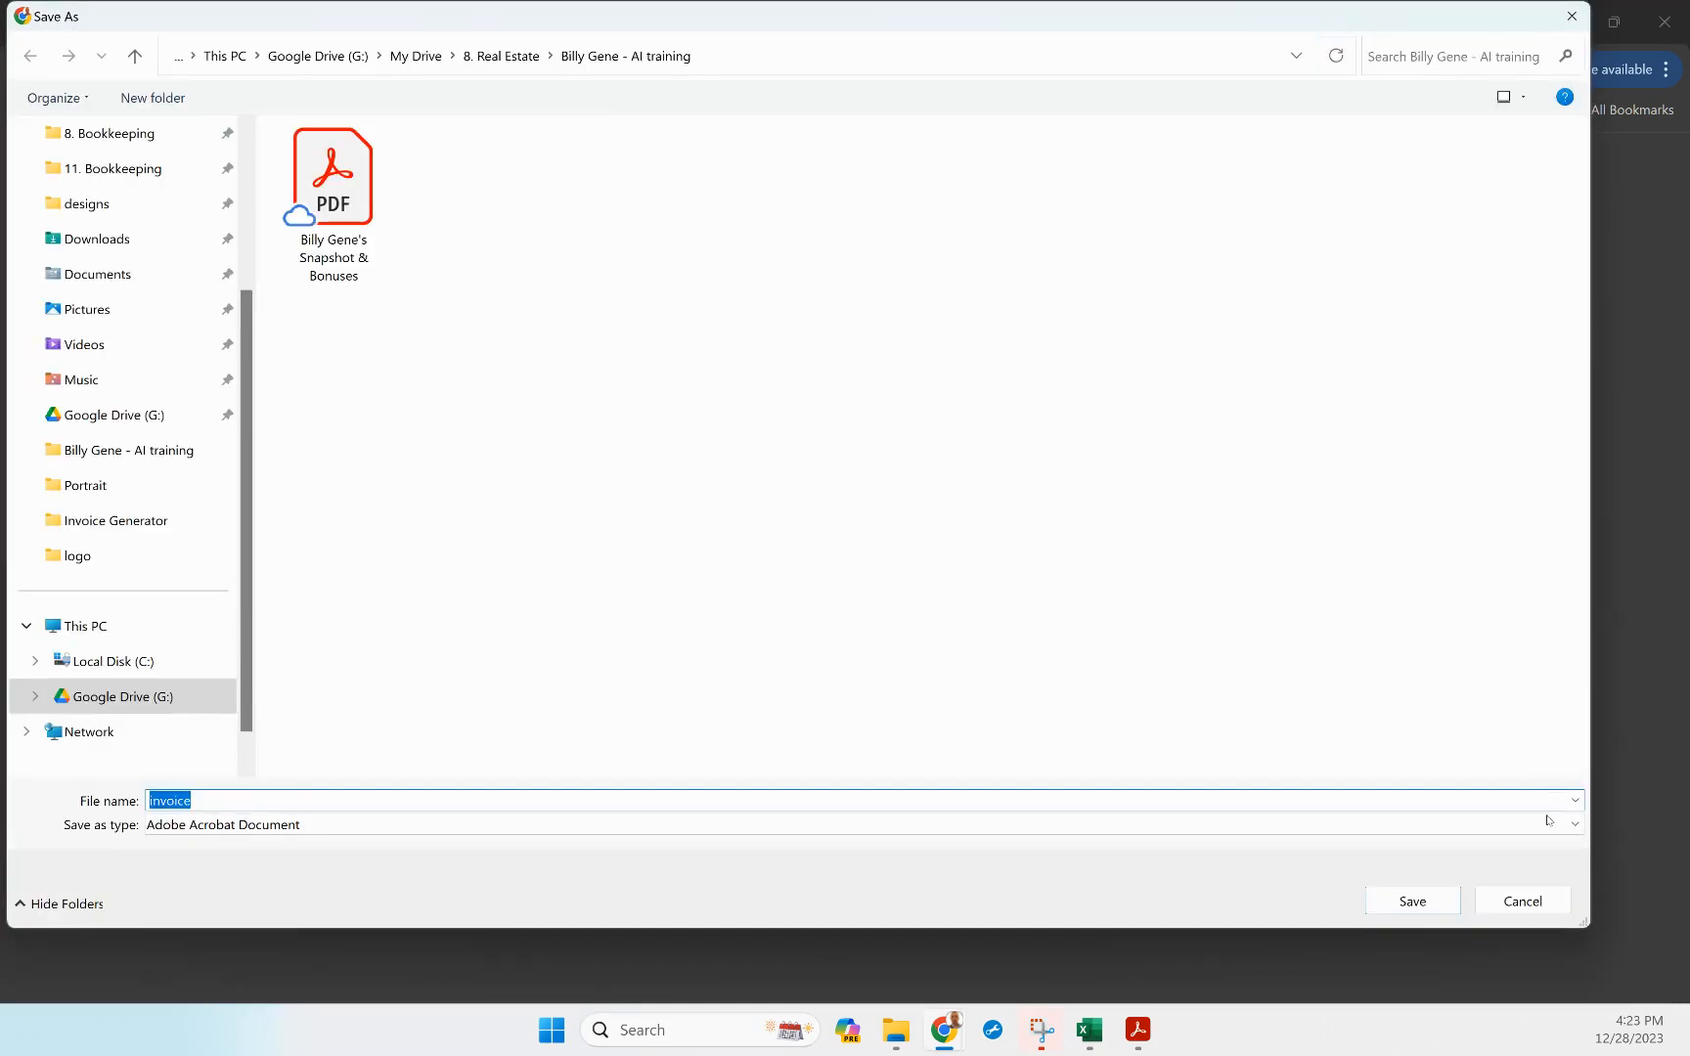
{"action": "left_click", "coordinate": [1530, 911]}
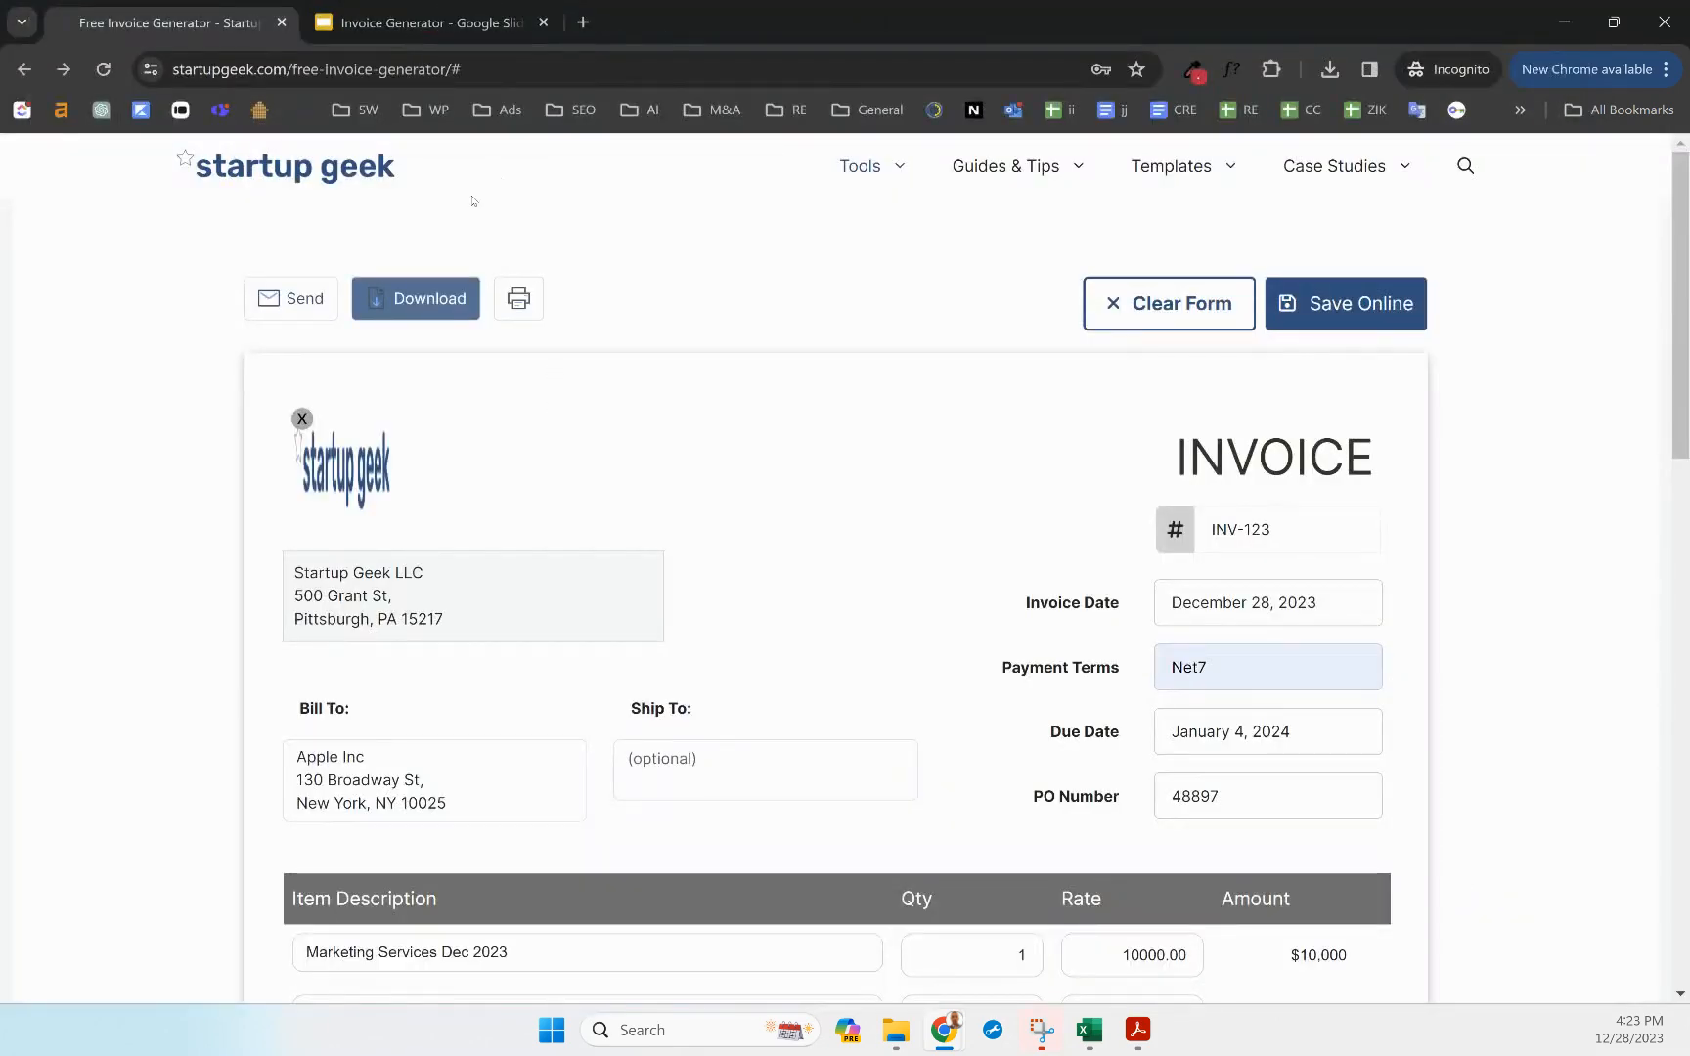
{"action": "left_click", "coordinate": [518, 302]}
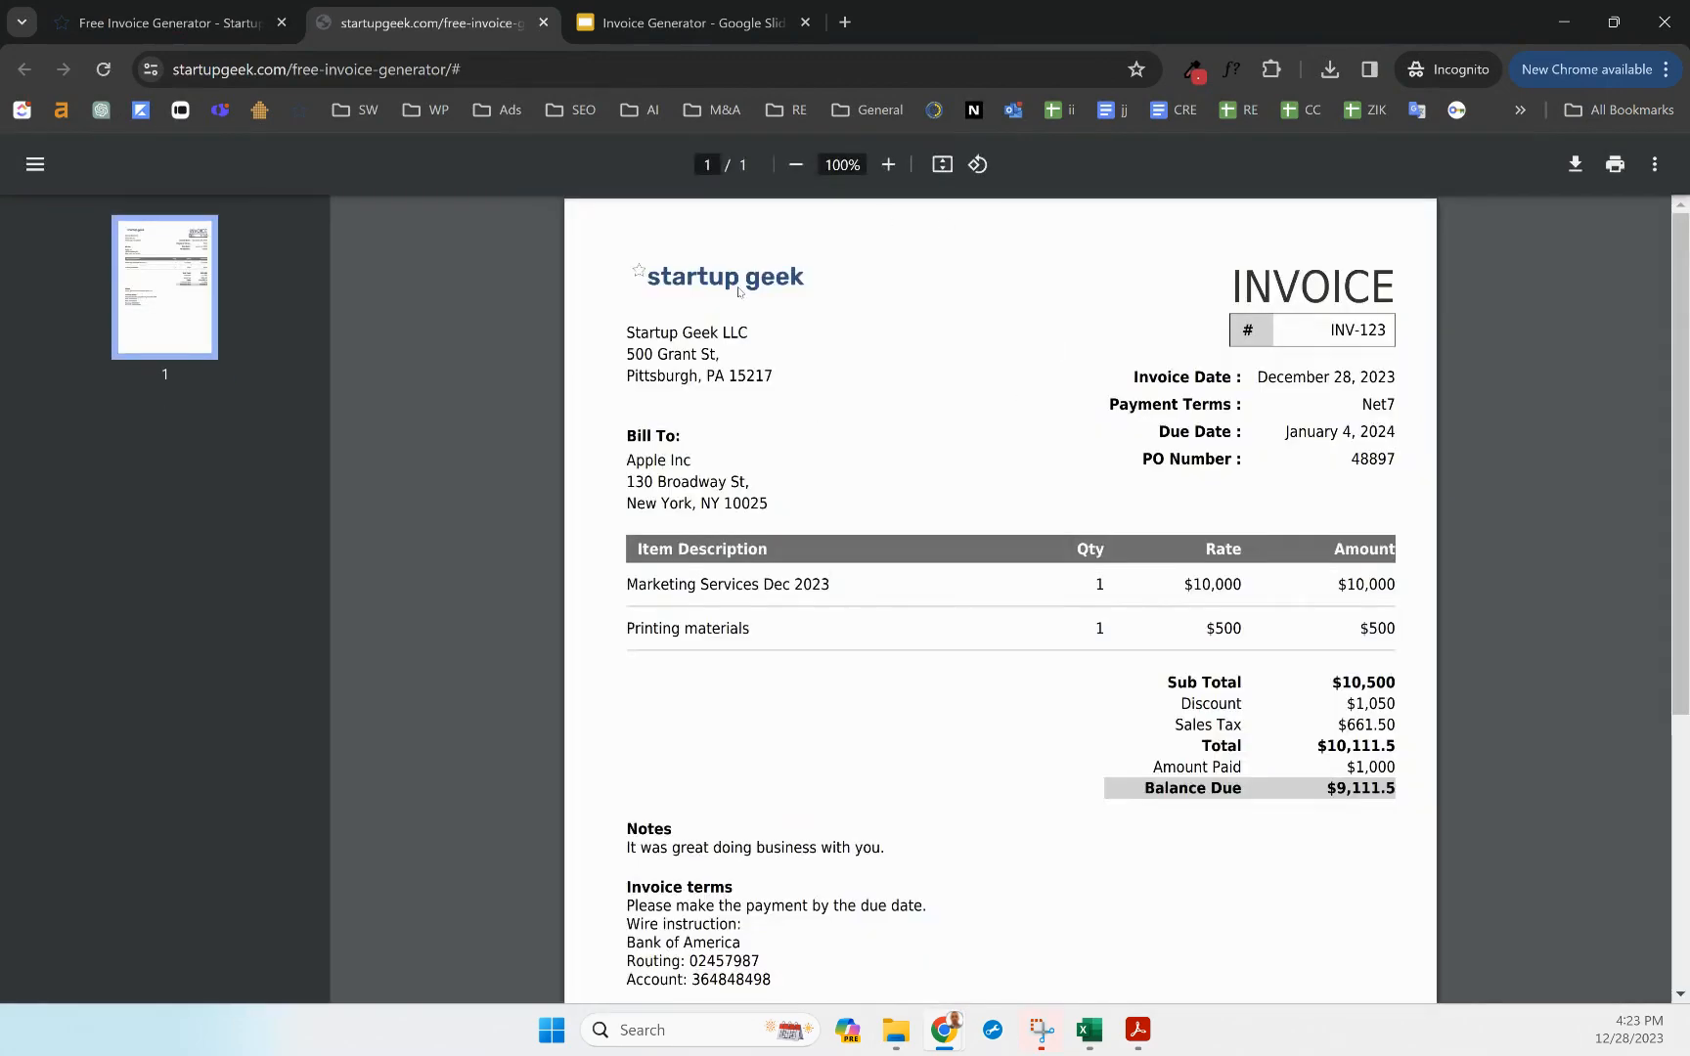
{"action": "scroll", "coordinate": [828, 454], "scroll_direction": "down", "scroll_amount": 3}
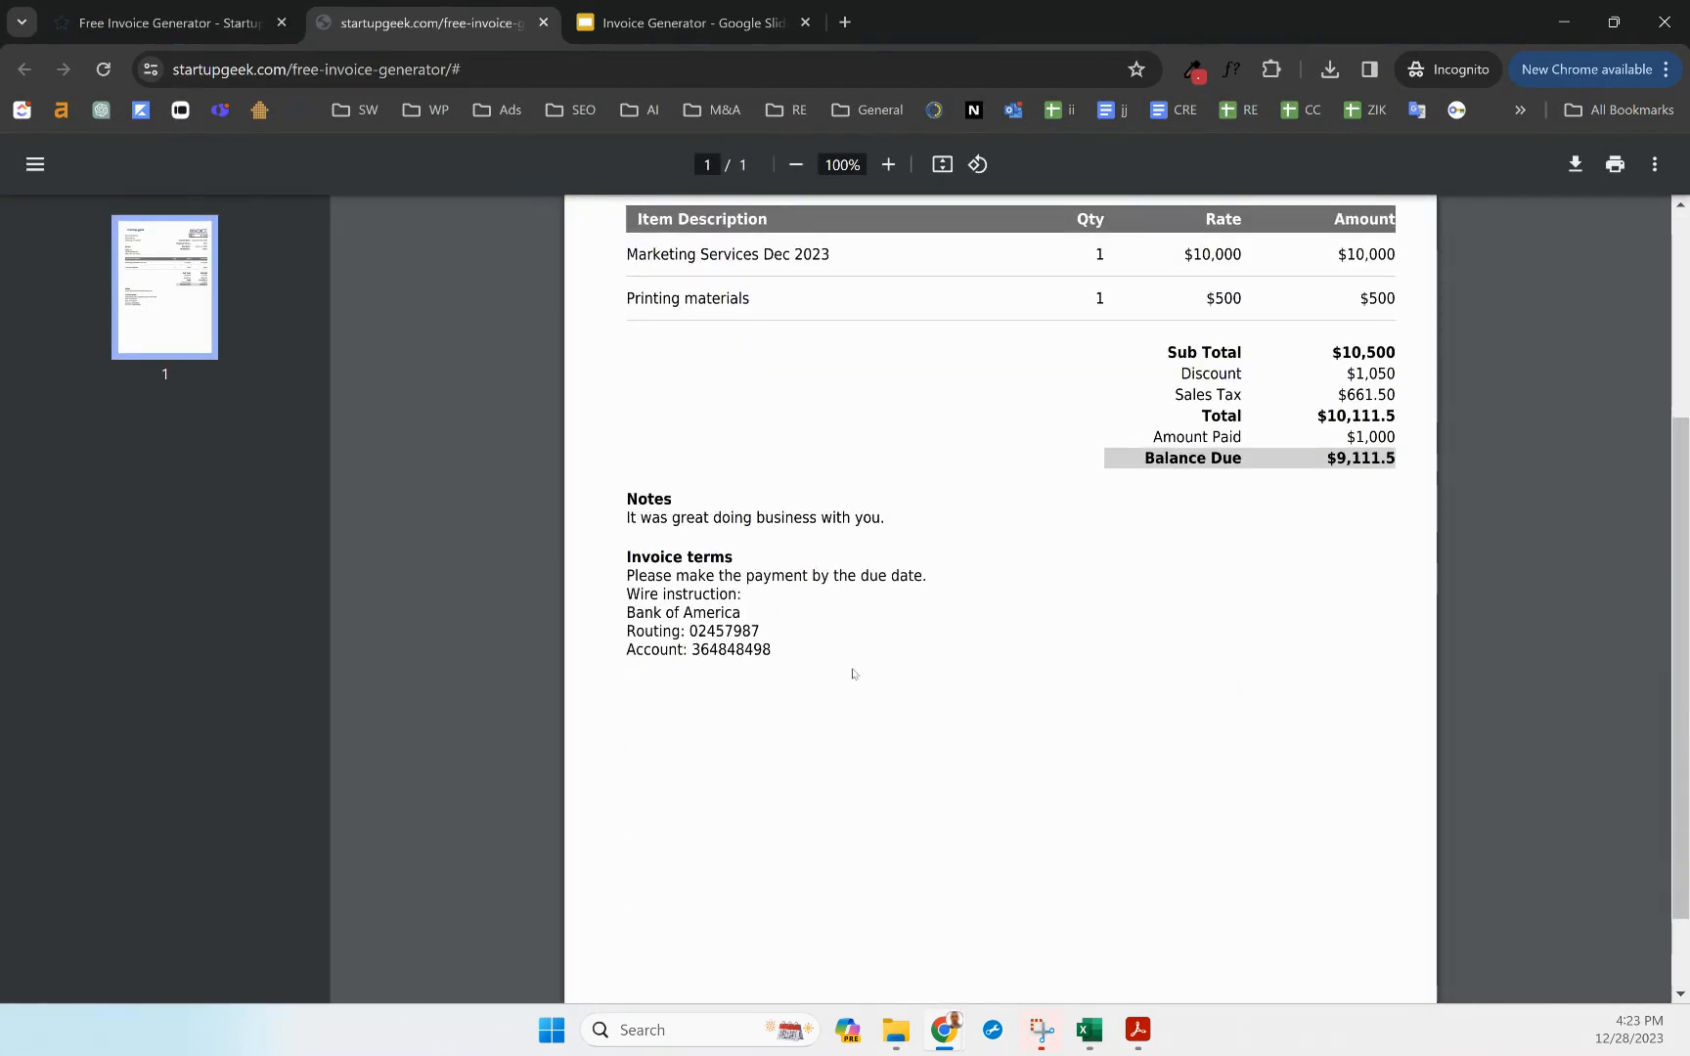
{"action": "scroll", "coordinate": [853, 674], "scroll_direction": "up", "scroll_amount": 3}
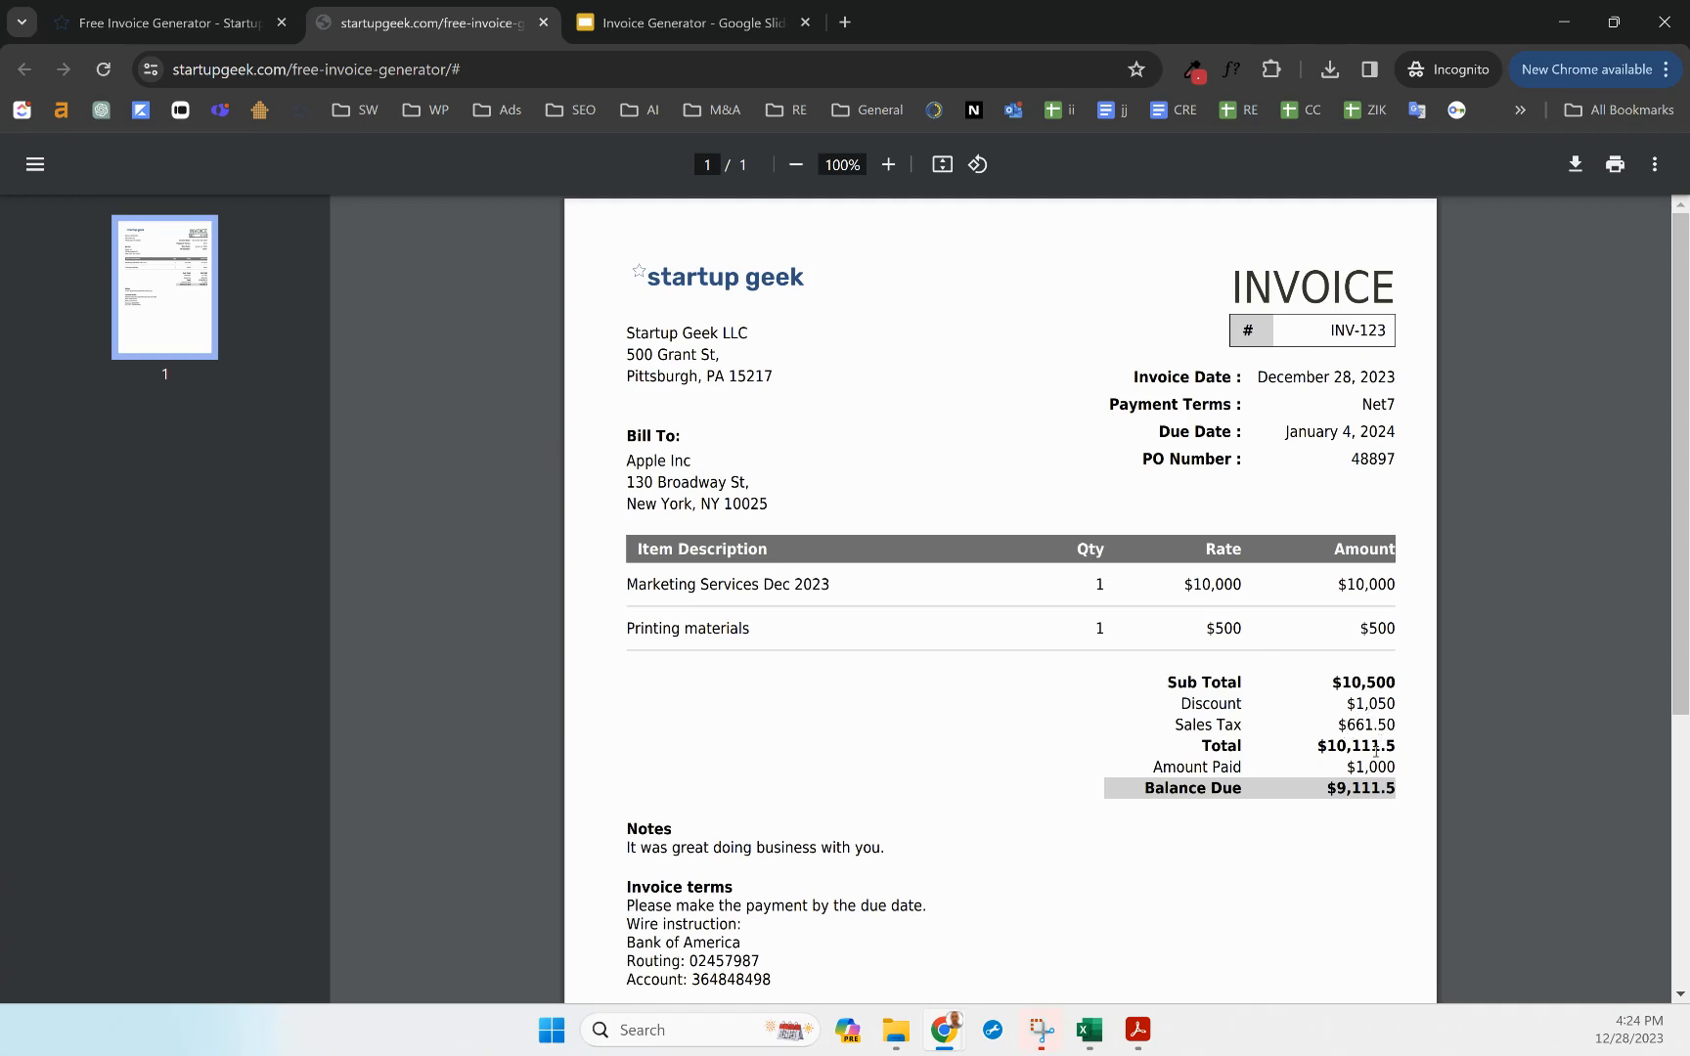
{"action": "scroll", "coordinate": [845, 827], "scroll_direction": "down", "scroll_amount": 3}
{"action": "scroll", "coordinate": [870, 783], "scroll_direction": "up", "scroll_amount": 3}
{"action": "left_click", "coordinate": [197, 37]}
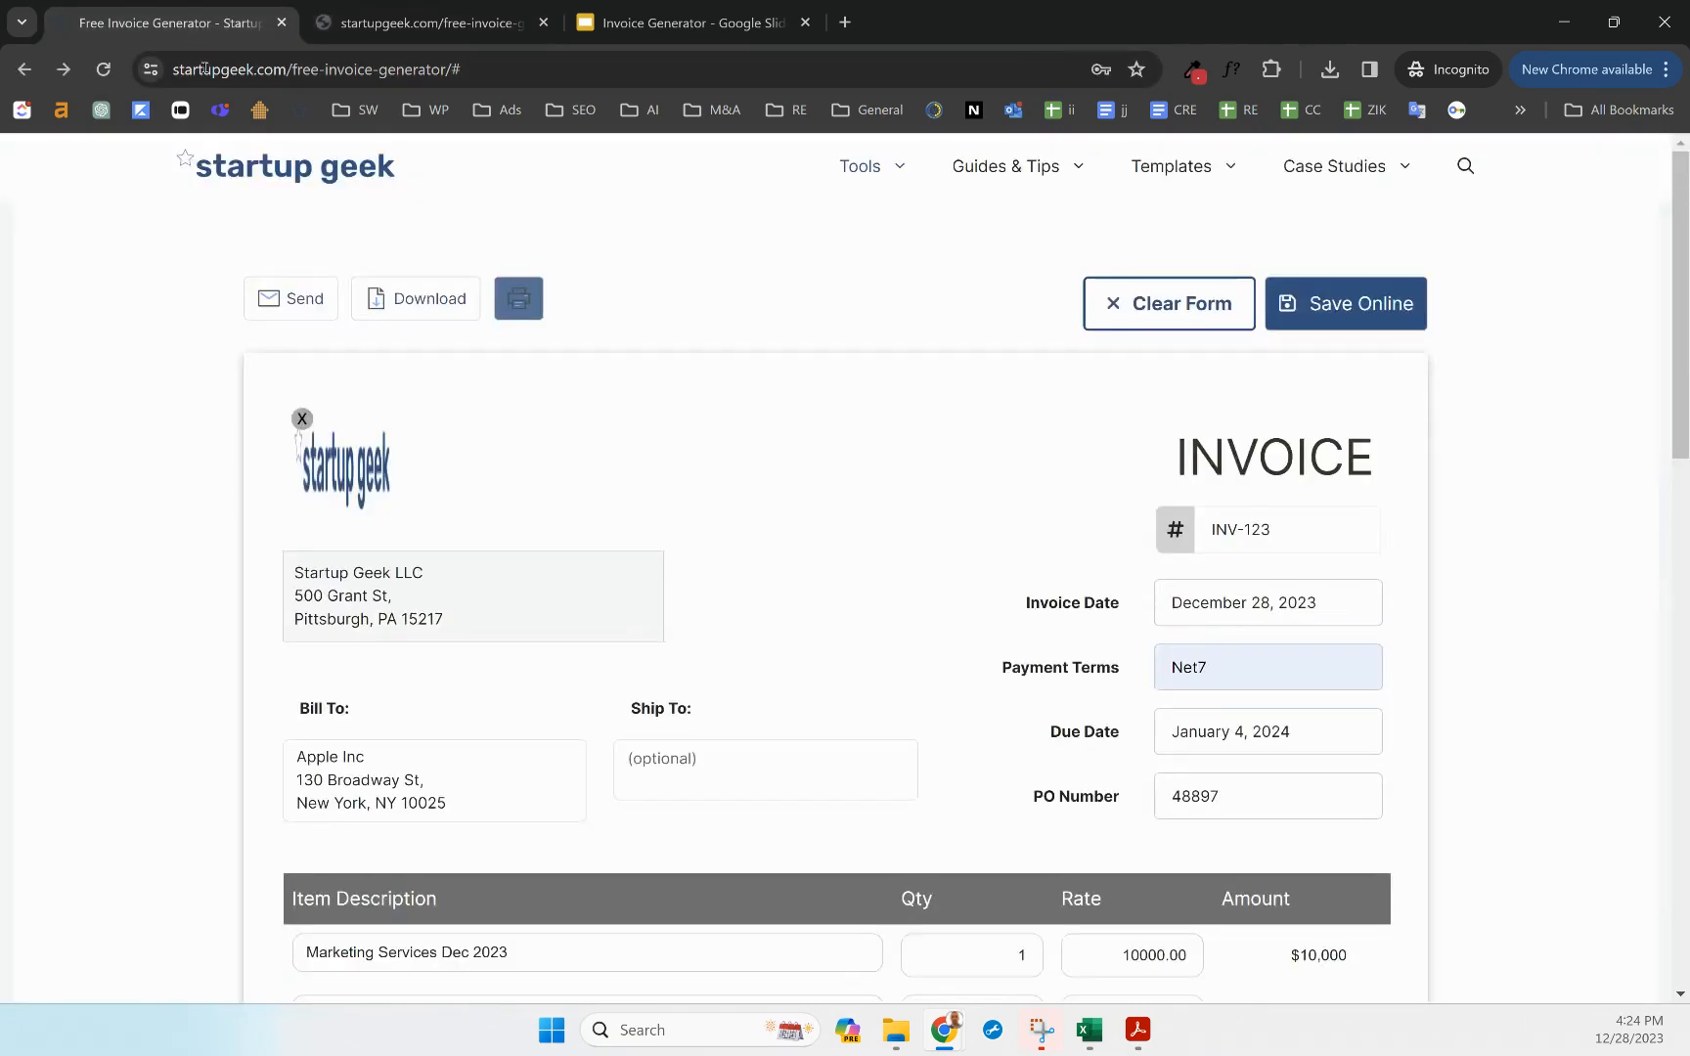
Try sending the invoice to reach the login form, then open Sign Up in a new tab
{"action": "left_click", "coordinate": [280, 309]}
{"action": "left_click", "coordinate": [285, 315]}
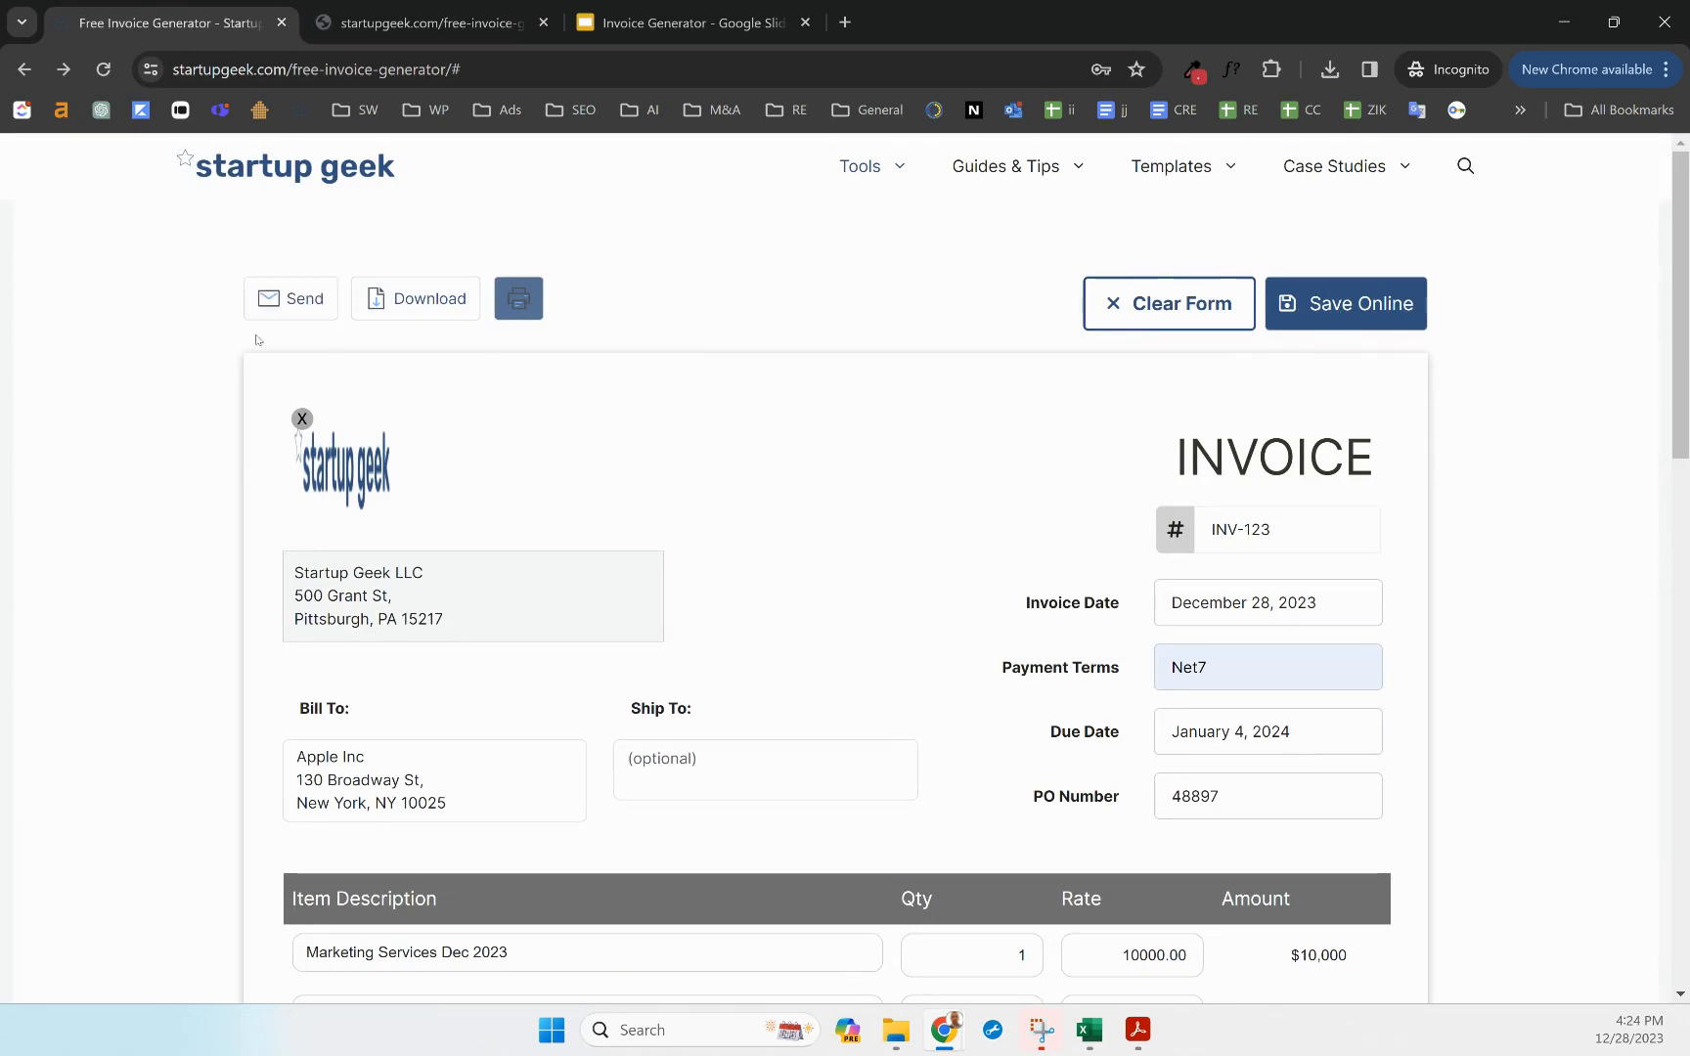
{"action": "left_click", "coordinate": [278, 299]}
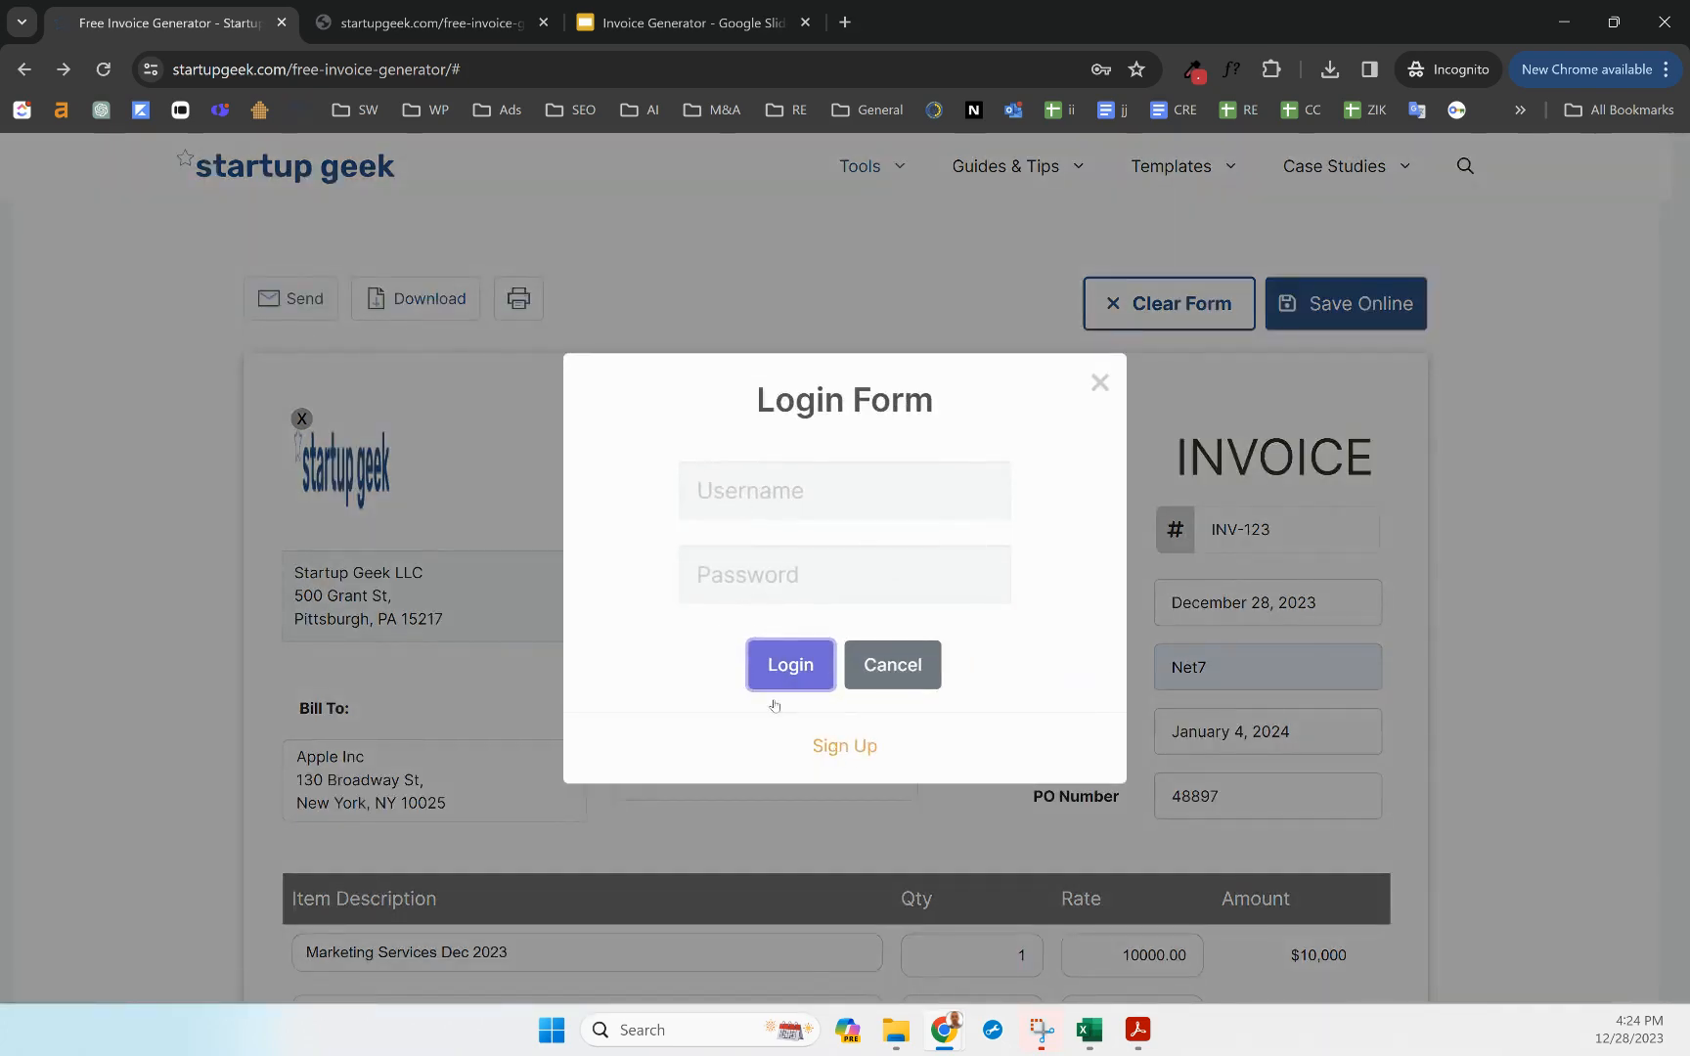
{"action": "right_click", "coordinate": [840, 753]}
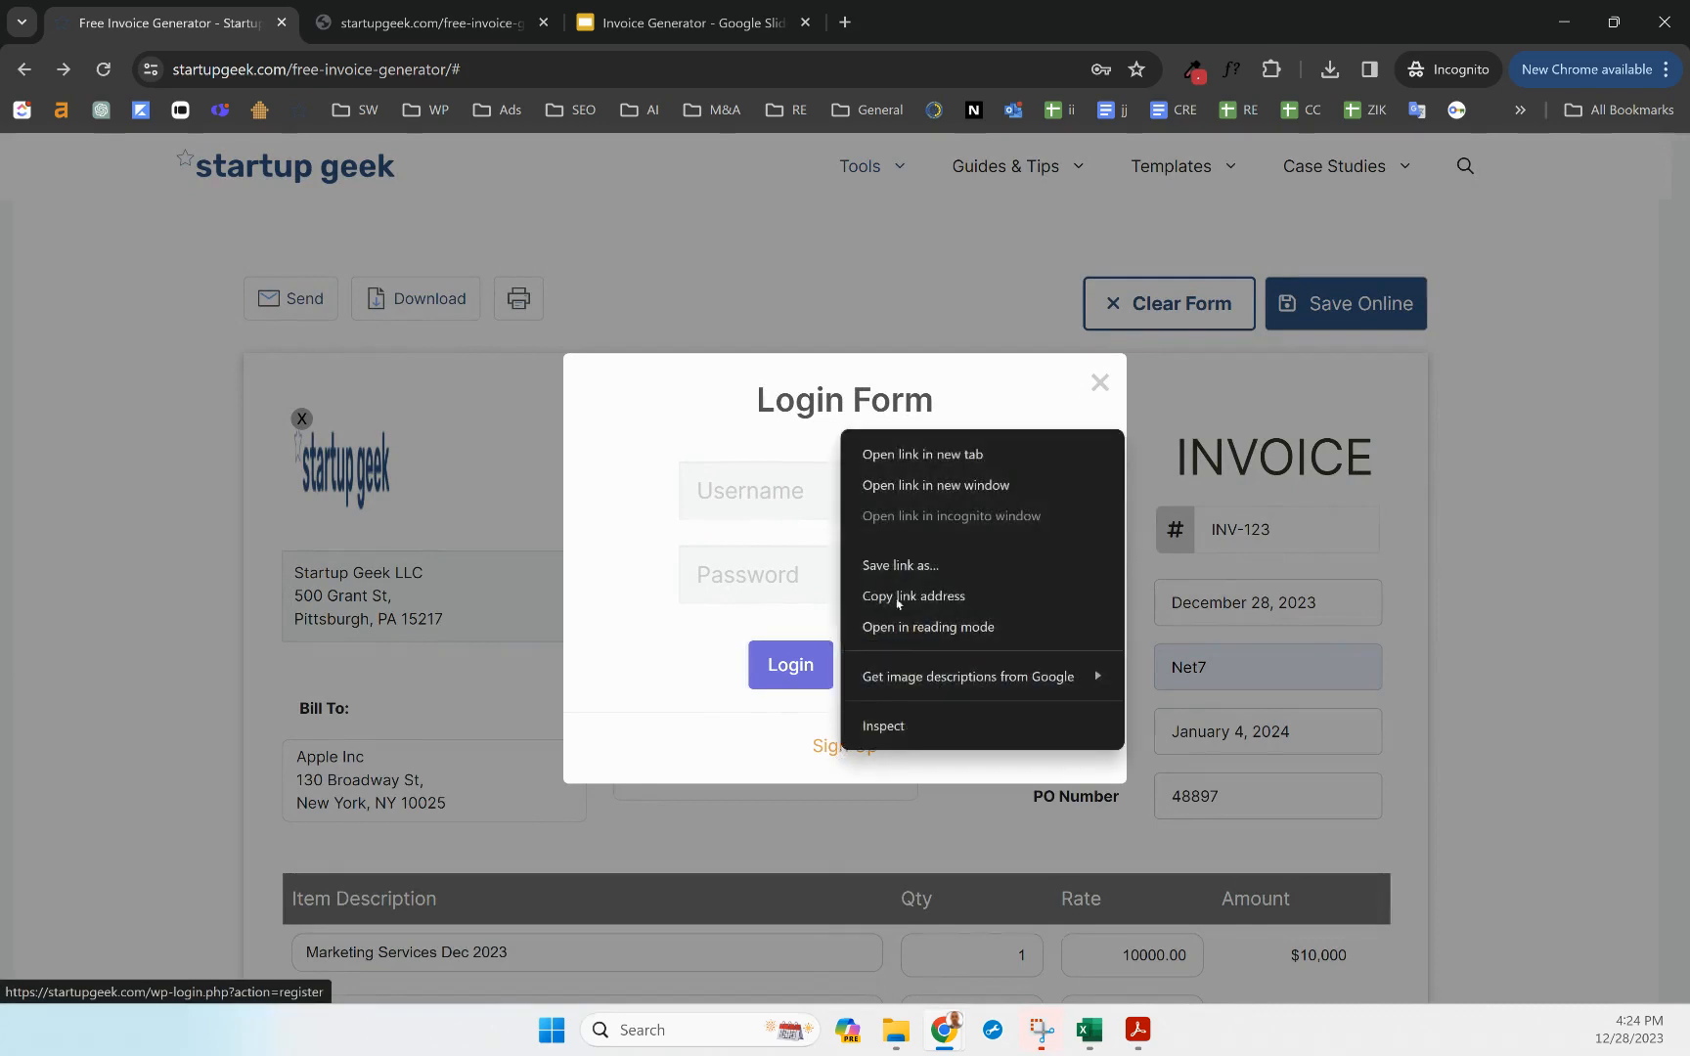
{"action": "left_click", "coordinate": [900, 455]}
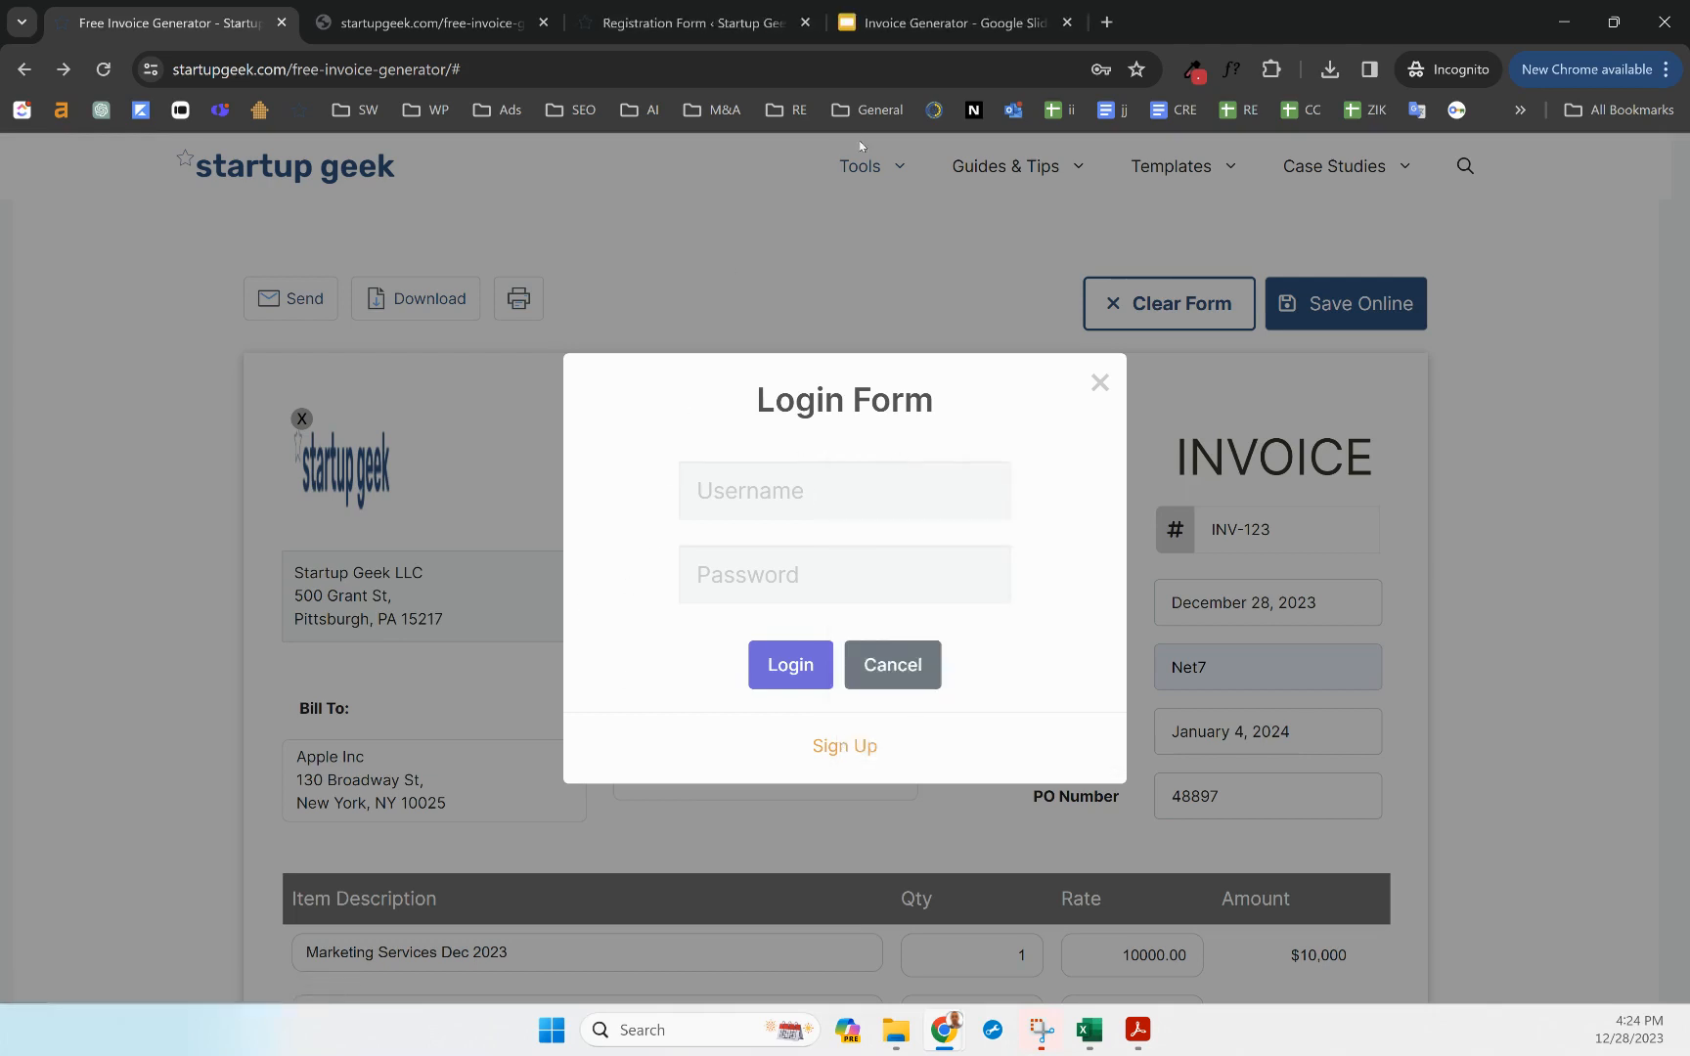
{"action": "left_click", "coordinate": [651, 26]}
Enter the new account's username in the registration form's Username field
{"action": "left_click", "coordinate": [774, 494]}
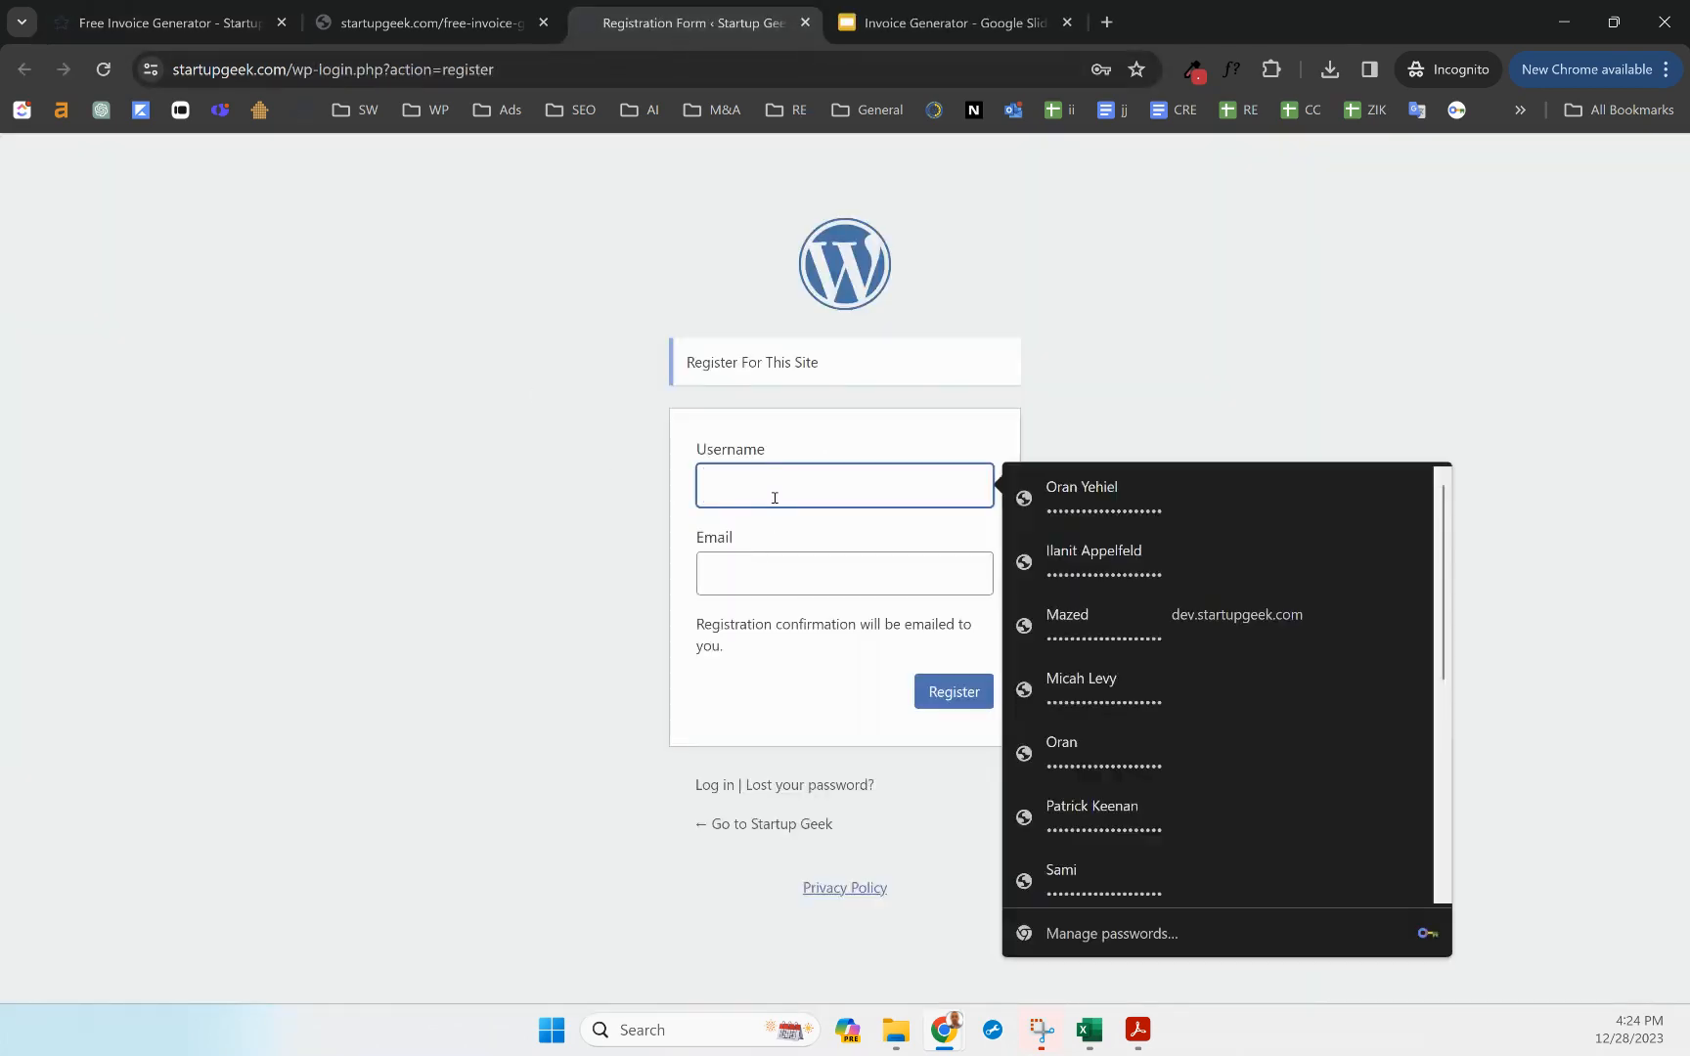
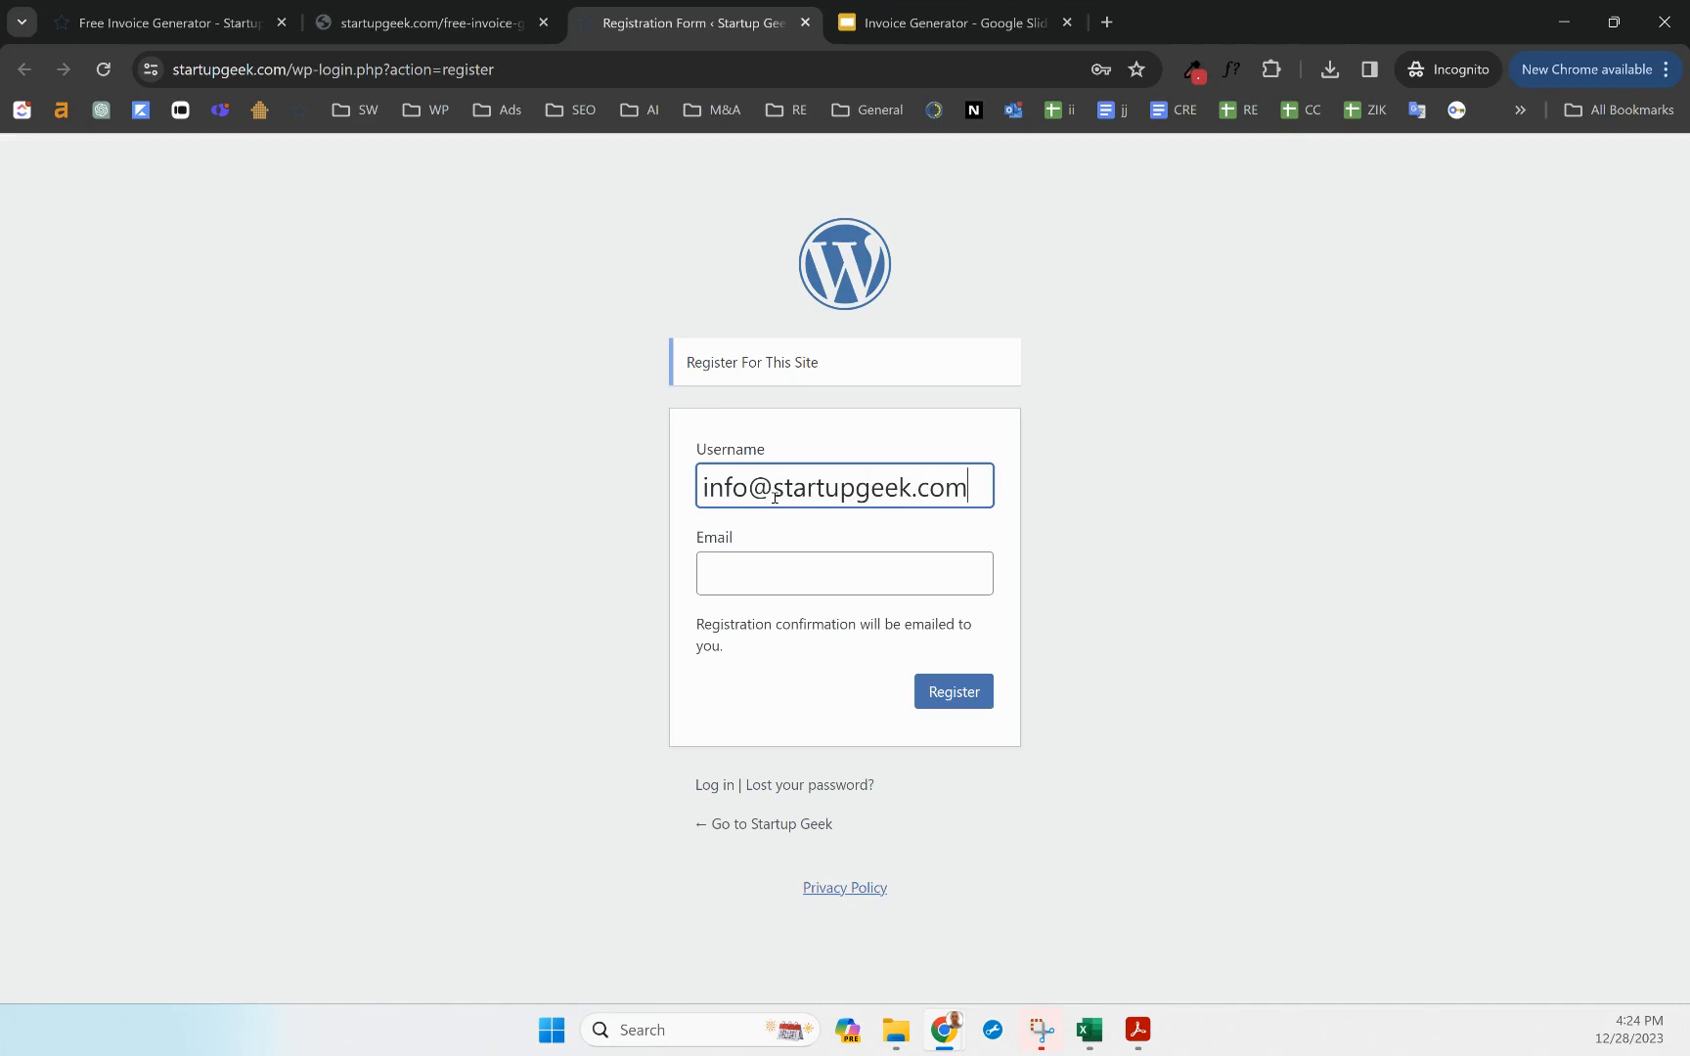
{"action": "key", "text": "Tab"}
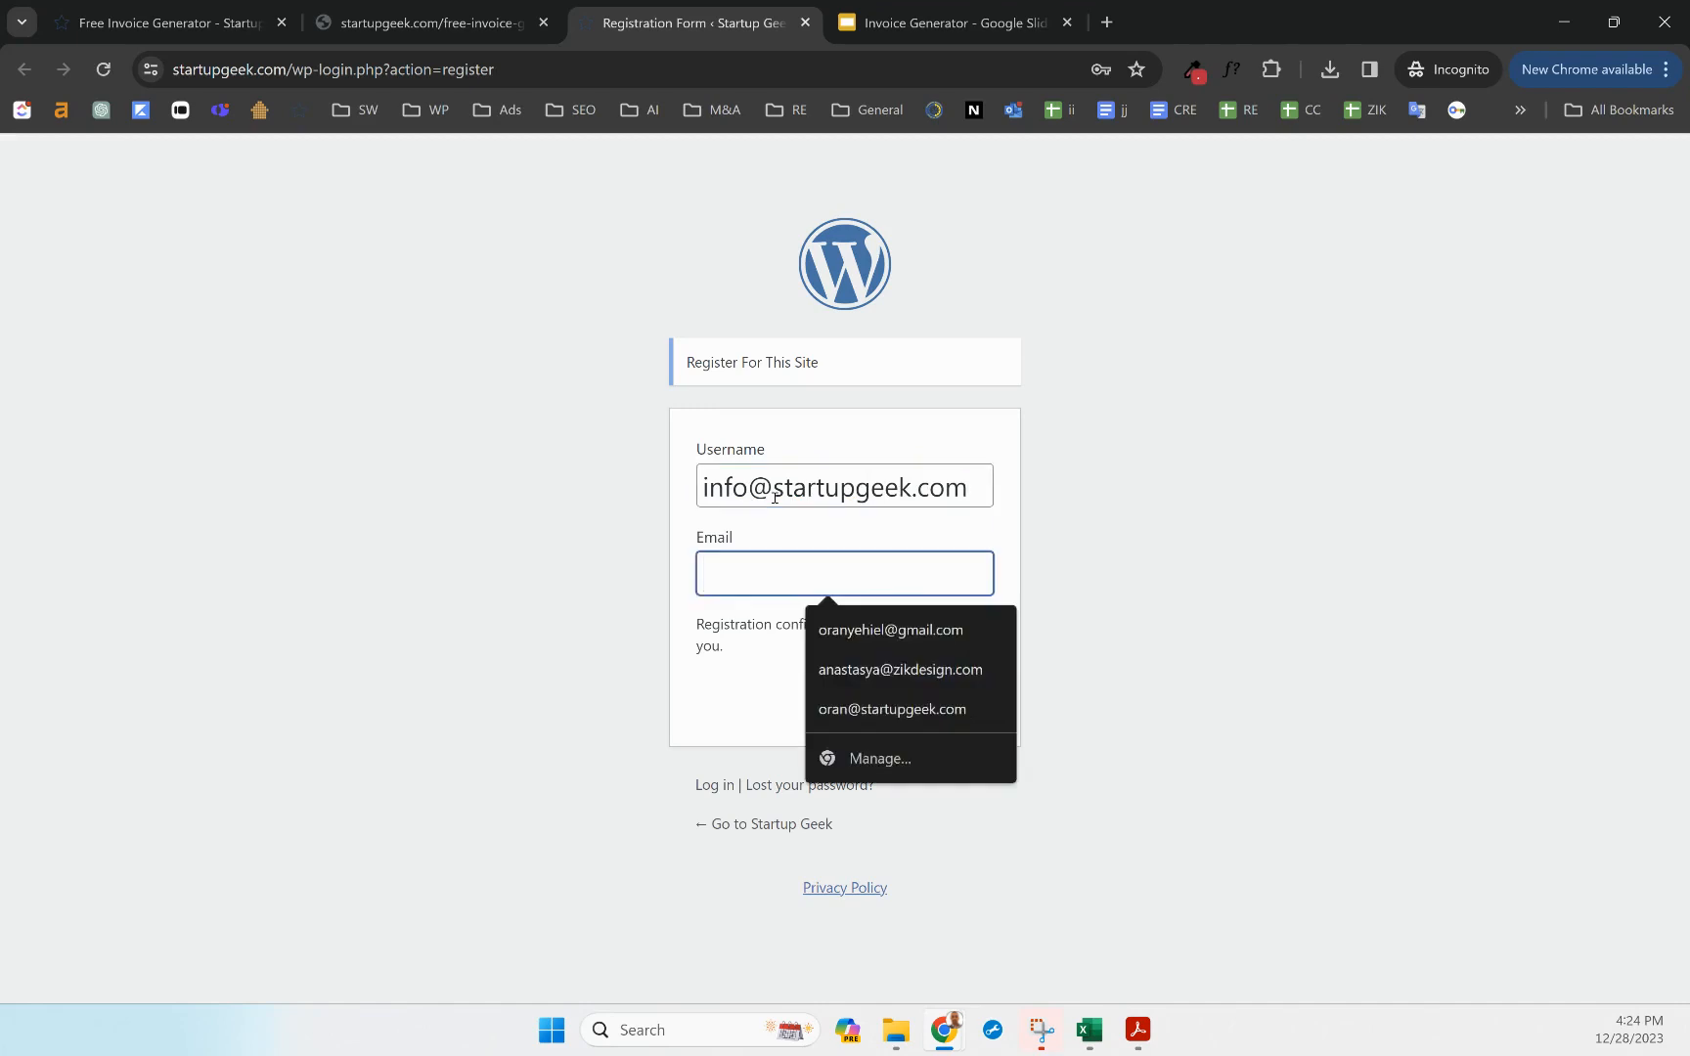
{"action": "left_click", "coordinate": [786, 544]}
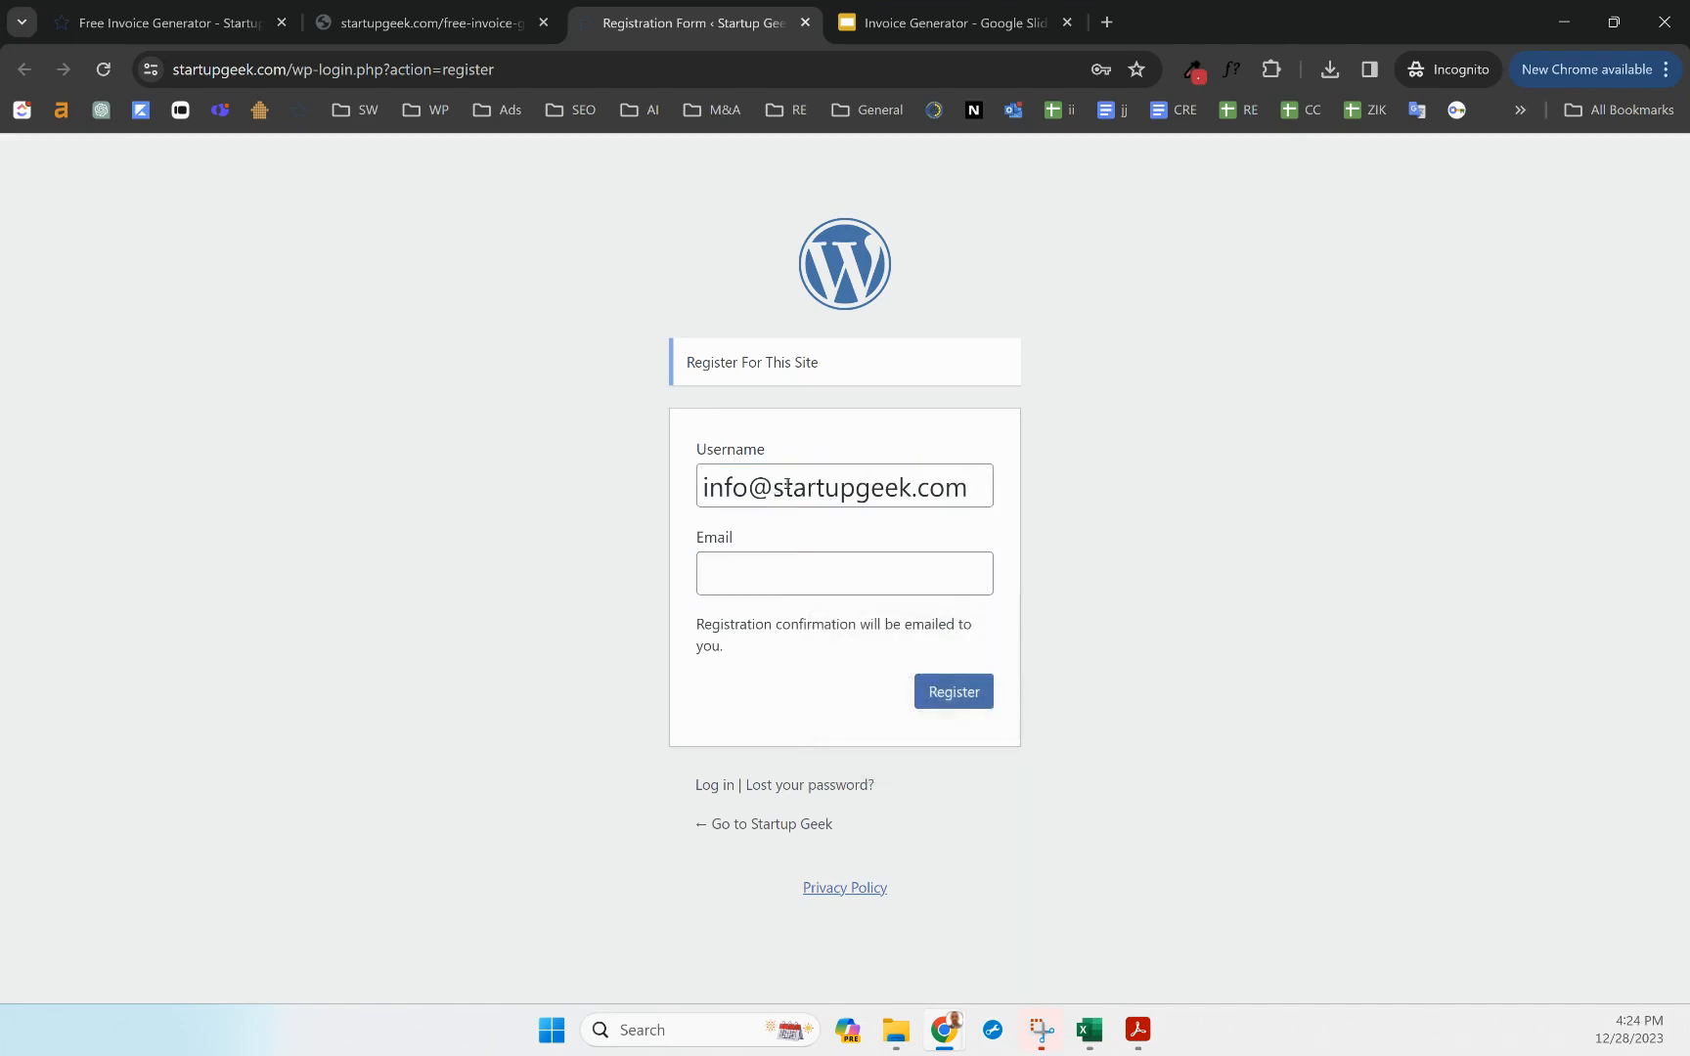
{"action": "left_click", "coordinate": [786, 486]}
{"action": "key", "text": "ctrl+a"}
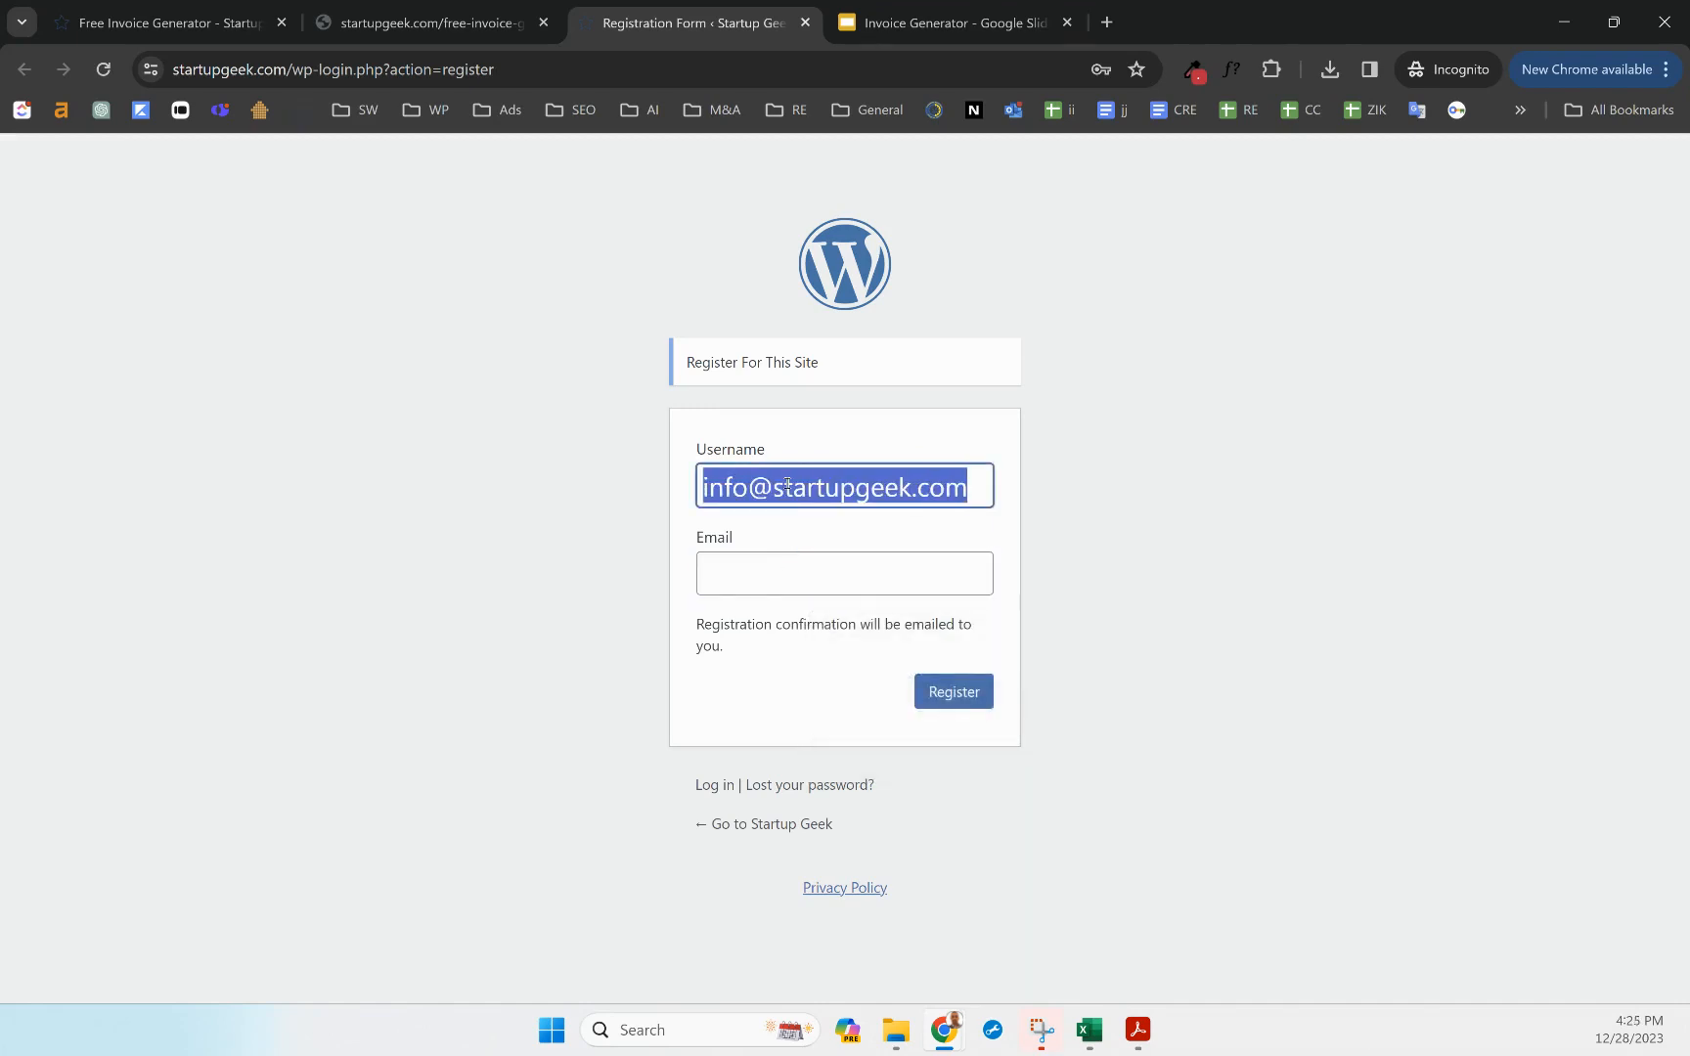
{"action": "type", "text": "Oran"}
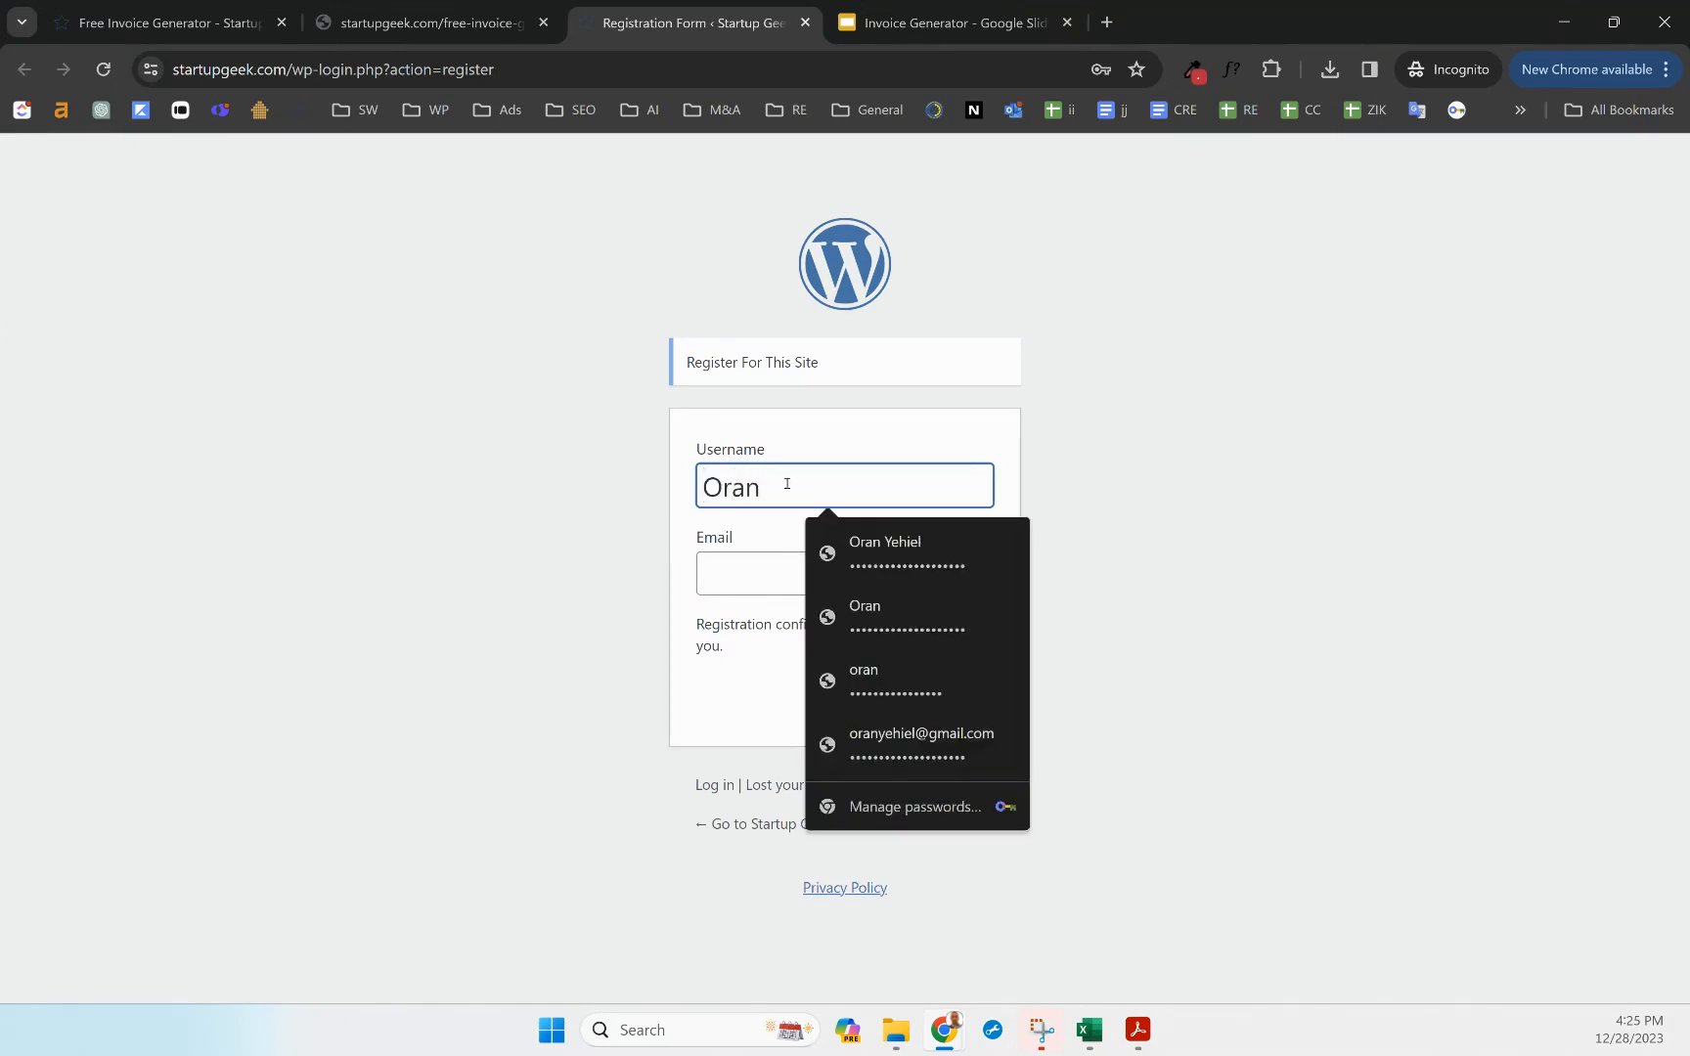
{"action": "type", "text": "y"}
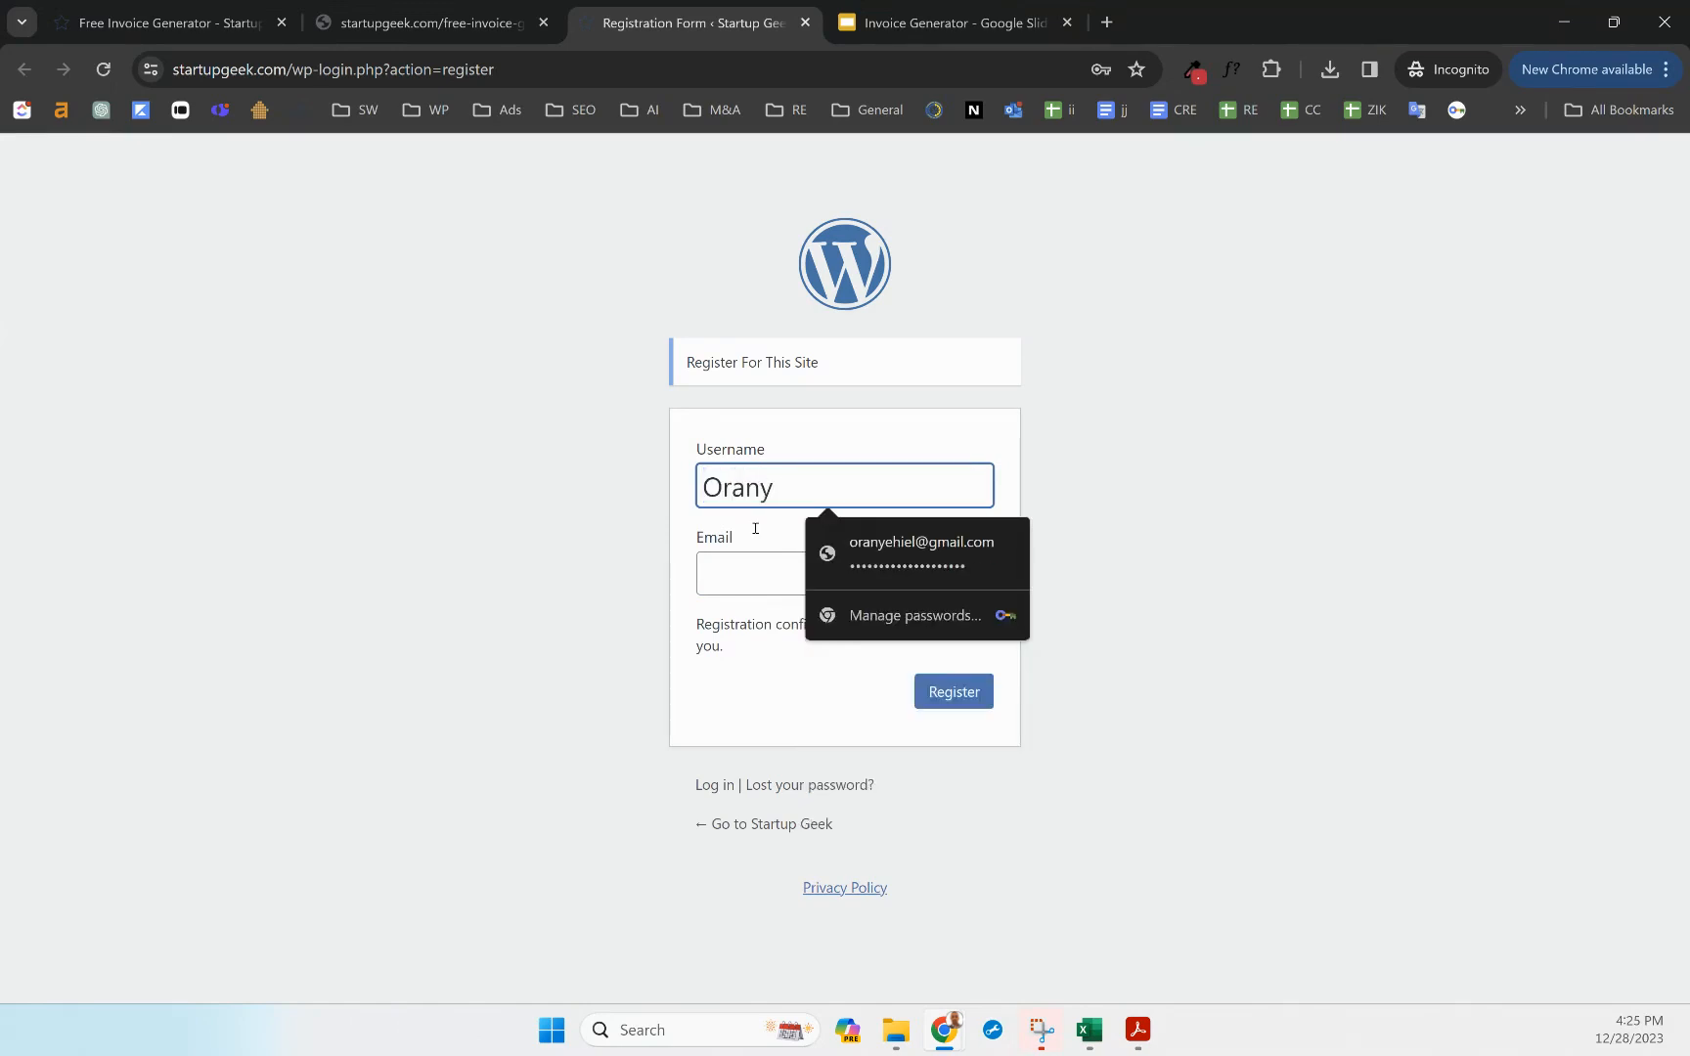
Fill in the company e-mail address and submit the registration
{"action": "left_click", "coordinate": [728, 562]}
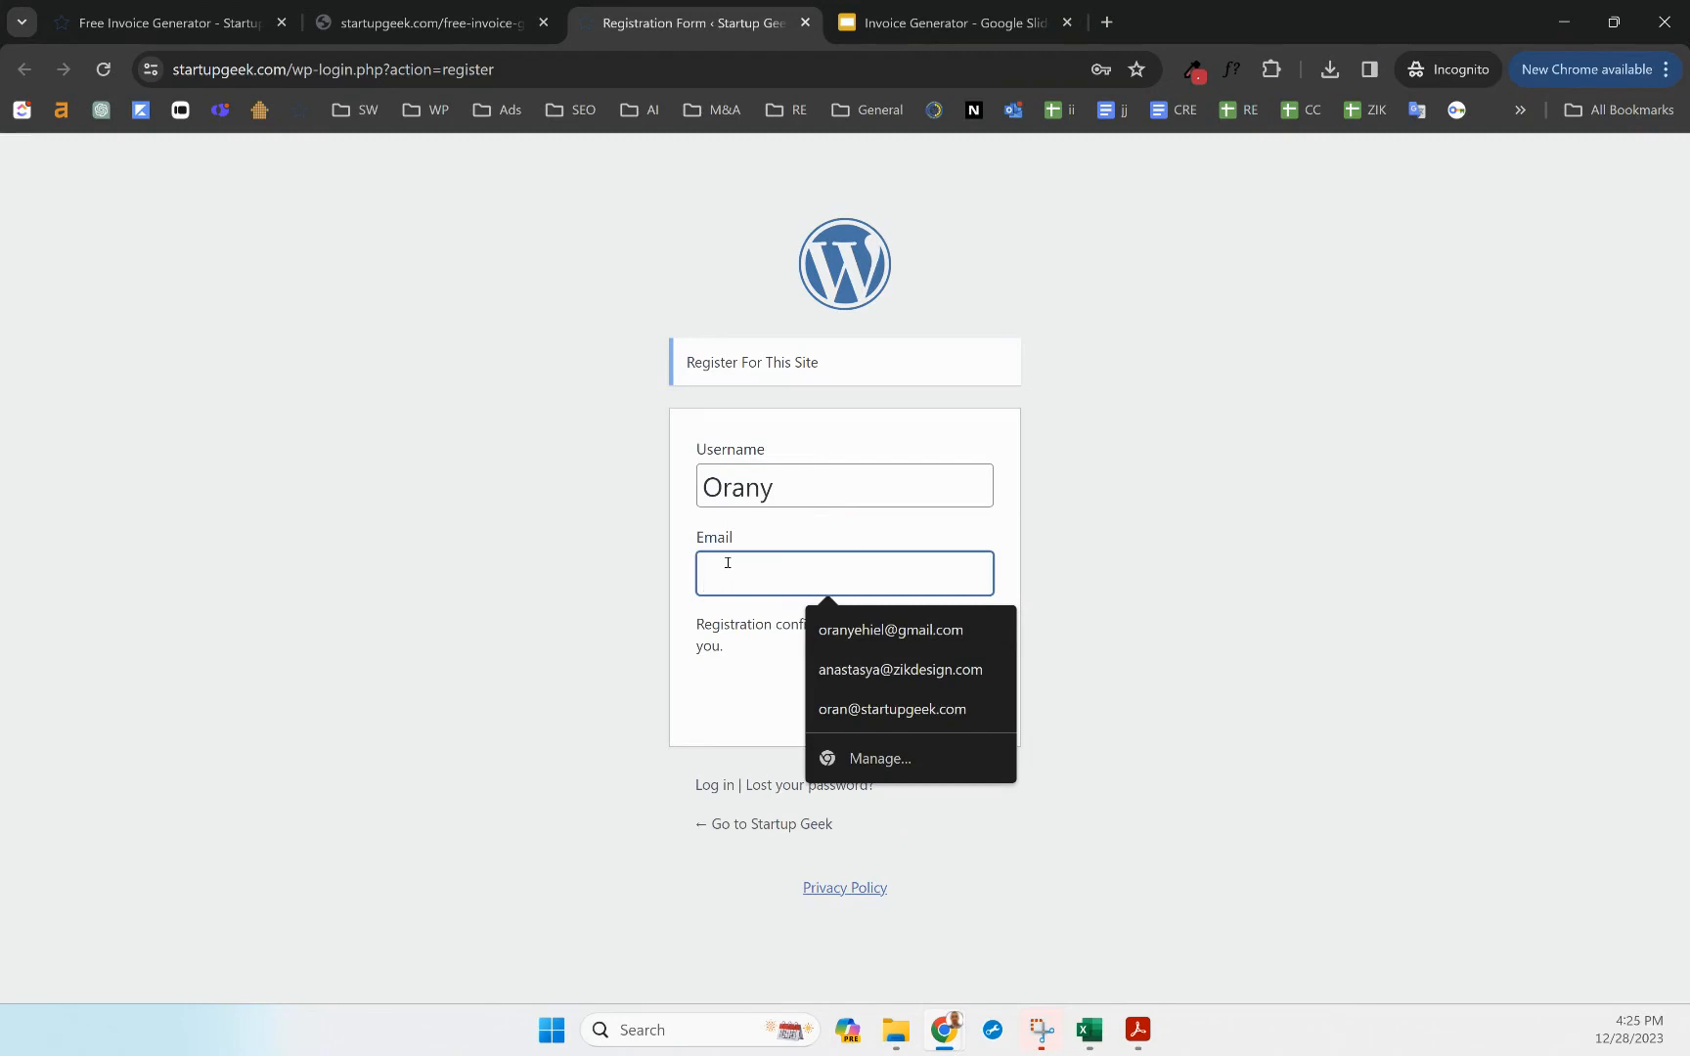
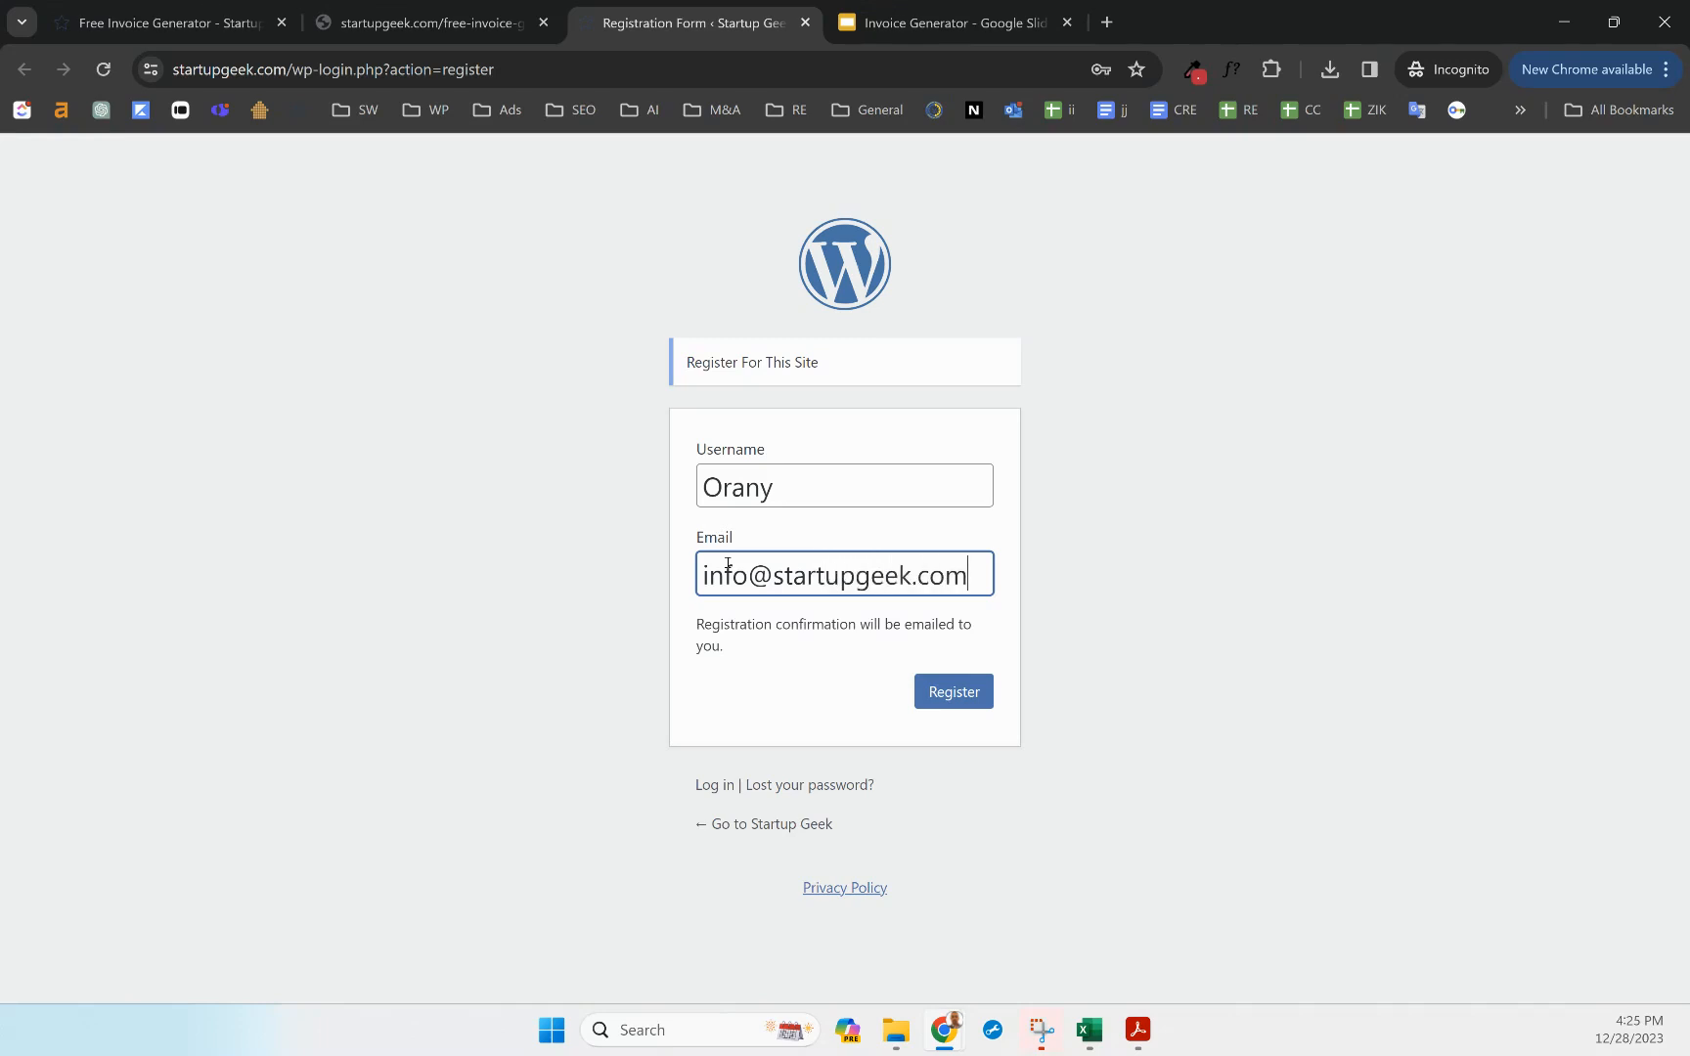
{"action": "left_click", "coordinate": [974, 704]}
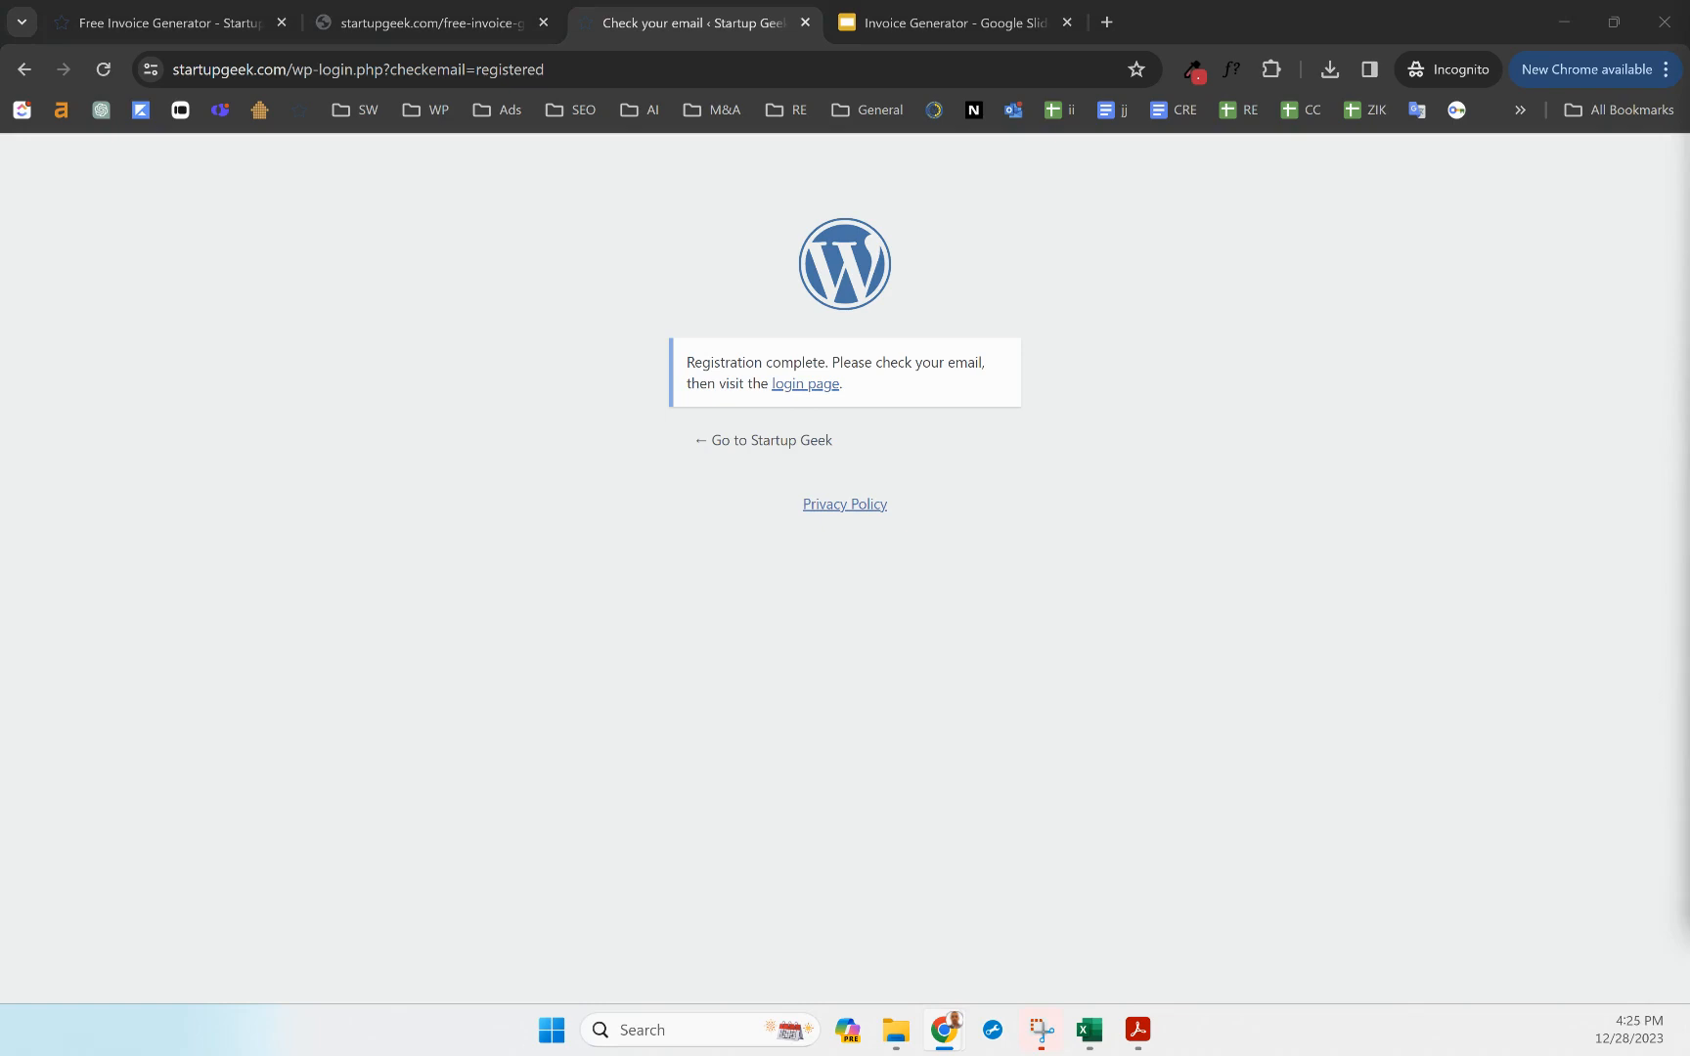
{"action": "left_click", "coordinate": [196, 29]}
Log in with the new account's username and the pasted password
{"action": "left_click", "coordinate": [782, 485]}
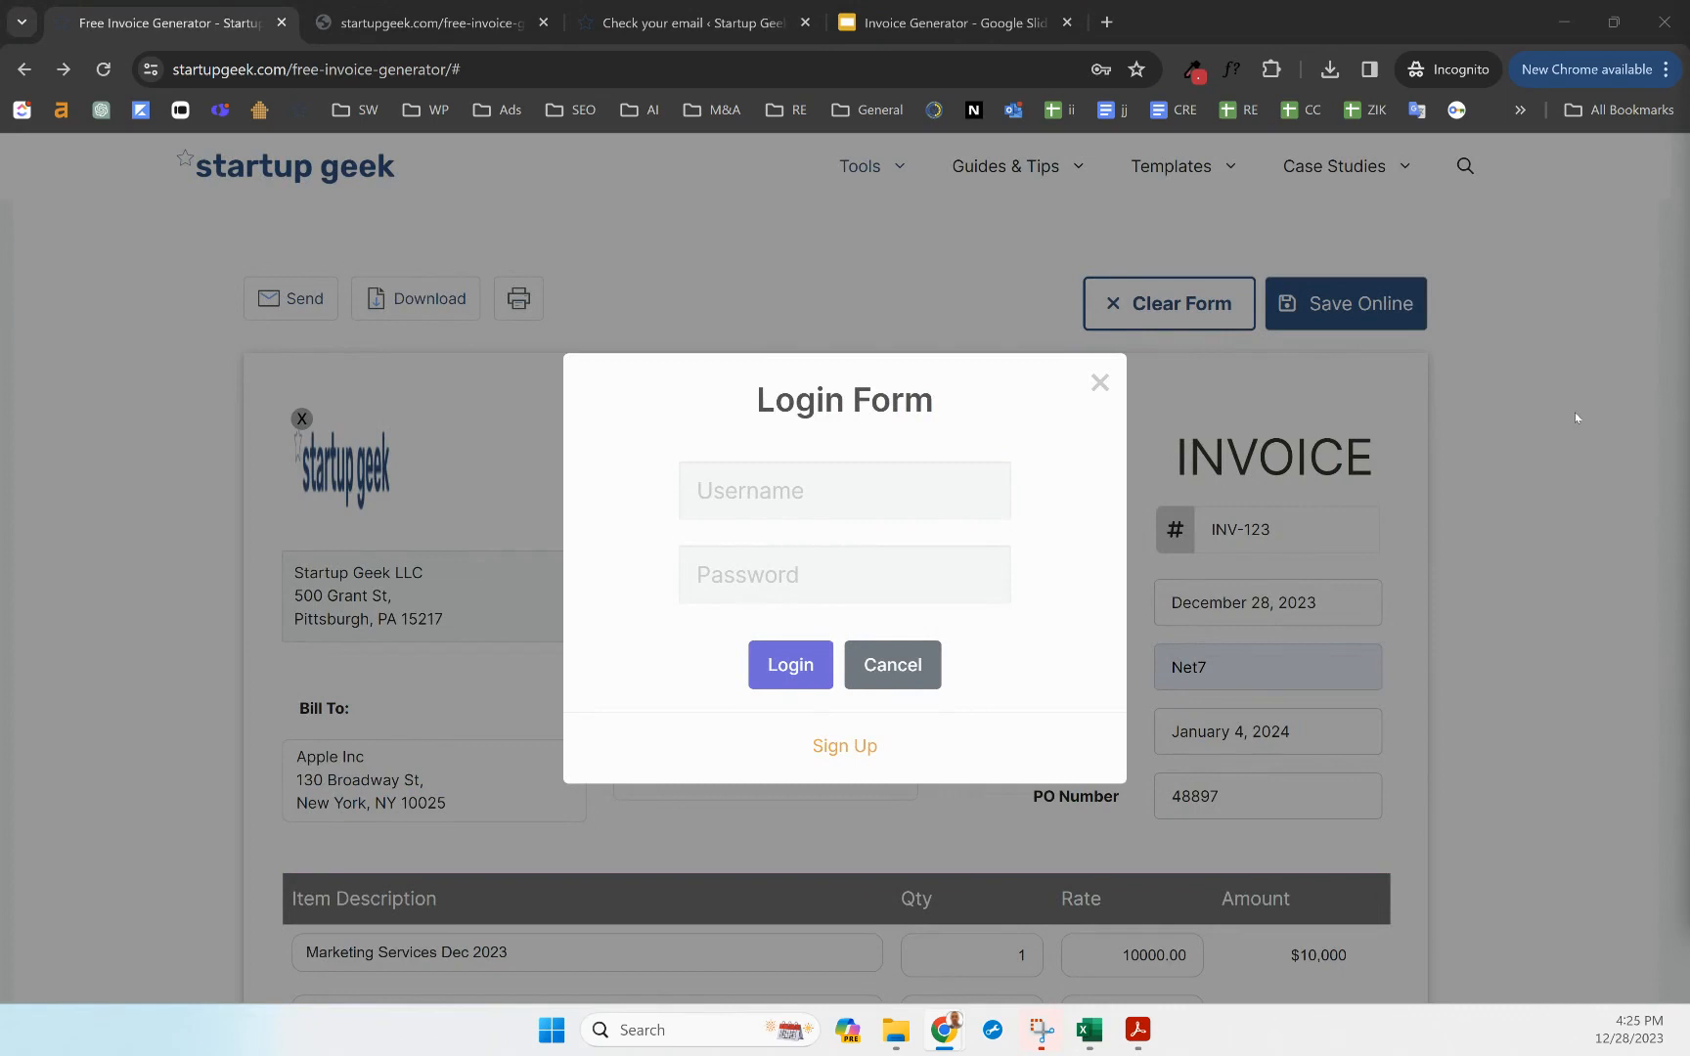
{"action": "left_click", "coordinate": [744, 486]}
{"action": "type", "text": "Orany"}
{"action": "left_click", "coordinate": [729, 561]}
{"action": "key", "text": "ctrl+v"}
{"action": "left_click", "coordinate": [794, 668]}
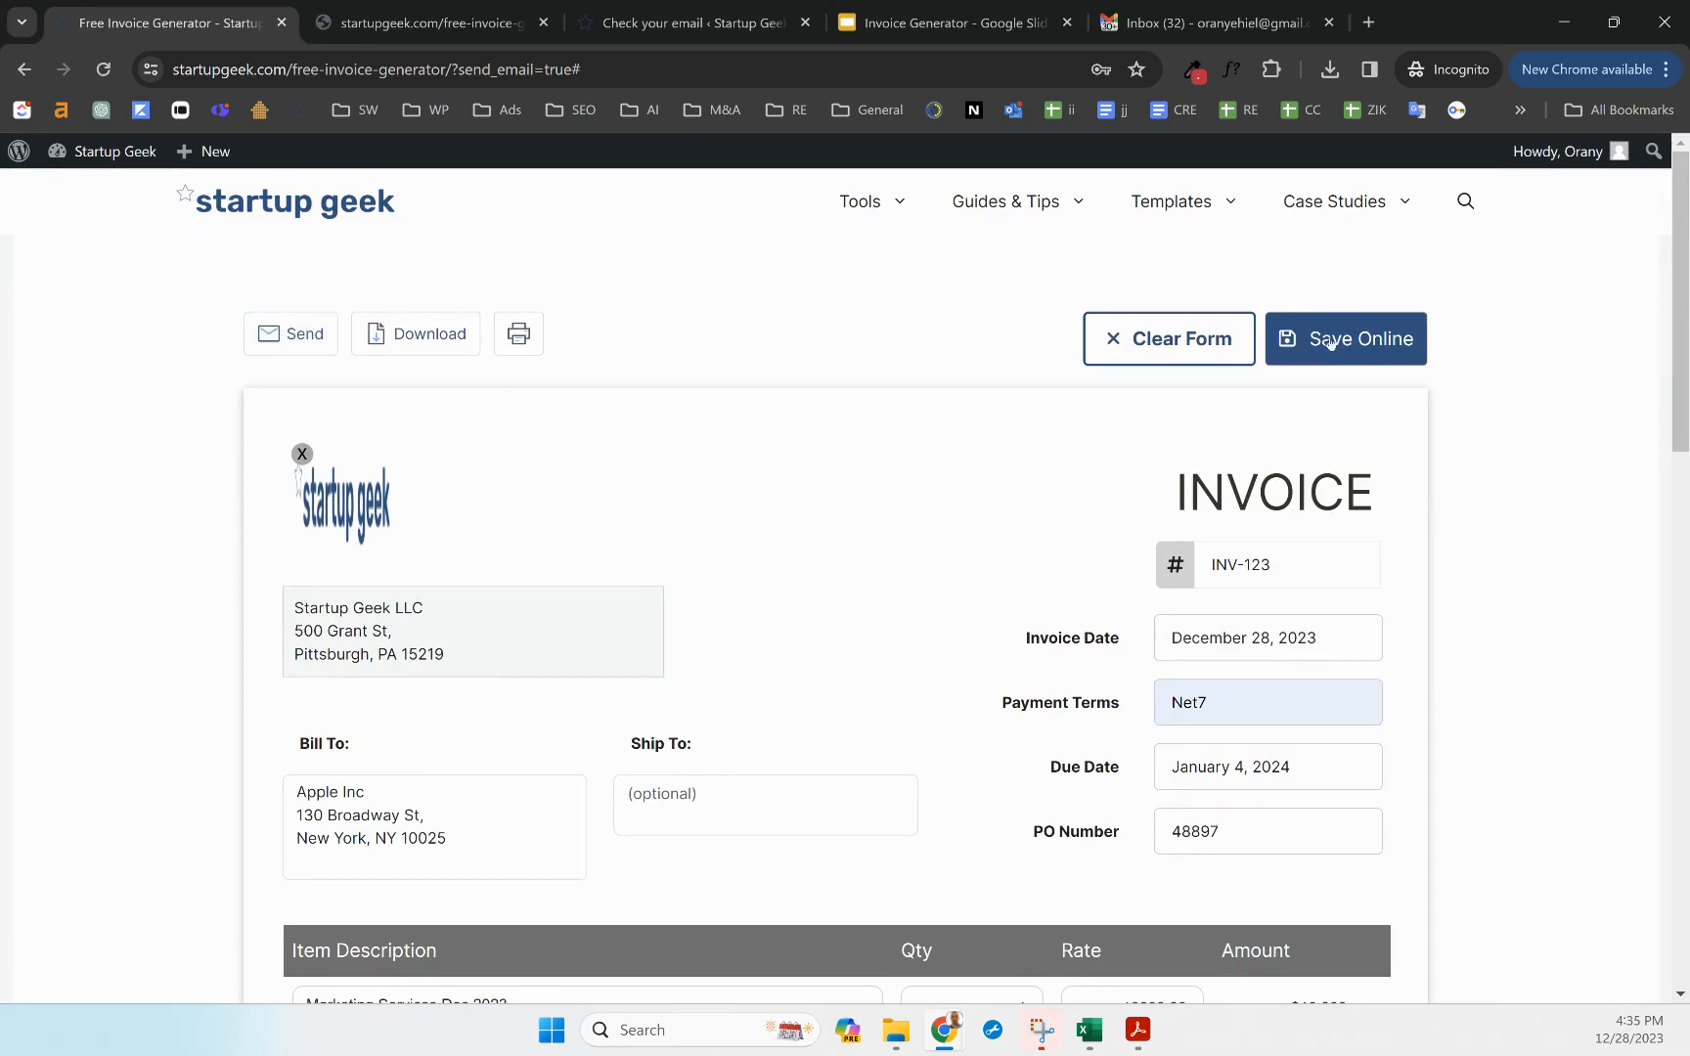
Save the invoice online to the registered account
{"action": "left_click", "coordinate": [1330, 341]}
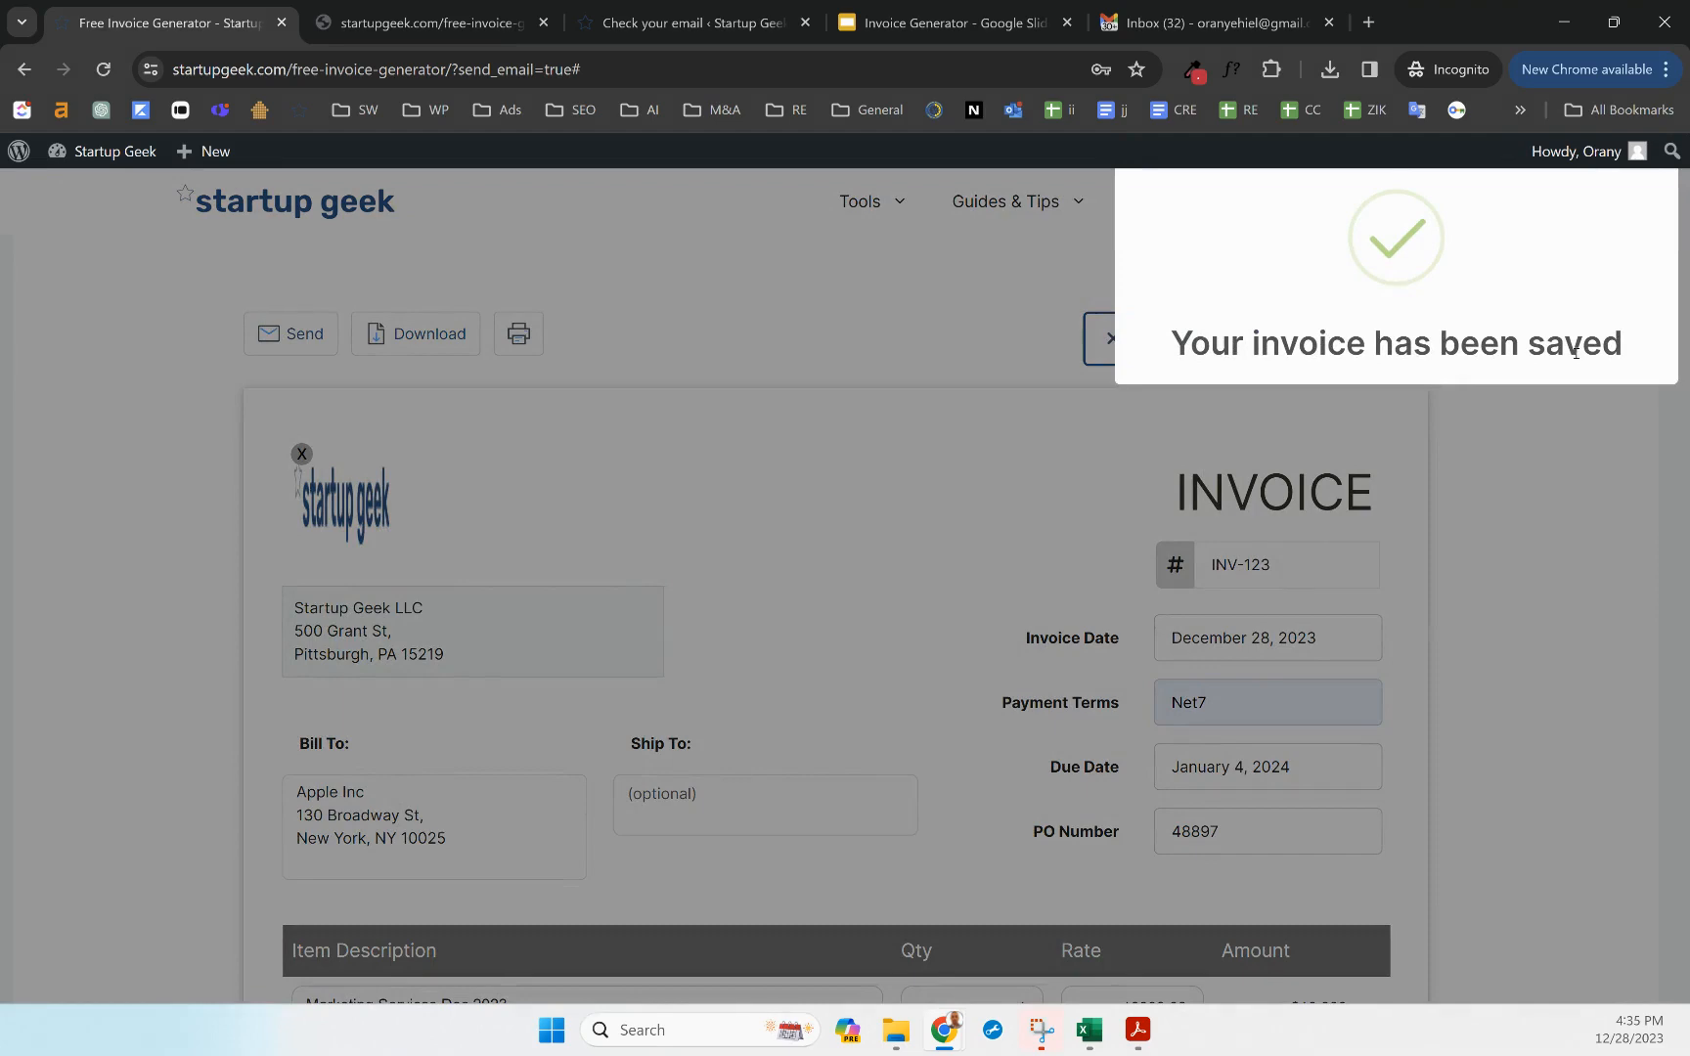
{"action": "scroll", "coordinate": [1536, 490], "scroll_direction": "down", "scroll_amount": 9}
{"action": "scroll", "coordinate": [1535, 597], "scroll_direction": "down", "scroll_amount": 3}
{"action": "scroll", "coordinate": [1125, 577], "scroll_direction": "up", "scroll_amount": 15}
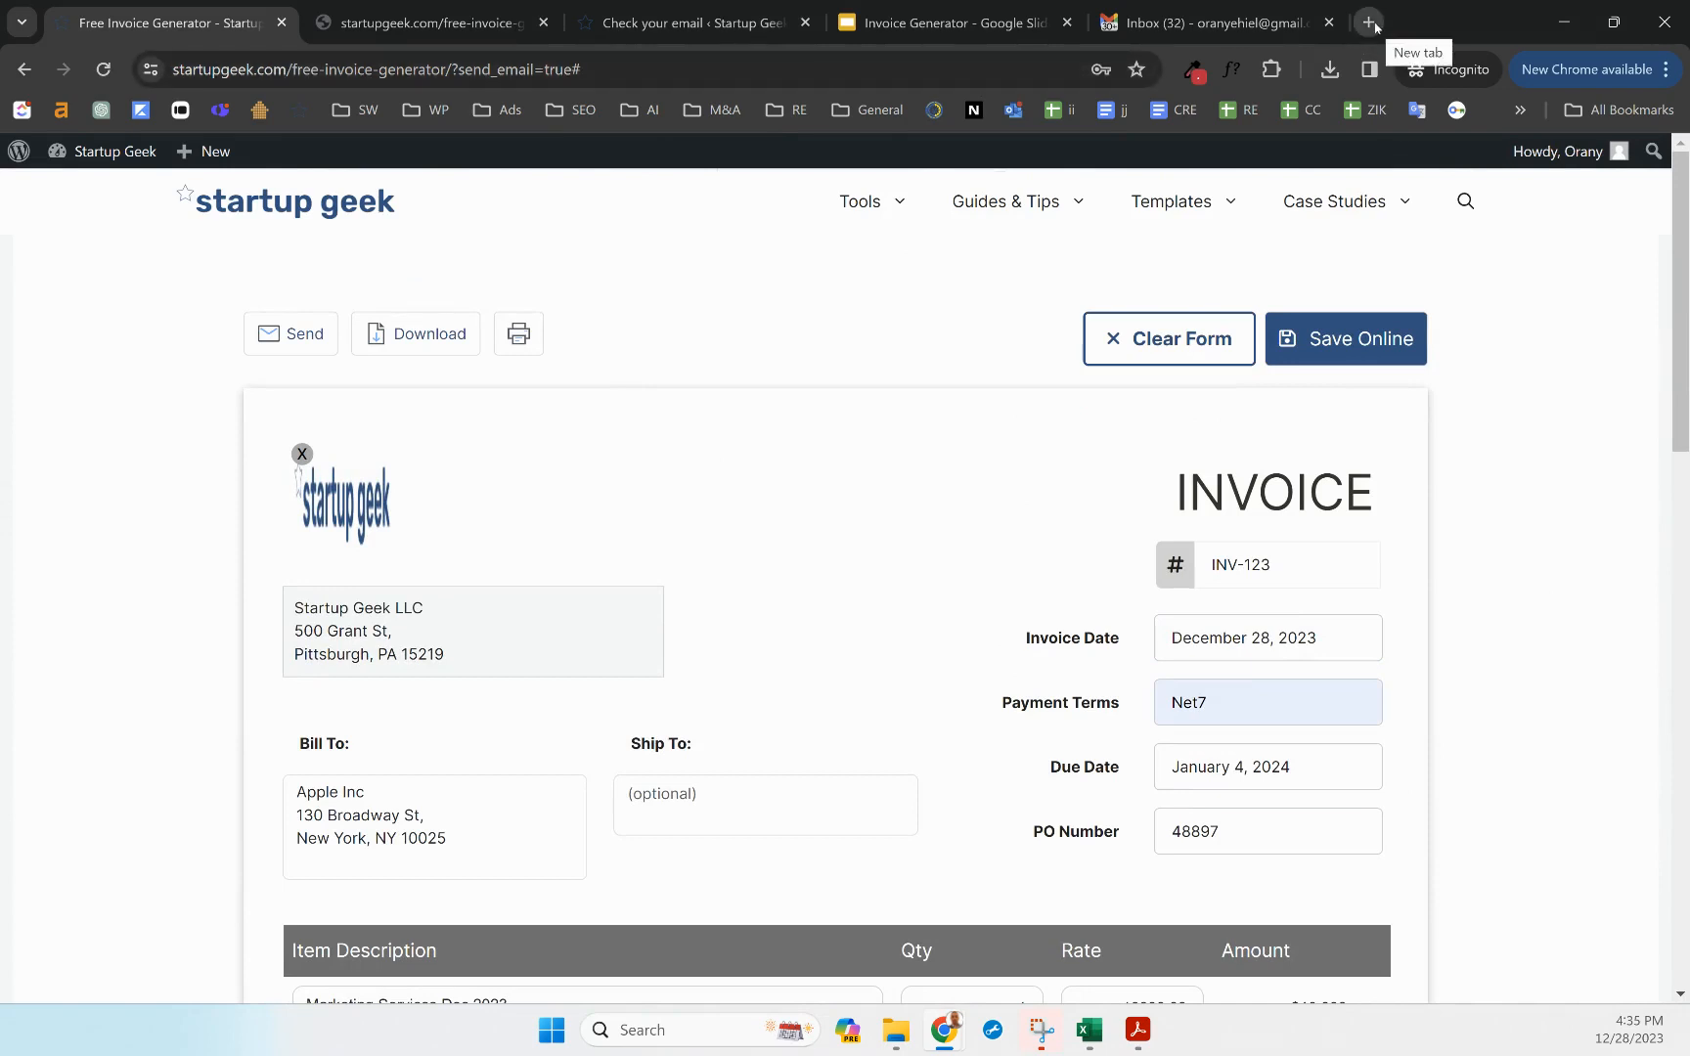
Load the generator address without the send_email parameter in an incognito tab, showing saved invoices
{"action": "left_click", "coordinate": [216, 66]}
{"action": "key", "text": "ctrl+c"}
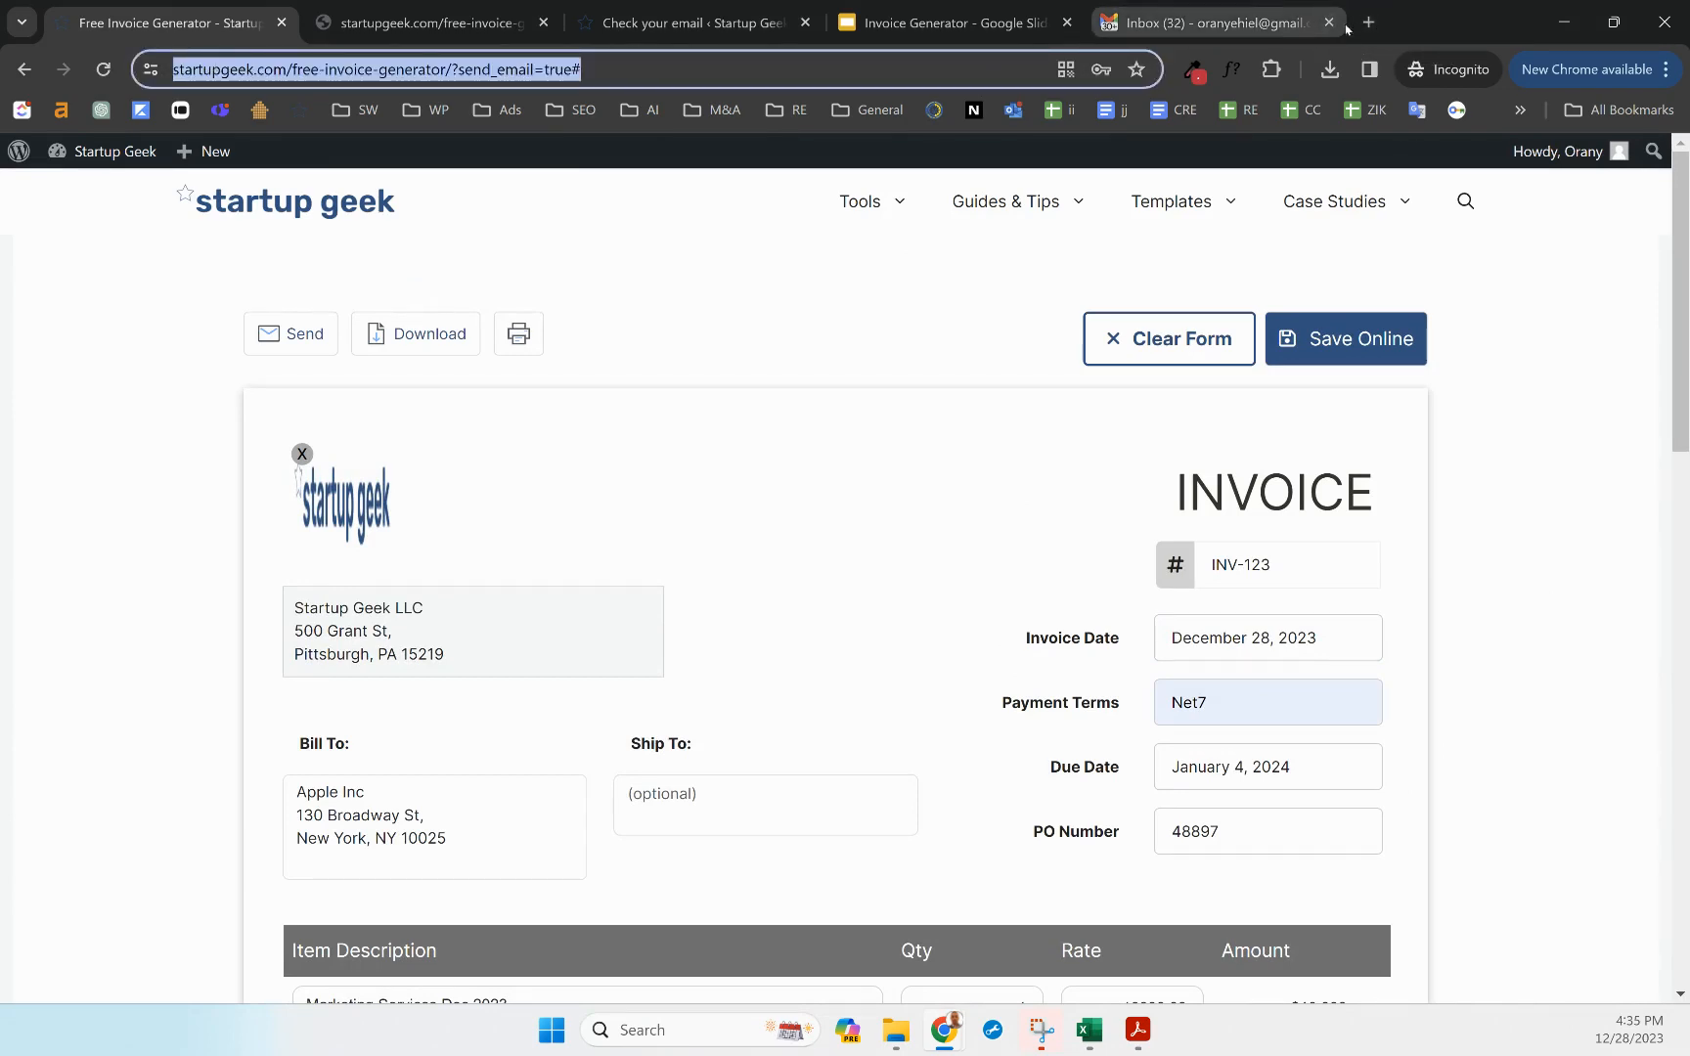
{"action": "key", "text": "ctrl+t"}
{"action": "key", "text": "ctrl+v"}
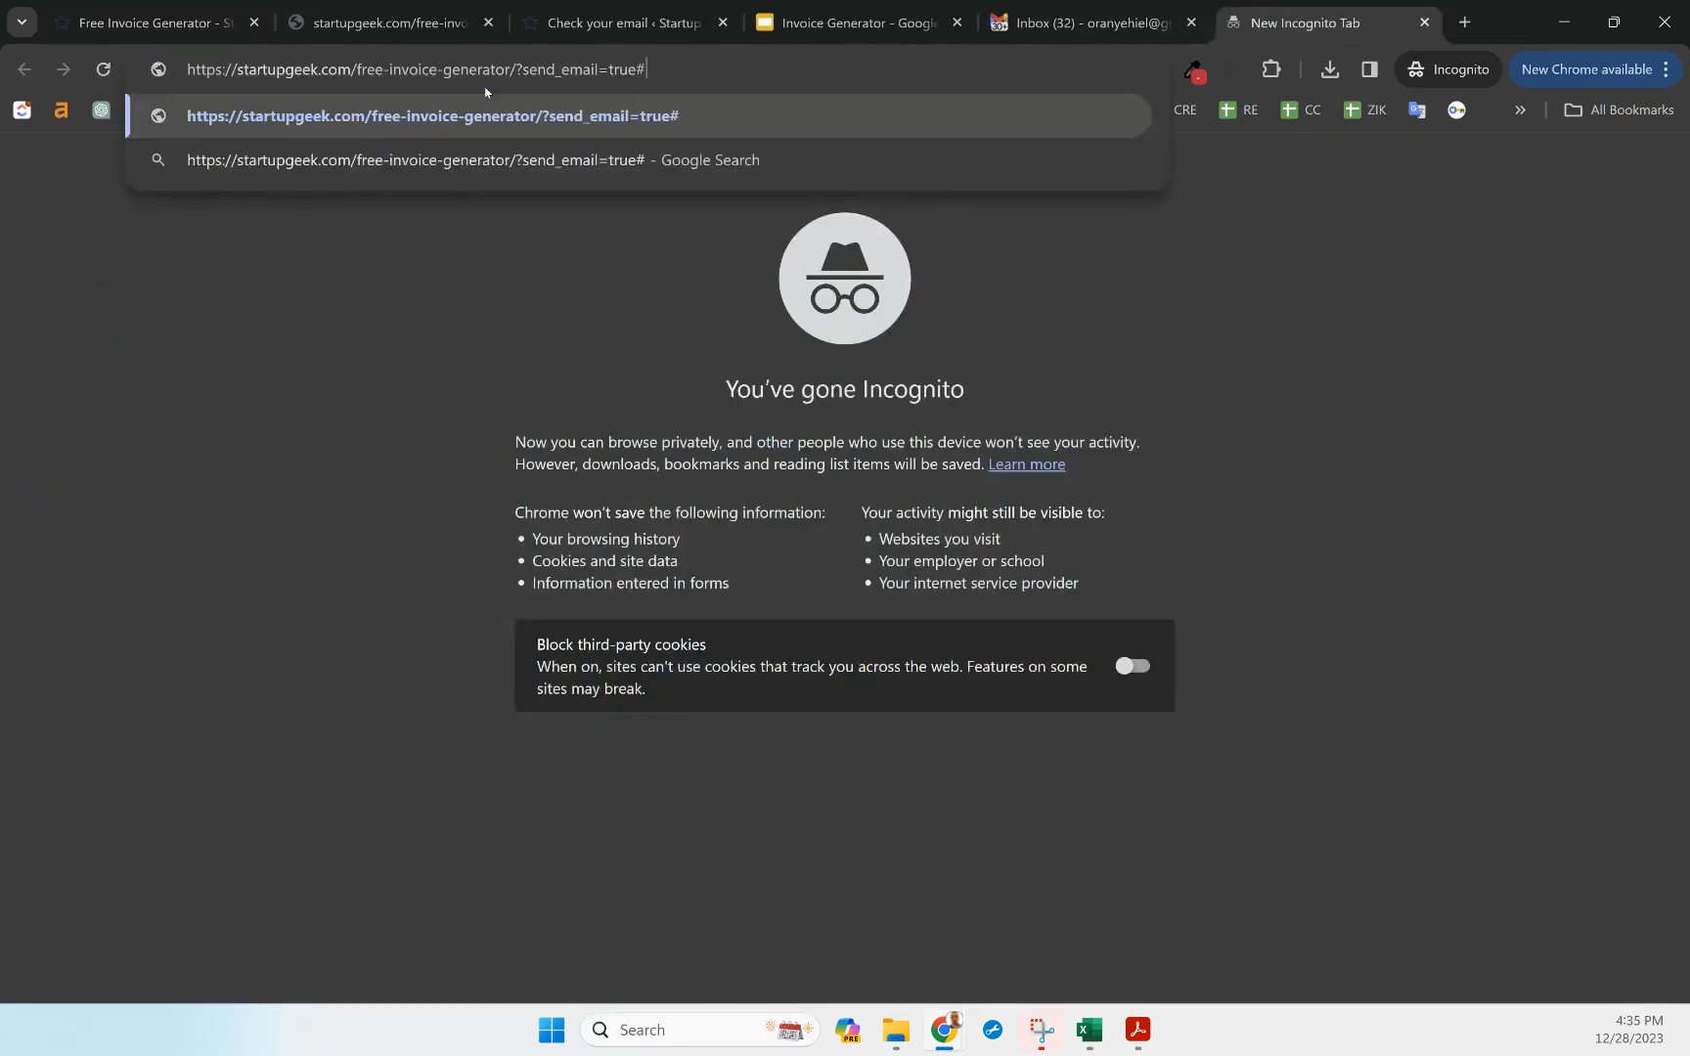
{"action": "left_click_drag", "start_coordinate": [525, 69], "coordinate": [960, 80]}
{"action": "key", "text": "BackSpace"}
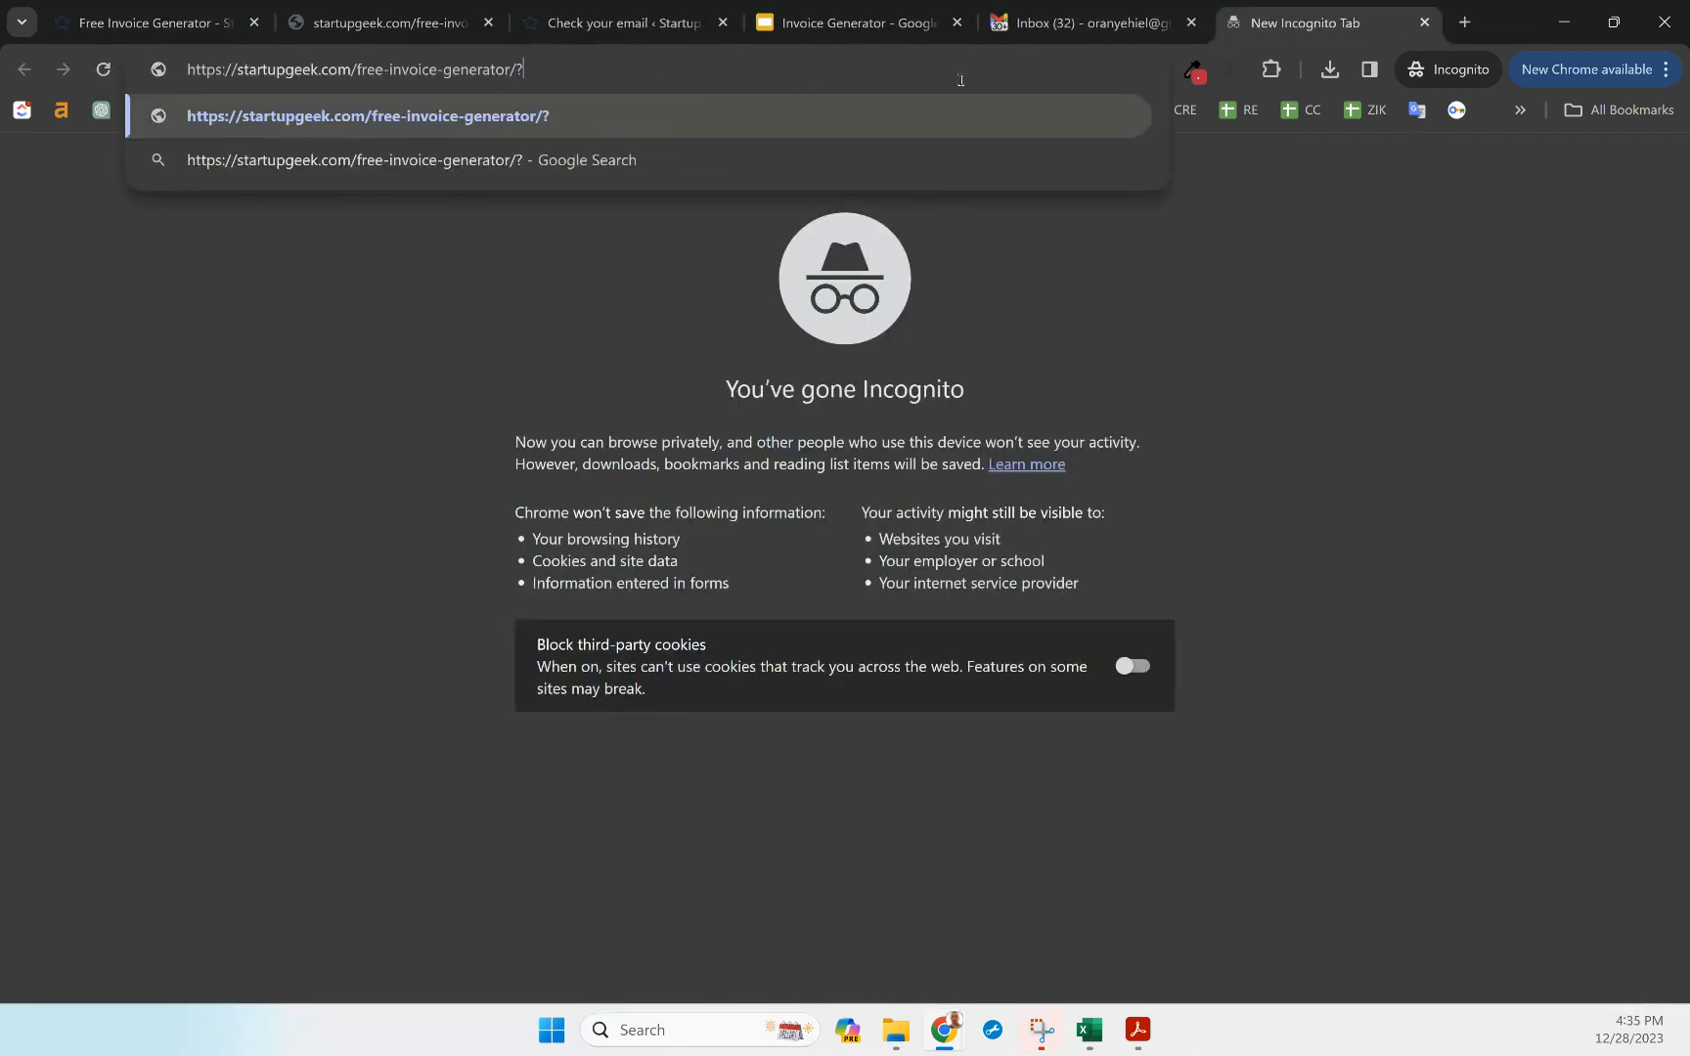
{"action": "key", "text": "BackSpace"}
{"action": "key", "text": "Return"}
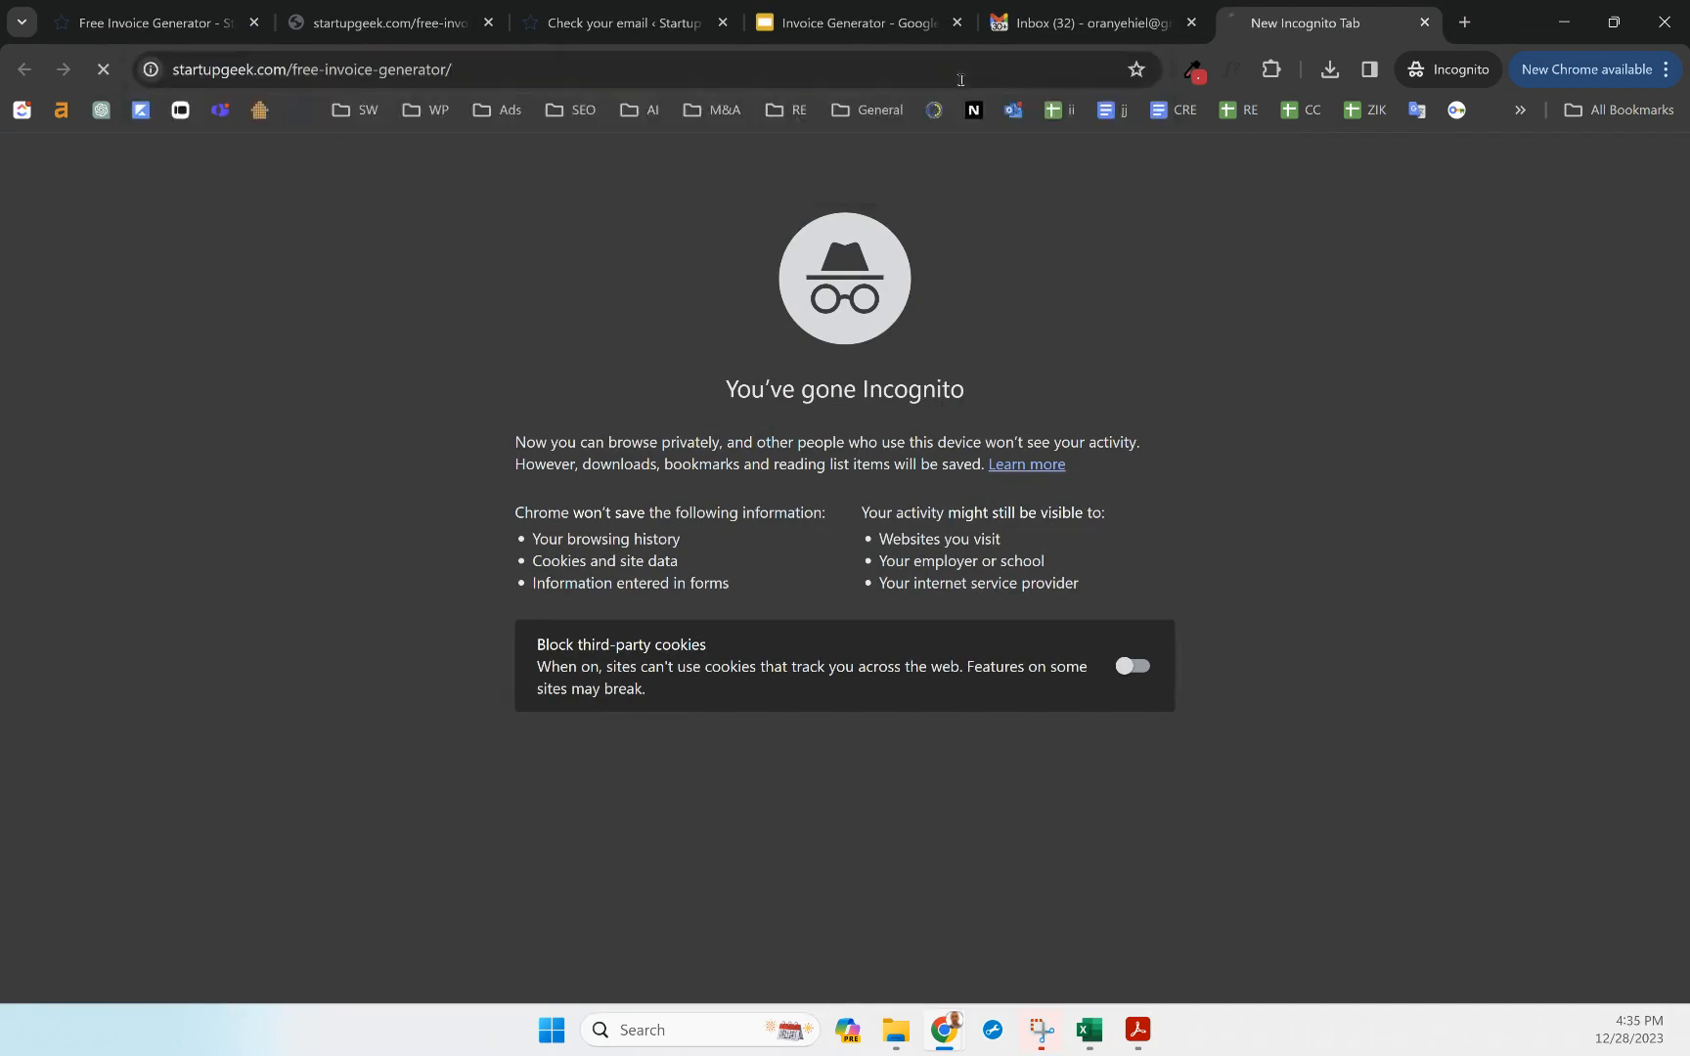
{"action": "scroll", "coordinate": [674, 475], "scroll_direction": "down", "scroll_amount": 10}
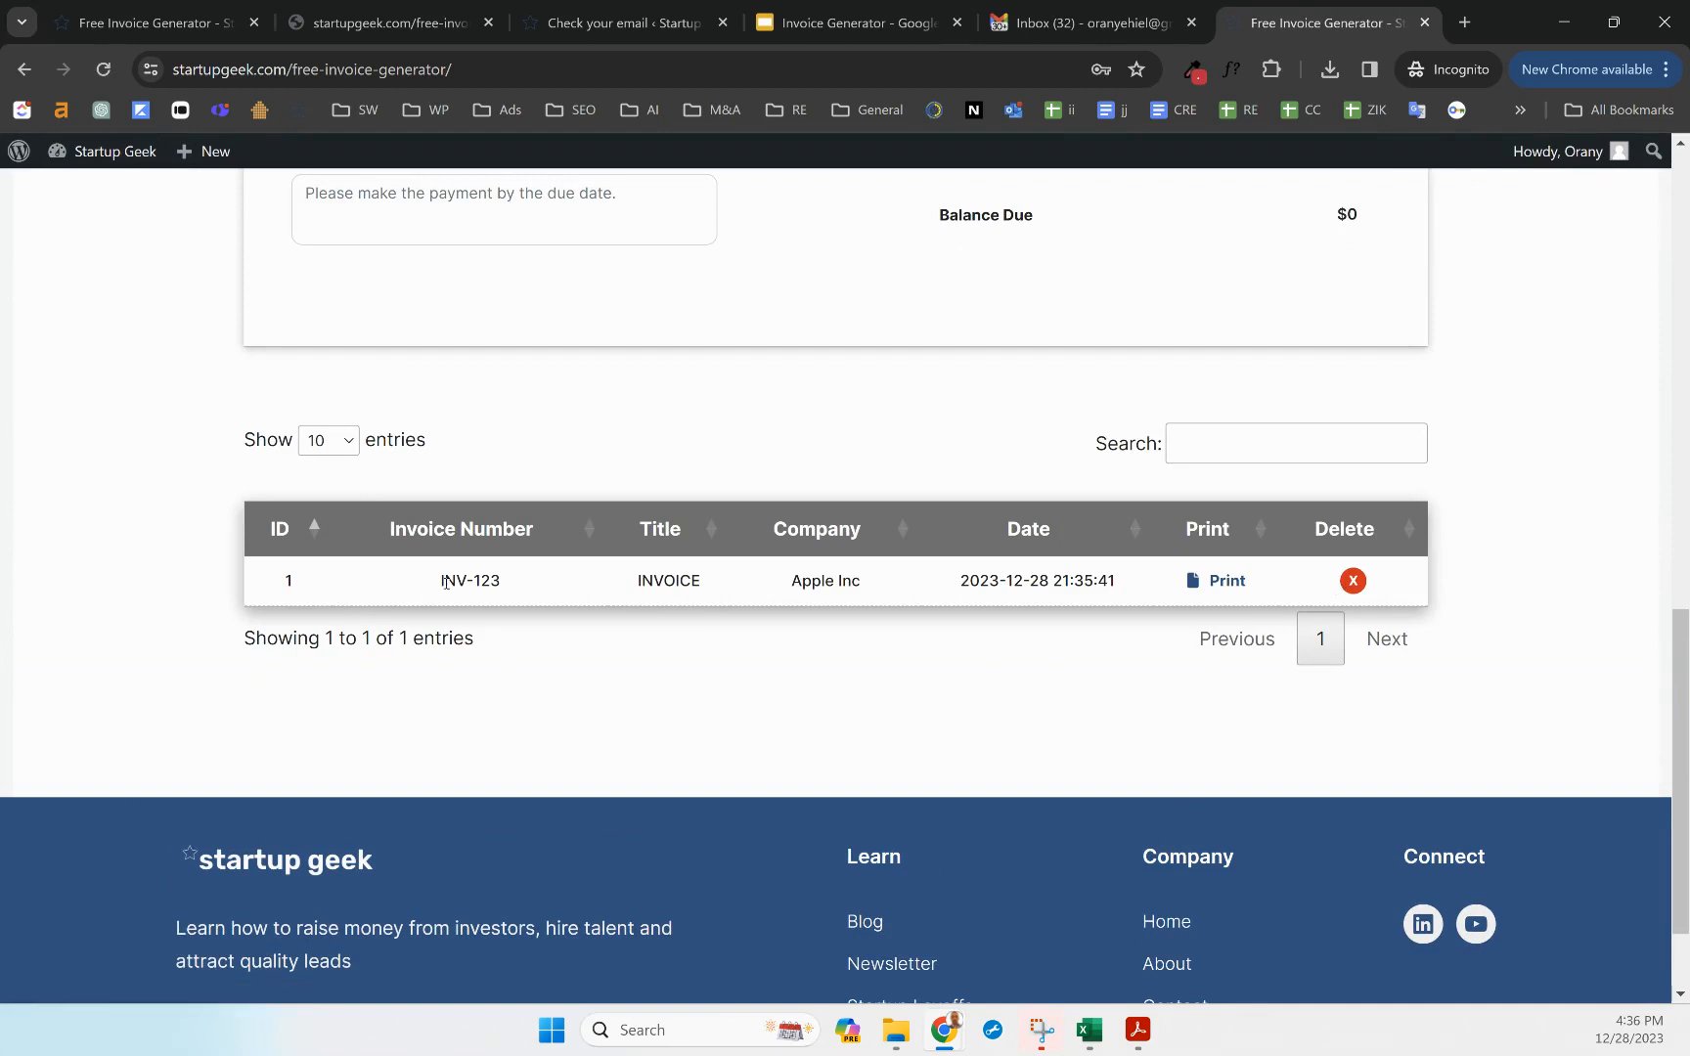
{"action": "left_click", "coordinate": [1222, 583]}
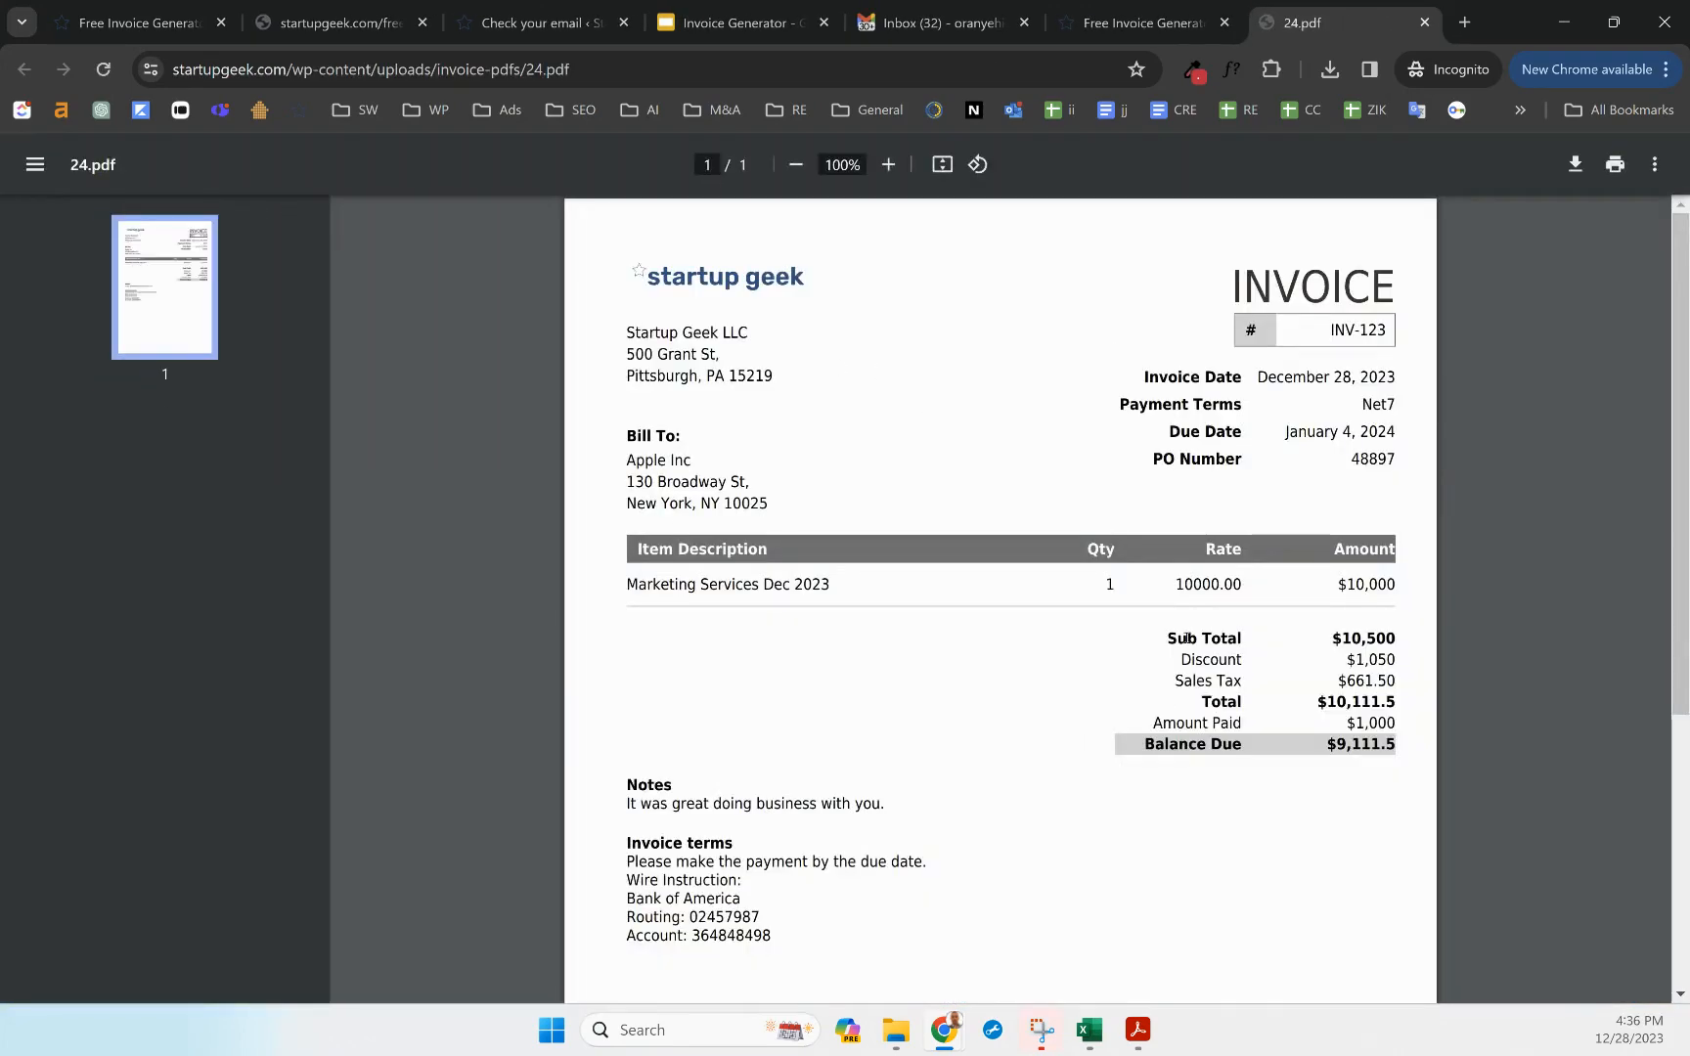
{"action": "scroll", "coordinate": [969, 671], "scroll_direction": "down", "scroll_amount": 5}
{"action": "scroll", "coordinate": [1038, 501], "scroll_direction": "up", "scroll_amount": 5}
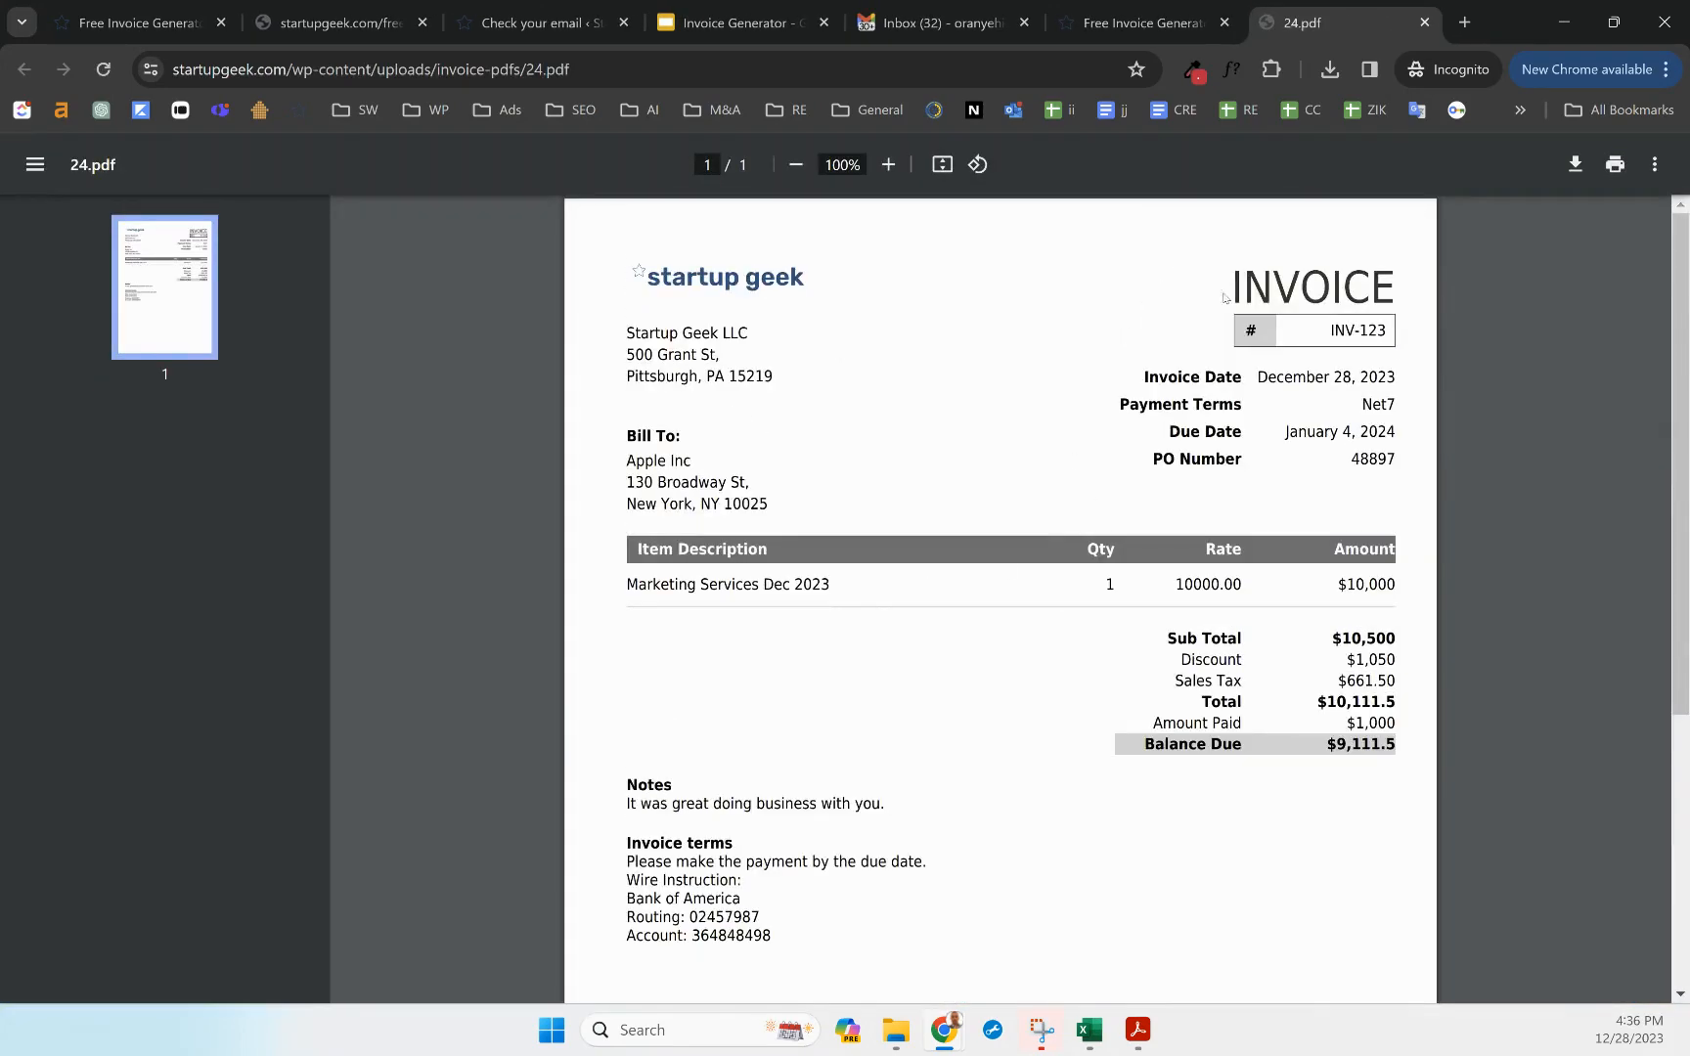
{"action": "left_click", "coordinate": [1424, 21]}
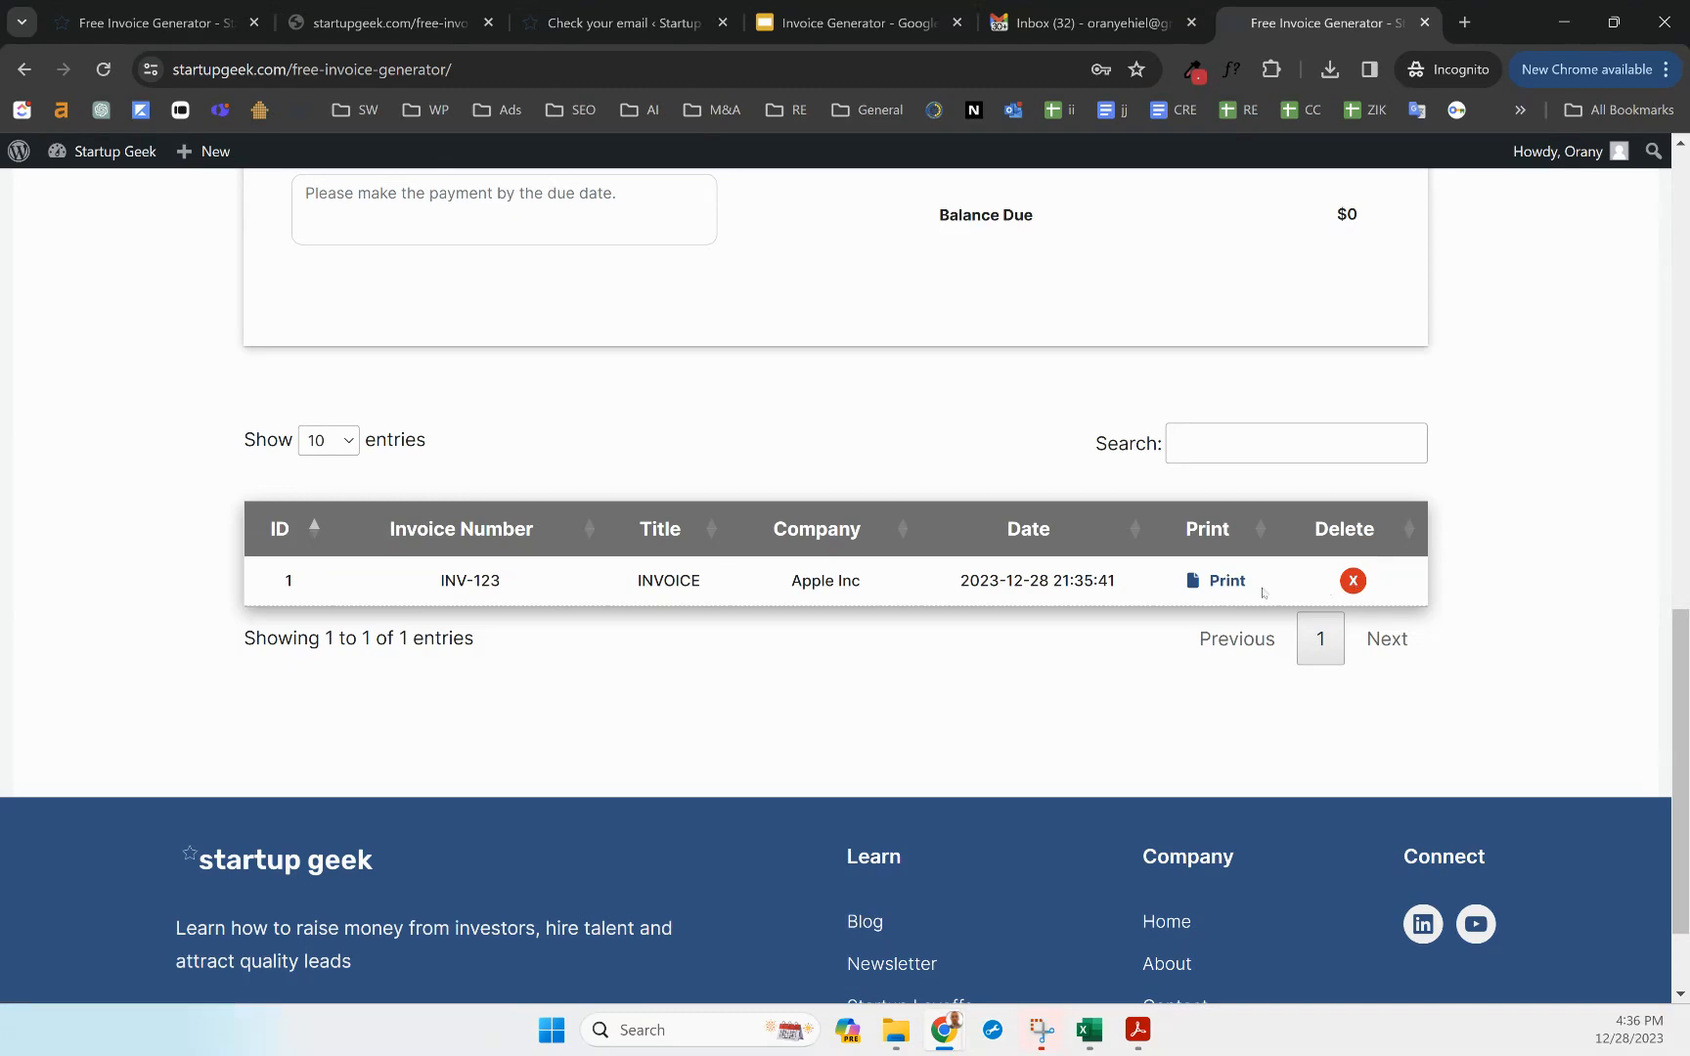
{"action": "scroll", "coordinate": [1171, 601], "scroll_direction": "up", "scroll_amount": 10}
Address the invoice email to the recipient with subject 'December 2023 Invoice'
{"action": "scroll", "coordinate": [1169, 599], "scroll_direction": "up", "scroll_amount": 3}
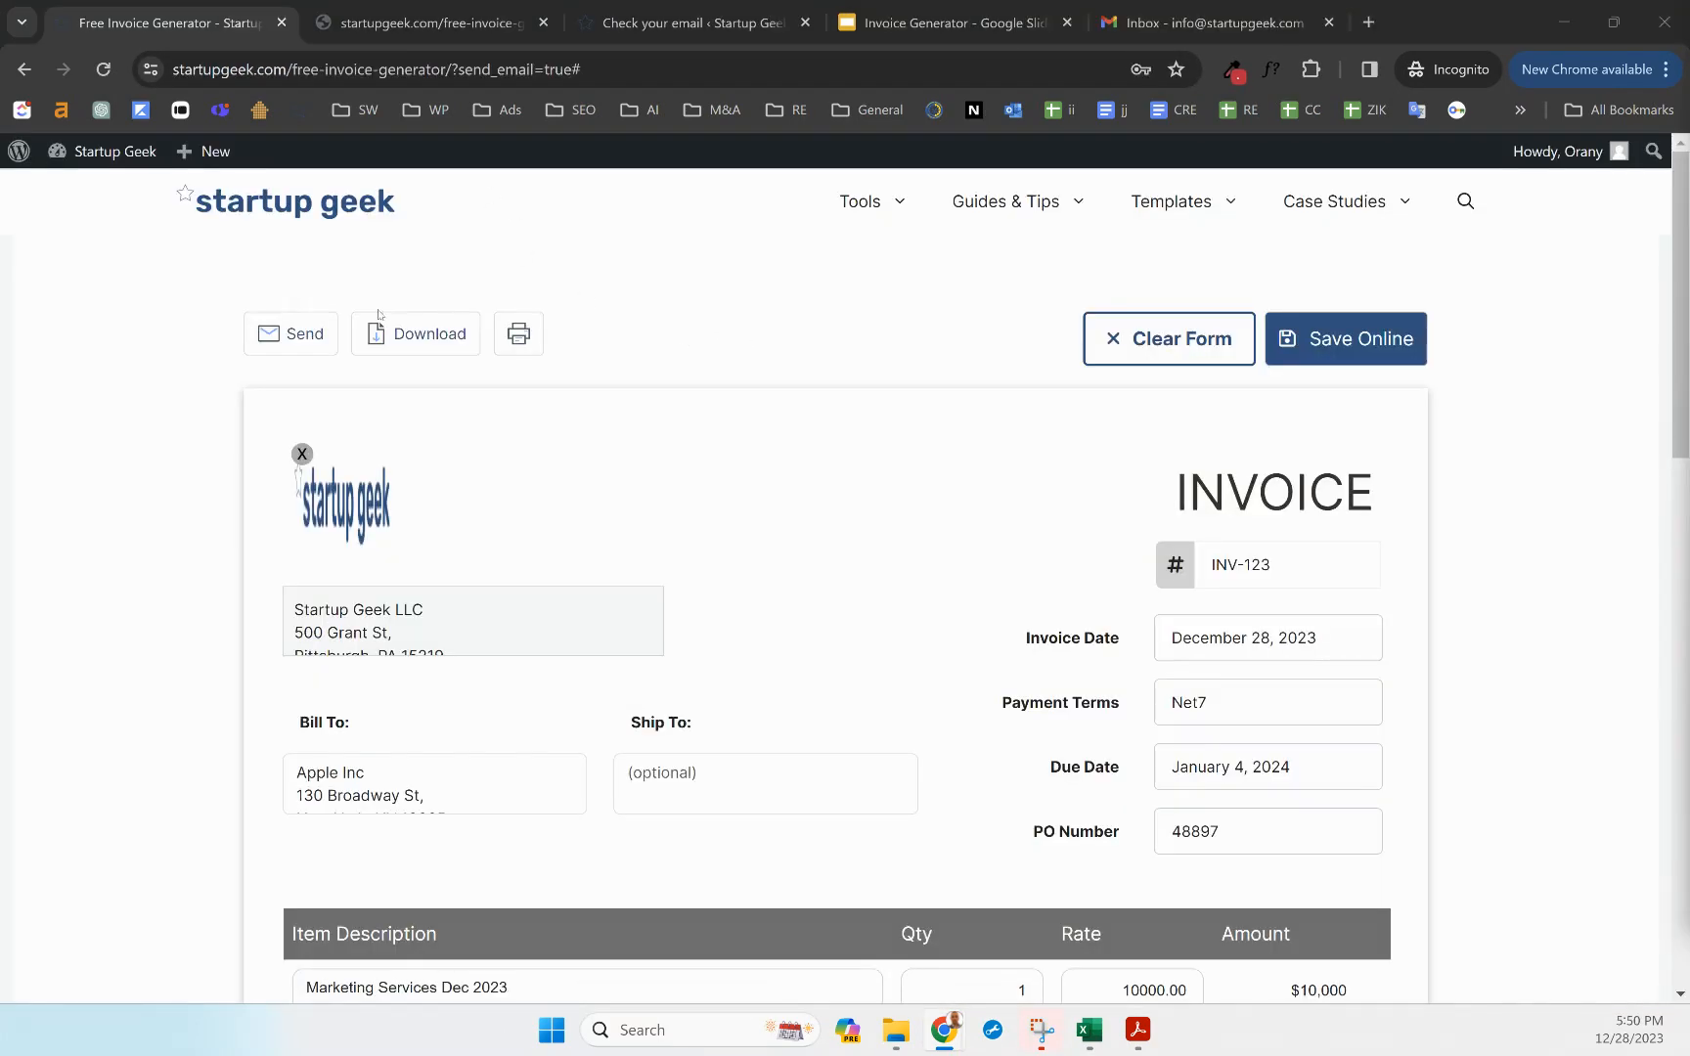
{"action": "left_click", "coordinate": [291, 332]}
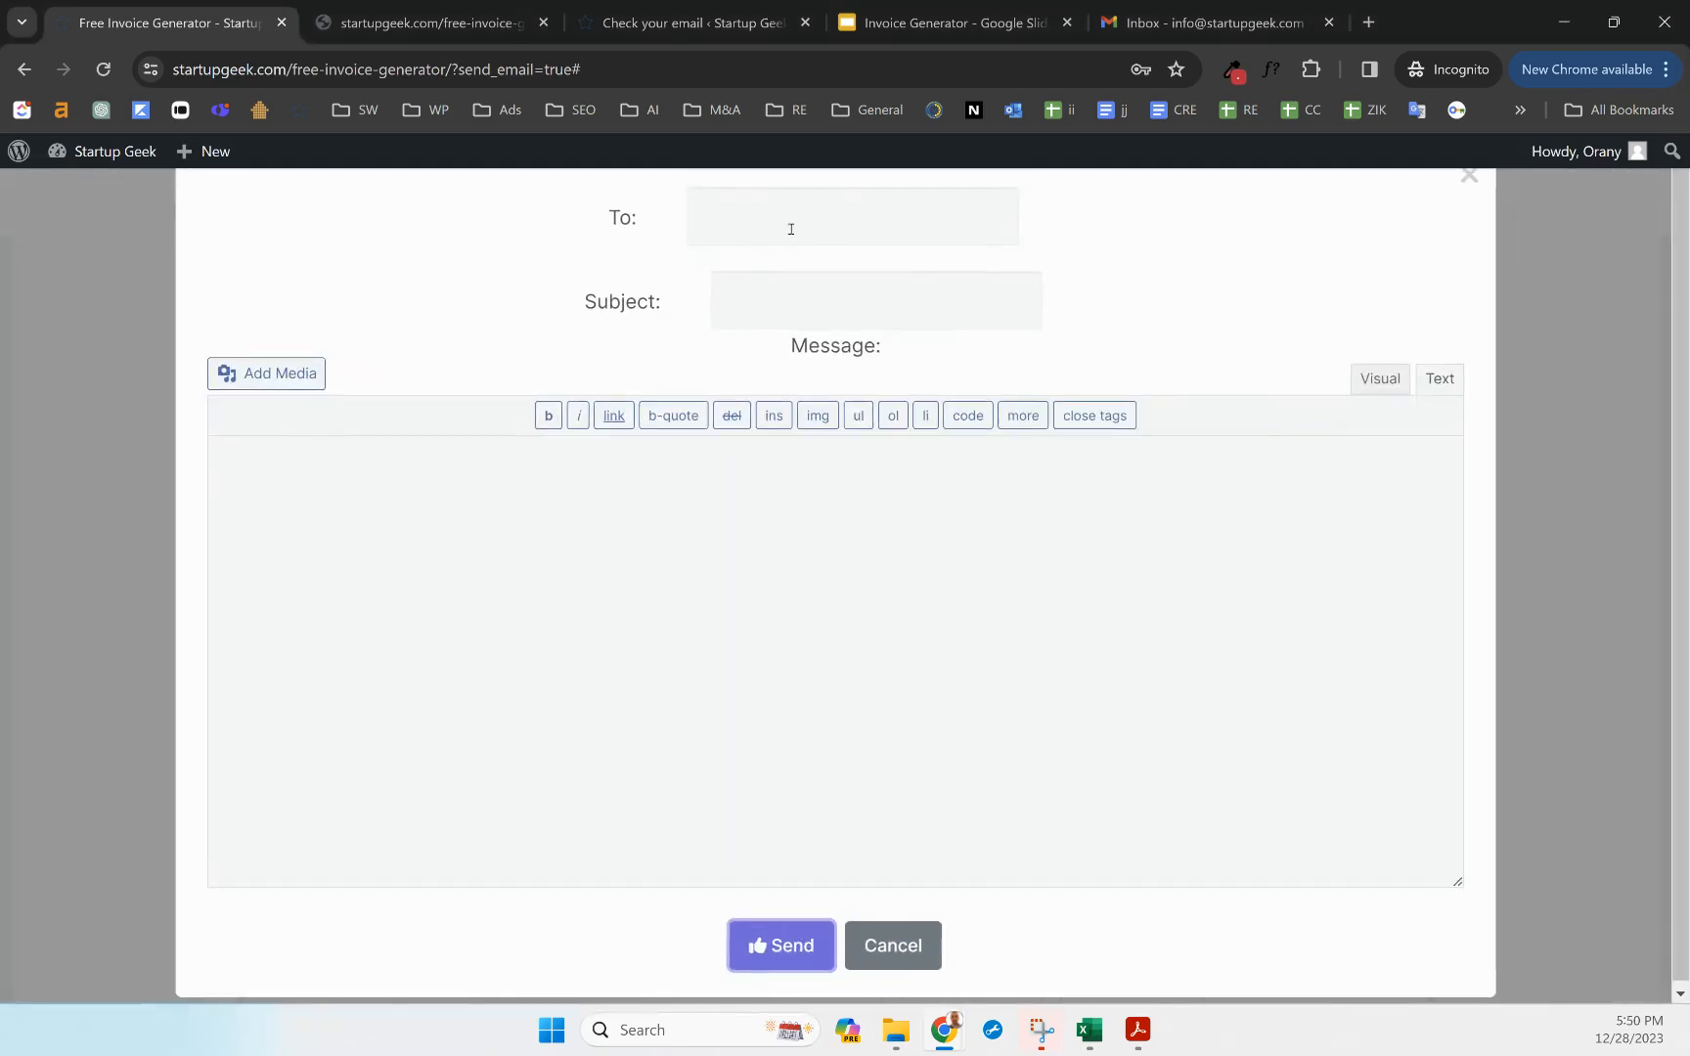
{"action": "left_click", "coordinate": [794, 221]}
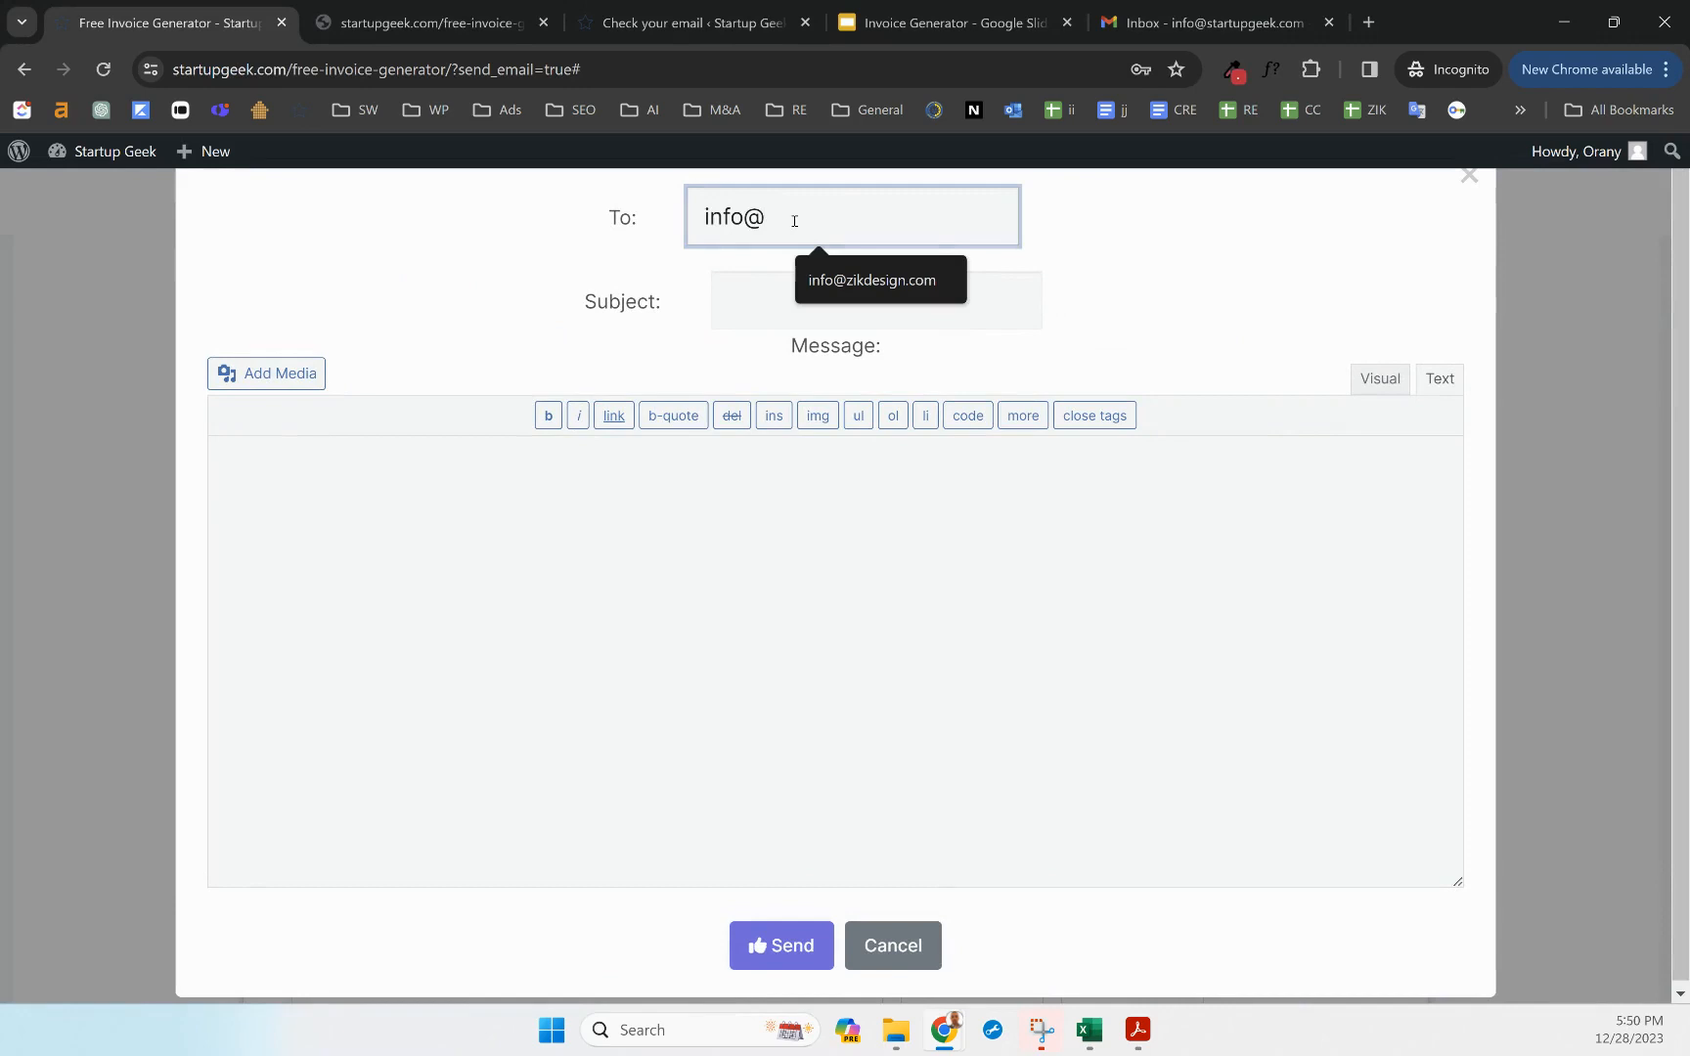
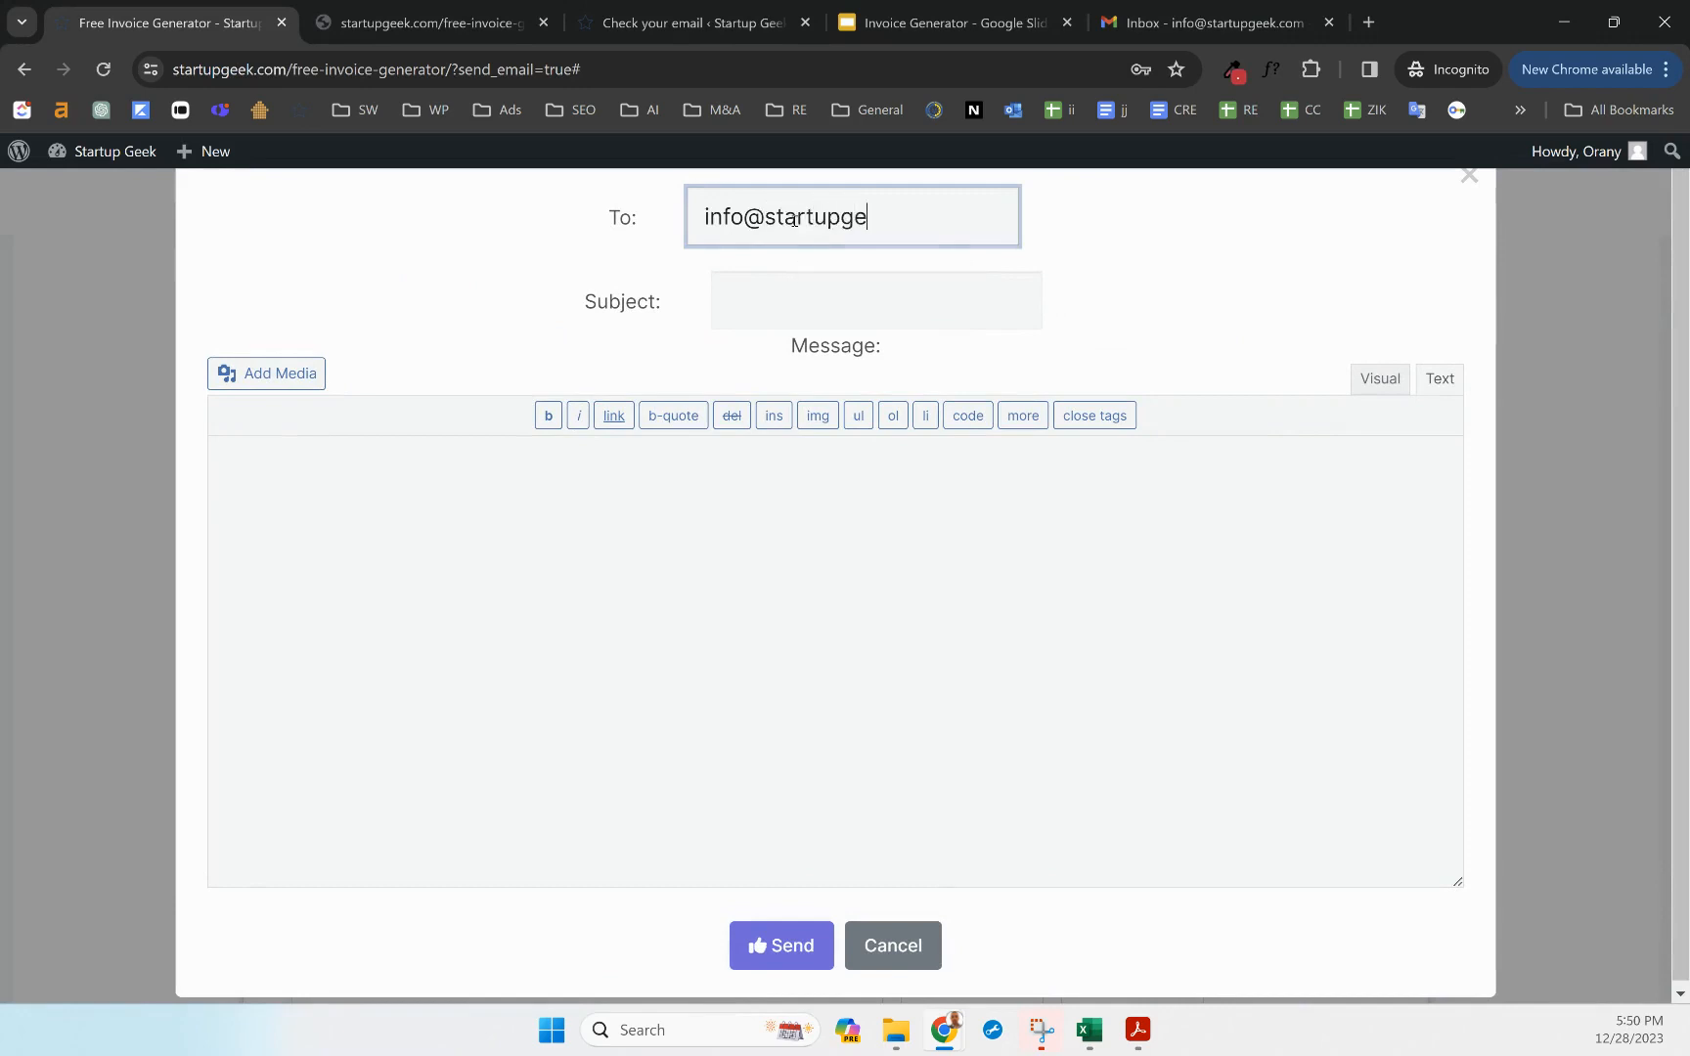
{"action": "left_click", "coordinate": [896, 293]}
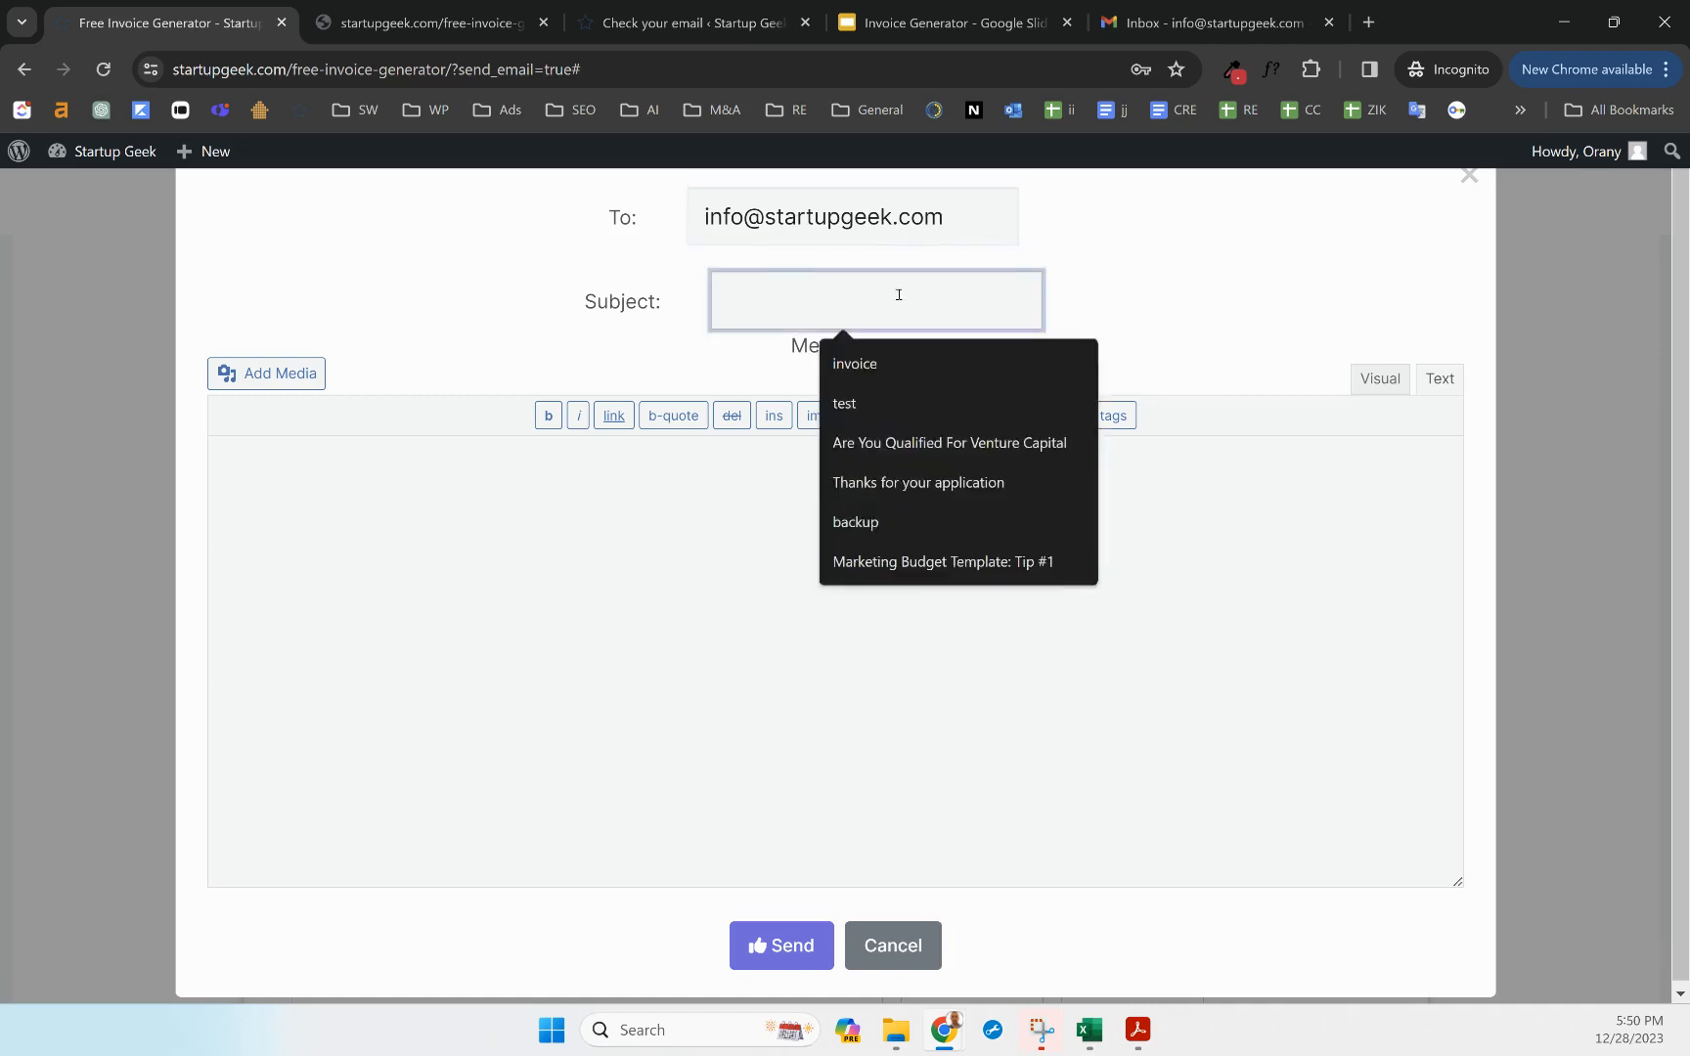
{"action": "type", "text": "Dec"}
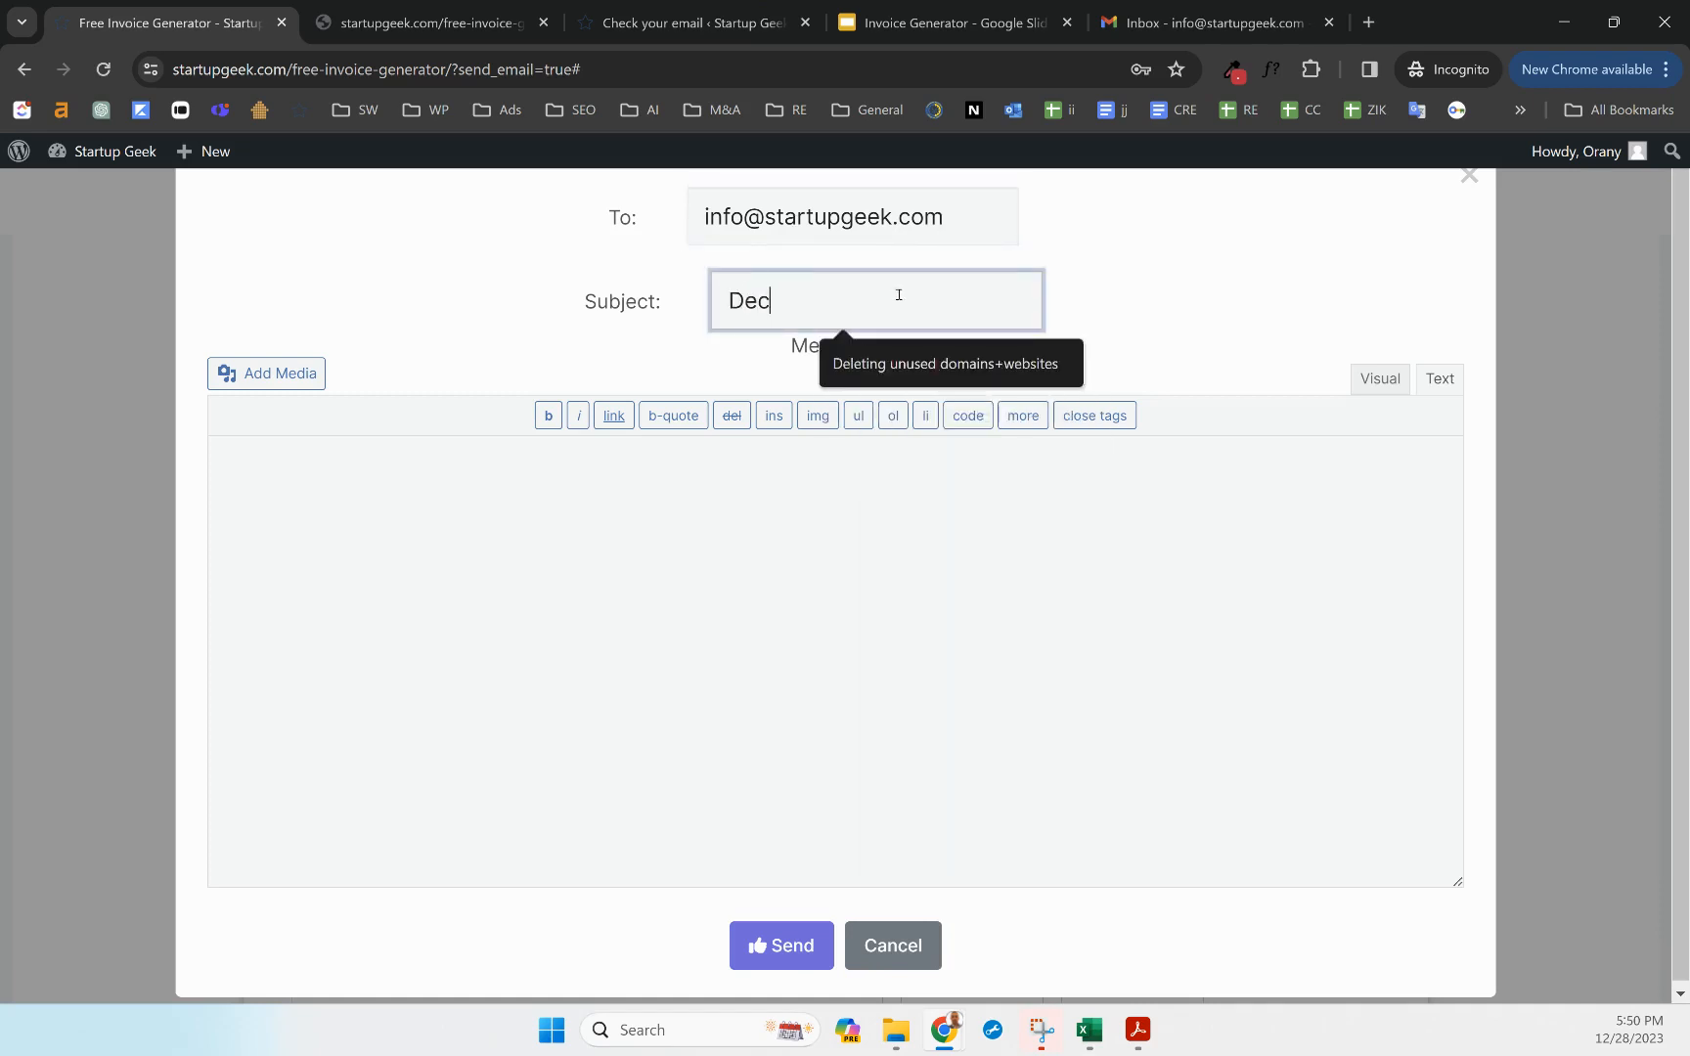
{"action": "type", "text": "ember 2023"}
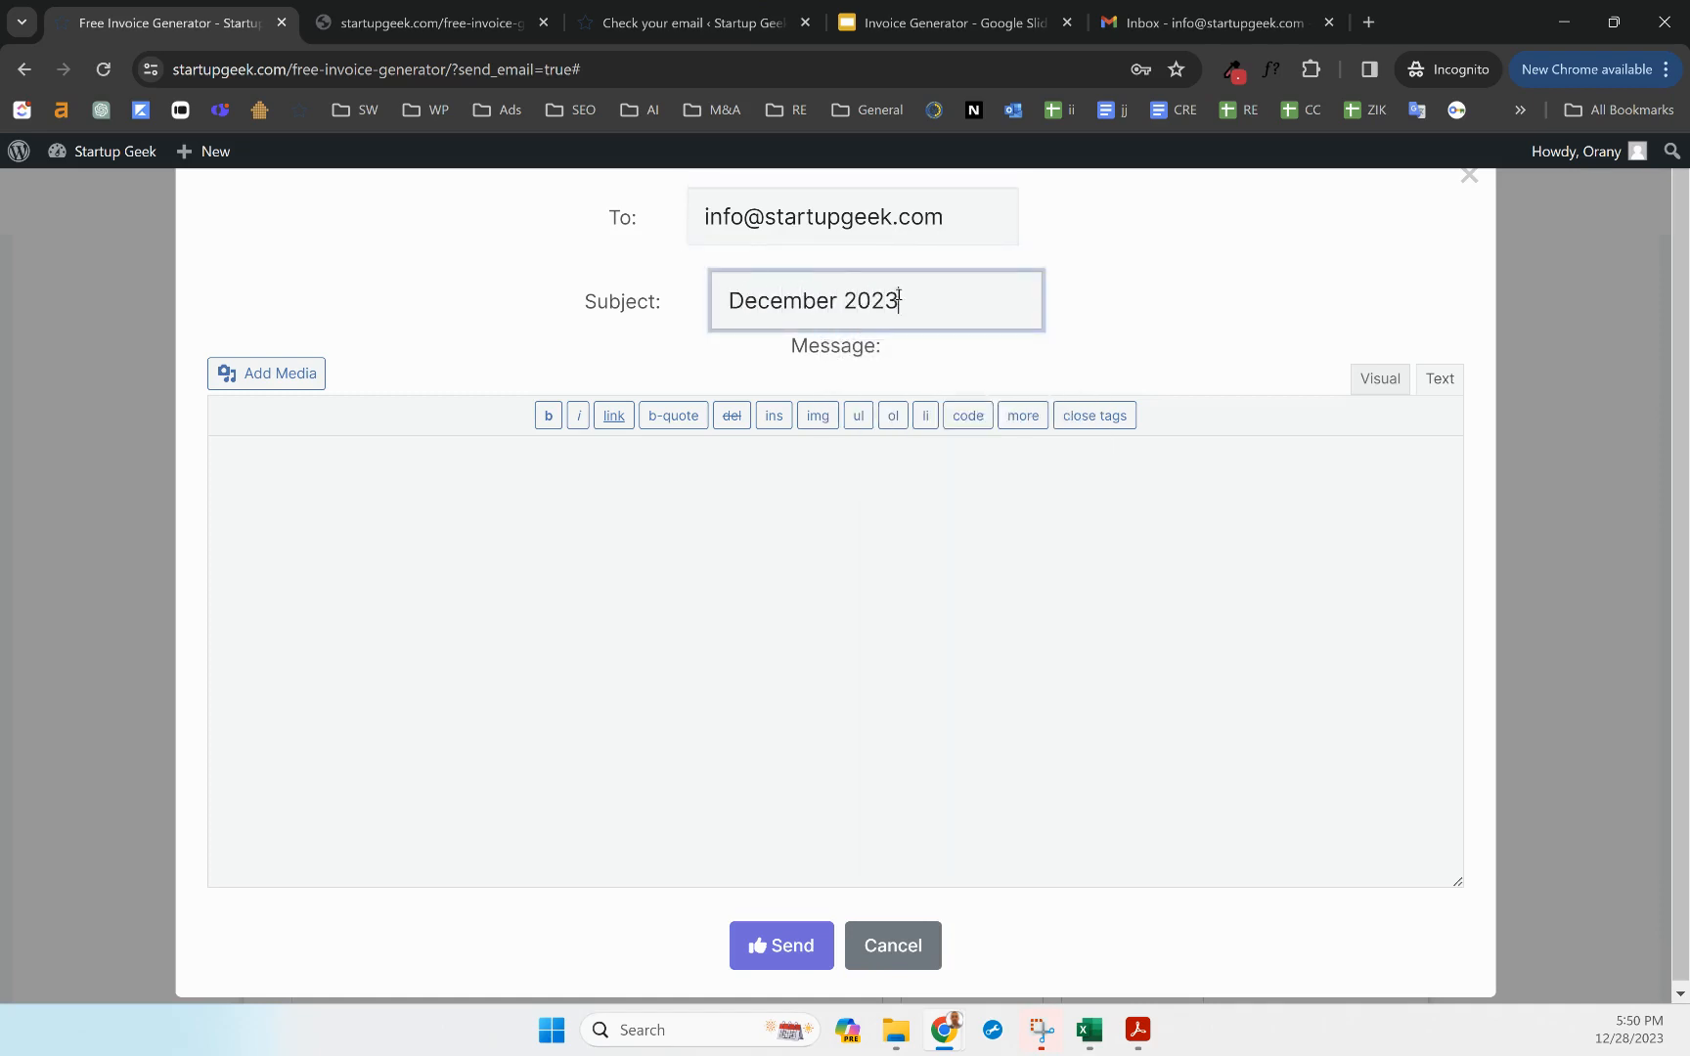
{"action": "type", "text": " Invoice"}
Write a thank-you note saying the invoice is attached, add a 'Best' sign-off, and send
{"action": "left_click", "coordinate": [717, 550]}
{"action": "type", "text": "Hi "}
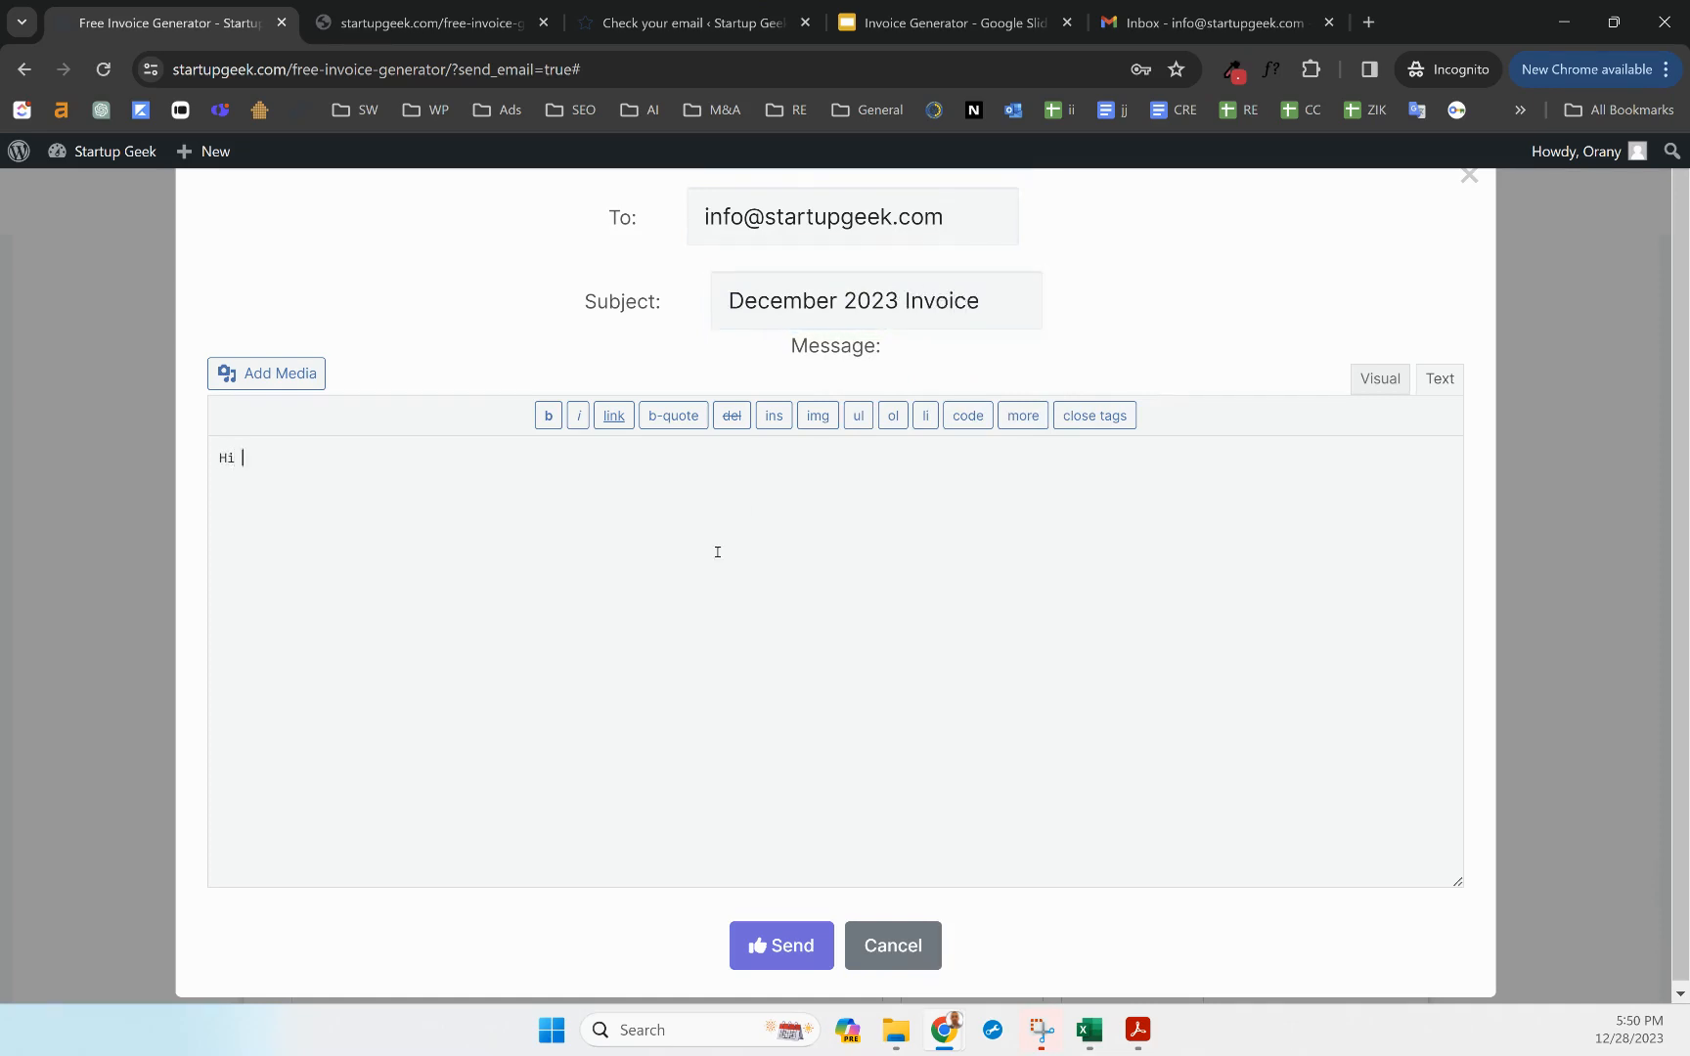
{"action": "type", "text": "John"}
{"action": "type", "text": "It was a "}
{"action": "type", "text": "plw"}
{"action": "key", "text": "BackSpace"}
{"action": "type", "text": "easure working"}
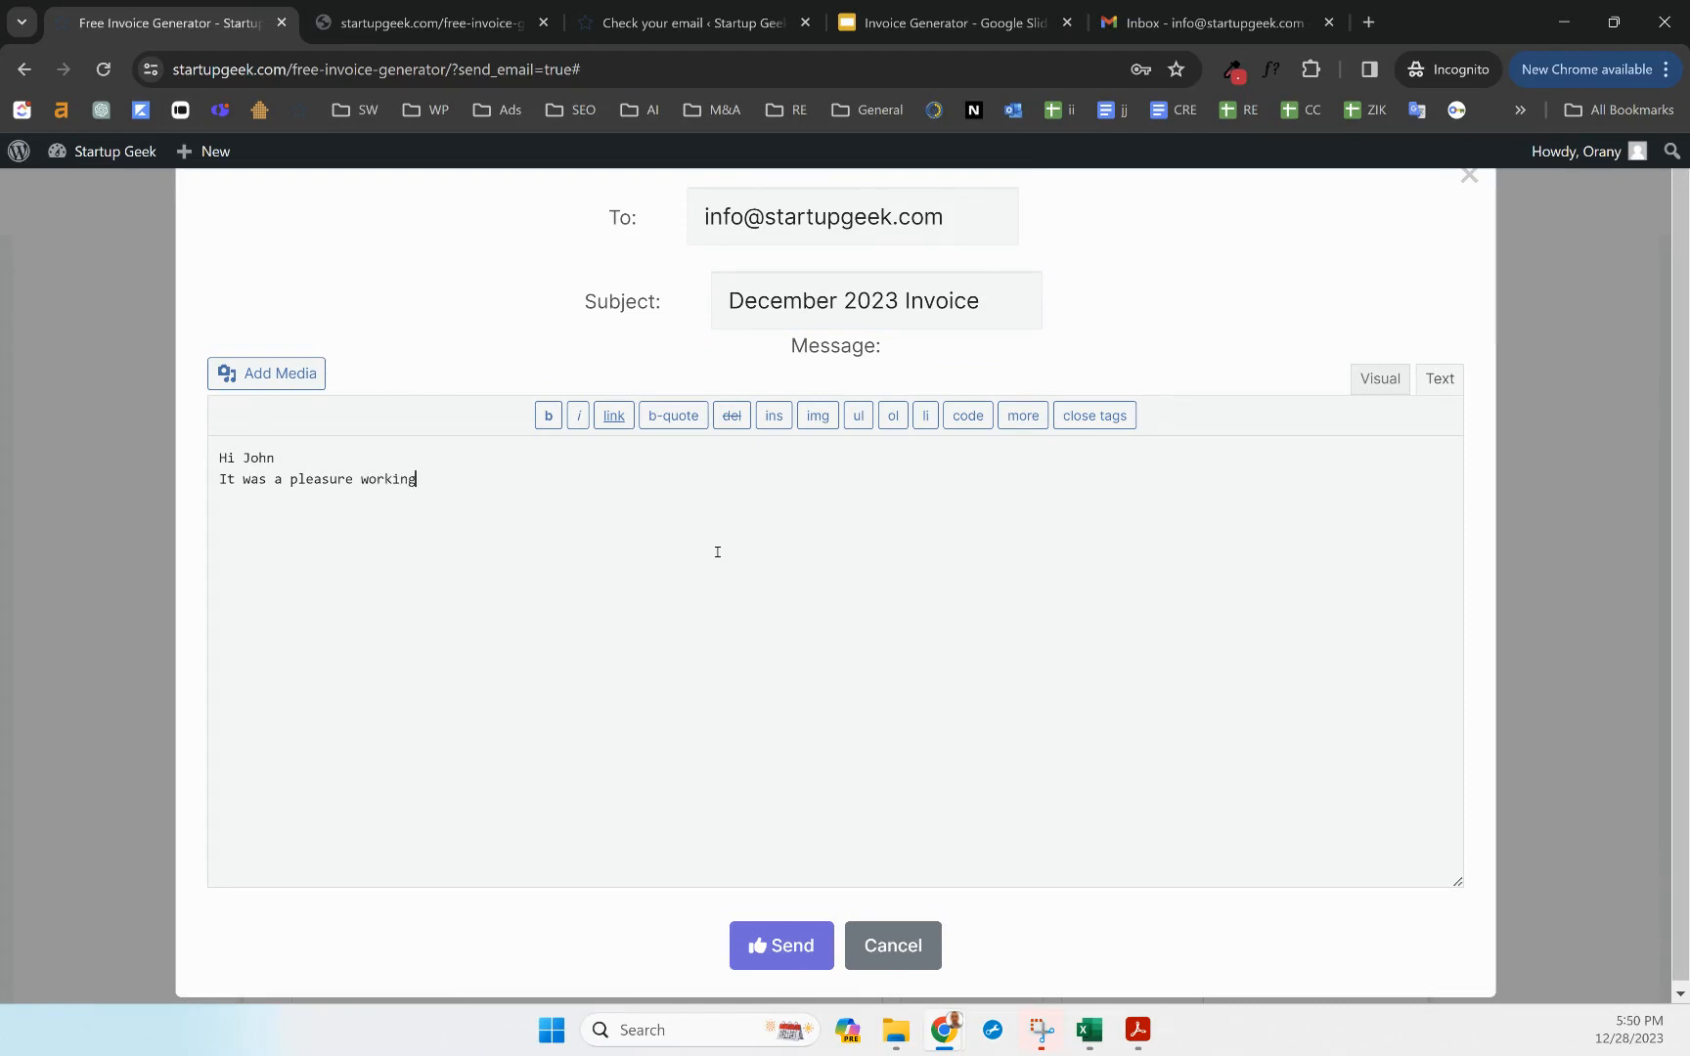
{"action": "type", "text": " with you this month"}
{"action": "key", "text": "BackSpace"}
{"action": "type", "text": "th (as w"}
{"action": "type", "text": "lways :)"}
{"action": "key", "text": "Return"}
{"action": "key", "text": "Return"}
{"action": "type", "text": "Attached p"}
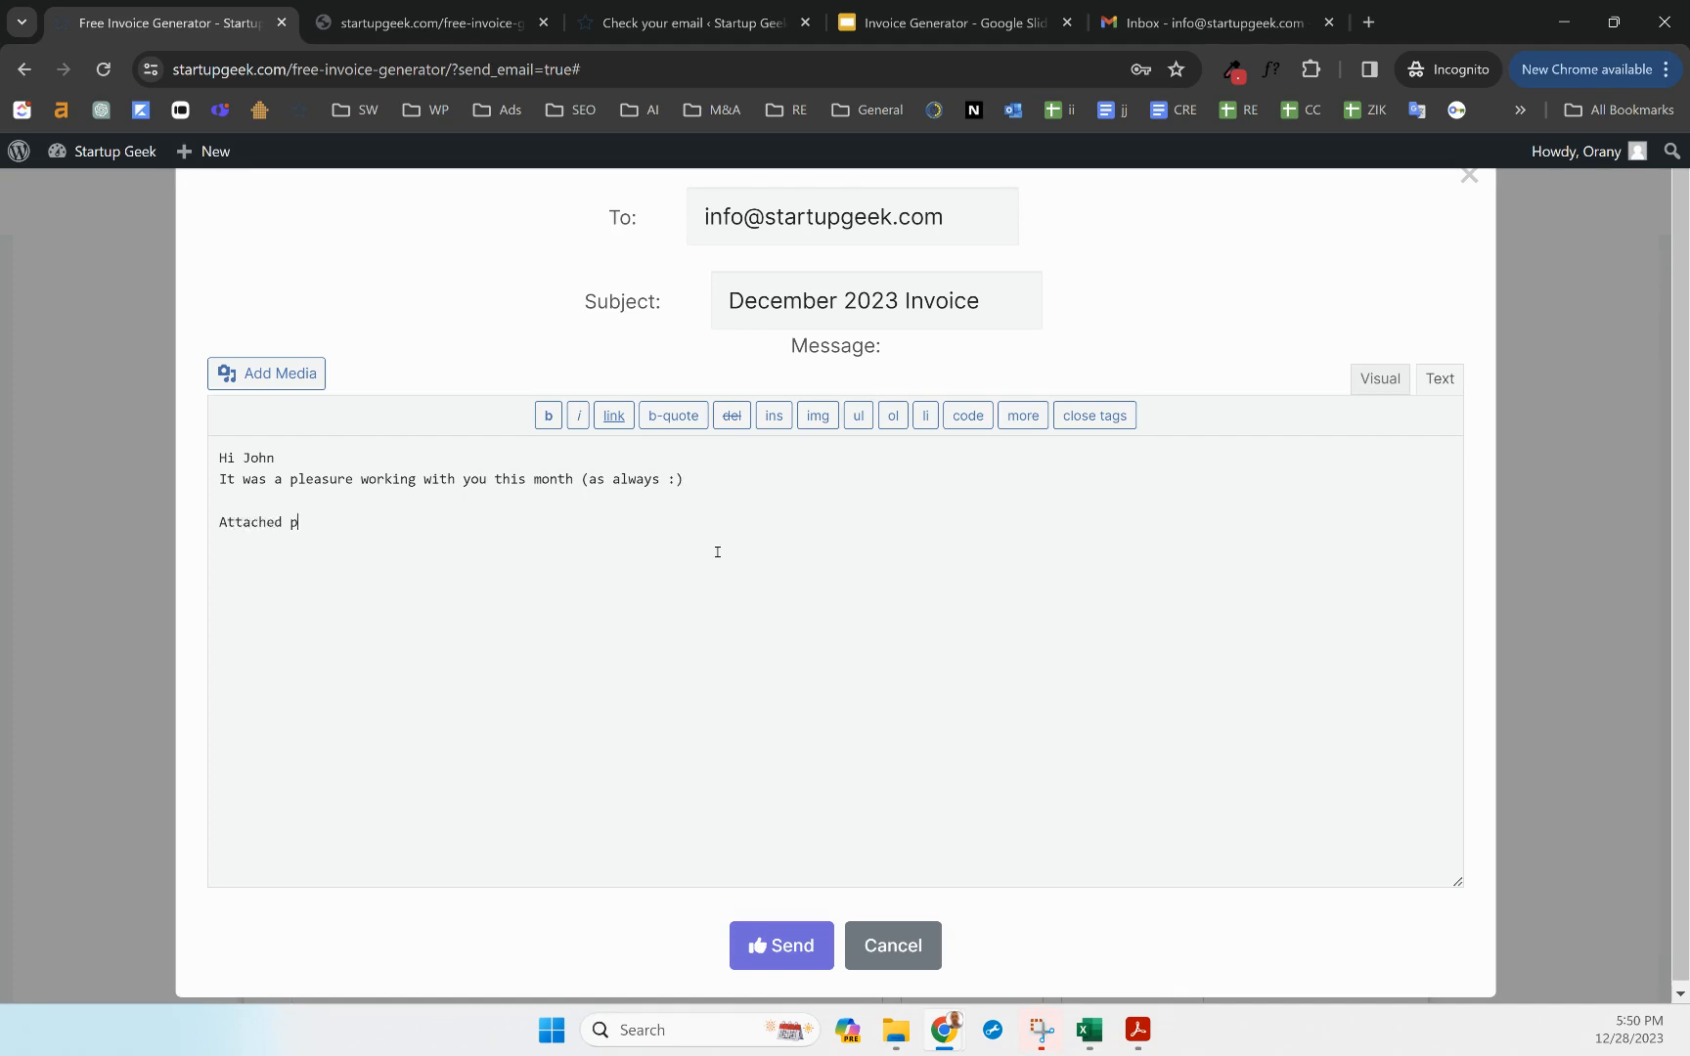
{"action": "type", "text": "lease find my invoice"}
{"action": "key", "text": "Return"}
{"action": "key", "text": "Return"}
{"action": "type", "text": "Best"}
{"action": "key", "text": "Return"}
{"action": "type", "text": "Oran"}
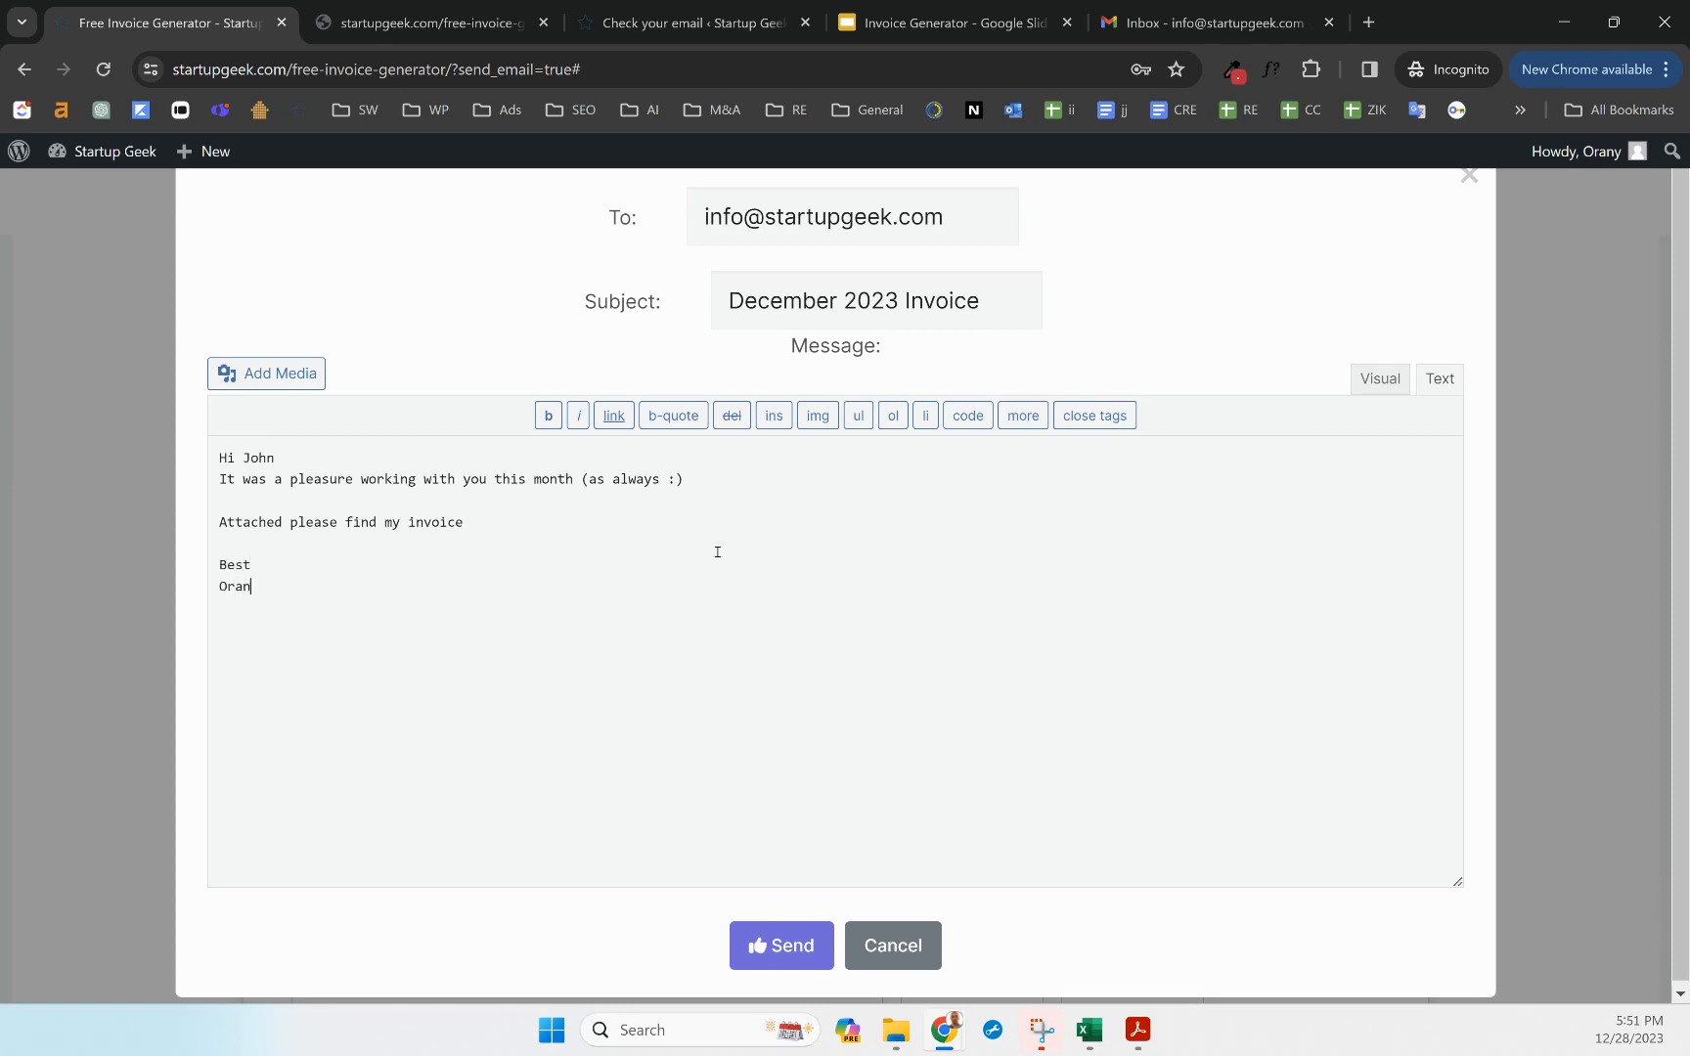
{"action": "left_click", "coordinate": [793, 944]}
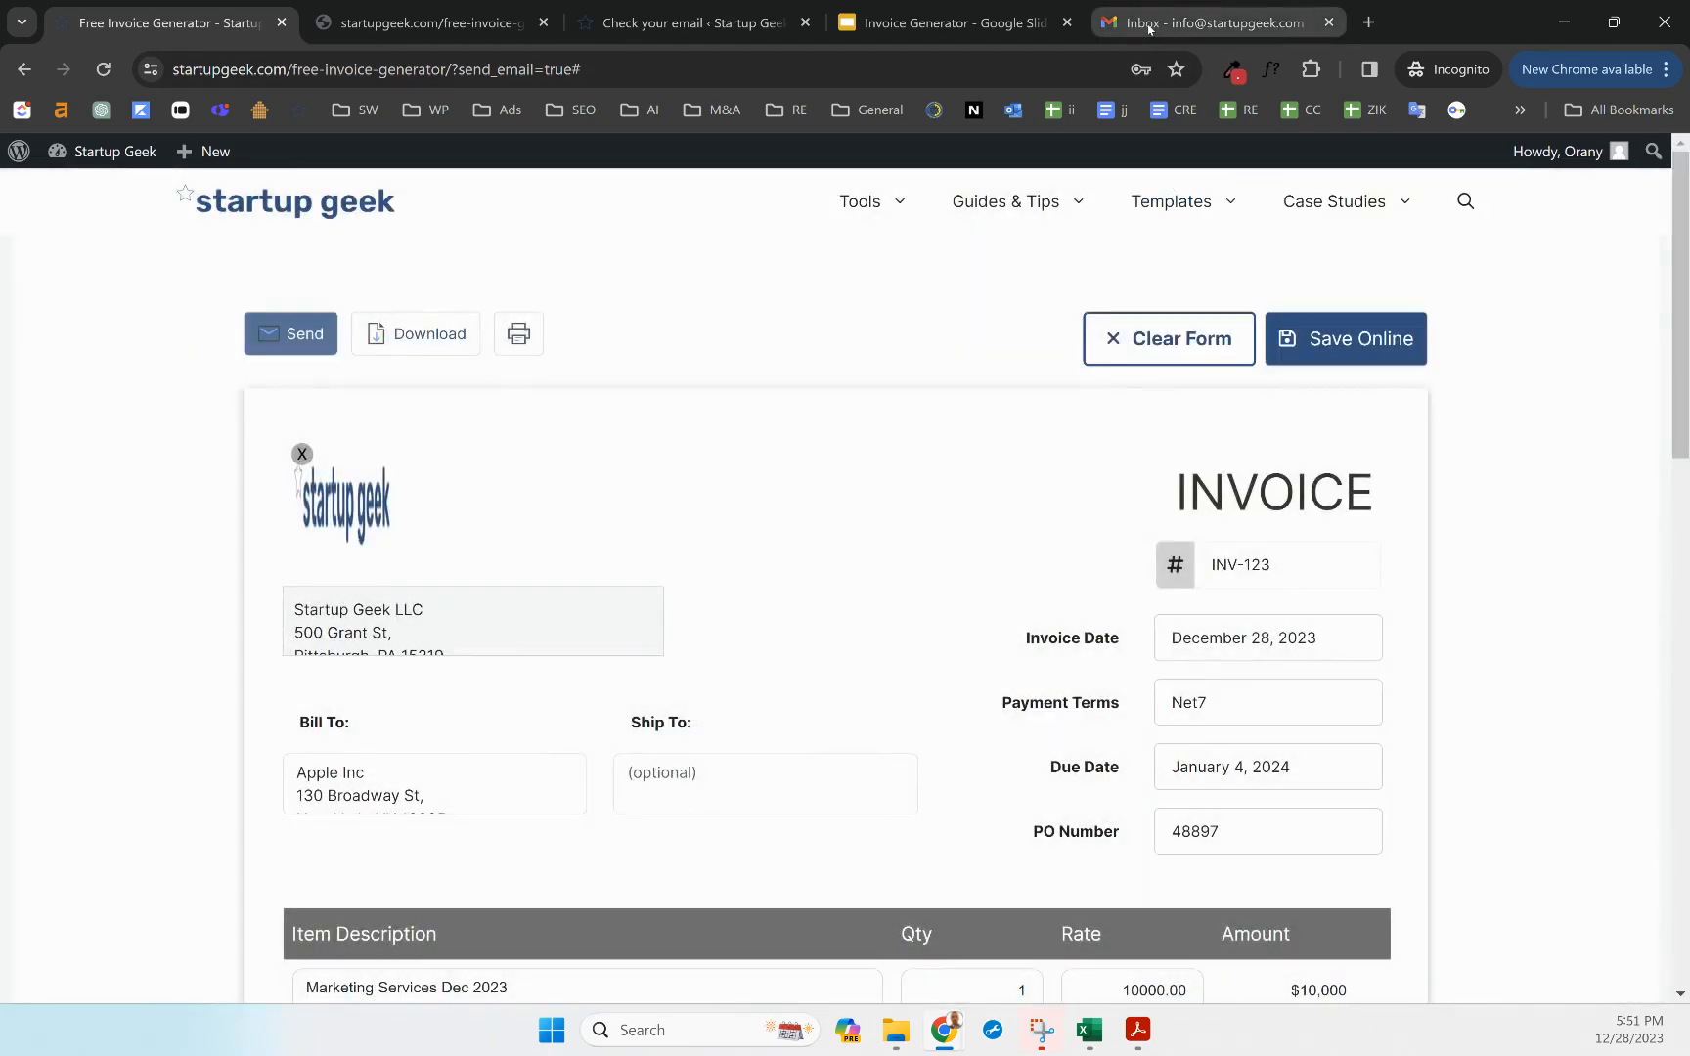
{"action": "left_click", "coordinate": [1150, 28]}
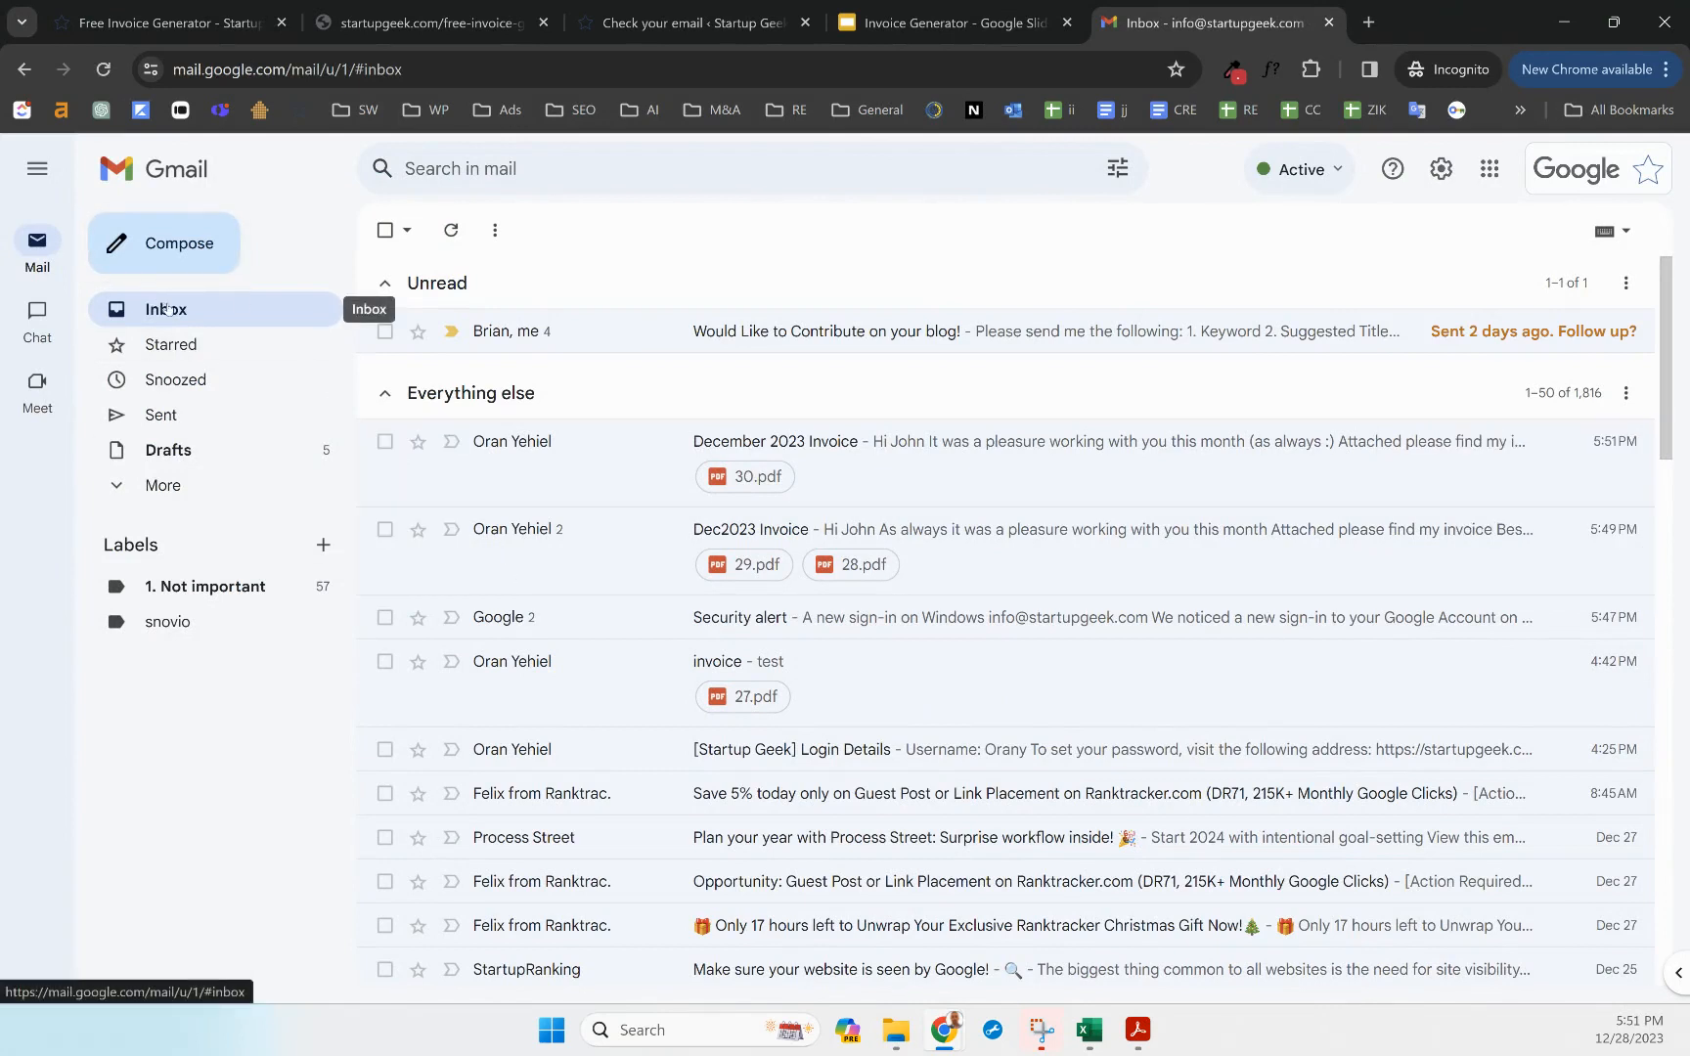
{"action": "left_click", "coordinate": [511, 443]}
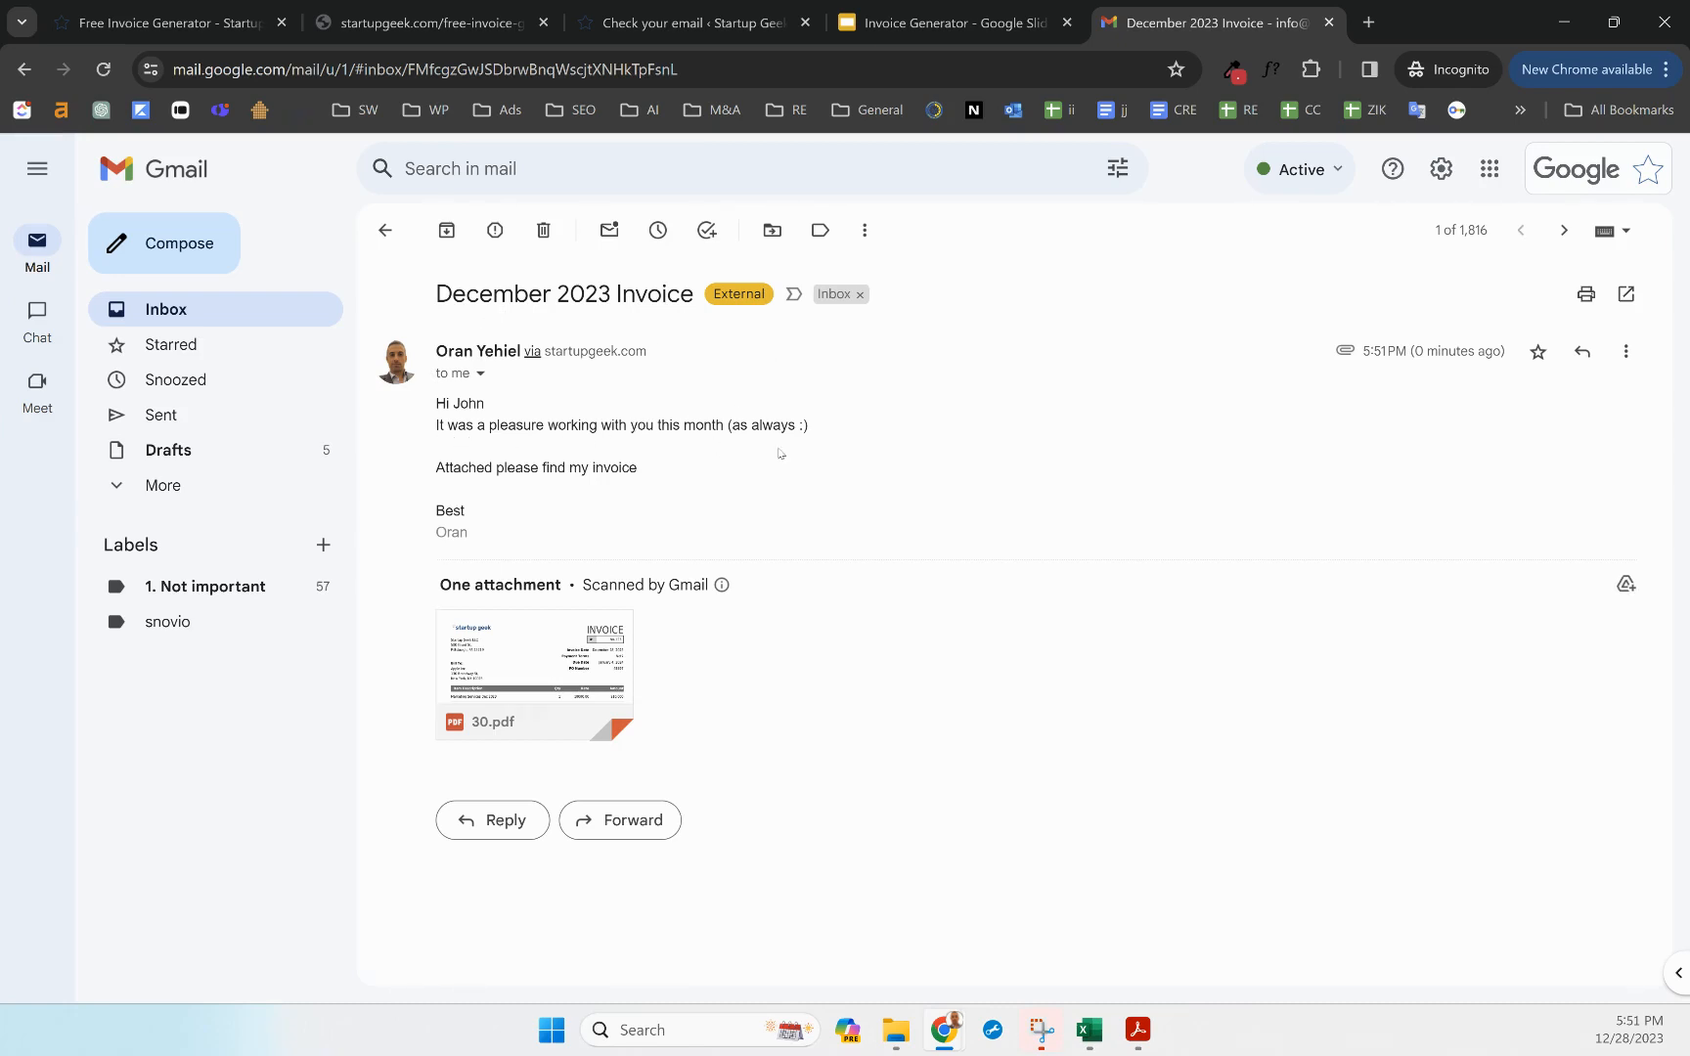
{"action": "left_click", "coordinate": [540, 636]}
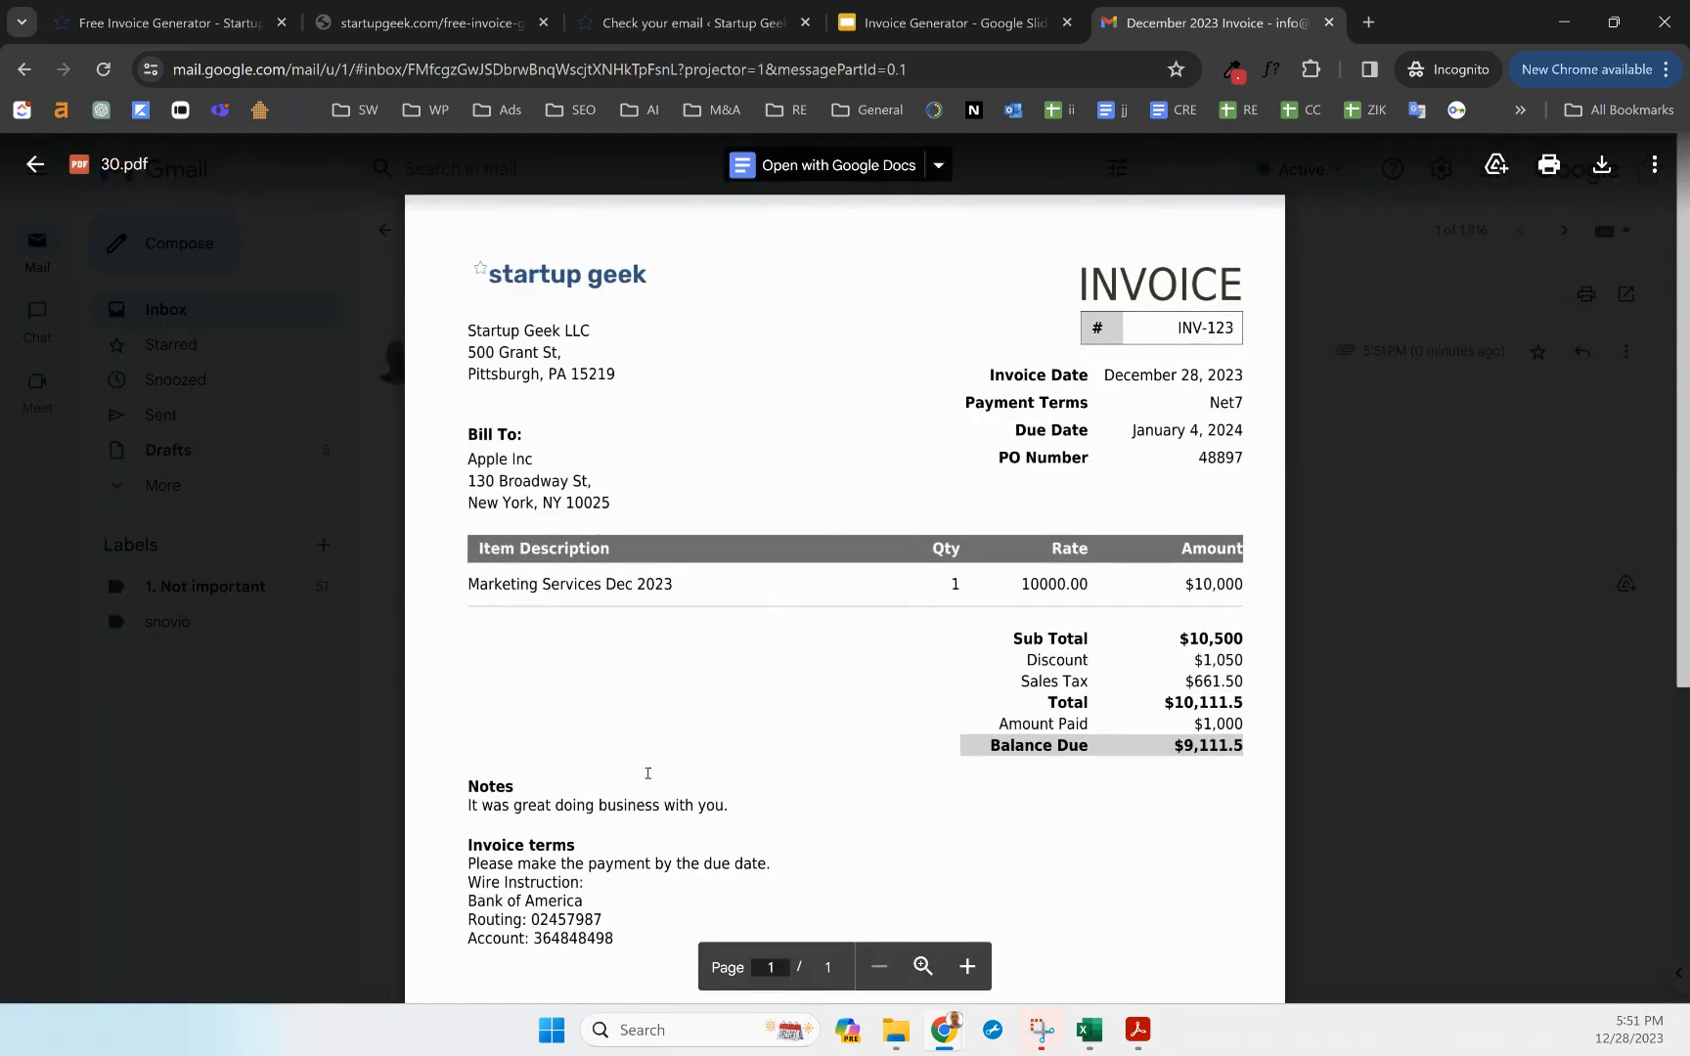
{"action": "scroll", "coordinate": [647, 772], "scroll_direction": "down", "scroll_amount": 5}
{"action": "scroll", "coordinate": [622, 837], "scroll_direction": "up", "scroll_amount": 4}
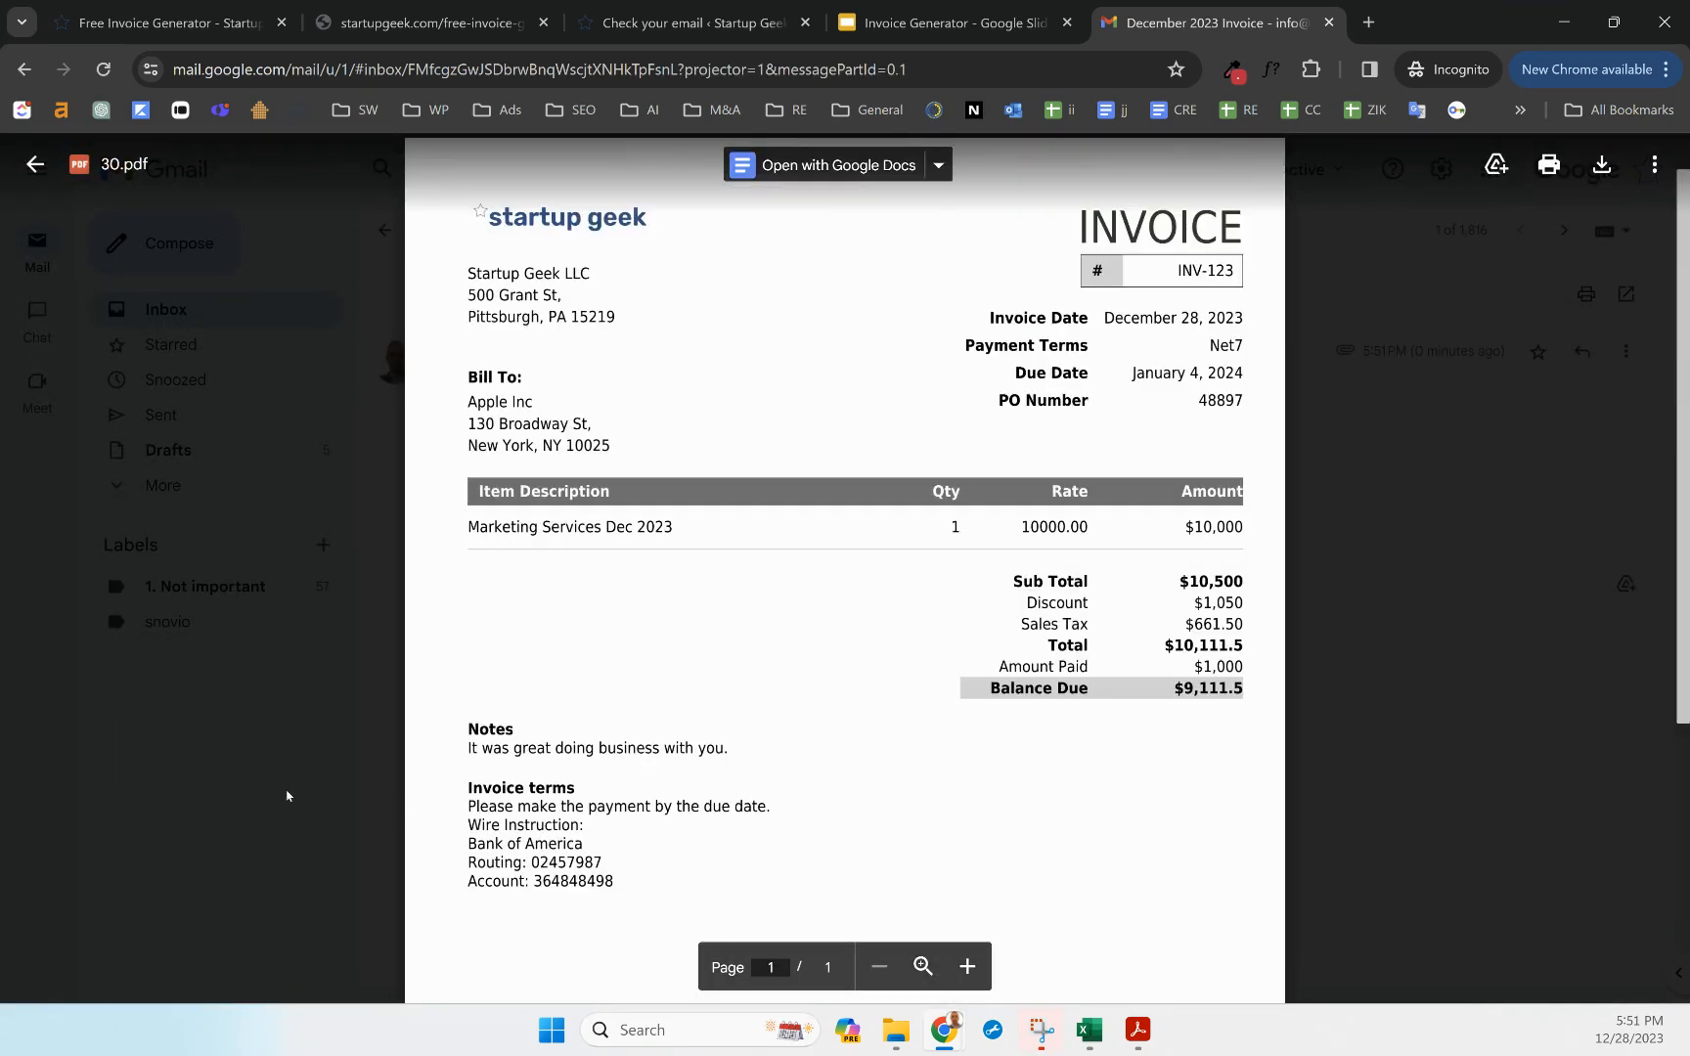
{"action": "left_click", "coordinate": [286, 768]}
{"action": "left_click", "coordinate": [185, 32]}
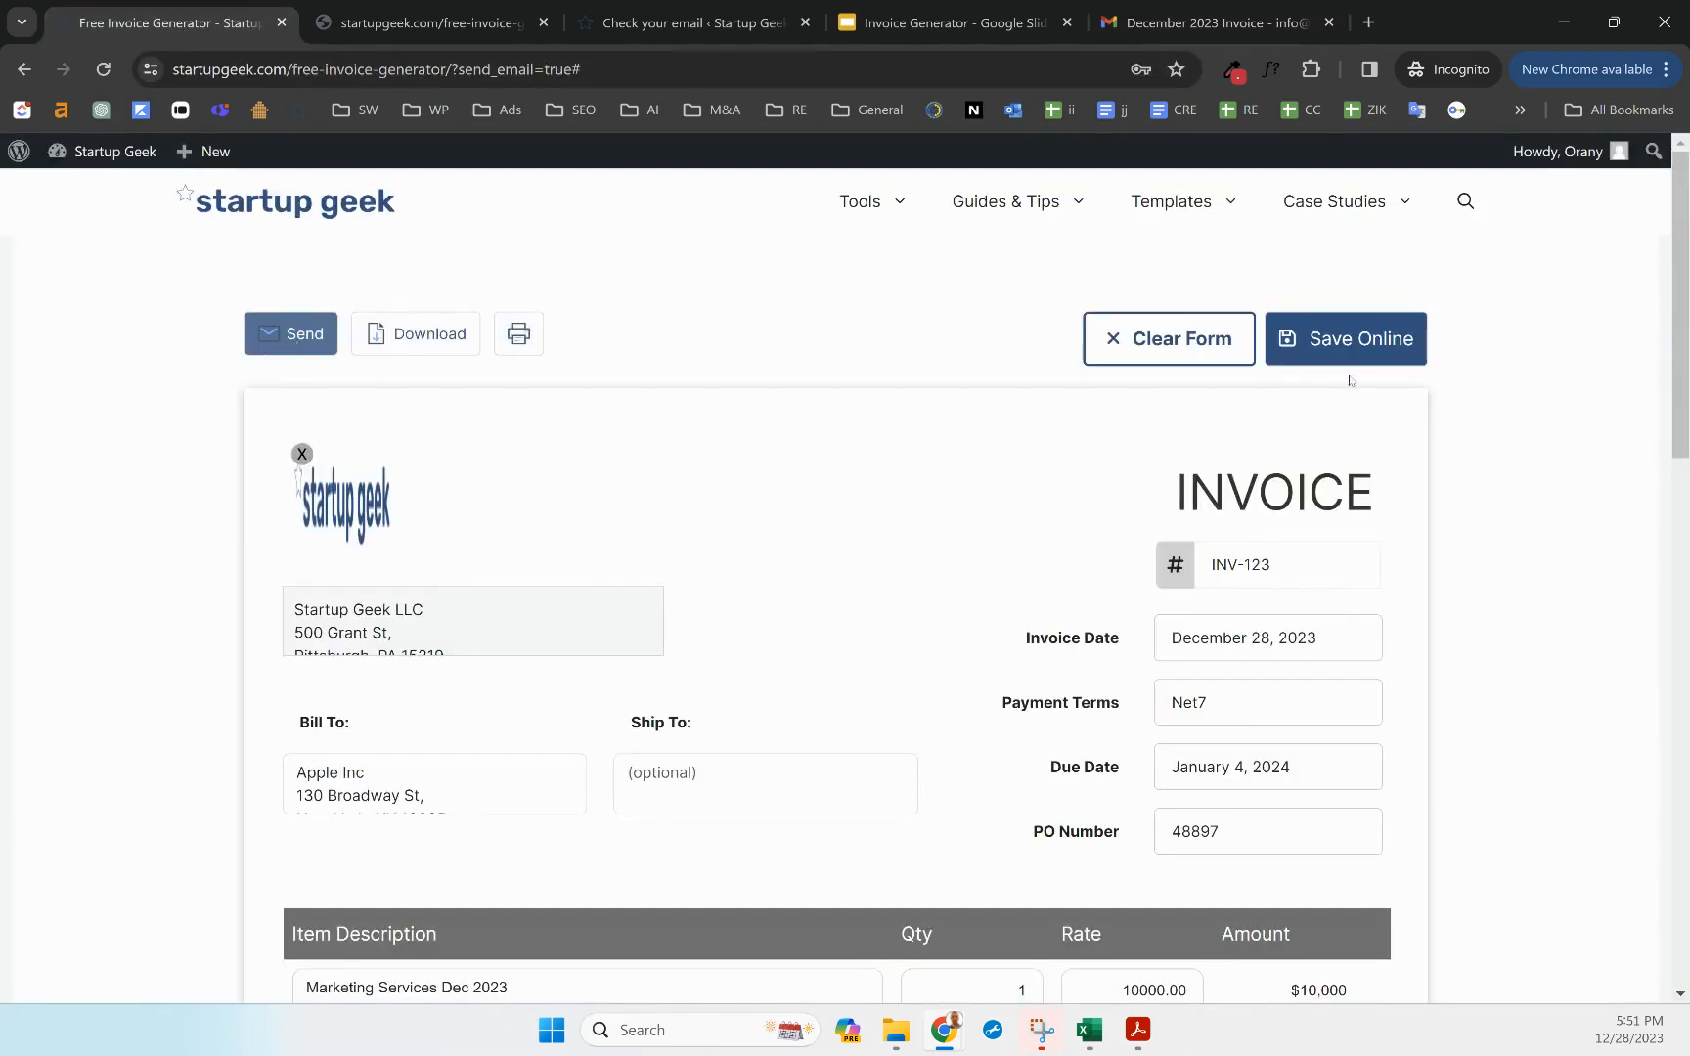
{"action": "scroll", "coordinate": [1349, 380], "scroll_direction": "down", "scroll_amount": 10}
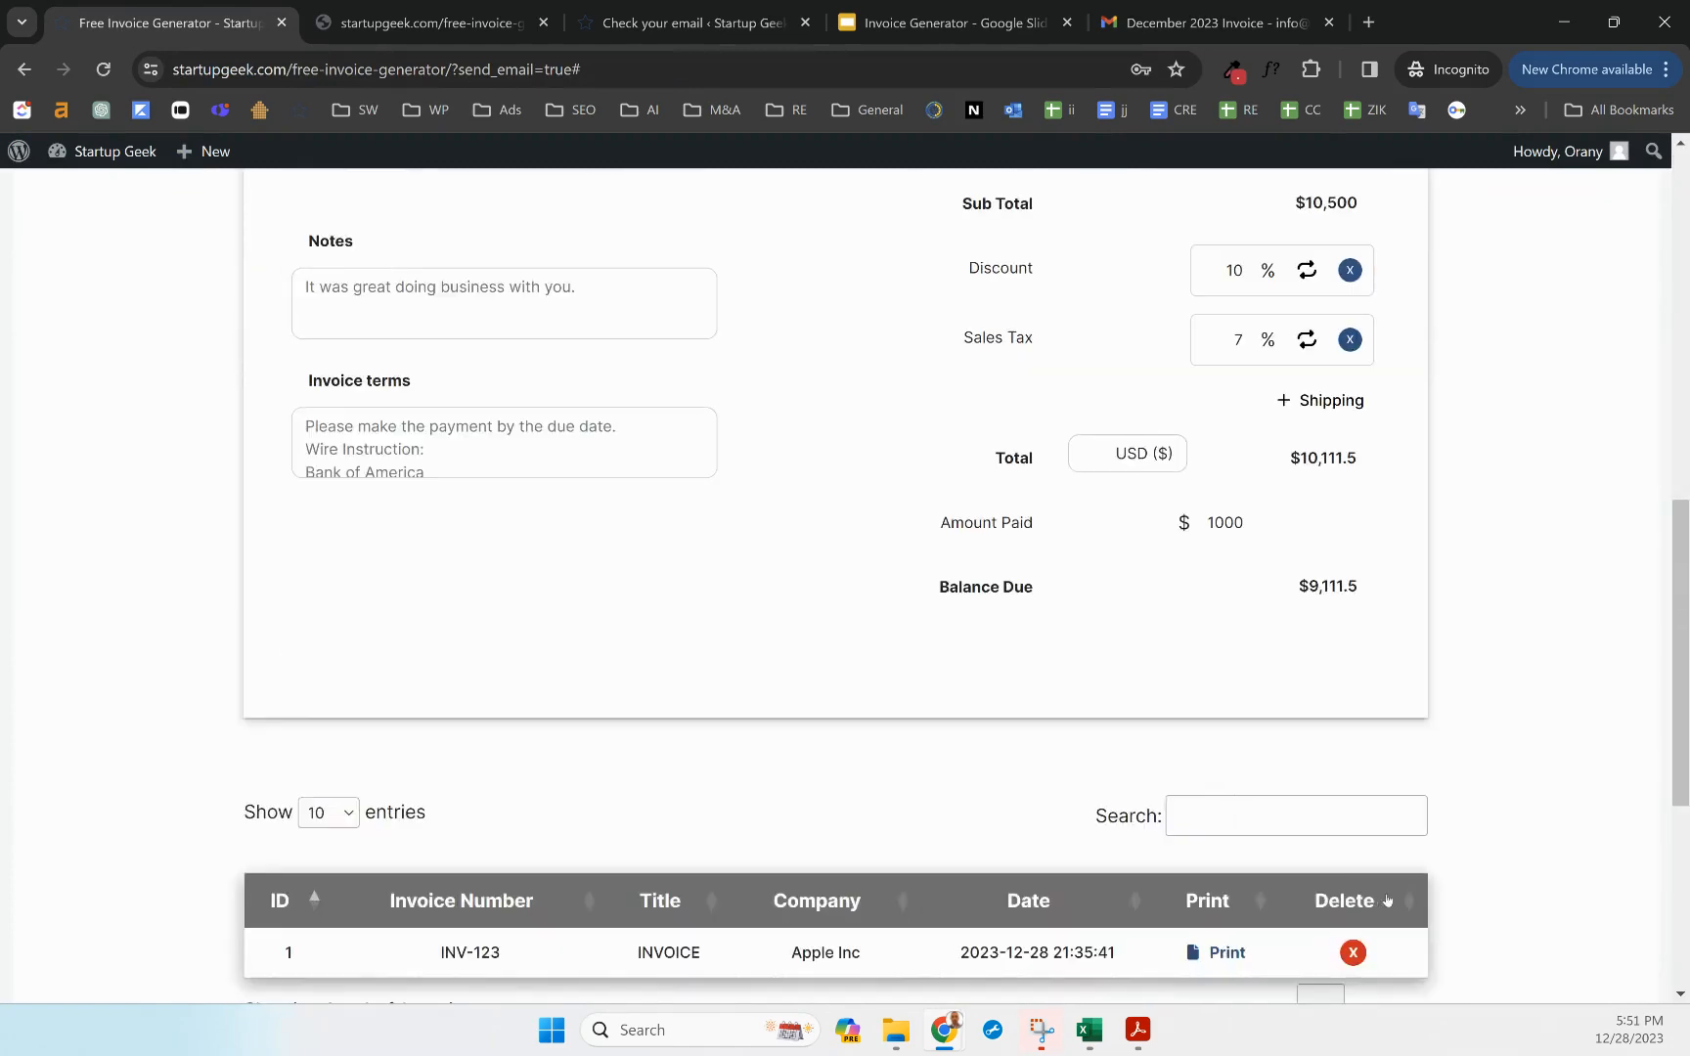
{"action": "scroll", "coordinate": [895, 808], "scroll_direction": "down", "scroll_amount": 3}
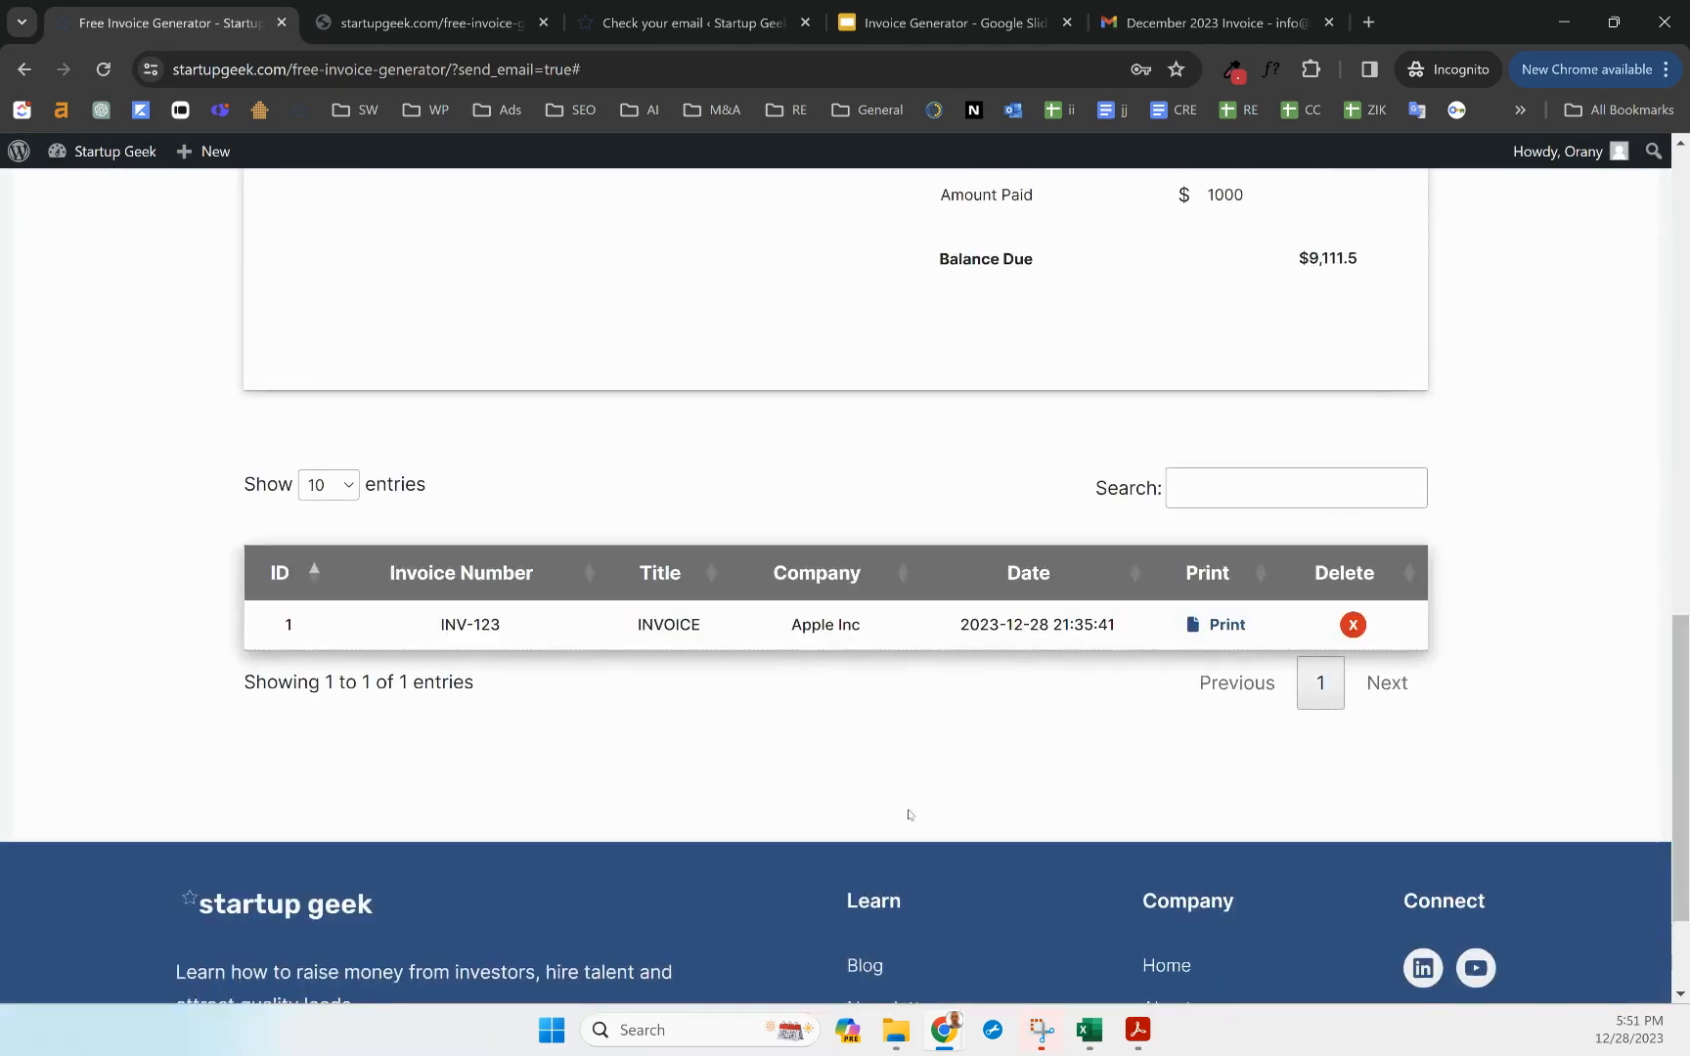
{"action": "scroll", "coordinate": [906, 804], "scroll_direction": "up", "scroll_amount": 1}
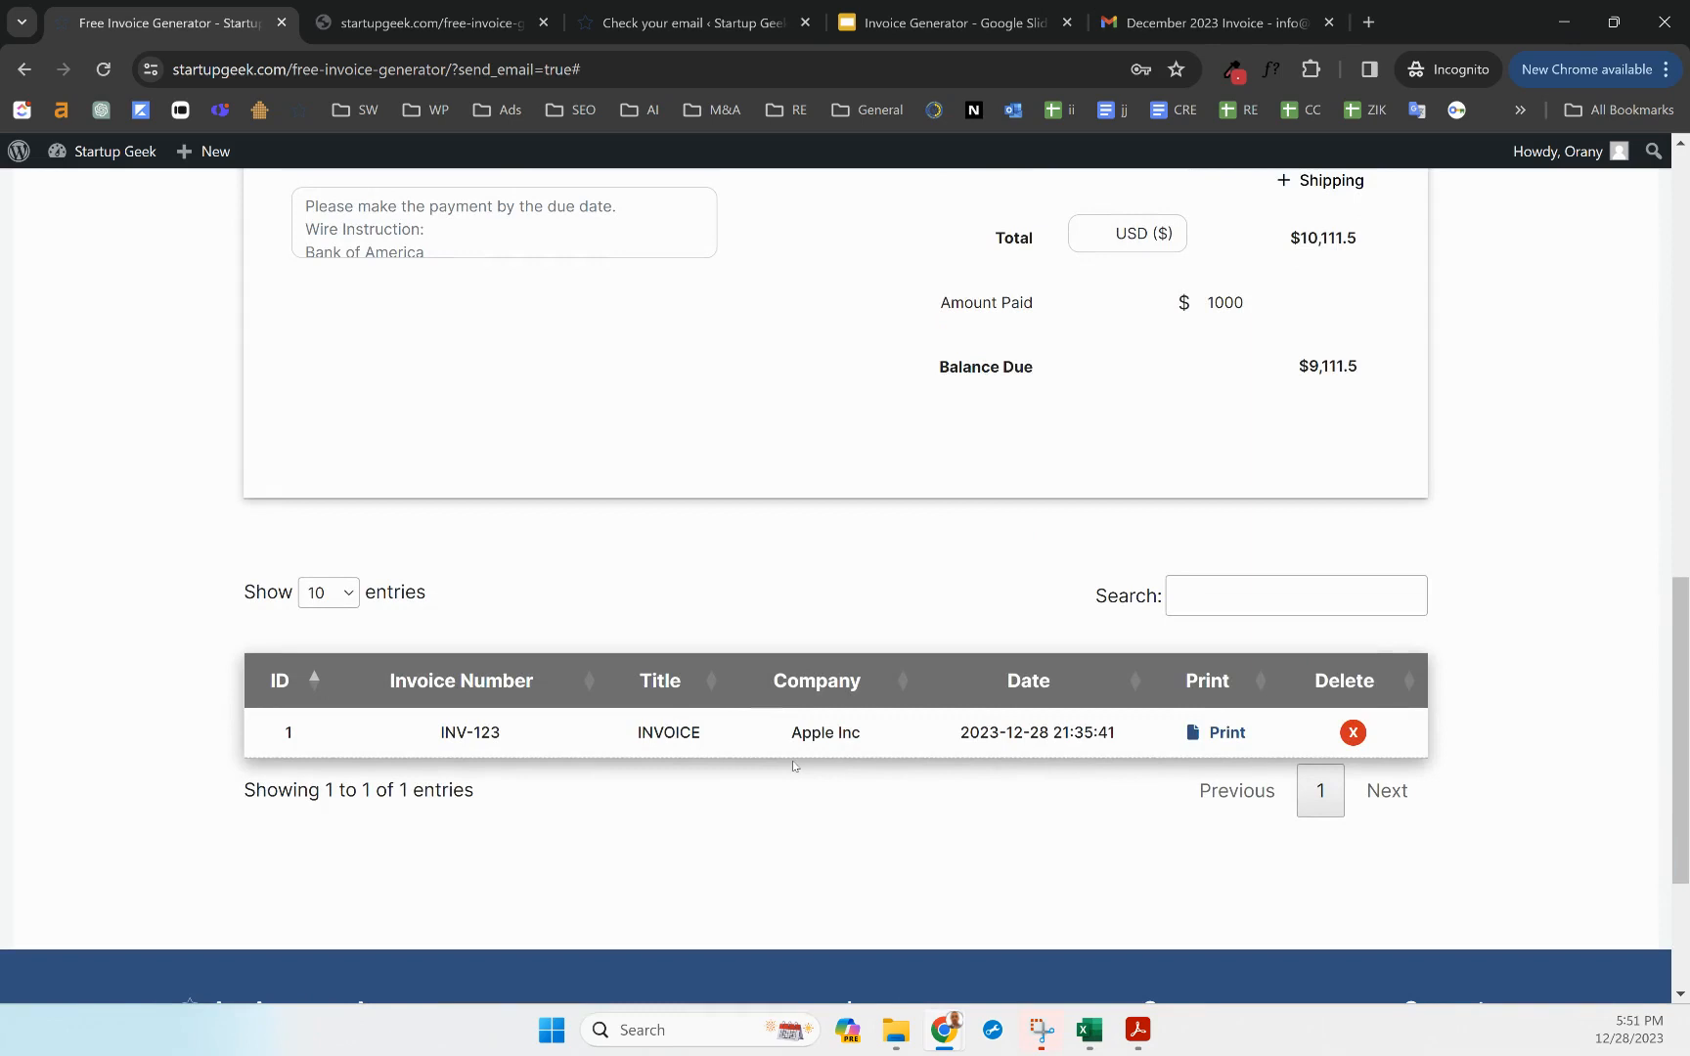
{"action": "scroll", "coordinate": [833, 727], "scroll_direction": "up", "scroll_amount": 7}
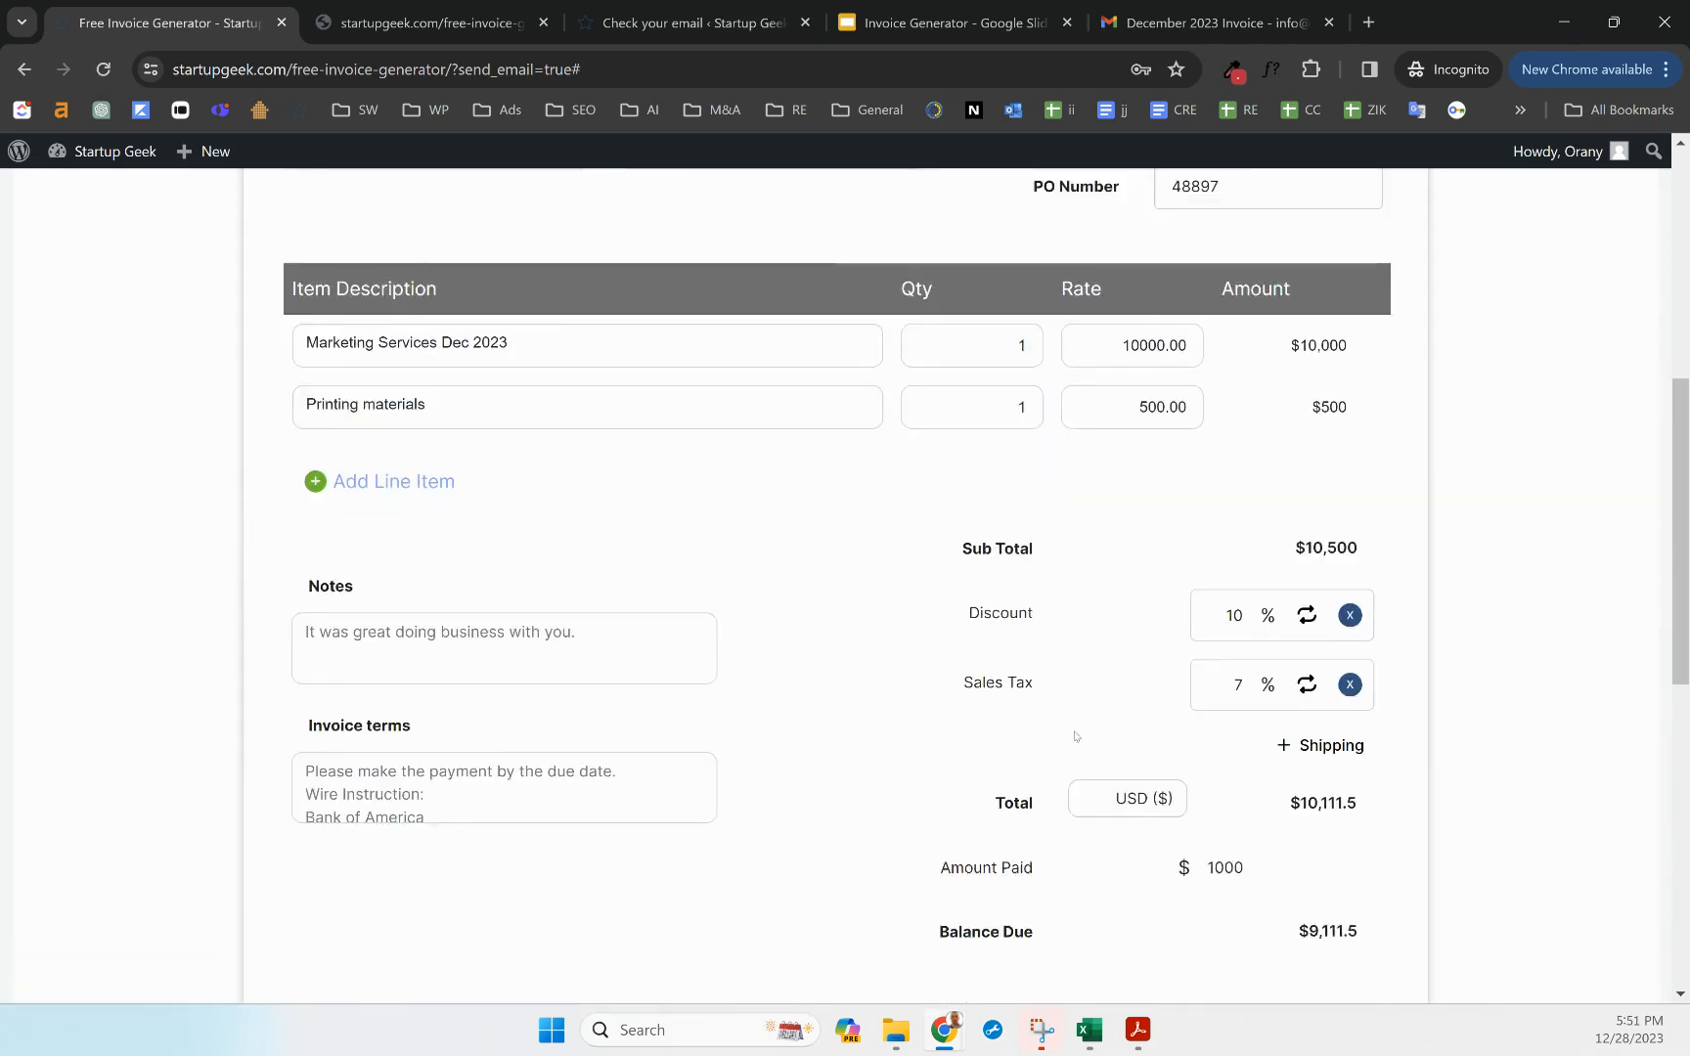
{"action": "scroll", "coordinate": [1003, 609], "scroll_direction": "up", "scroll_amount": 3}
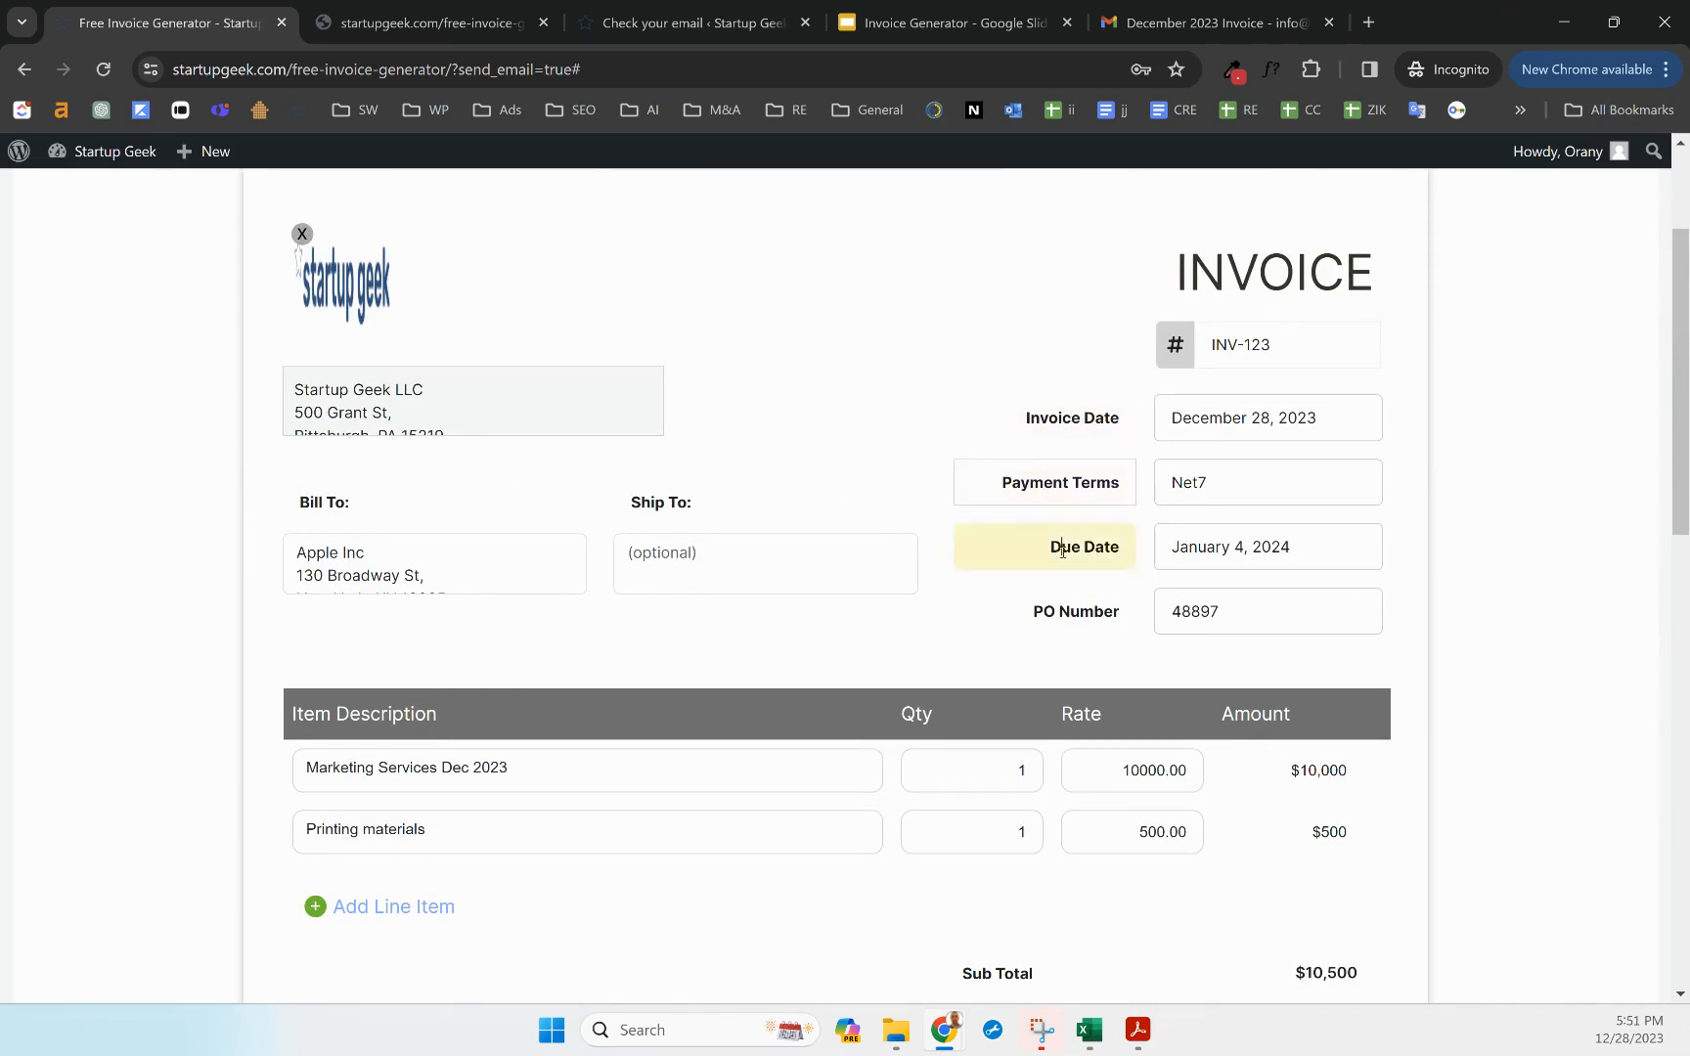
{"action": "left_click", "coordinate": [1261, 289]}
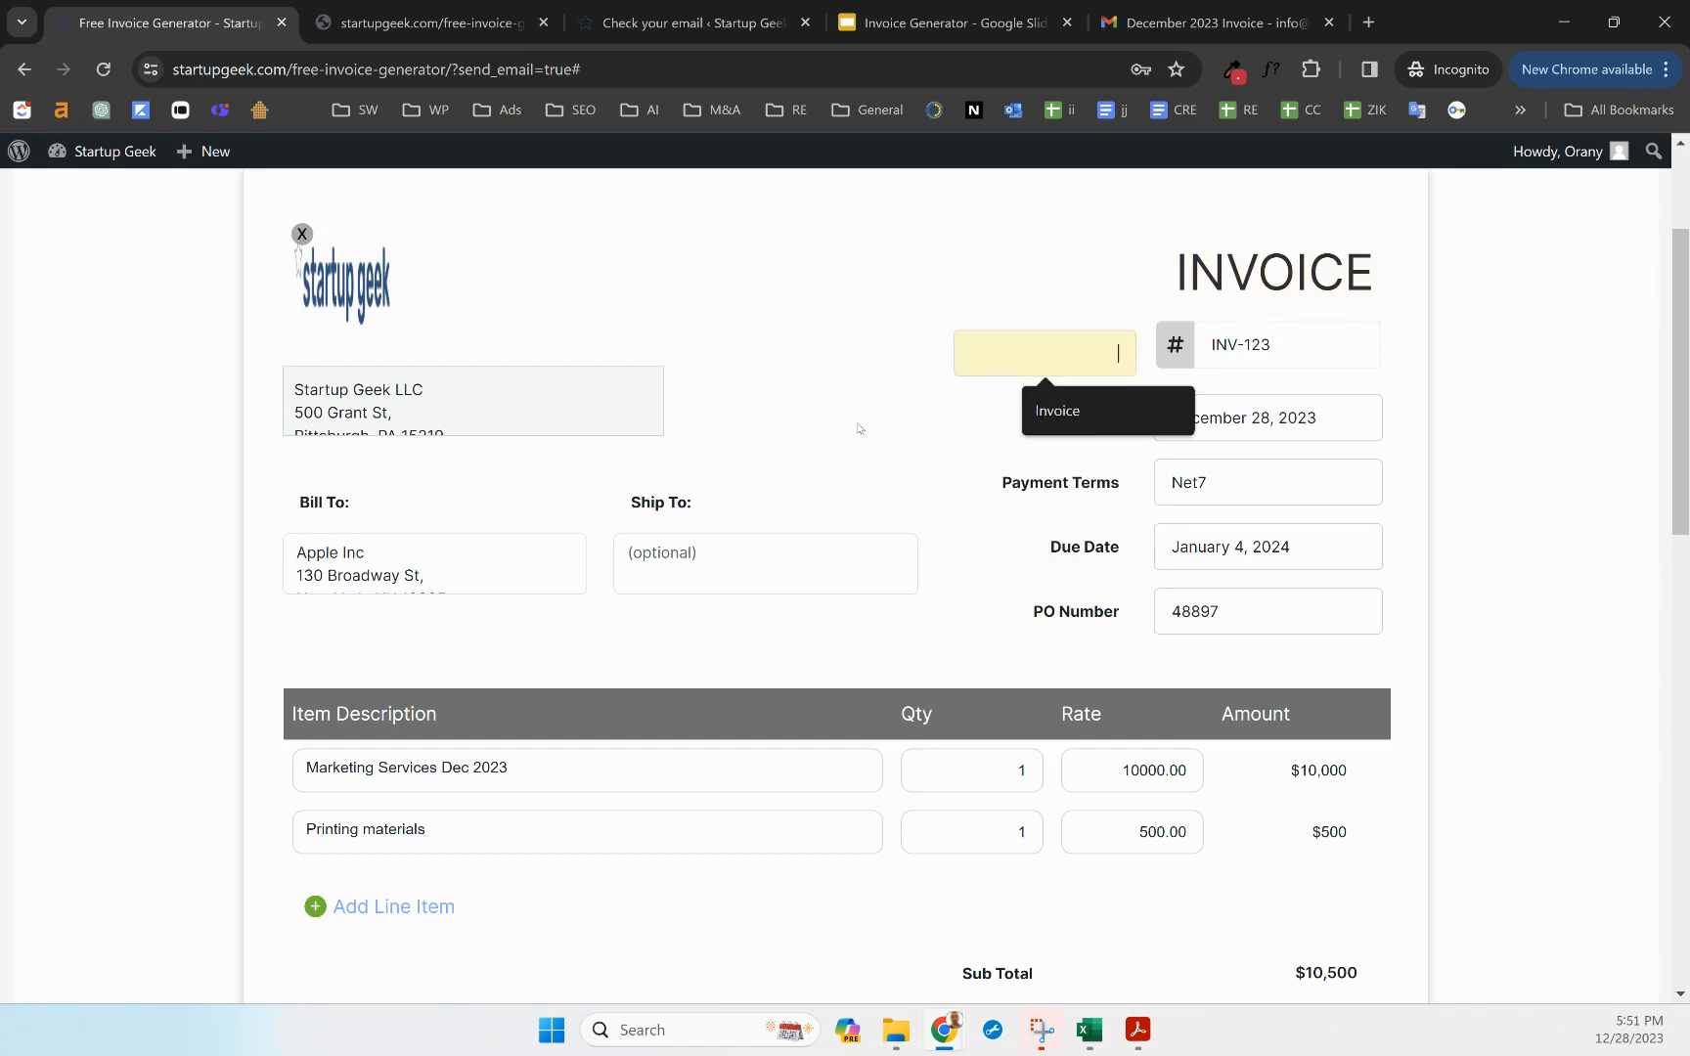
{"action": "scroll", "coordinate": [668, 539], "scroll_direction": "down", "scroll_amount": 3}
{"action": "scroll", "coordinate": [870, 608], "scroll_direction": "down", "scroll_amount": 2}
{"action": "scroll", "coordinate": [880, 626], "scroll_direction": "up", "scroll_amount": 8}
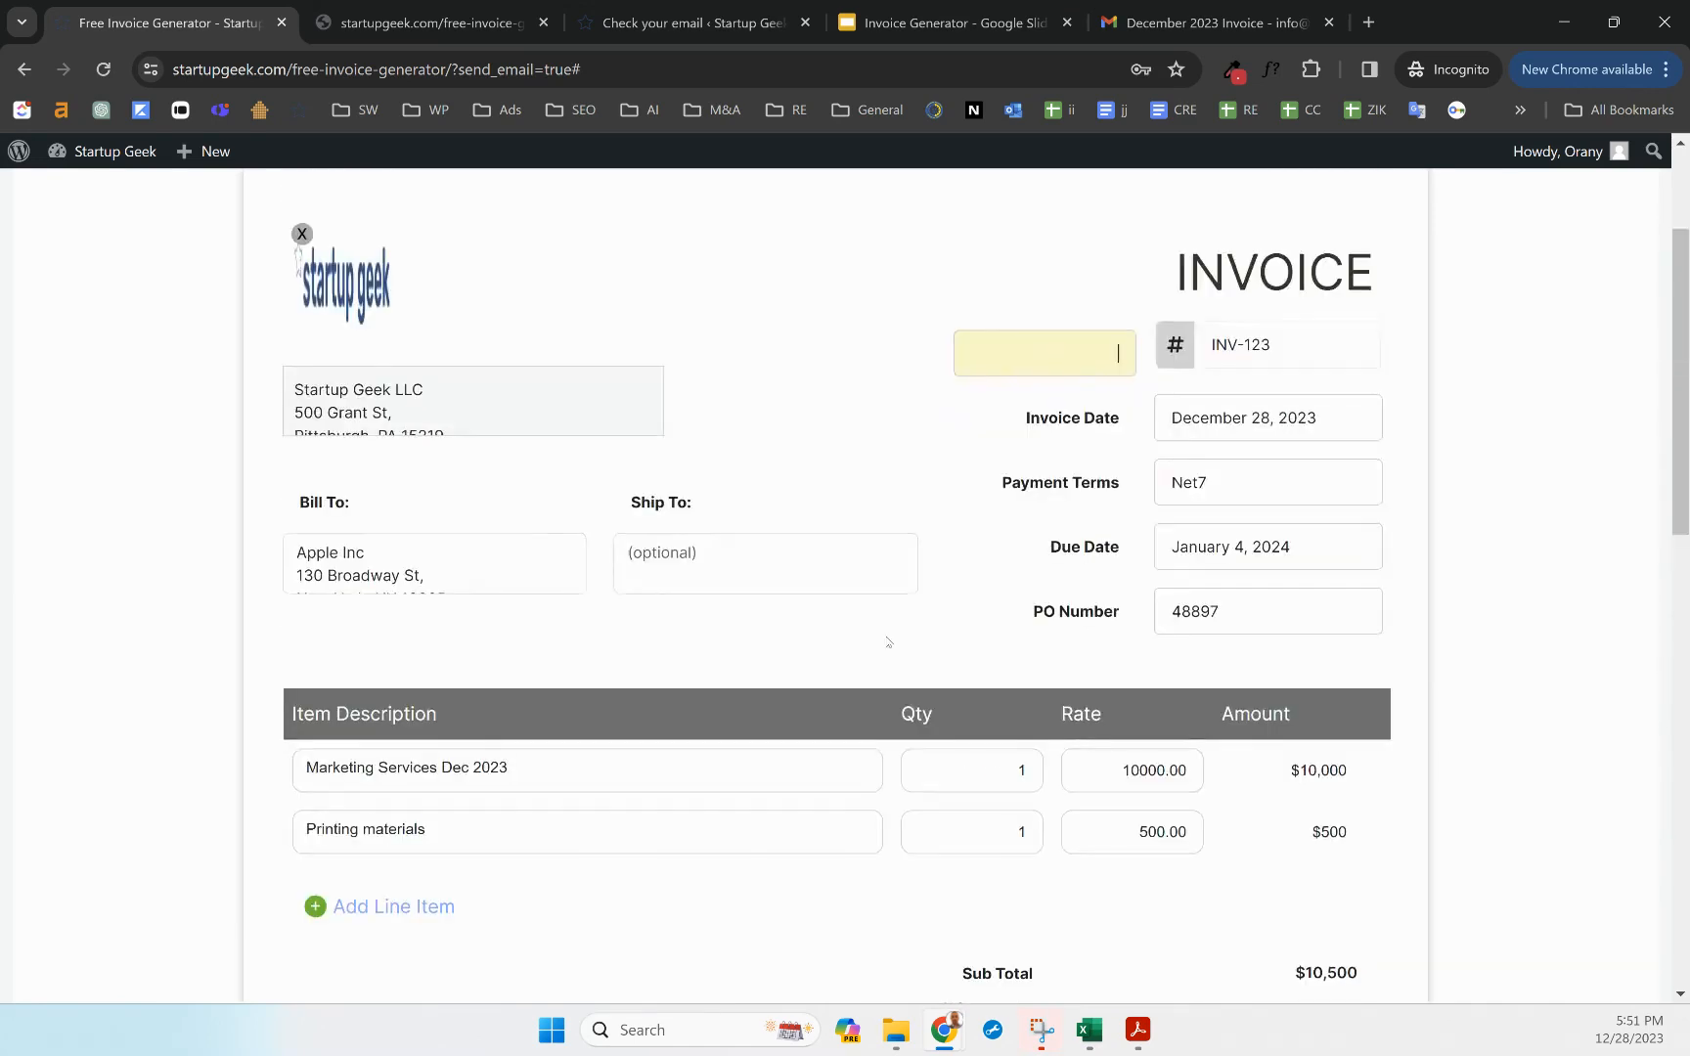
{"action": "left_click", "coordinate": [1438, 390]}
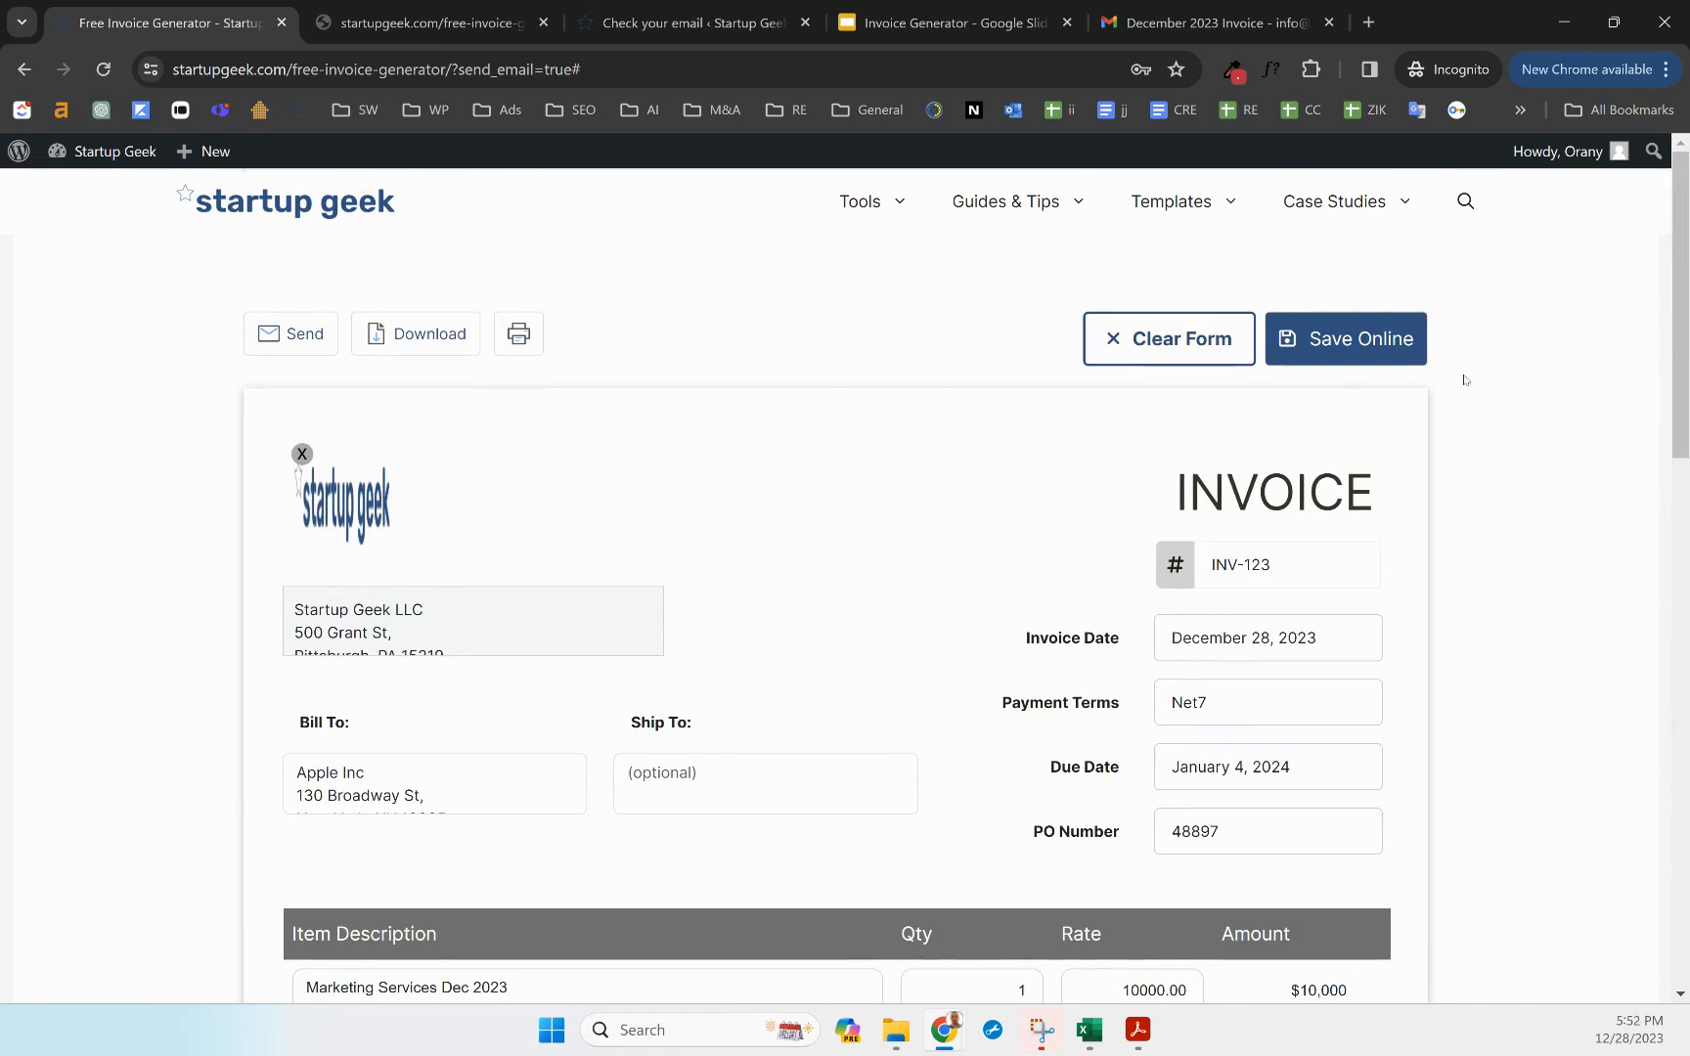